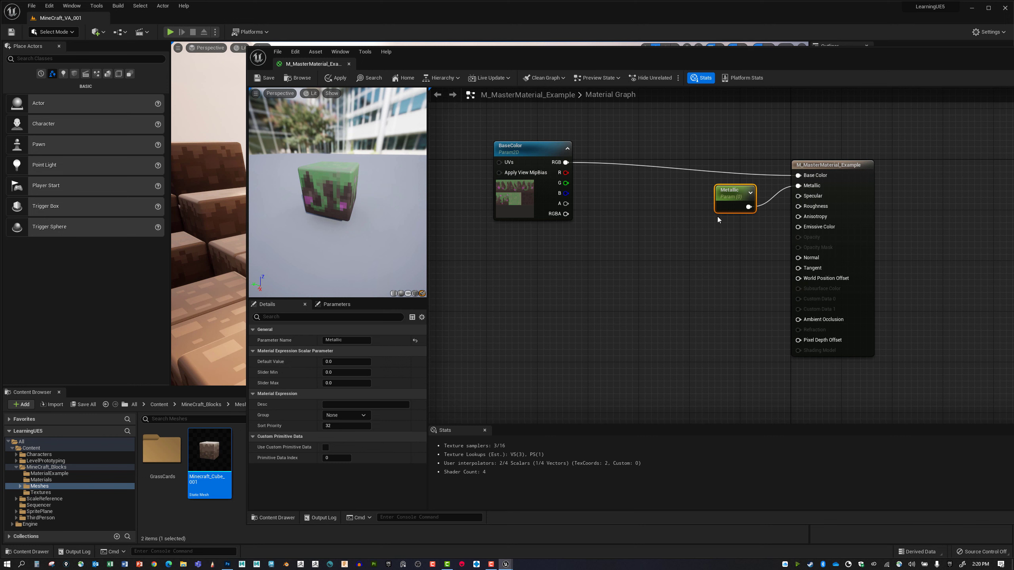
# Shift the Metallic node slightly and promote the material's Specular input to a parameter.
pyautogui.moveTo(749, 195); pyautogui.dragTo(743, 189)
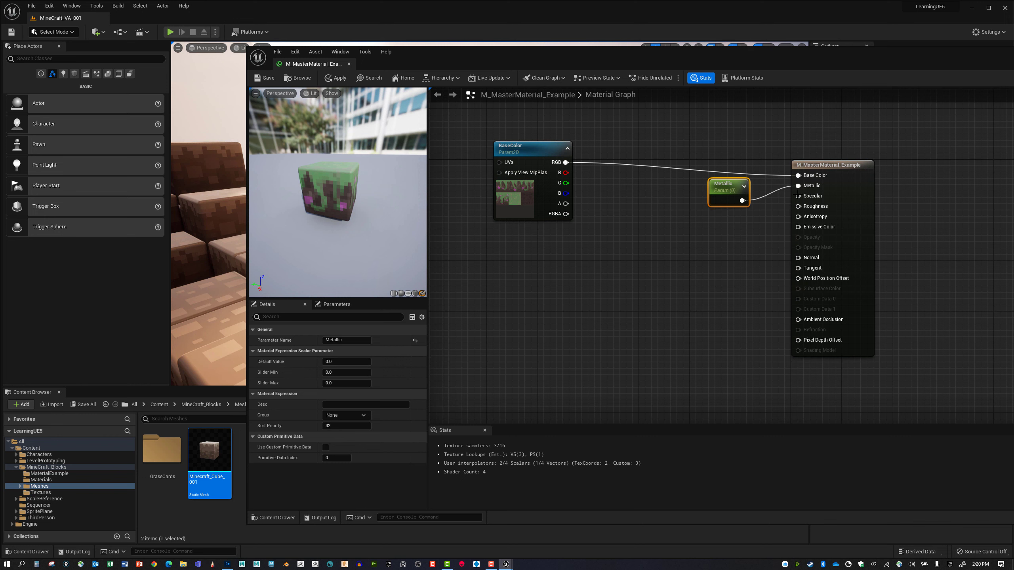
pyautogui.rightClick(798, 195)
pyautogui.click(832, 210)
# Test different default values for the Specular parameter, settle on 1.0, and line its node up beneath Metallic.
pyautogui.click(347, 362)
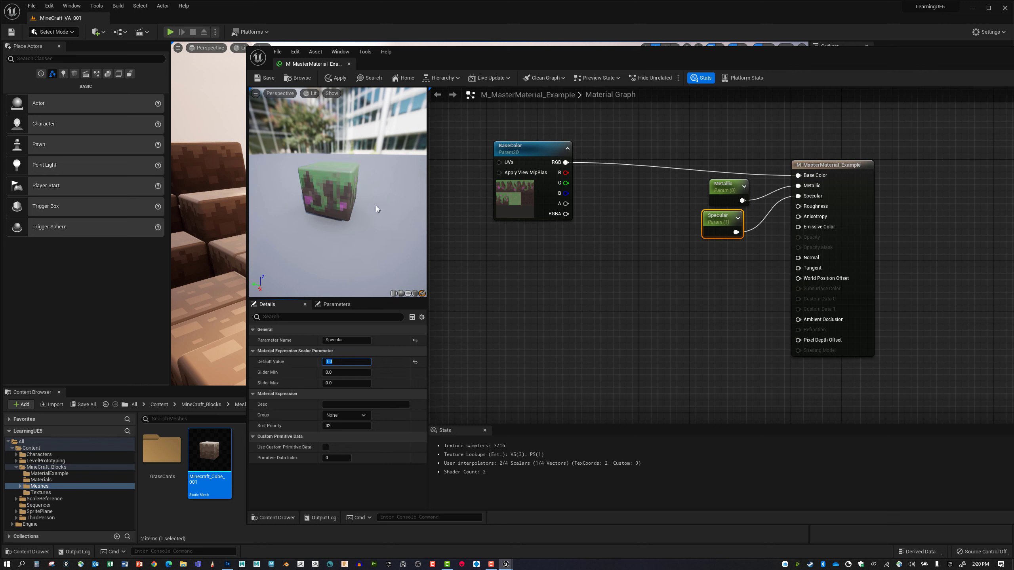
pyautogui.write('0.768')
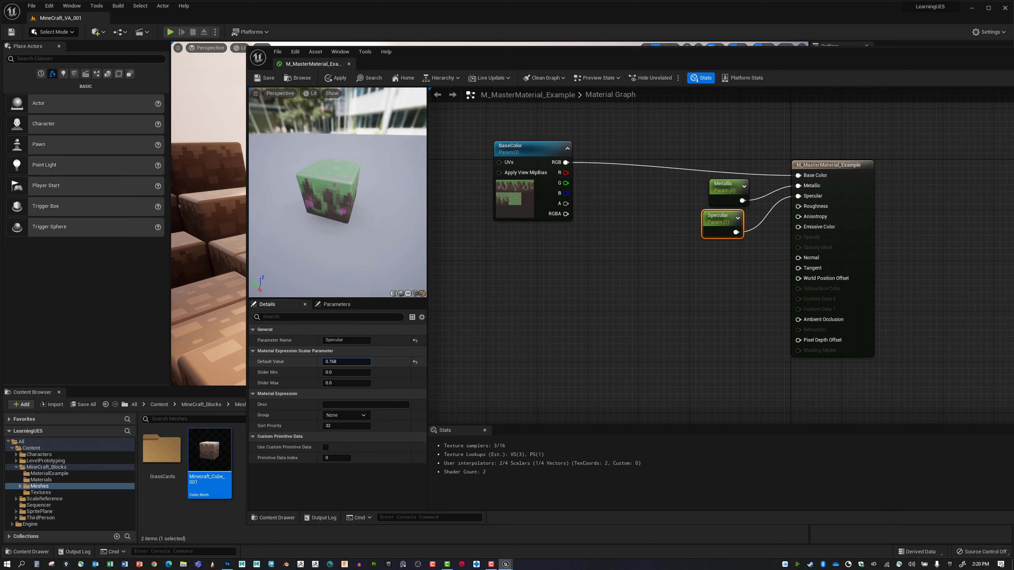
pyautogui.moveTo(346, 362); pyautogui.dragTo(321, 362)
pyautogui.click(355, 362)
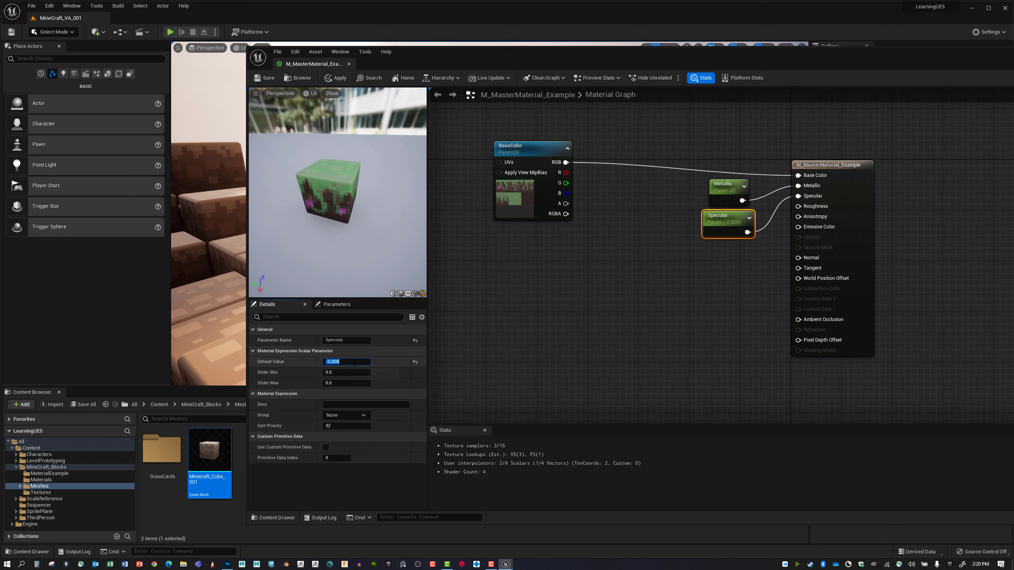
pyautogui.write('1')
pyautogui.press('Return')
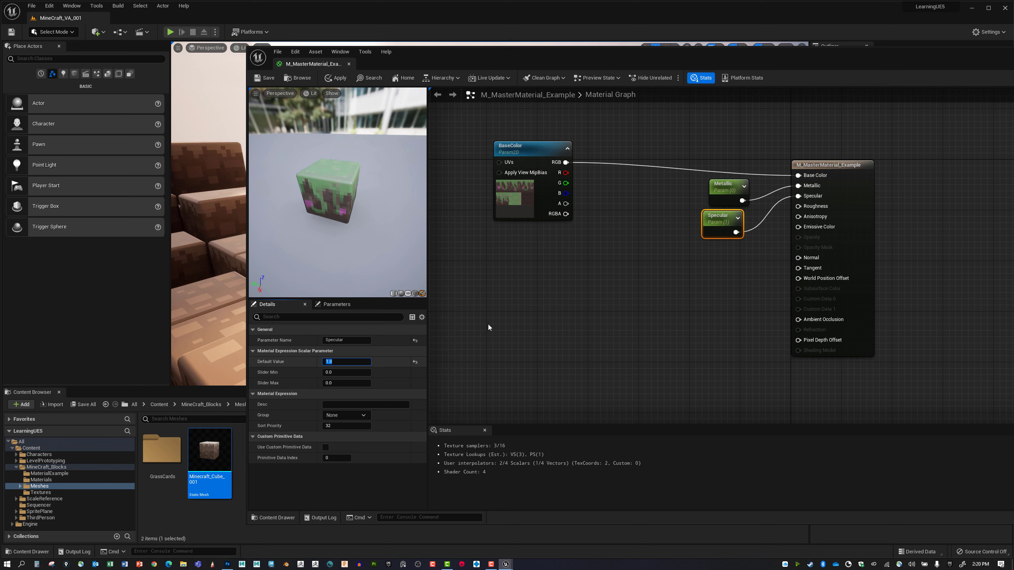
pyautogui.moveTo(725, 221); pyautogui.dragTo(732, 221)
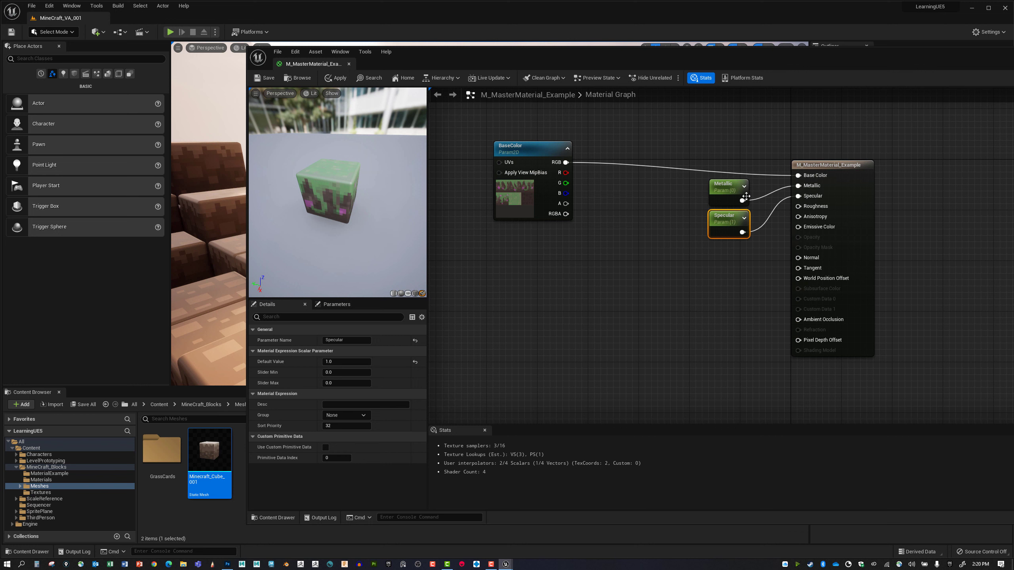
# Move the BaseColor, Metallic and Specular nodes farther from the material output, with Metallic and Specular stacked in a column.
pyautogui.moveTo(597, 141); pyautogui.dragTo(575, 194, button='right')
pyautogui.moveTo(515, 202); pyautogui.dragTo(547, 126)
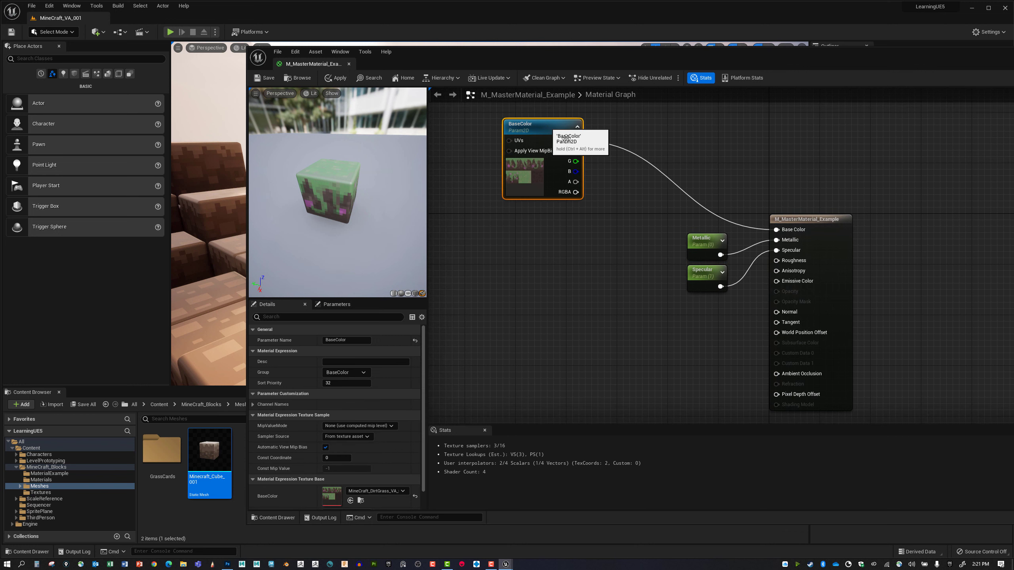
pyautogui.moveTo(704, 247); pyautogui.dragTo(684, 233)
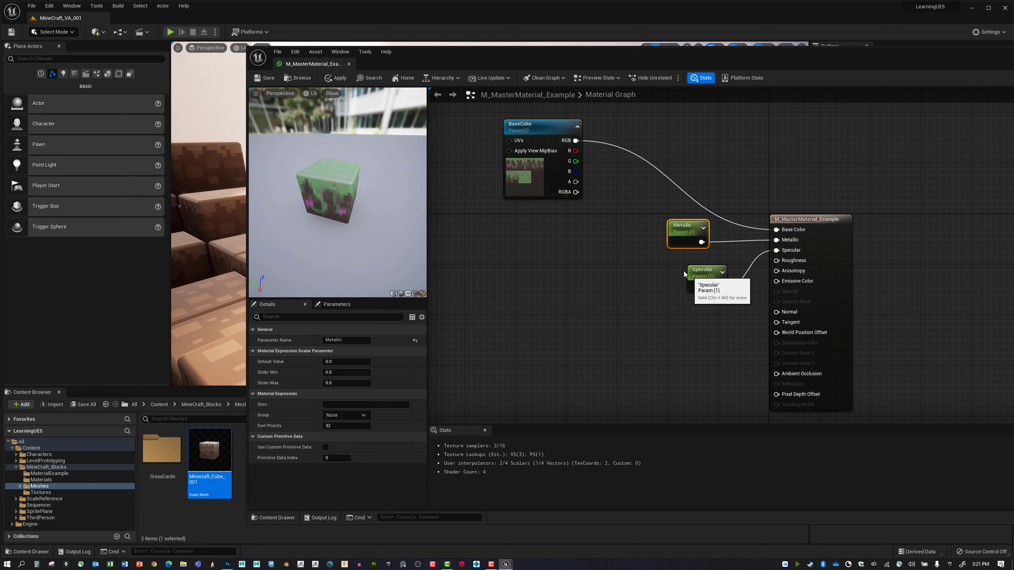
pyautogui.moveTo(695, 274); pyautogui.dragTo(652, 223)
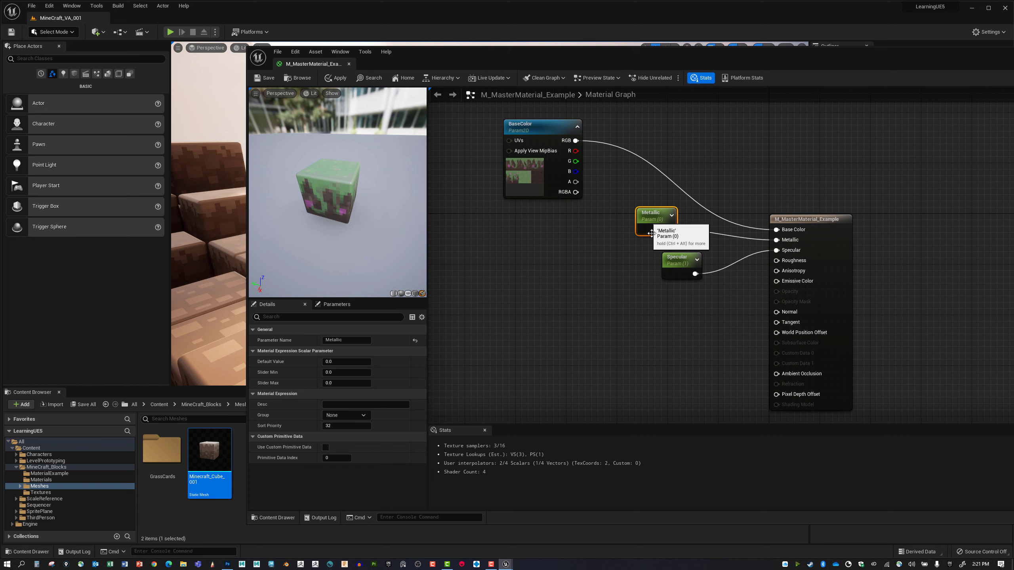
pyautogui.moveTo(671, 268); pyautogui.dragTo(646, 261)
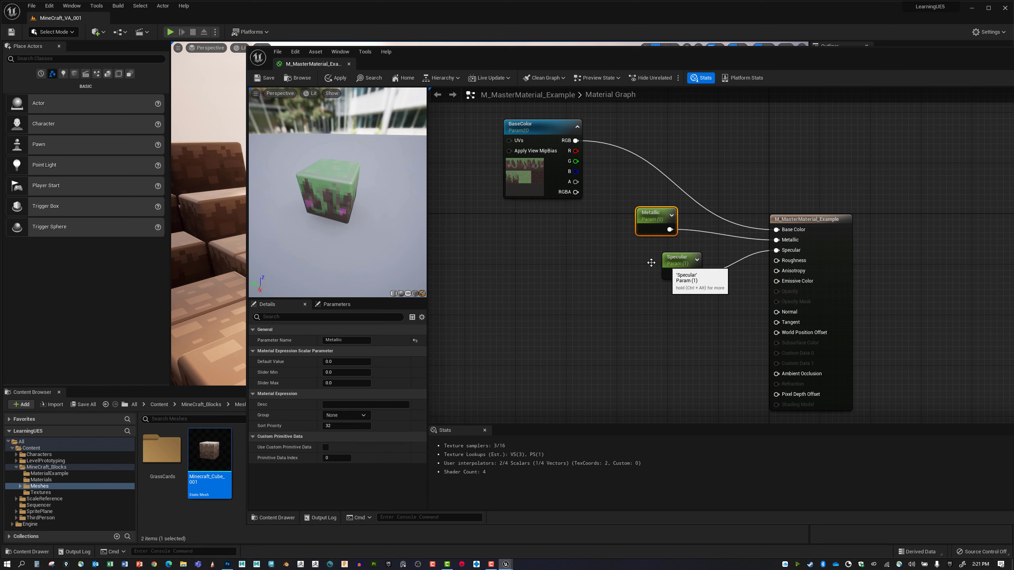
# Promote the material's Roughness input to a parameter and place its node beneath Specular.
pyautogui.click(777, 264)
pyautogui.rightClick(777, 264)
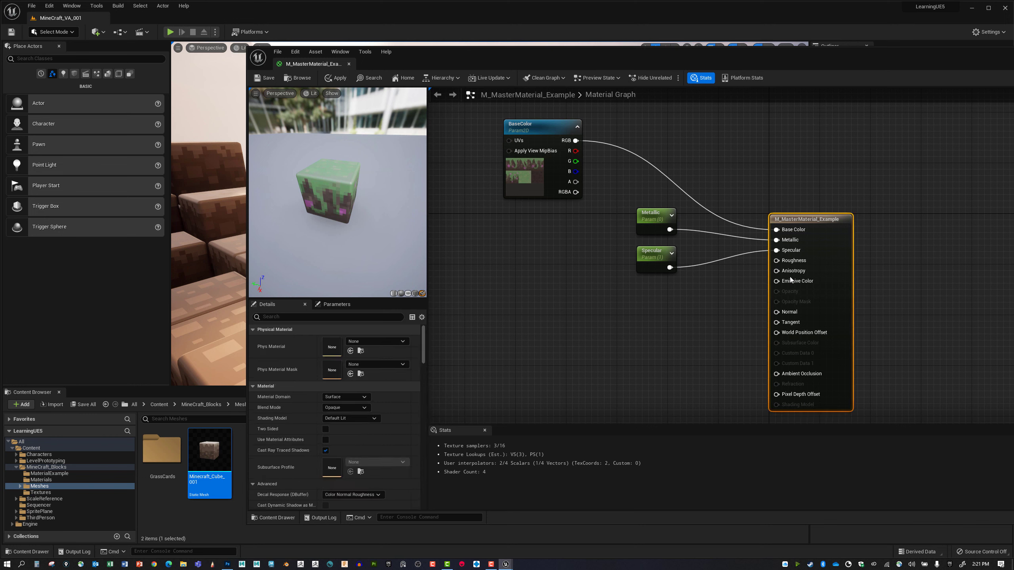
pyautogui.click(790, 277)
pyautogui.moveTo(750, 241); pyautogui.dragTo(661, 304)
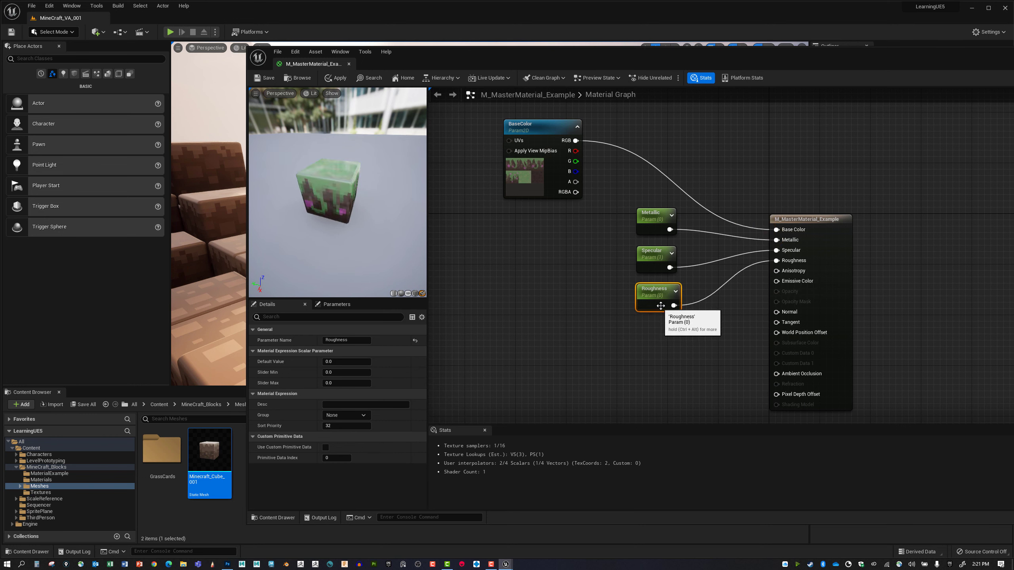
# Set the Roughness parameter's default value to 1.0 and inspect the surface of the preview cube.
pyautogui.moveTo(337, 192); pyautogui.dragTo(301, 193)
pyautogui.click(339, 362)
pyautogui.write('1')
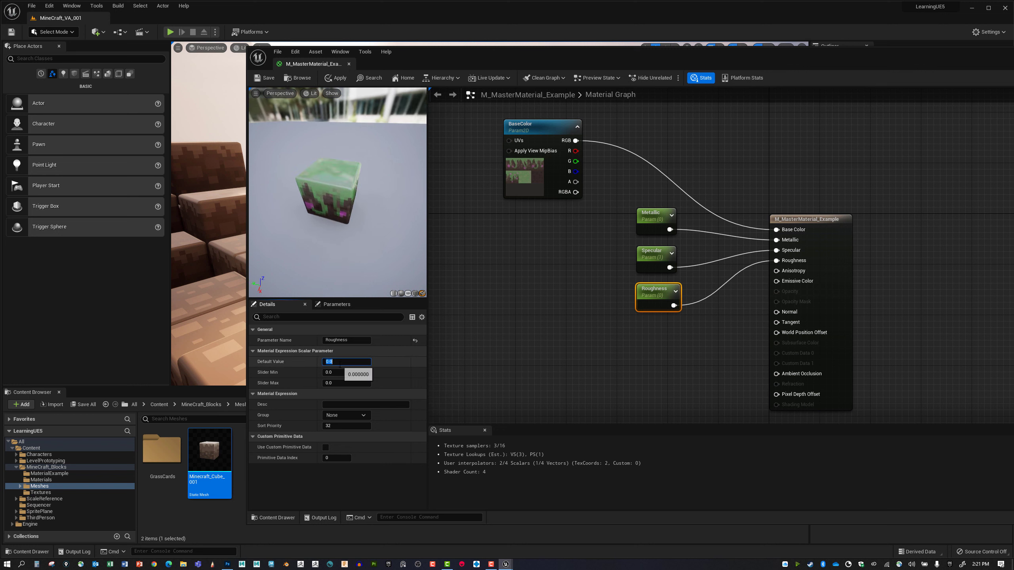
pyautogui.press('Return')
pyautogui.moveTo(340, 236); pyautogui.dragTo(347, 206)
pyautogui.moveTo(347, 203)
pyautogui.mouseDown(button='right')
pyautogui.moveTo(347, 172)
pyautogui.moveTo(347, 186)
pyautogui.mouseUp(button='right')
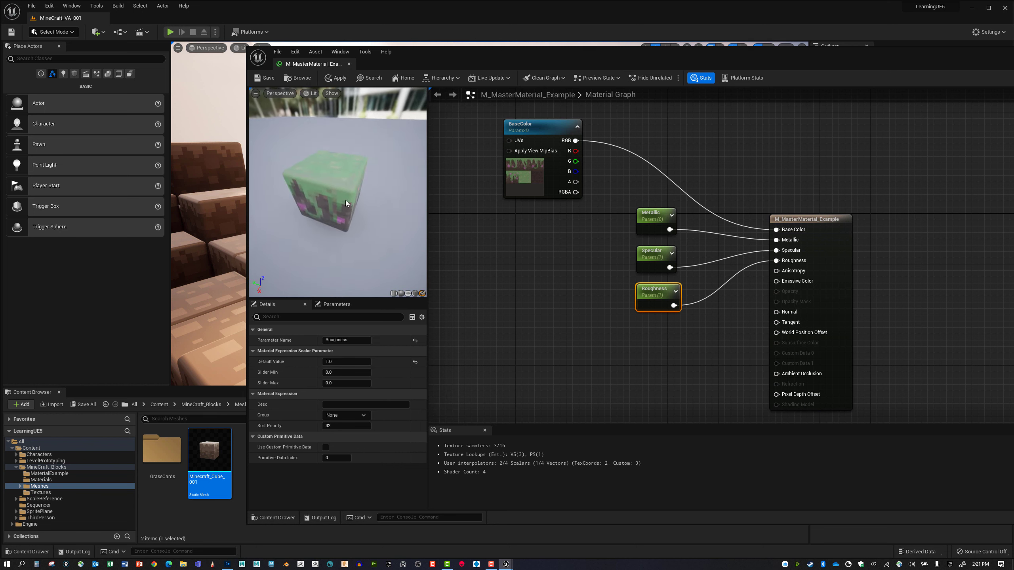
pyautogui.moveTo(368, 212); pyautogui.dragTo(343, 218)
# Try 0.6 as the Roughness parameter's default value and check the preview cube's reflections.
pyautogui.click(343, 363)
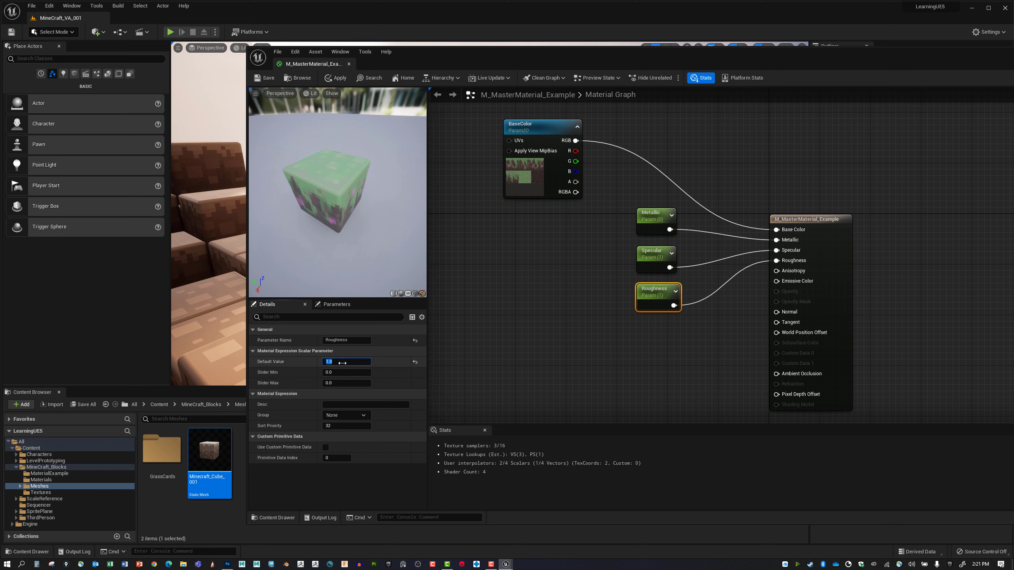
pyautogui.press('Return')
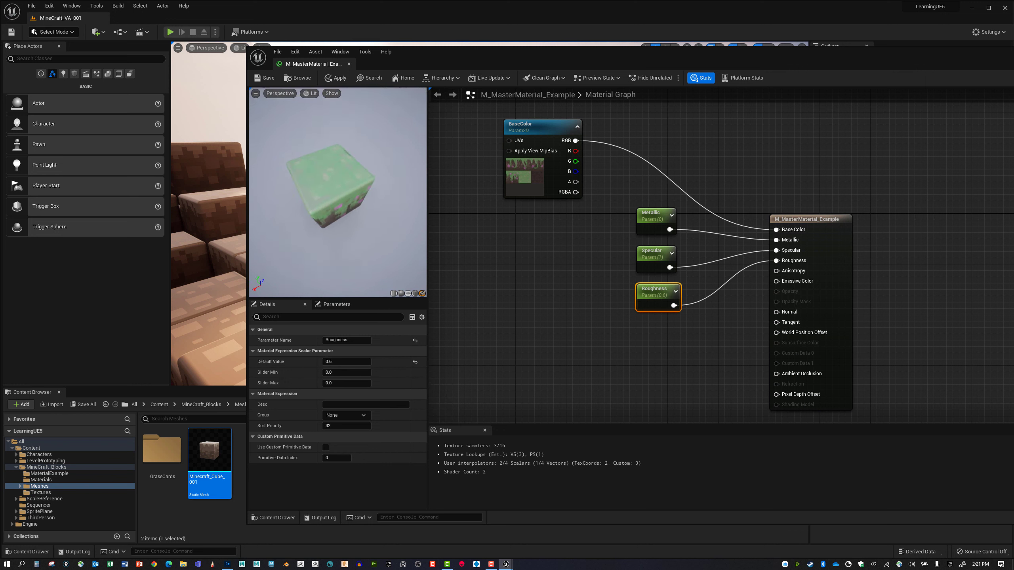
pyautogui.moveTo(338, 191); pyautogui.dragTo(375, 205)
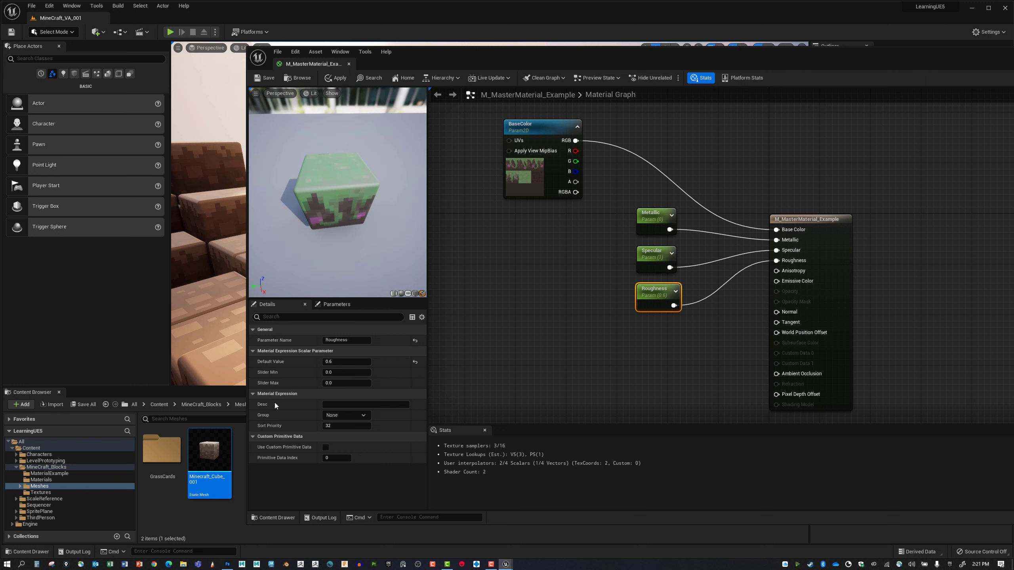
# Set the Roughness parameter's default value to 0.25 and check the gloss on the preview cube.
pyautogui.click(330, 362)
pyautogui.write('.2')
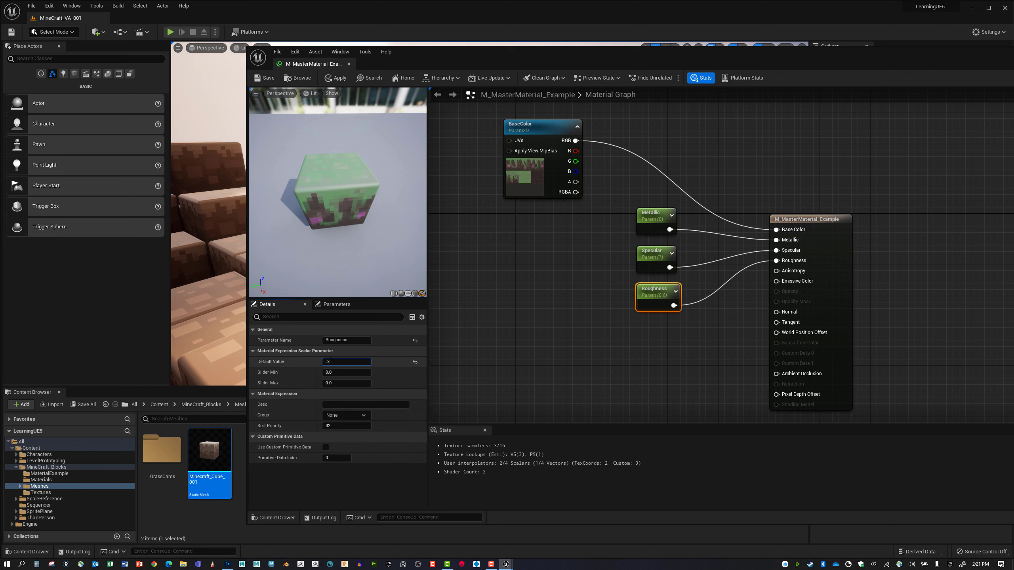
pyautogui.write('5')
pyautogui.press('Return')
pyautogui.moveTo(363, 249); pyautogui.dragTo(360, 165)
pyautogui.moveTo(349, 212)
pyautogui.mouseDown()
pyautogui.moveTo(325, 187)
pyautogui.moveTo(367, 154)
pyautogui.moveTo(306, 194)
pyautogui.moveTo(329, 186)
pyautogui.moveTo(339, 204)
pyautogui.mouseUp()
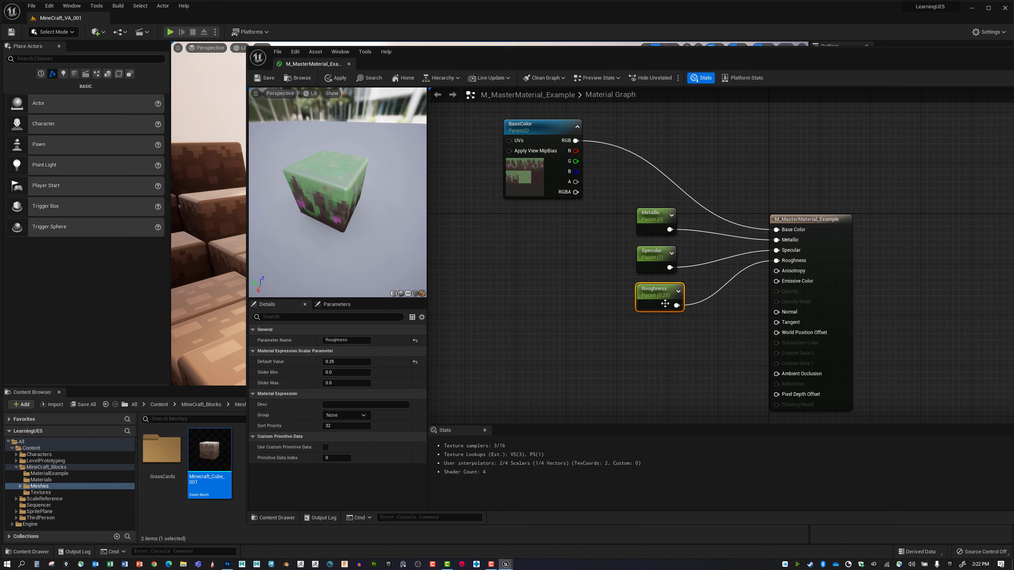
# Promote the material's Emissive Color input to a parameter and place its node beneath Roughness.
pyautogui.rightClick(777, 282)
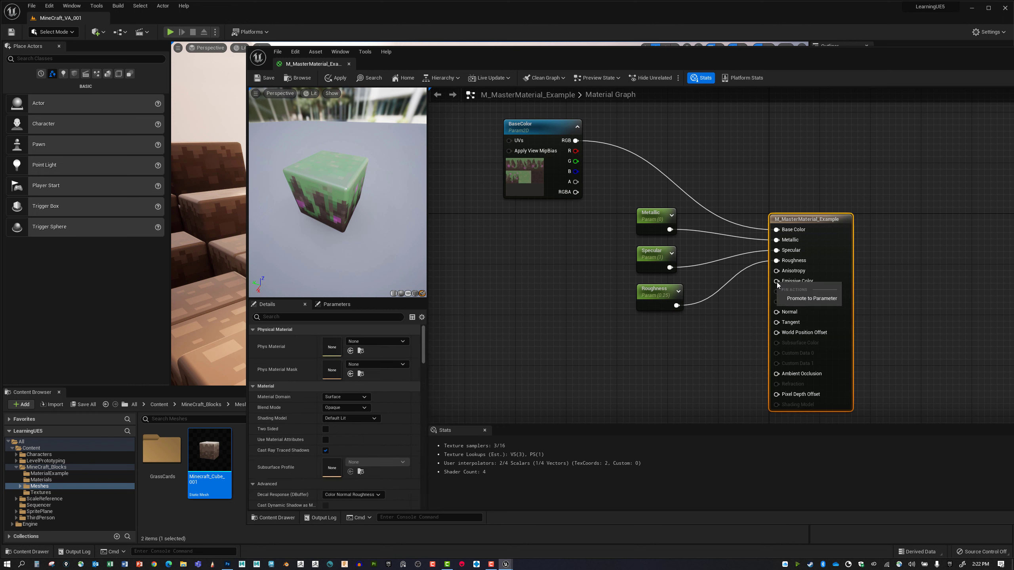
pyautogui.click(805, 298)
pyautogui.moveTo(731, 239); pyautogui.dragTo(625, 345)
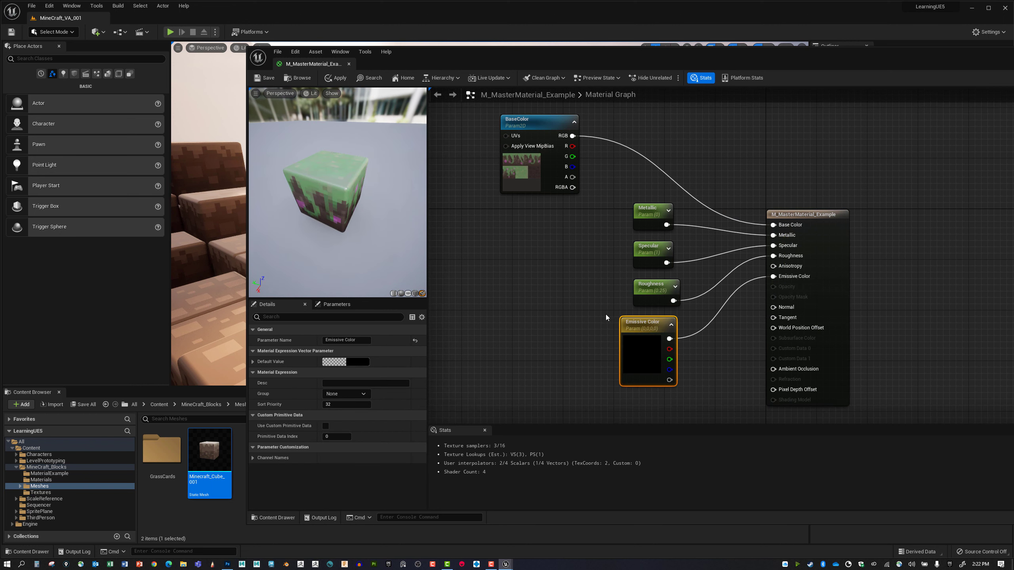
# Try a saturated red glow on the Emissive Color parameter, darken it back to black and accept the colour.
pyautogui.doubleClick(641, 338)
pyautogui.click(722, 406)
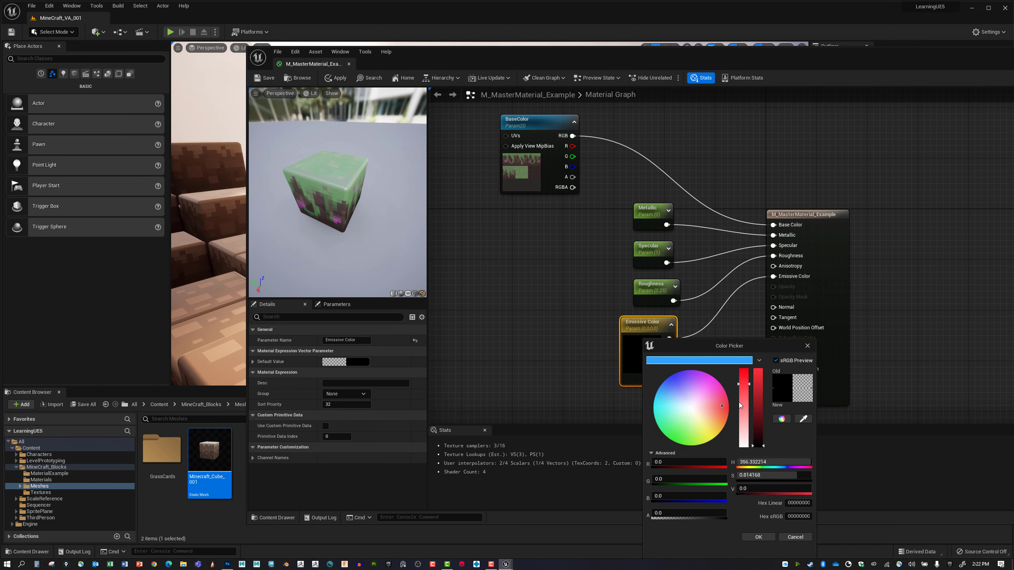
pyautogui.moveTo(761, 388); pyautogui.dragTo(743, 369)
pyautogui.click(742, 383)
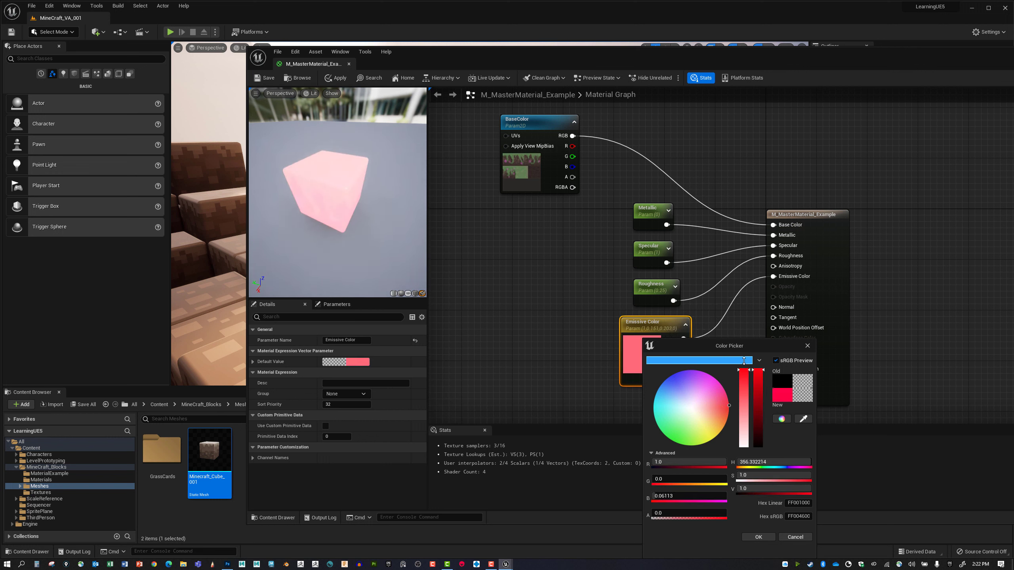
pyautogui.click(760, 404)
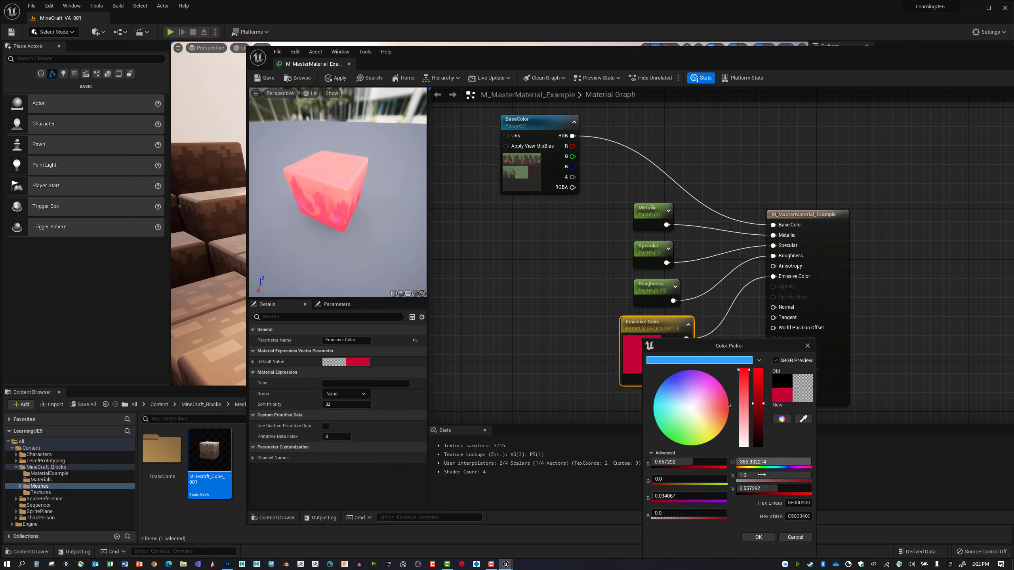
pyautogui.moveTo(760, 436); pyautogui.dragTo(765, 474)
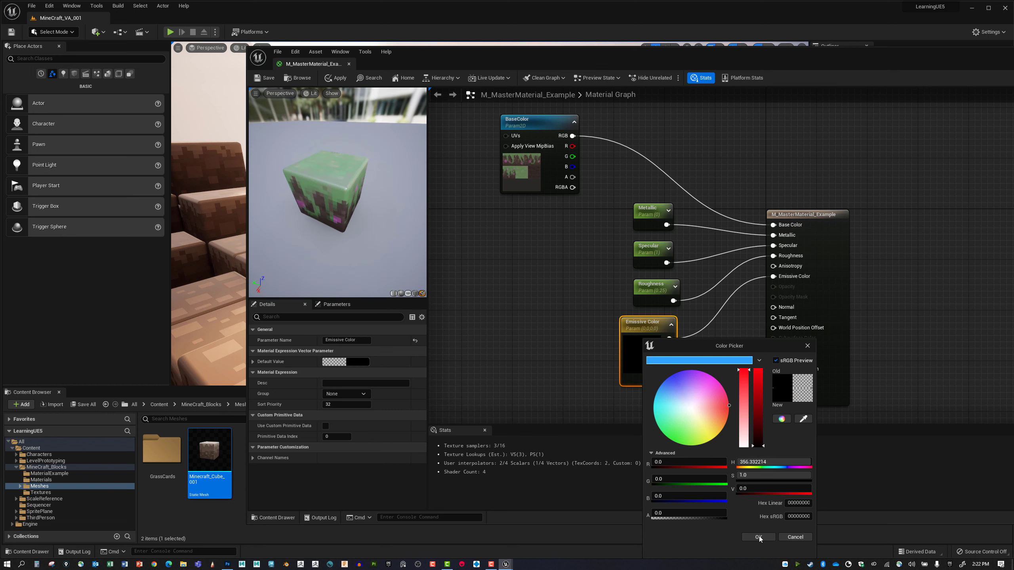
pyautogui.click(758, 536)
# Move the BaseColor node farther from the material output to leave room for another node between them.
pyautogui.moveTo(574, 367); pyautogui.dragTo(629, 361, button='right')
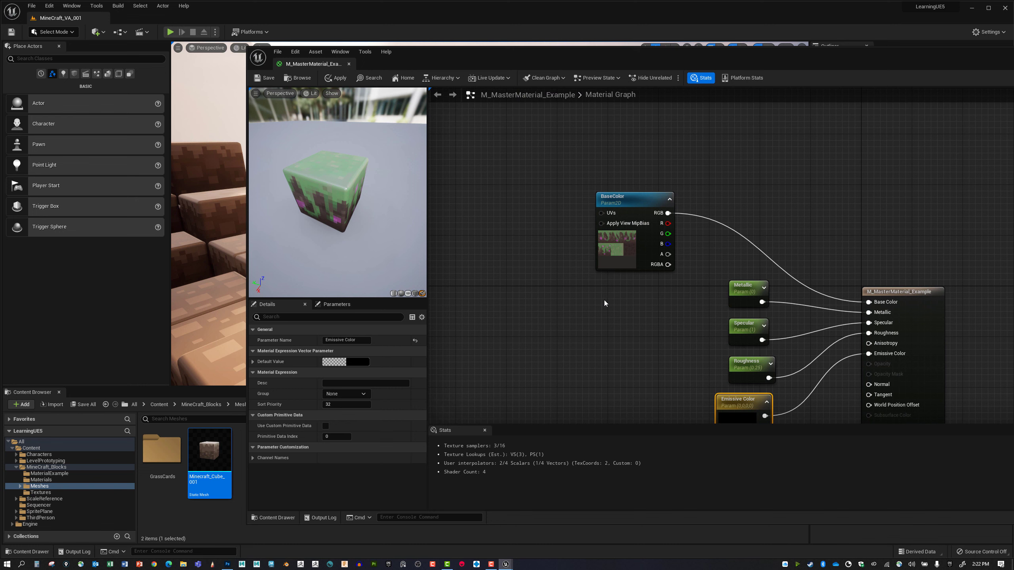
pyautogui.moveTo(604, 299); pyautogui.dragTo(583, 286, button='right')
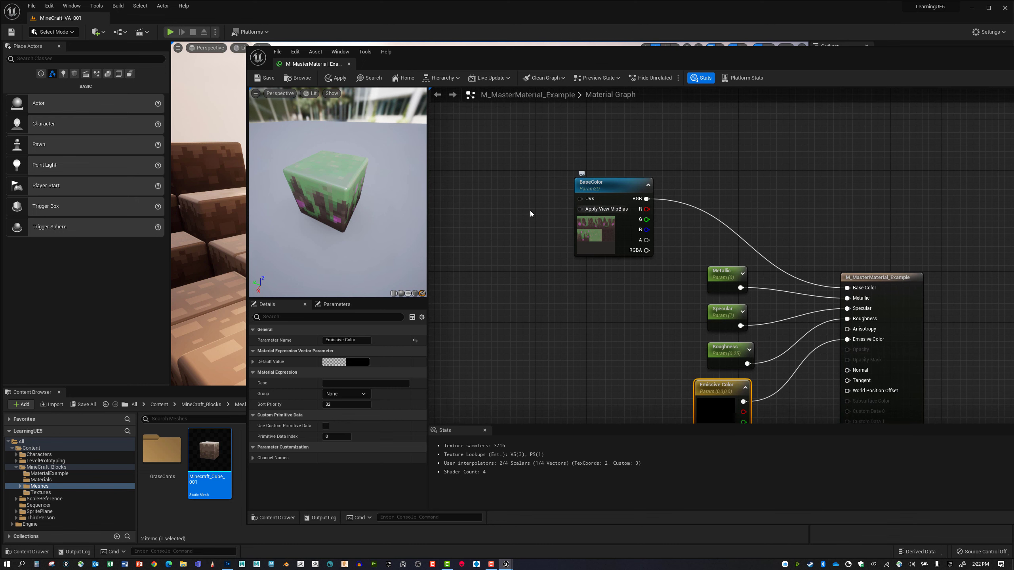
pyautogui.moveTo(613, 186); pyautogui.dragTo(499, 167)
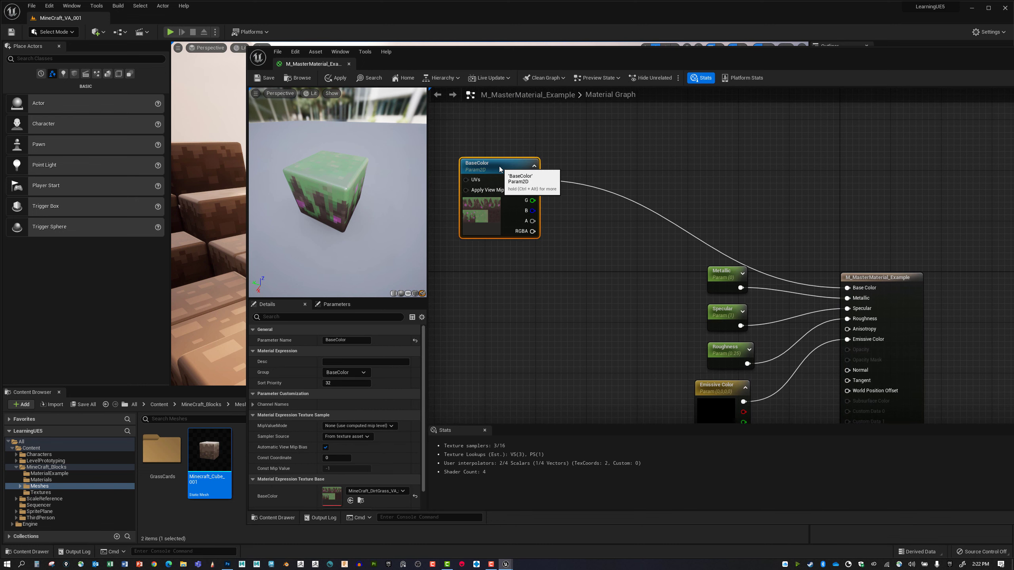
# Add a Desaturation node beside BaseColor and connect BaseColor's RGB output to its colour input.
pyautogui.rightClick(568, 198)
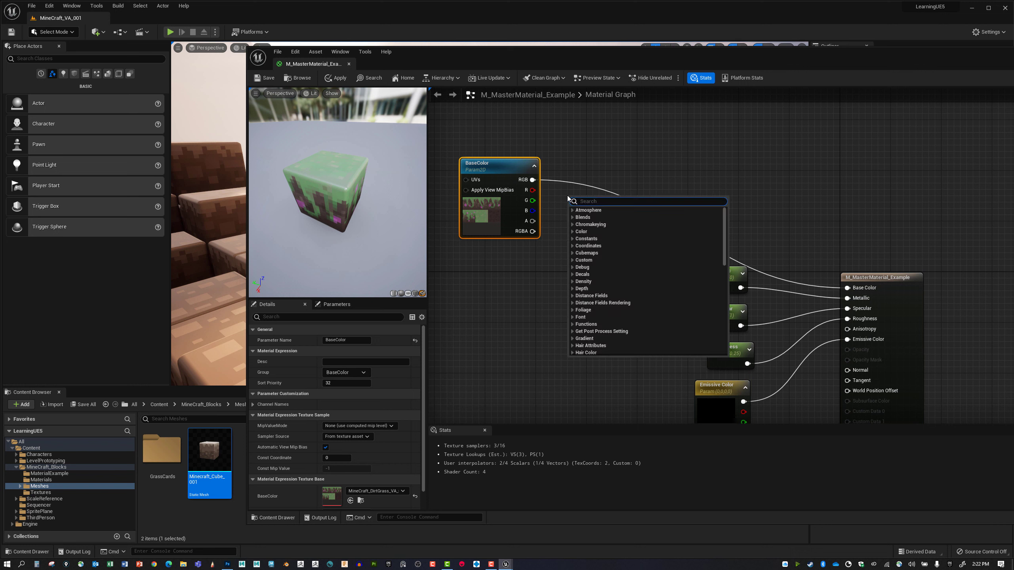
pyautogui.write('des')
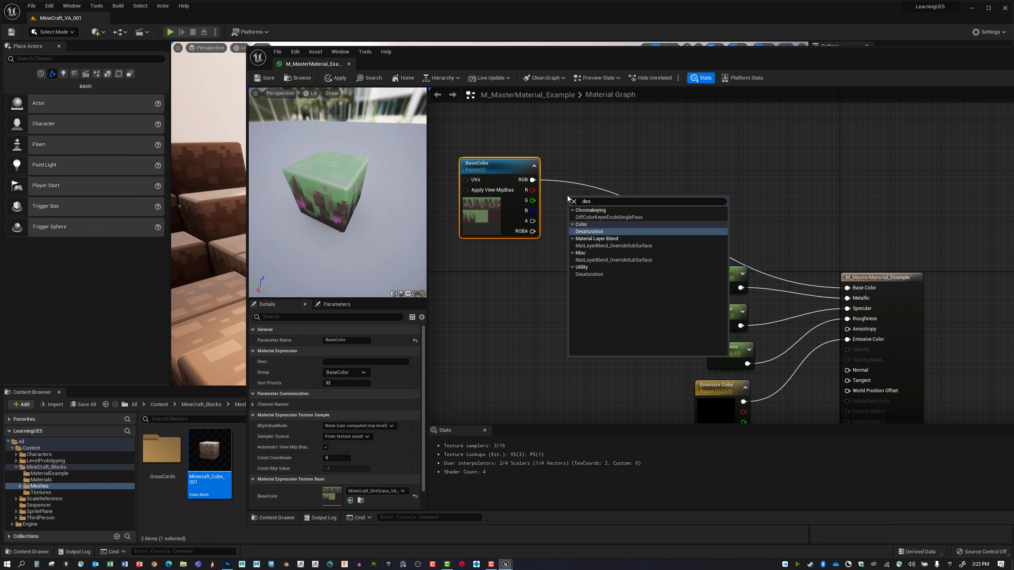
pyautogui.click(597, 231)
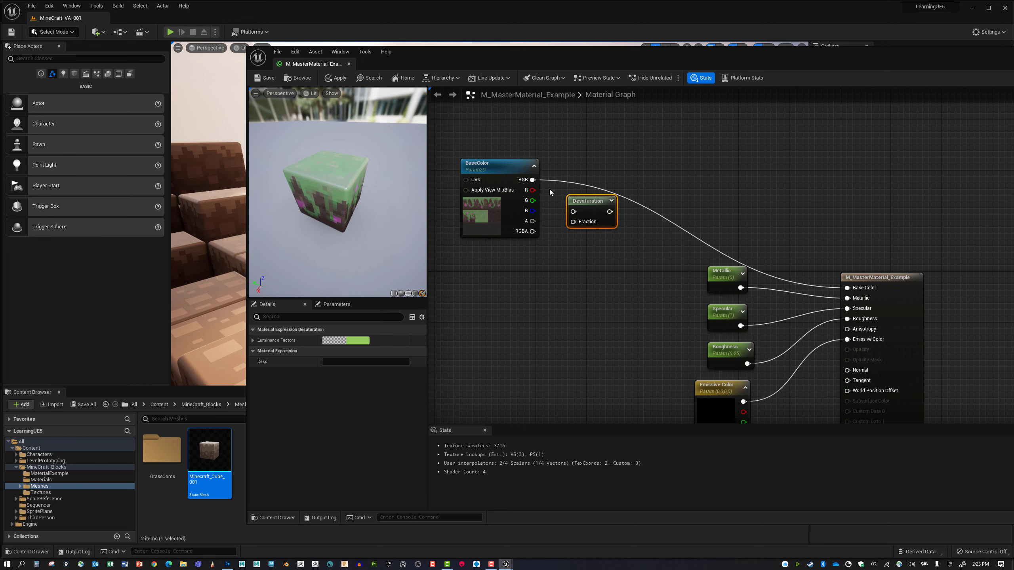
pyautogui.moveTo(532, 180); pyautogui.dragTo(607, 172)
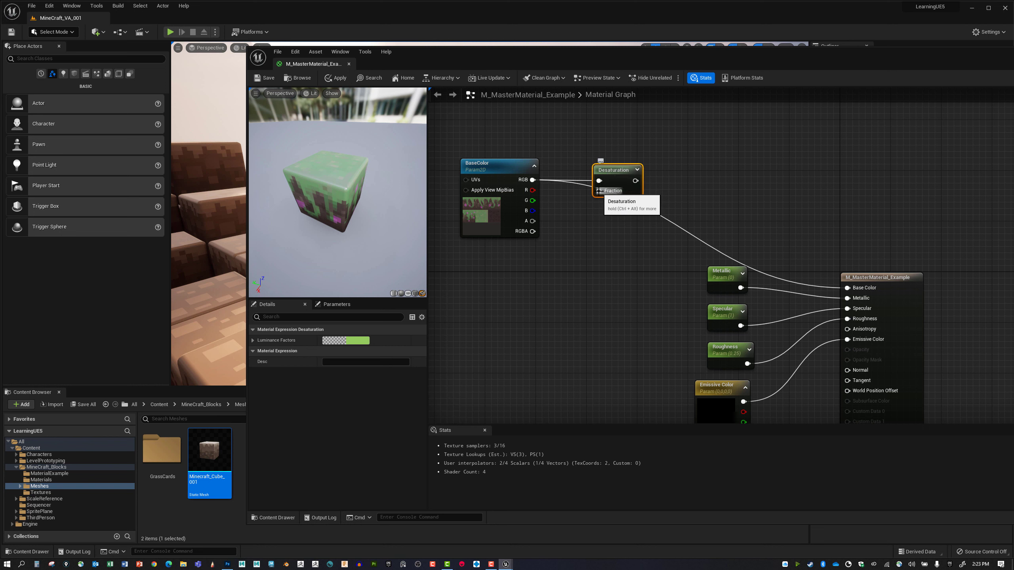
# Promote the Desaturation node's Fraction input to a parameter, keeping the name Fraction.
pyautogui.rightClick(599, 191)
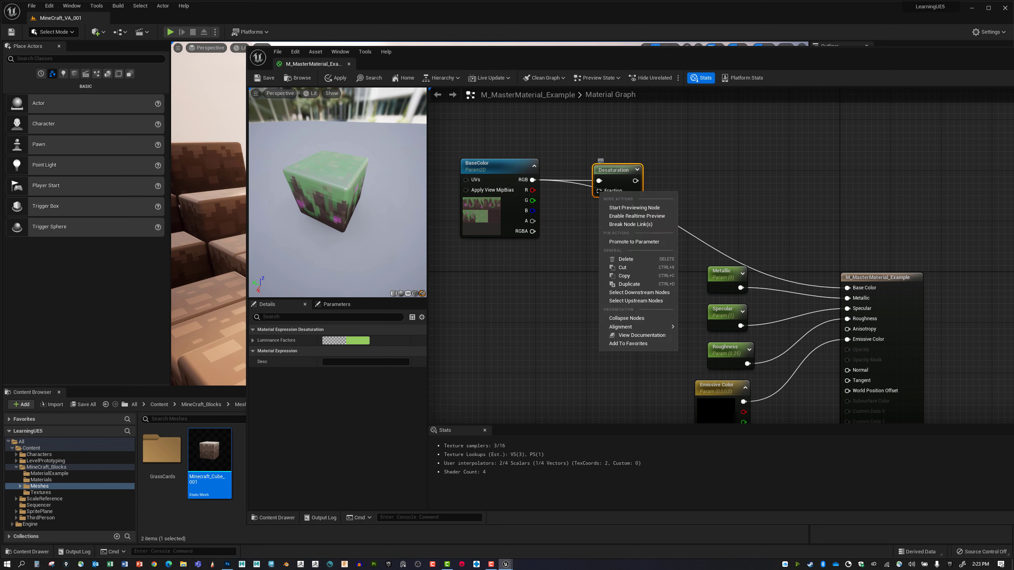
pyautogui.click(629, 241)
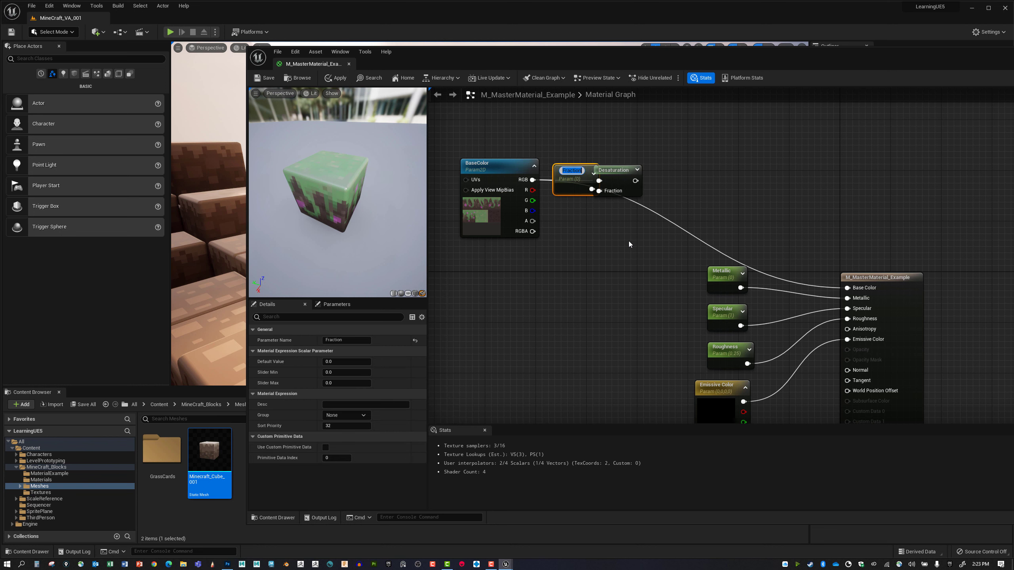
pyautogui.click(563, 174)
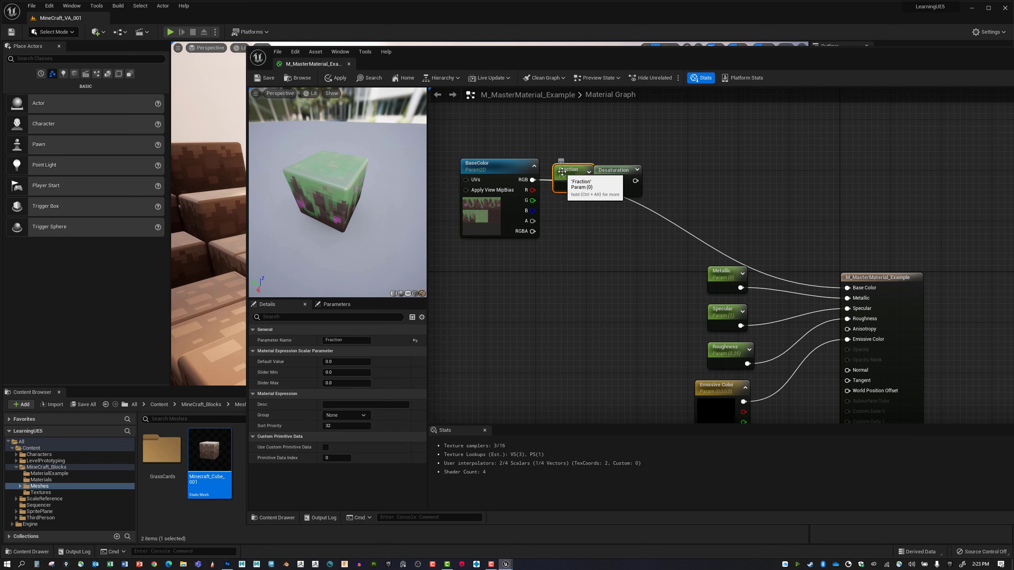
# Rename the Fraction parameter to Desat_Fraction and assign it to the BaseColor group.
pyautogui.doubleClick(332, 339)
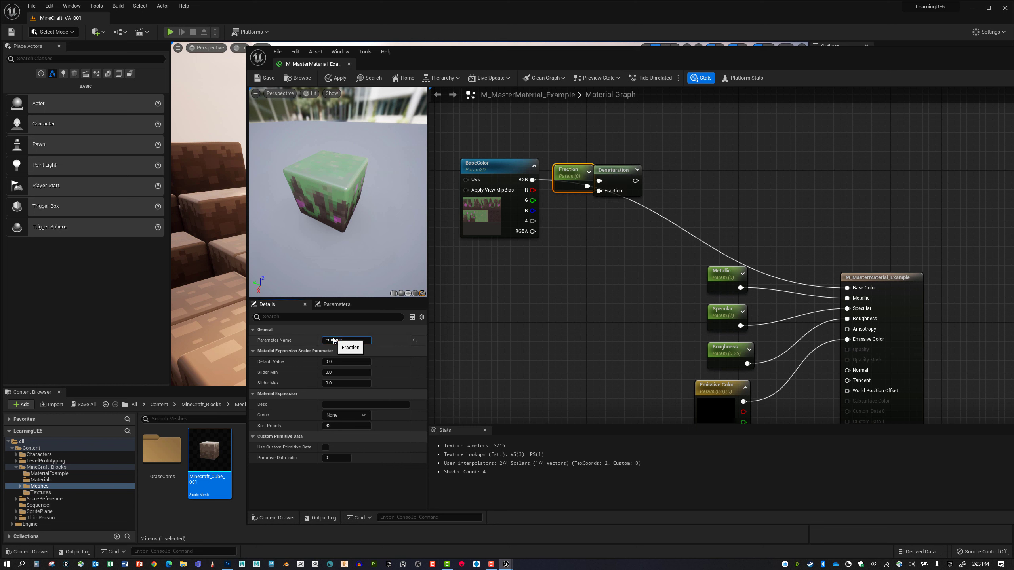
pyautogui.write('sat_')
pyautogui.press('Return')
pyautogui.write('De')
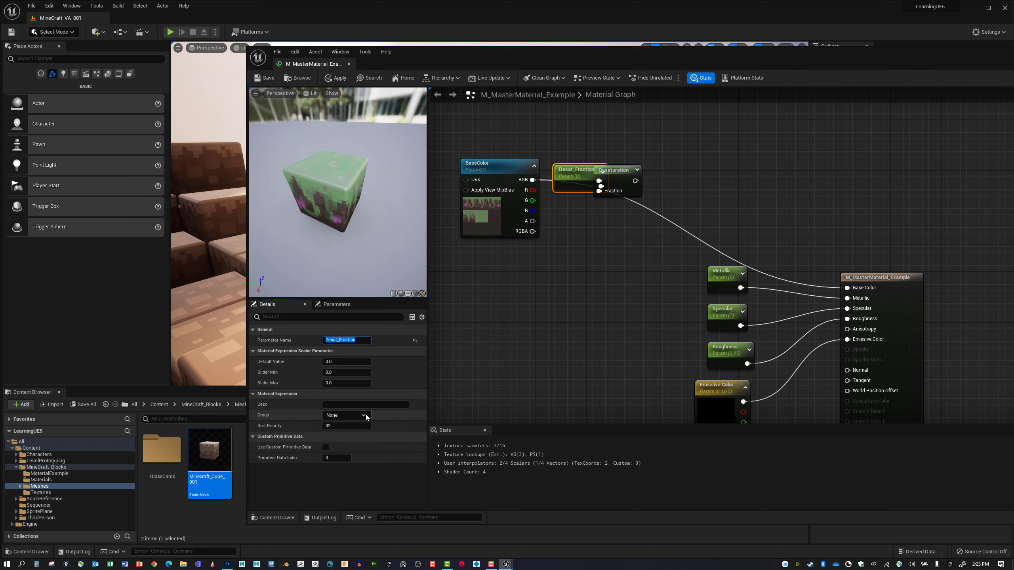
pyautogui.click(366, 416)
pyautogui.click(359, 423)
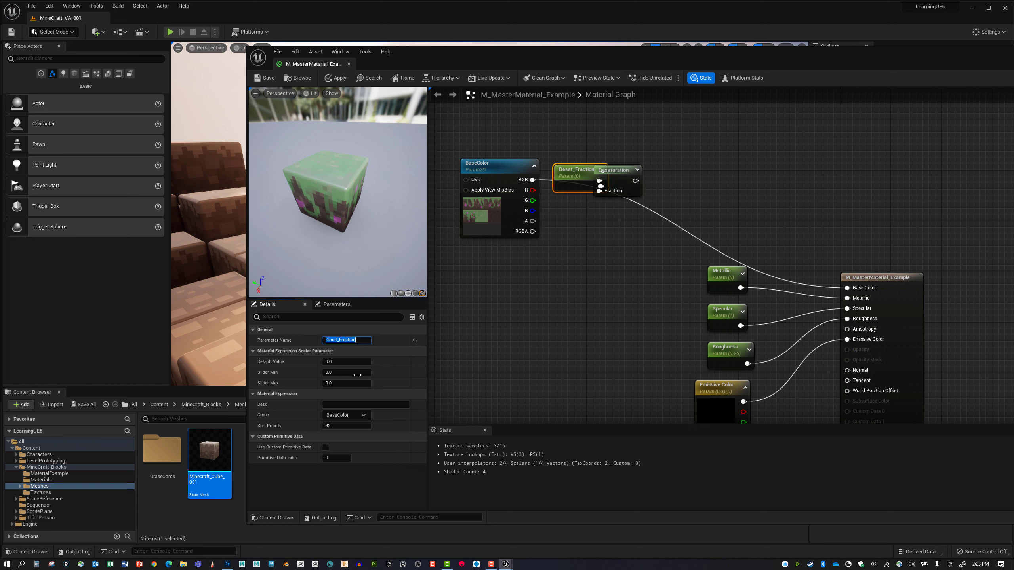
# Separate the overlapping Desaturation and Desat_Fraction nodes, and connect Desaturation's output to the material's Base Color input.
pyautogui.moveTo(615, 169); pyautogui.dragTo(640, 156)
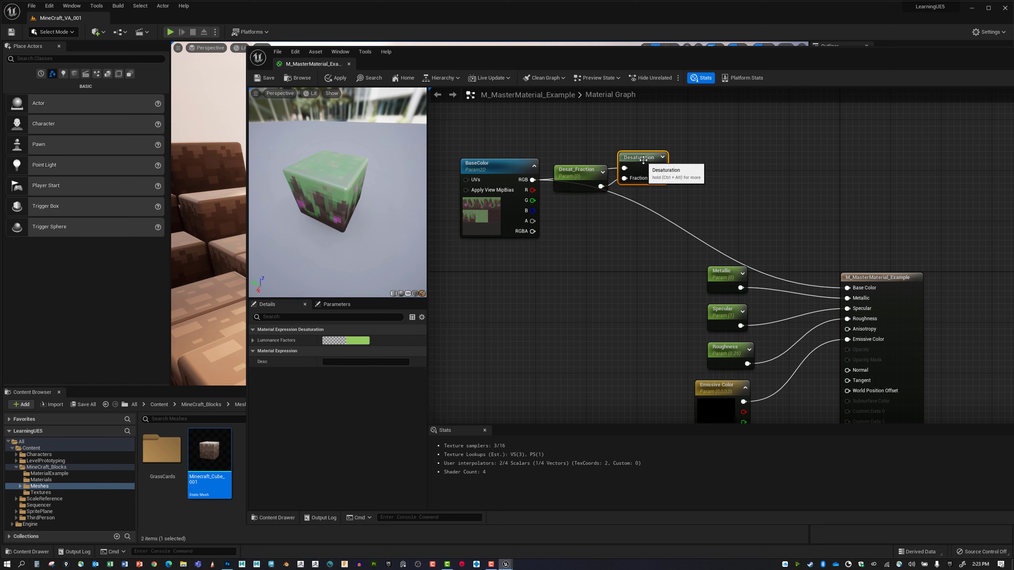
pyautogui.moveTo(585, 172); pyautogui.dragTo(574, 216)
pyautogui.moveTo(661, 168); pyautogui.dragTo(847, 288)
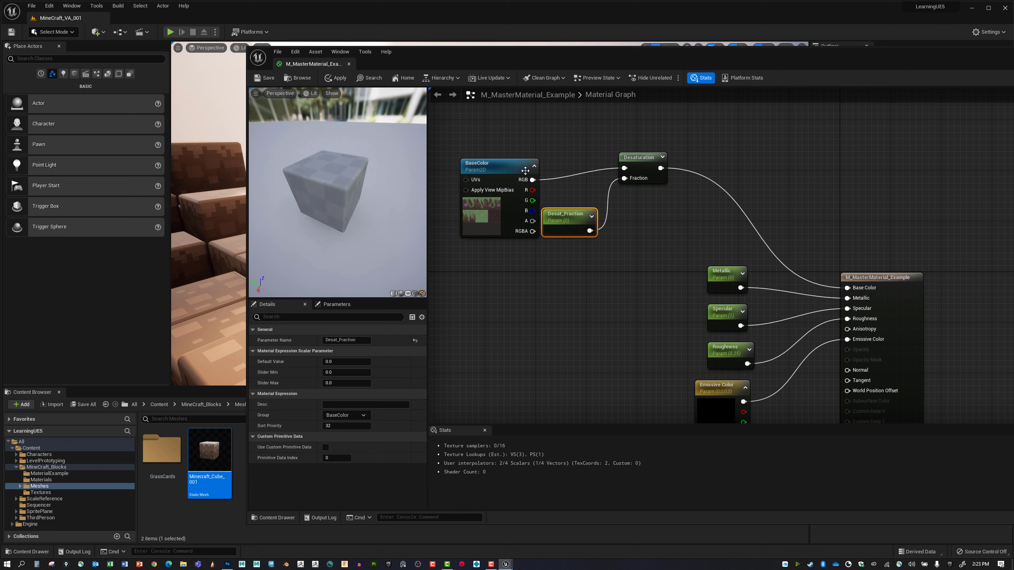
# Tidy the BaseColor, Desat_Fraction and Desaturation nodes so their wires run clearly from one to the other.
pyautogui.moveTo(525, 171); pyautogui.dragTo(506, 164)
pyautogui.moveTo(567, 213); pyautogui.dragTo(561, 200)
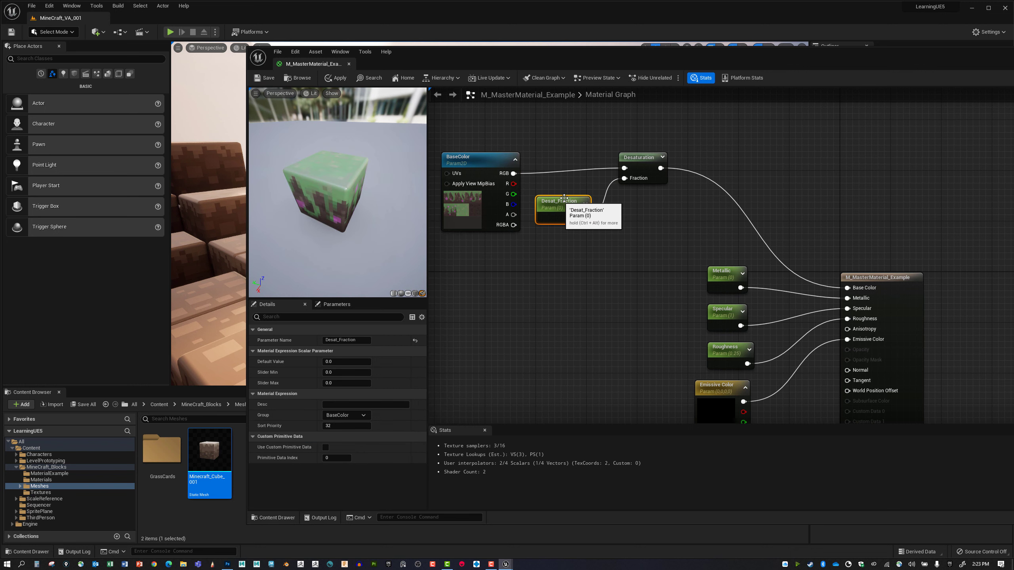
pyautogui.click(636, 158)
pyautogui.moveTo(636, 158); pyautogui.dragTo(616, 162)
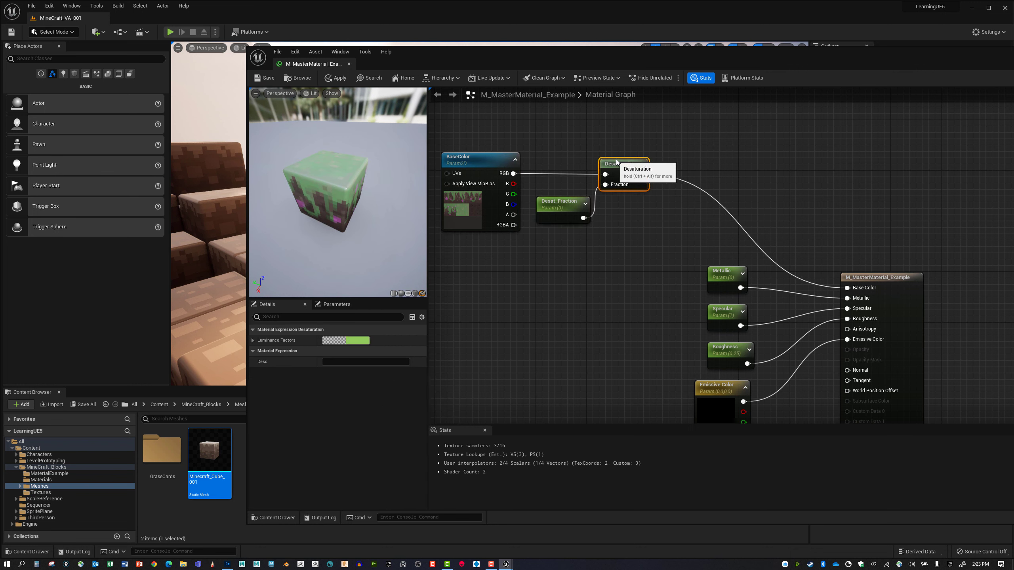
# Try Desat_Fraction default values of 1 and 0.5 on the preview cube, and return the default to 0.
pyautogui.click(553, 214)
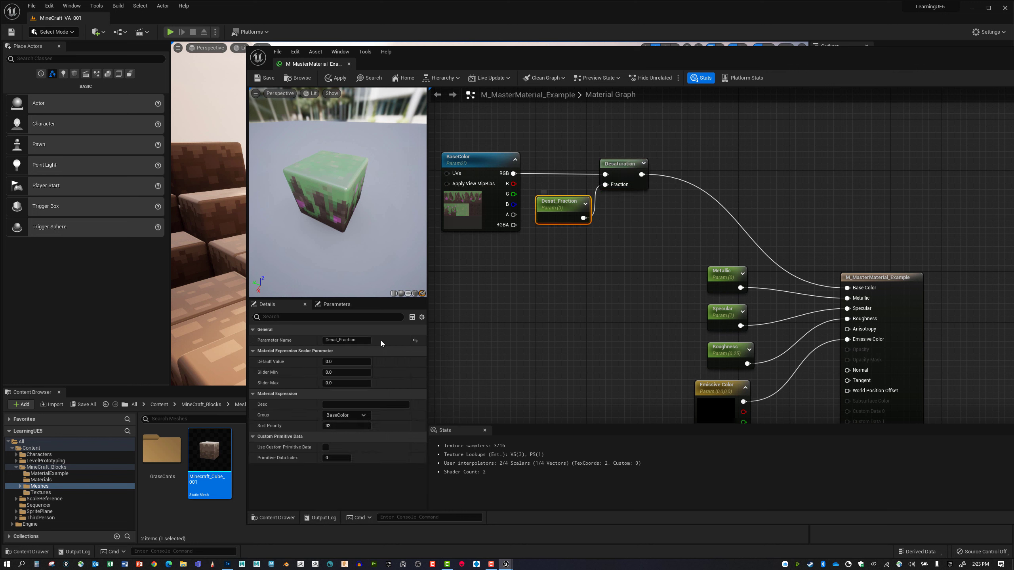
pyautogui.click(347, 362)
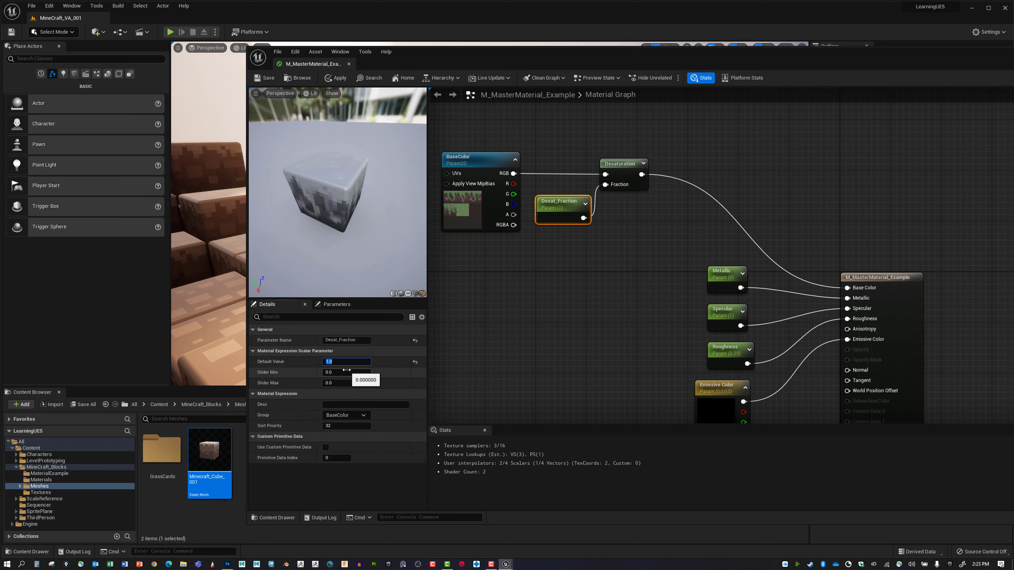
pyautogui.moveTo(354, 176); pyautogui.dragTo(379, 170)
pyautogui.click(331, 362)
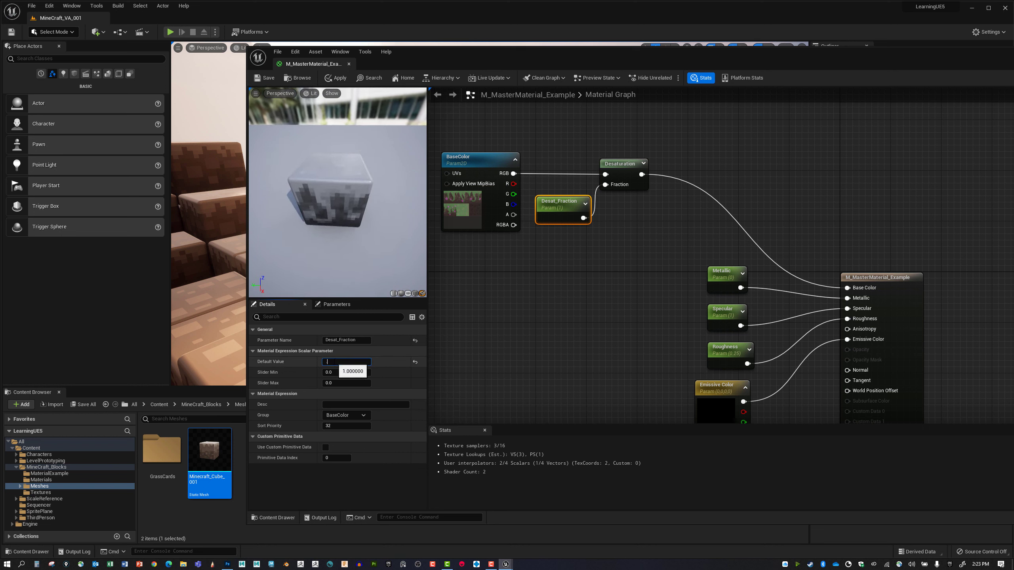
pyautogui.write('0.5')
pyautogui.press('Return')
pyautogui.write('0')
pyautogui.press('Return')
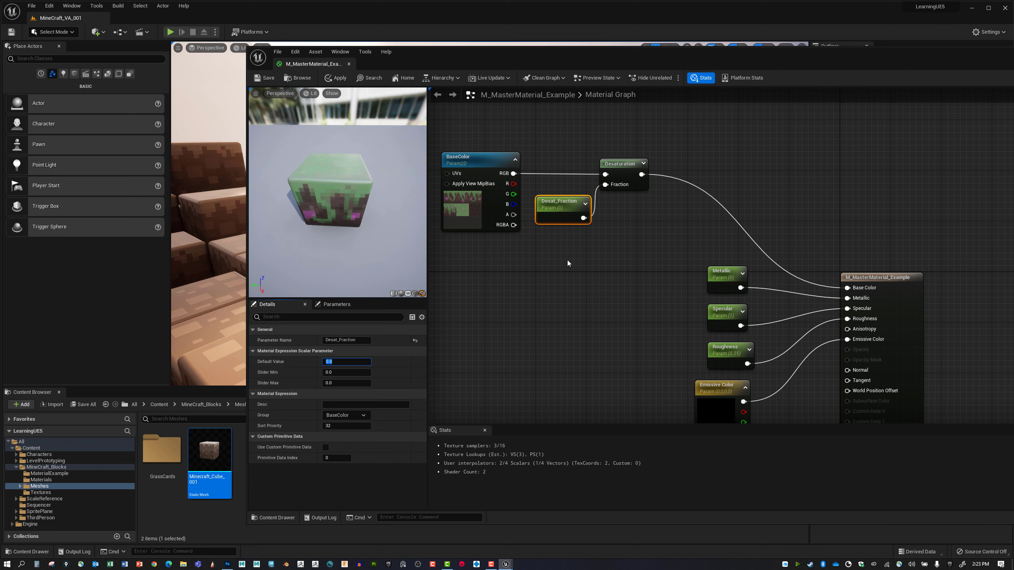
# Move the Desat_Fraction and Desaturation nodes closer to BaseColor to free space before the material output.
pyautogui.moveTo(557, 204); pyautogui.dragTo(544, 191)
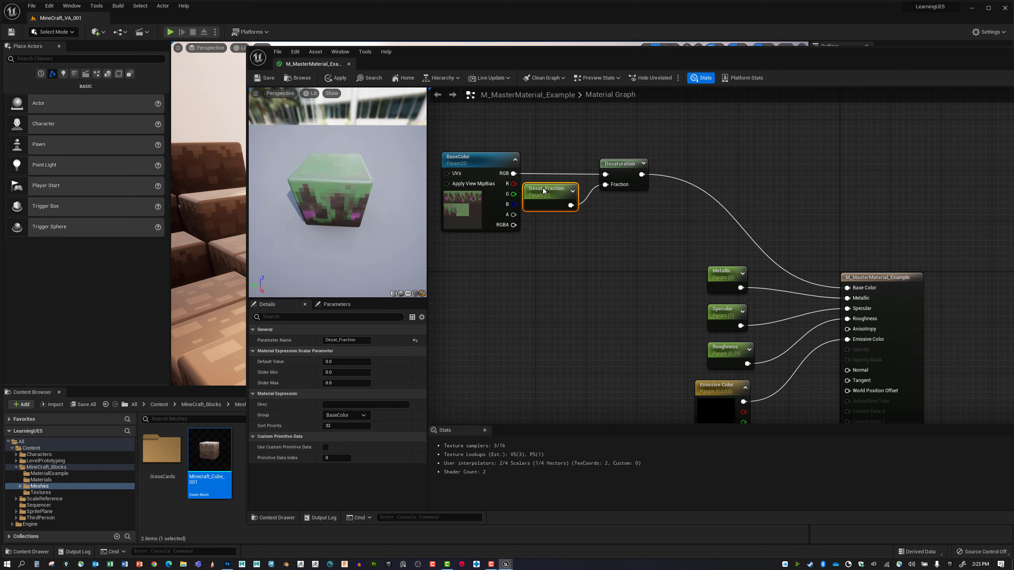
pyautogui.moveTo(543, 188); pyautogui.dragTo(559, 194, button='right')
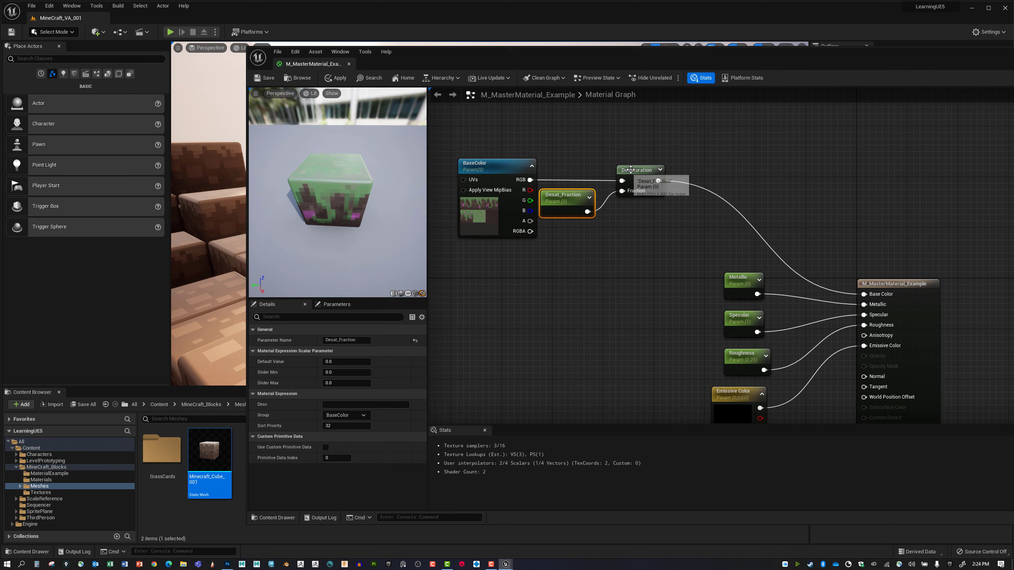
pyautogui.moveTo(630, 172); pyautogui.dragTo(618, 169)
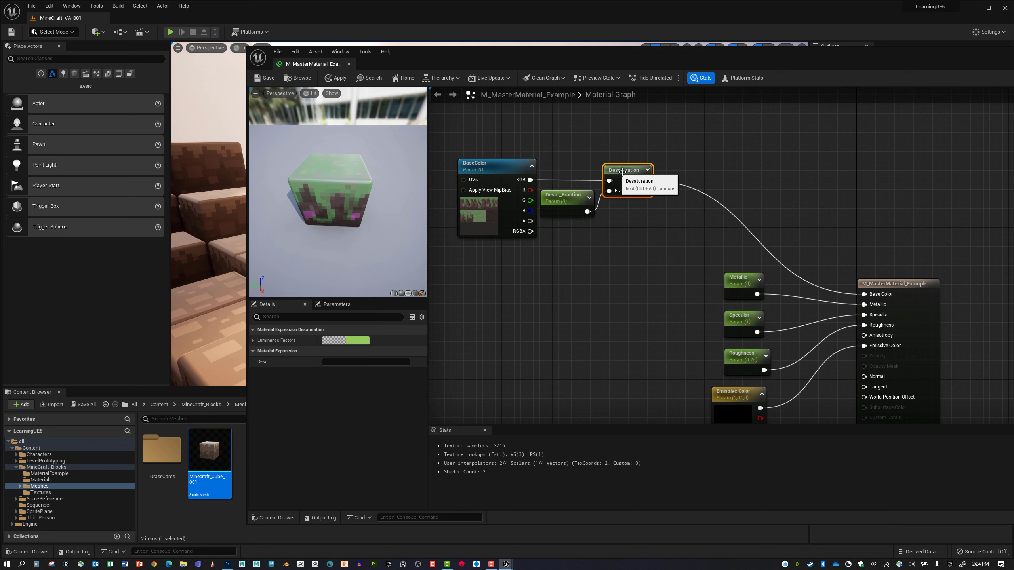
pyautogui.moveTo(665, 191); pyautogui.dragTo(648, 190, button='right')
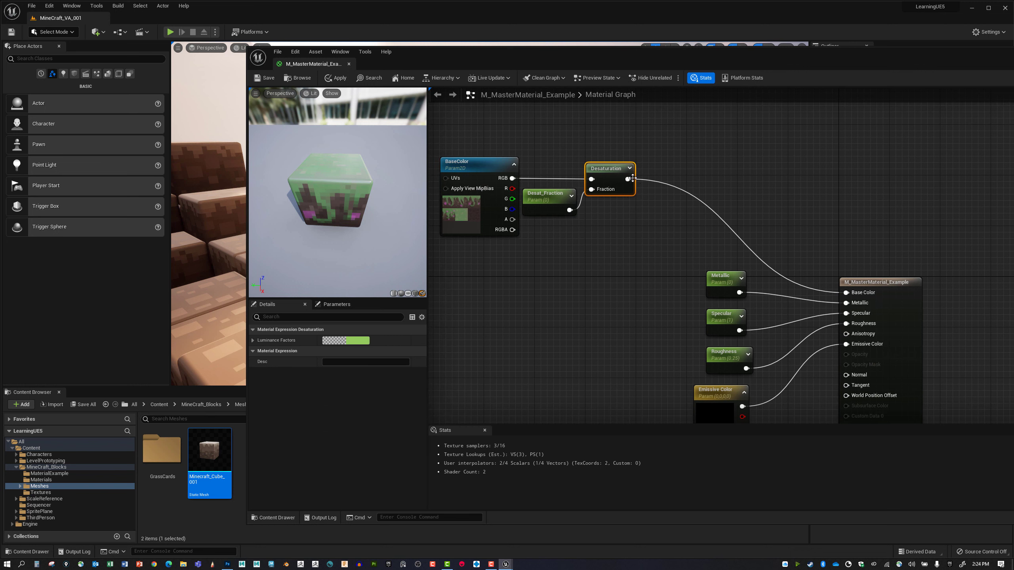
# Place an Add node between the Desaturation node and the material output.
pyautogui.click(670, 174)
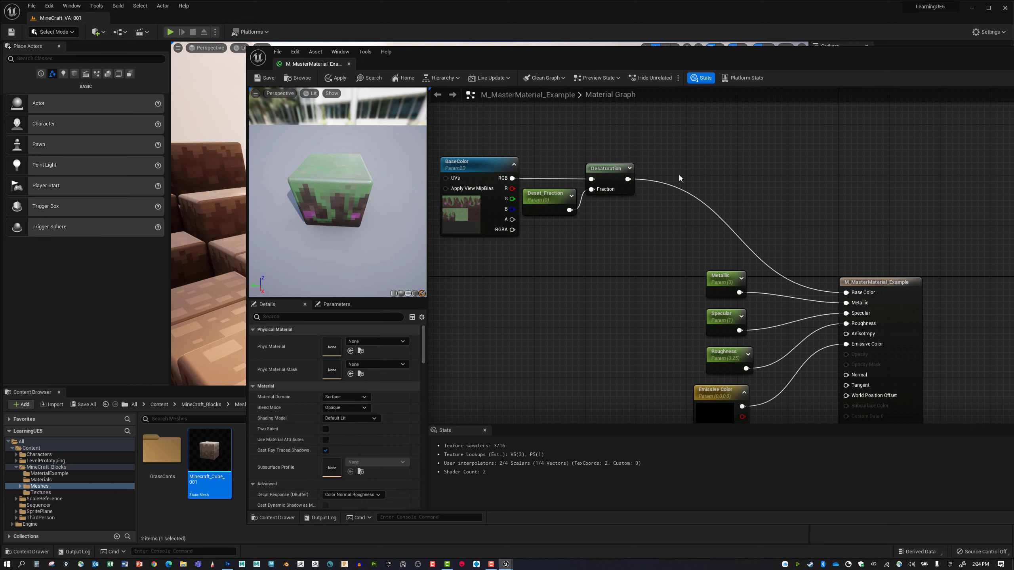
pyautogui.click(678, 176)
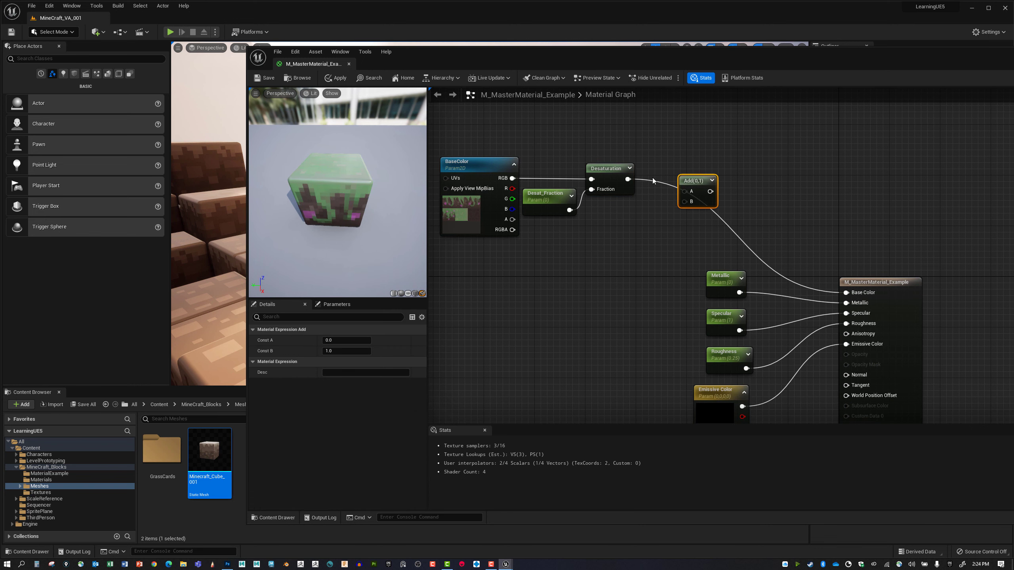
# Try creating a second Add node by searching the node list for "add", and delete that duplicate.
pyautogui.rightClick(618, 263)
pyautogui.write('s')
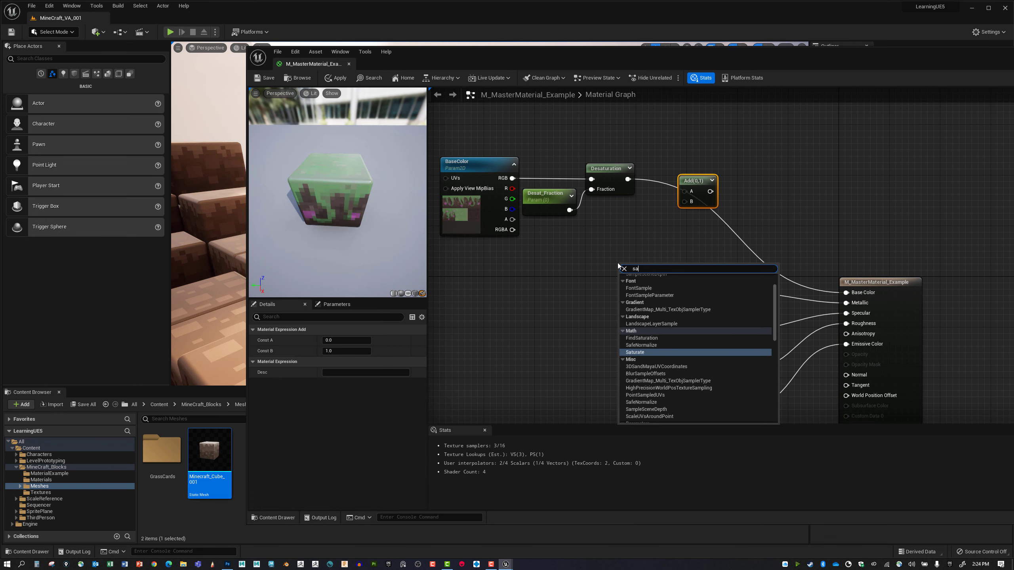
pyautogui.press('BackSpace')
pyautogui.write('add')
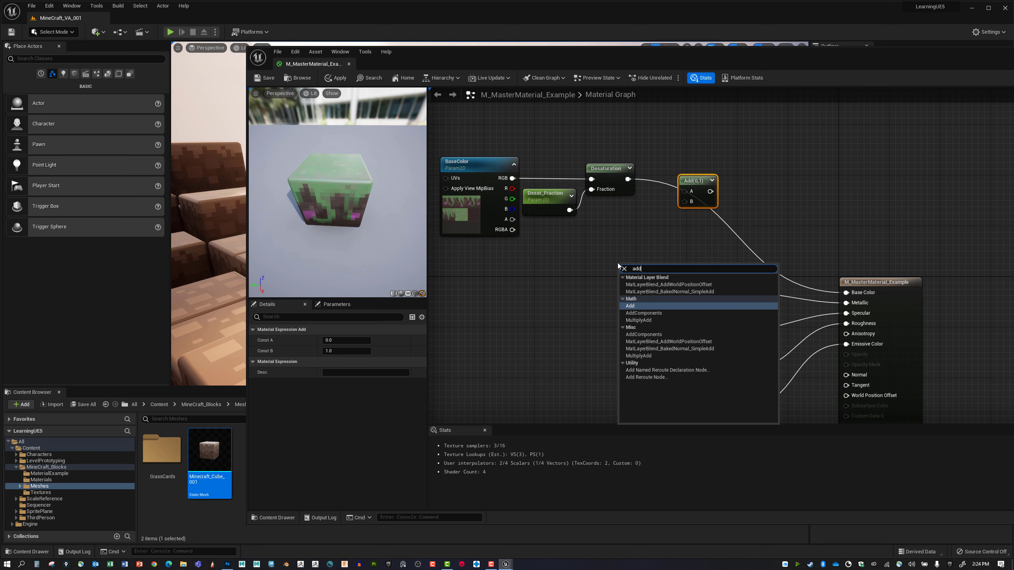
pyautogui.click(631, 306)
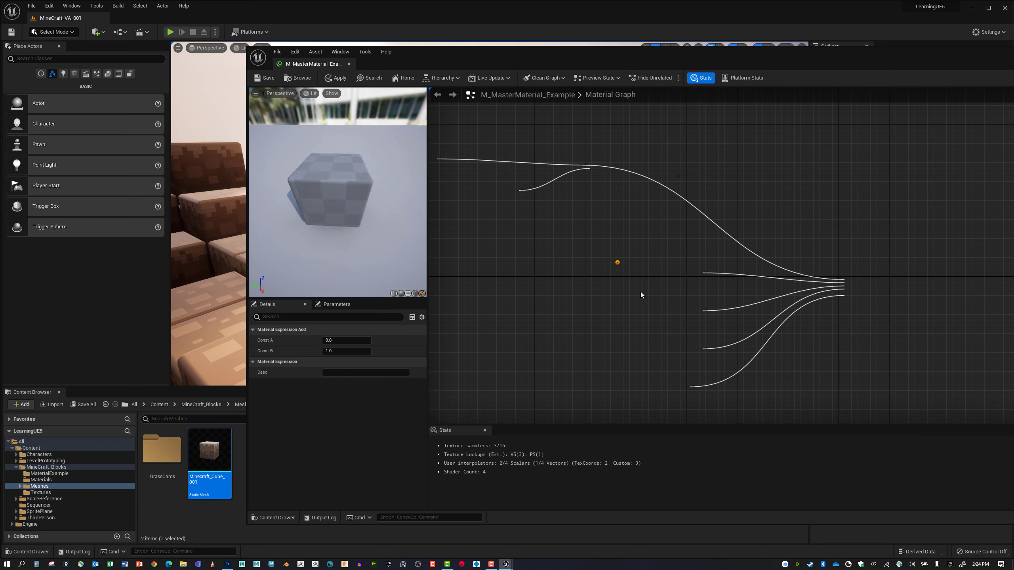
pyautogui.press('Delete')
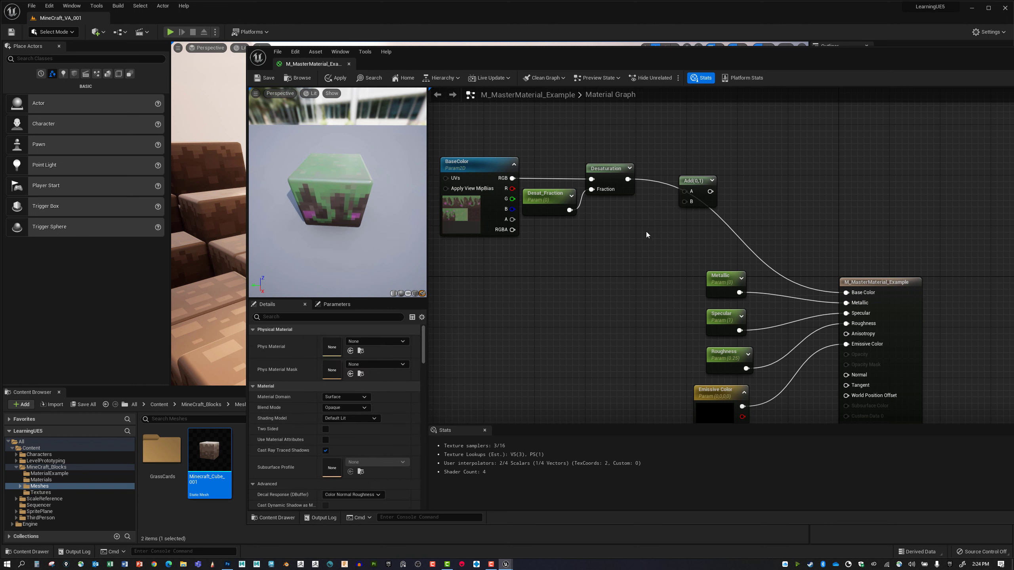
# Connect Desaturation's output to the Add node's A input and align Add with the Desaturation node.
pyautogui.moveTo(631, 179); pyautogui.dragTo(692, 177)
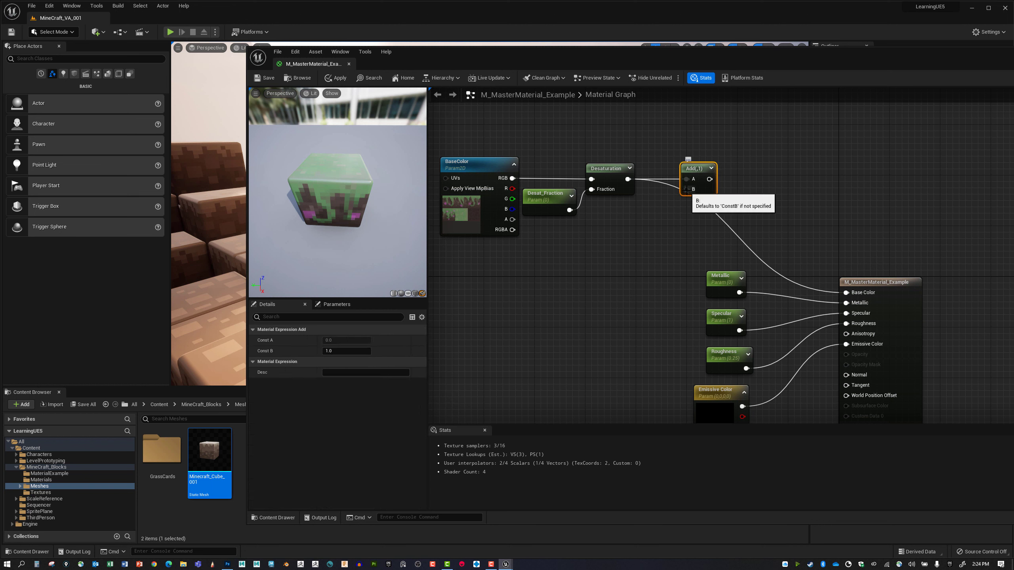
# Try promoting the Add node's B input to a scalar parameter, and delete that parameter node.
pyautogui.rightClick(686, 189)
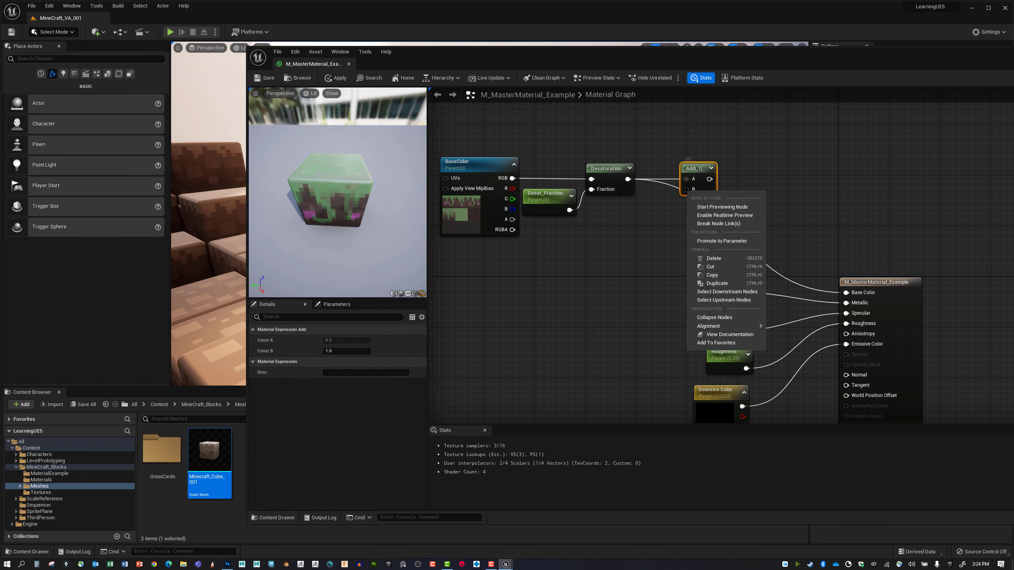
pyautogui.click(718, 241)
pyautogui.moveTo(659, 176); pyautogui.dragTo(641, 242)
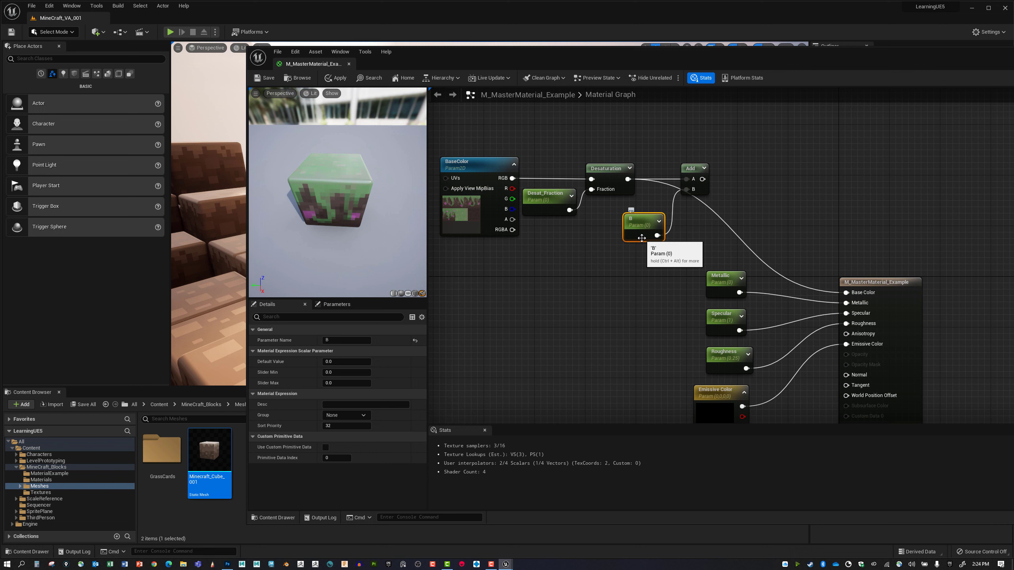
pyautogui.press('Delete')
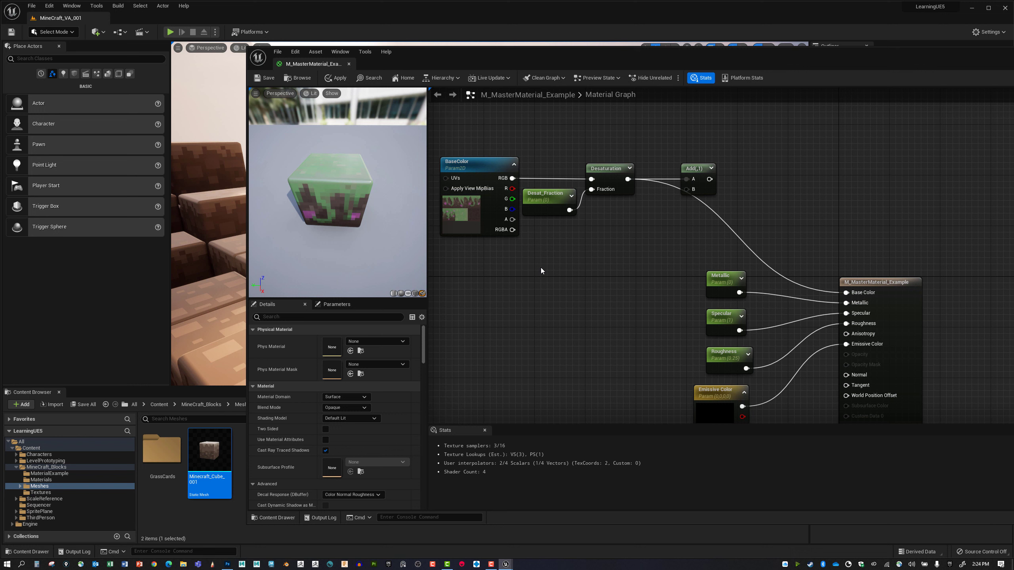
# Place Constant, Constant2Vector, Constant3Vector and Constant4Vector nodes in the empty space below the Desaturation chain.
pyautogui.click(543, 267)
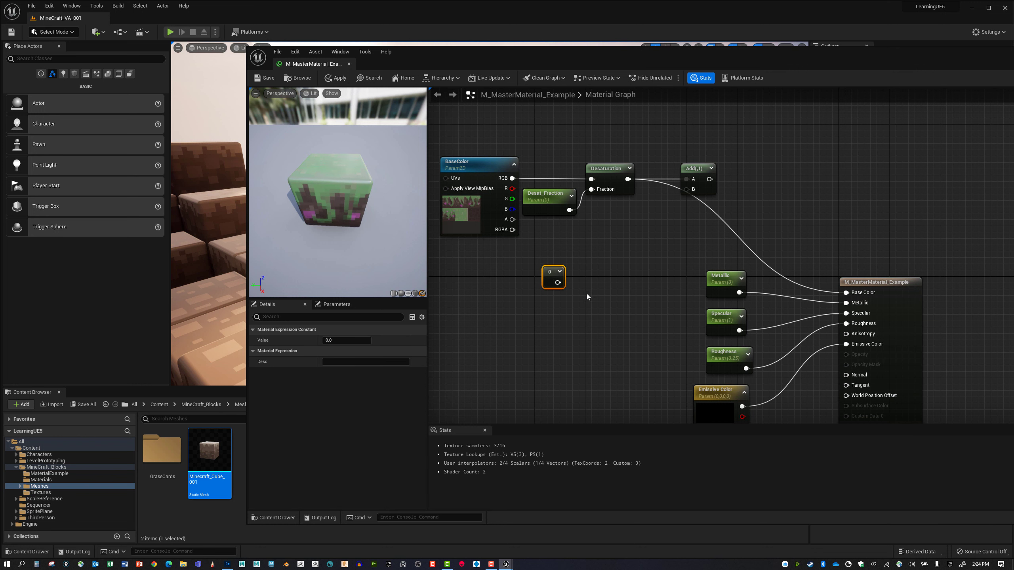
pyautogui.click(577, 275)
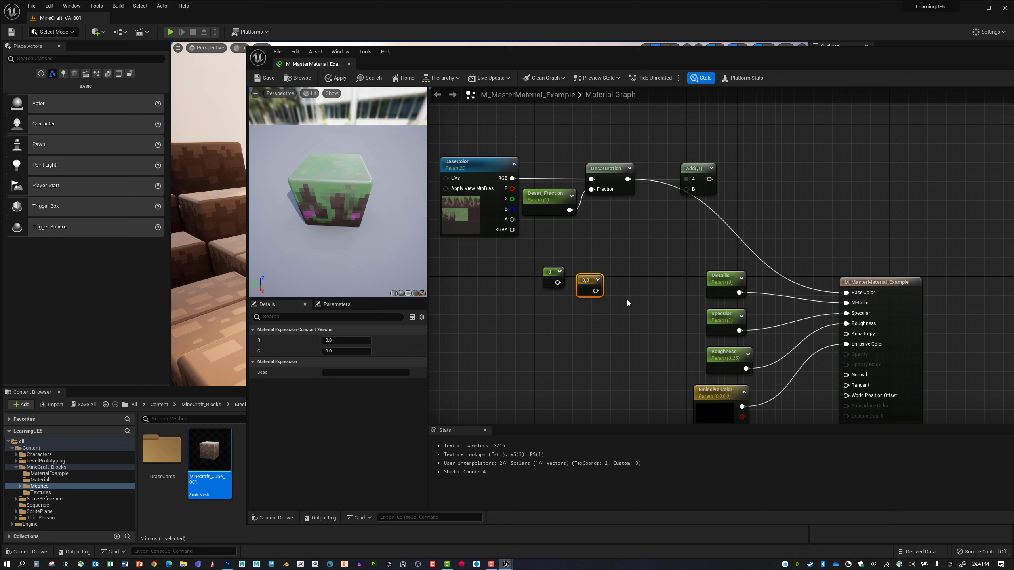
pyautogui.click(621, 288)
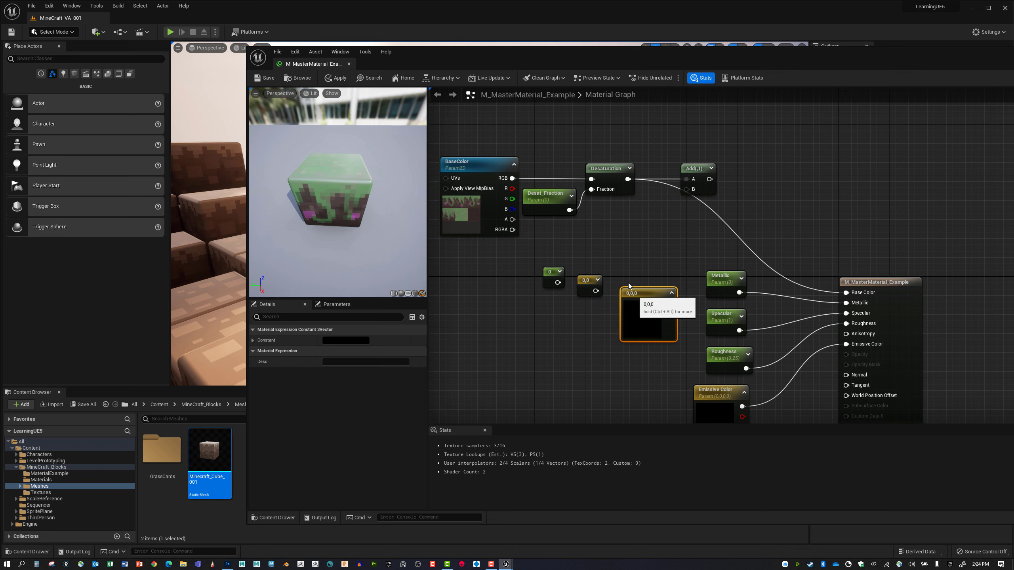
pyautogui.moveTo(628, 283); pyautogui.dragTo(626, 281)
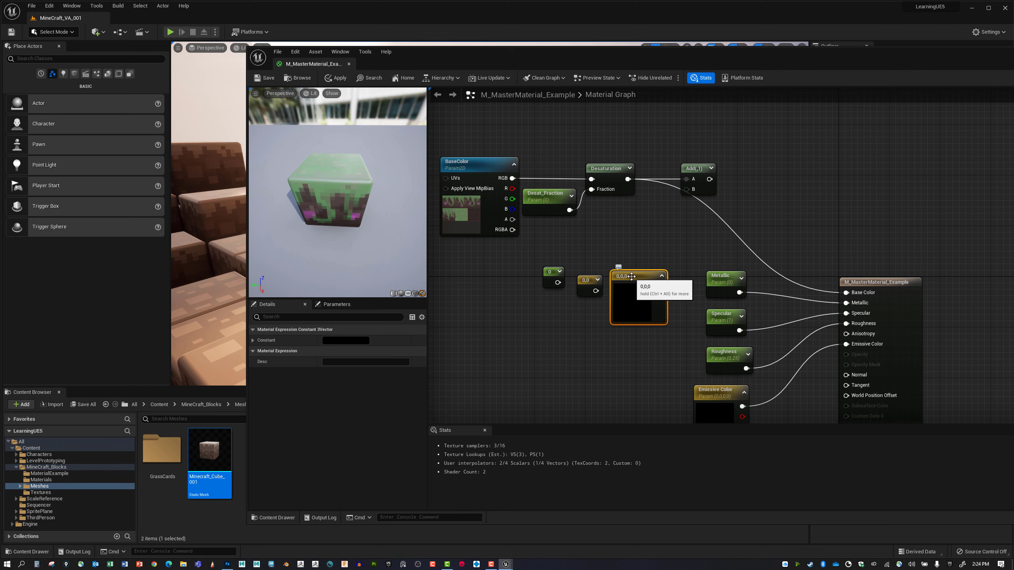
pyautogui.click(503, 376)
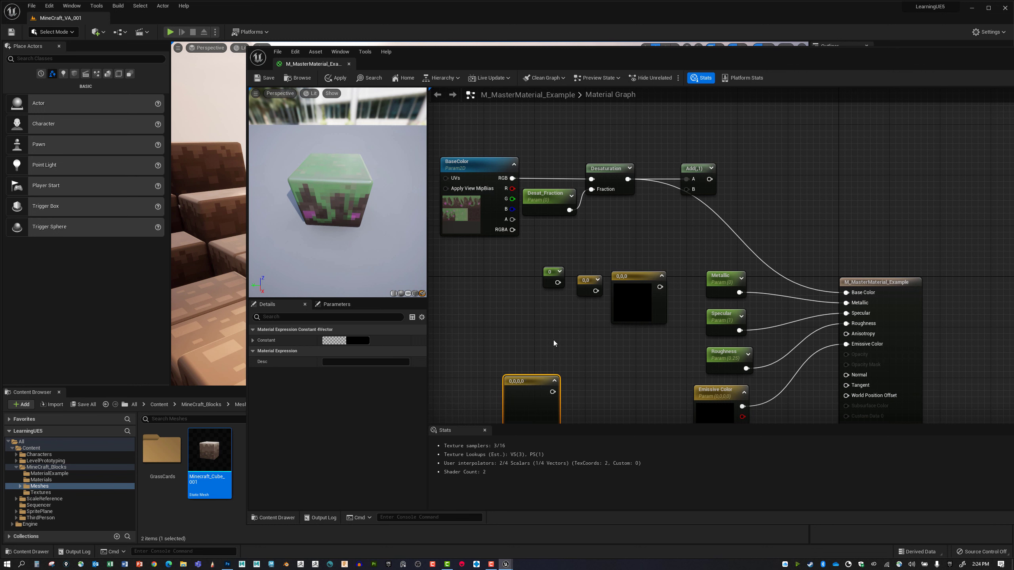
pyautogui.moveTo(521, 381); pyautogui.dragTo(553, 333)
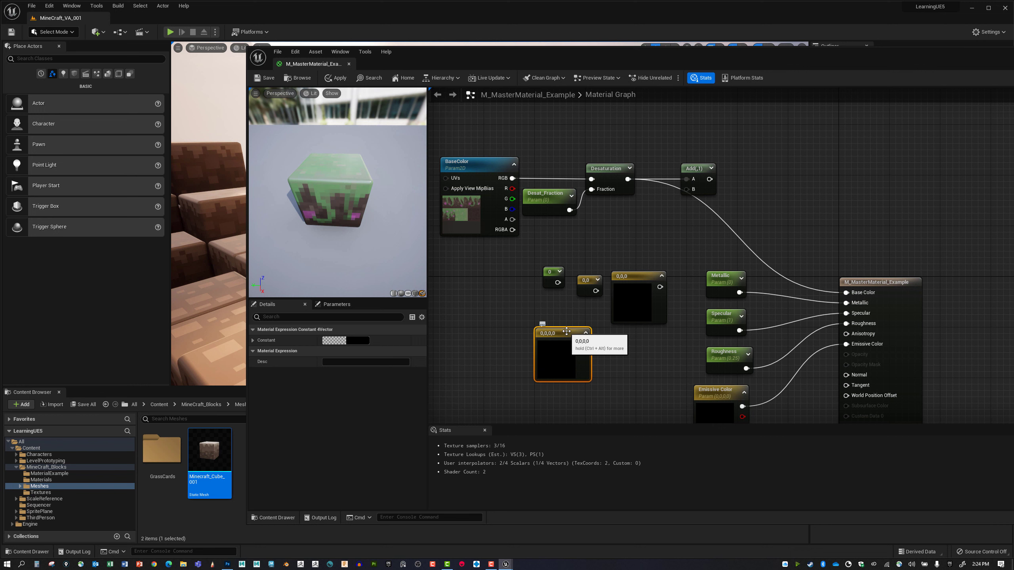
# Search the node list for "cons" to review the available constant types, and close the list.
pyautogui.rightClick(493, 320)
pyautogui.write('cons')
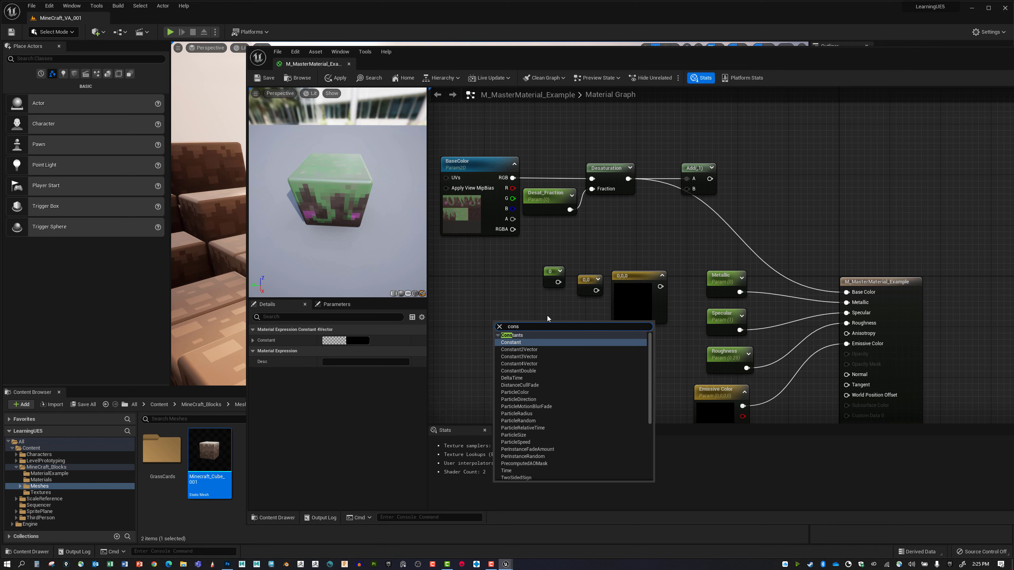
pyautogui.click(510, 294)
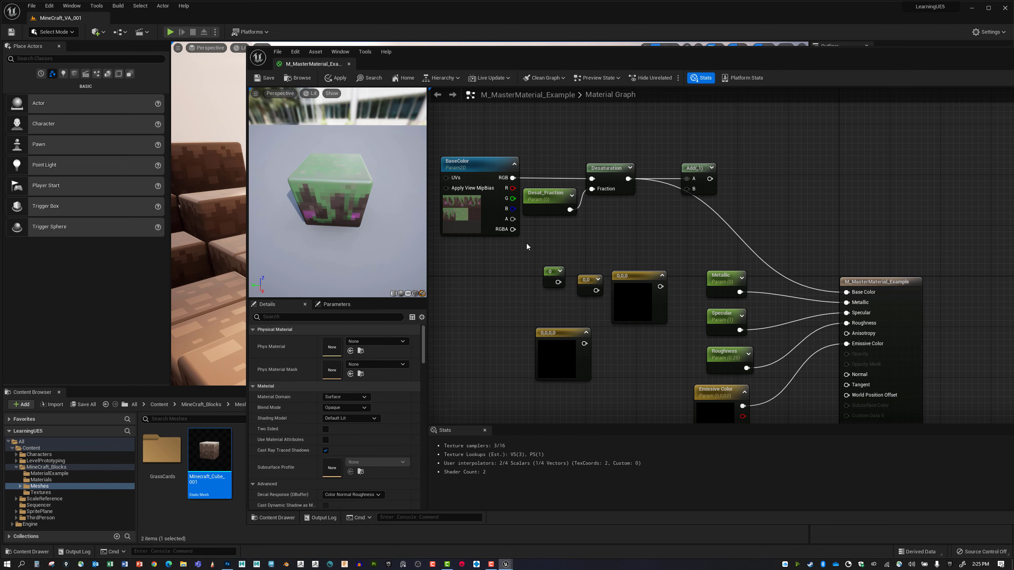
# Delete the Constant, Constant2Vector and Constant4Vector nodes, and move the remaining Constant3Vector just below the Desaturation node.
pyautogui.moveTo(526, 243); pyautogui.dragTo(585, 357)
pyautogui.press('Delete')
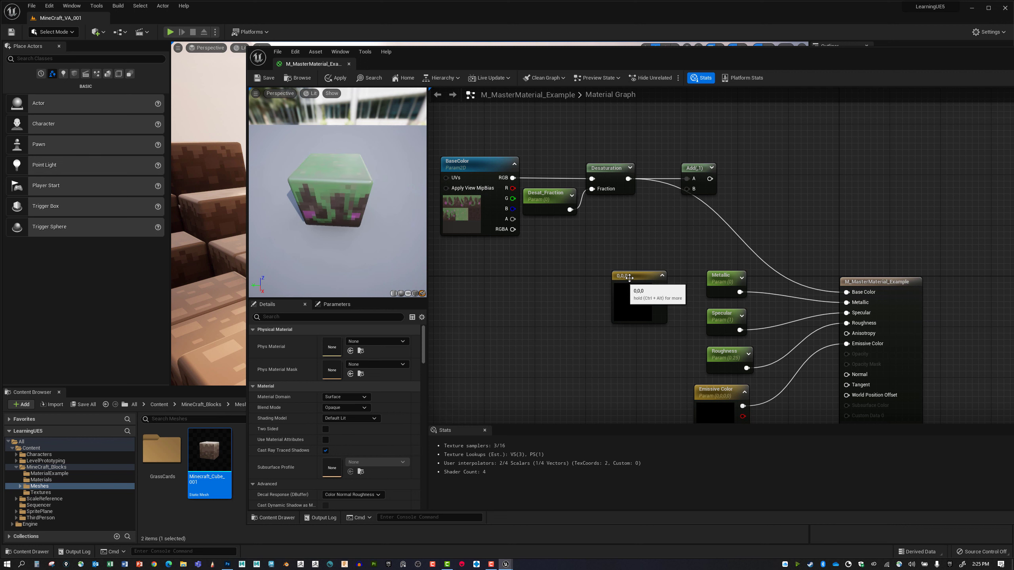
pyautogui.moveTo(629, 277); pyautogui.dragTo(602, 245)
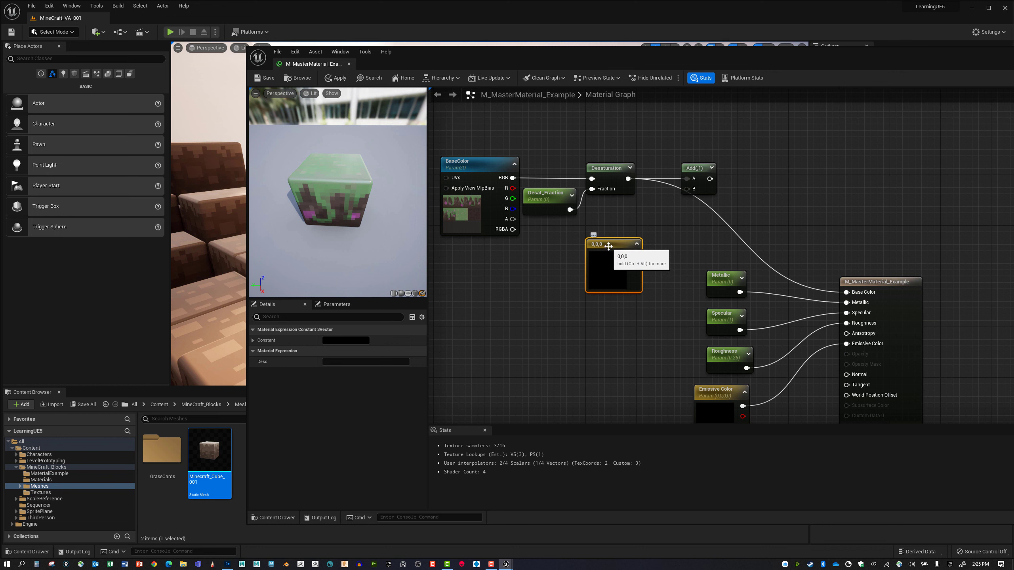
# Convert the Constant3Vector node to a parameter named BaseColor_Lighten.
pyautogui.rightClick(611, 245)
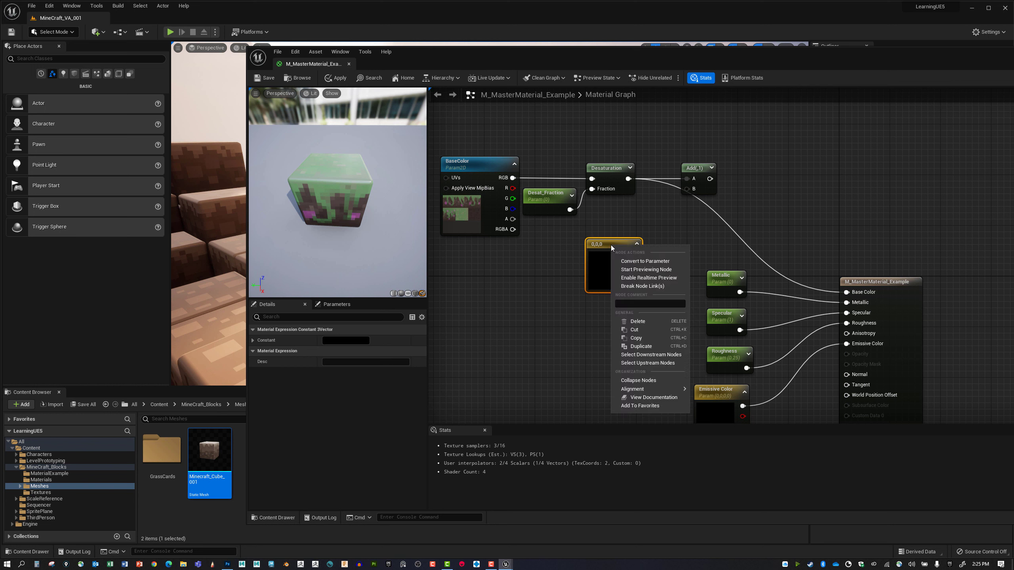
pyautogui.click(655, 260)
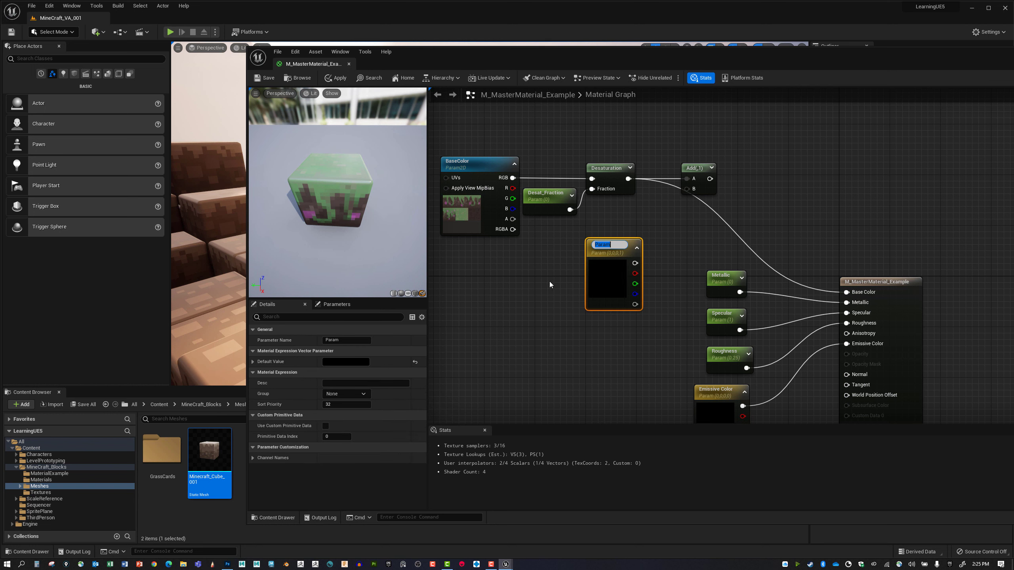
pyautogui.write('BaseColor_Lighten')
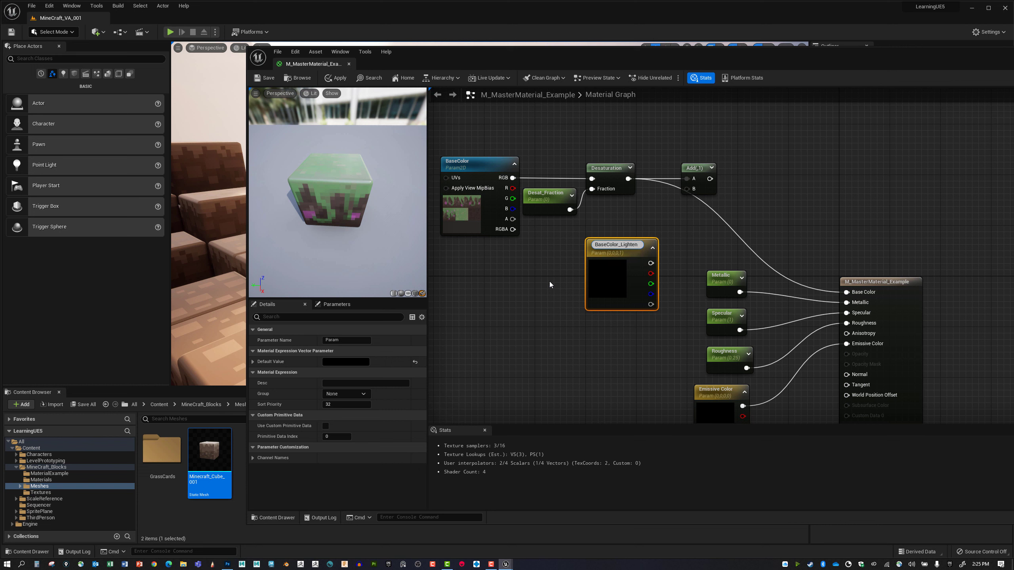
pyautogui.press('Return')
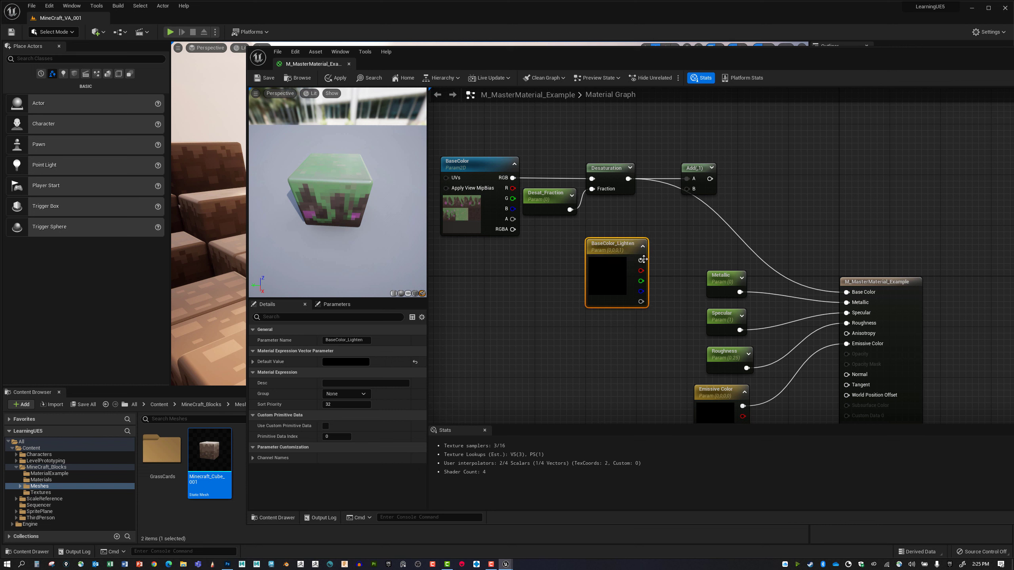
# Place BaseColor_Lighten directly below Desaturation, wire it to the Add node's B input, and wire Add's output to the material's Base Color.
pyautogui.moveTo(641, 260); pyautogui.dragTo(621, 212)
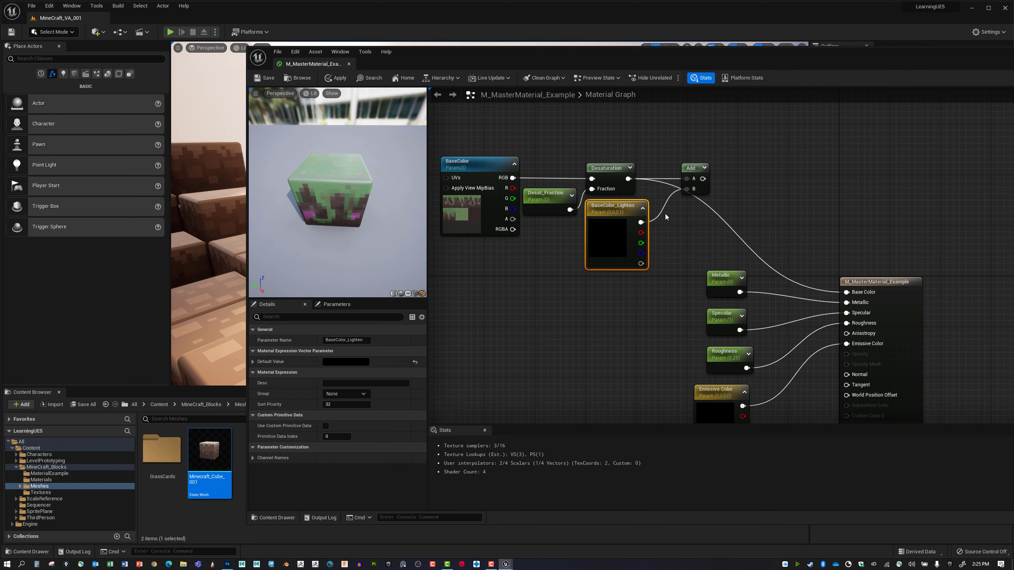
pyautogui.moveTo(619, 207)
pyautogui.mouseDown()
pyautogui.moveTo(632, 206)
pyautogui.moveTo(619, 206)
pyautogui.mouseUp()
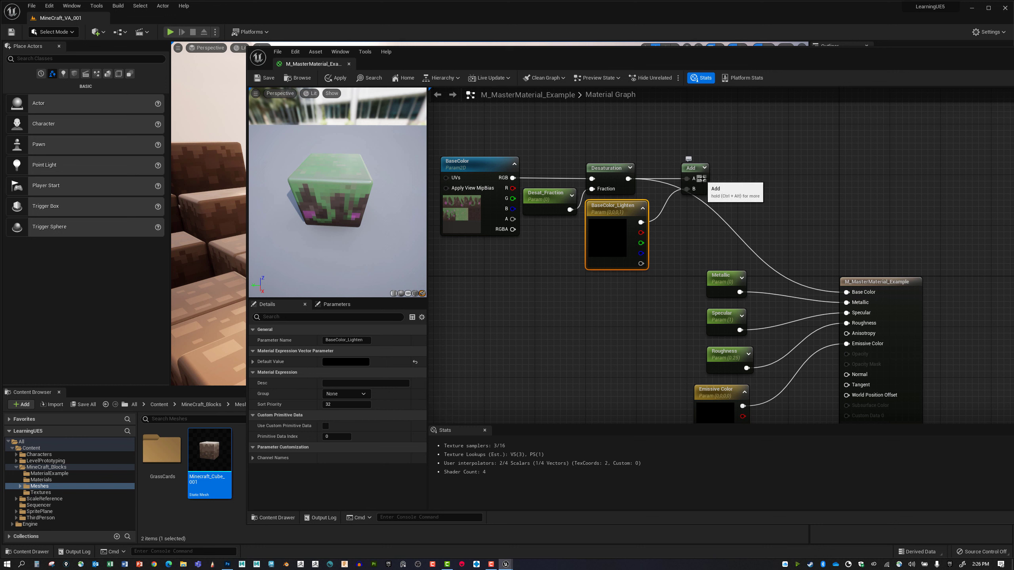
pyautogui.moveTo(702, 179); pyautogui.dragTo(846, 292)
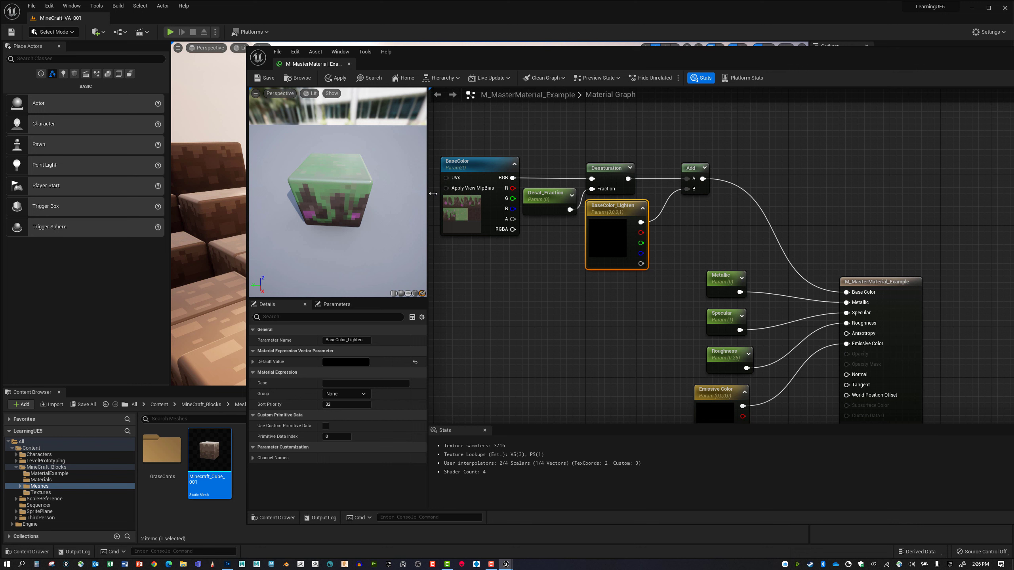
# Try a dark blue default colour on BaseColor_Lighten, with hue about 218, saturation about 0.68 and value about 0.14.
pyautogui.doubleClick(617, 229)
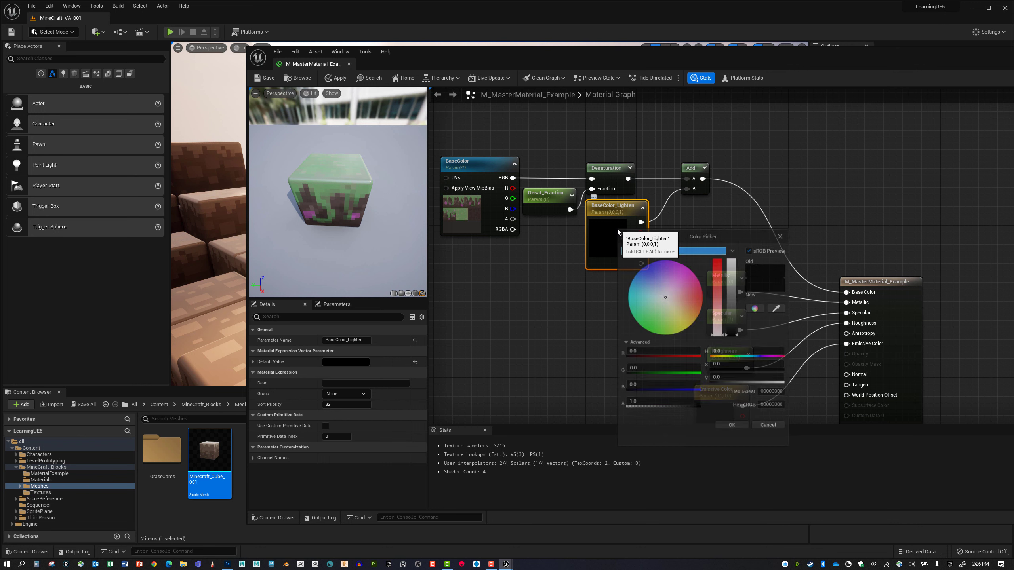
pyautogui.click(721, 282)
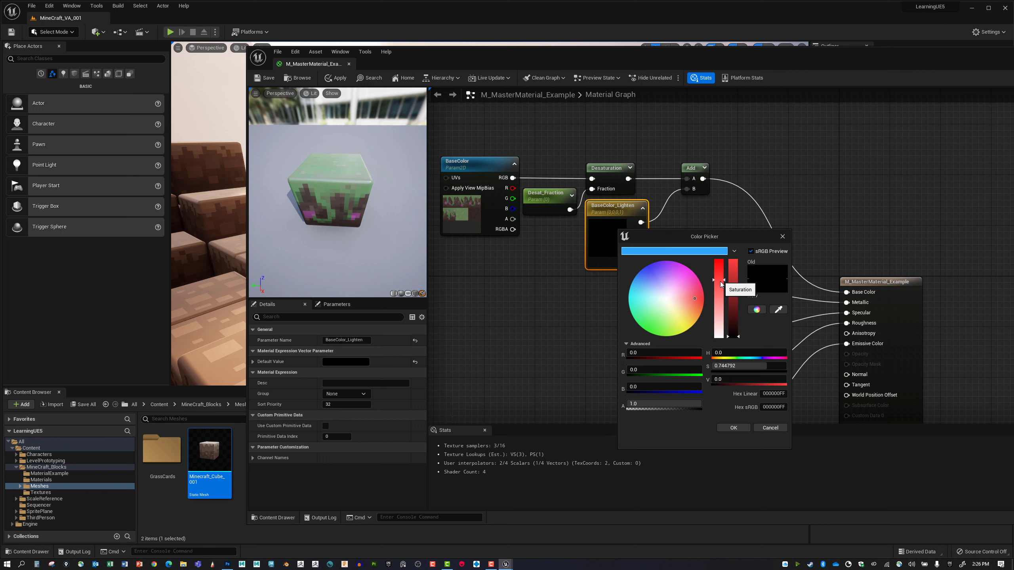
pyautogui.click(734, 281)
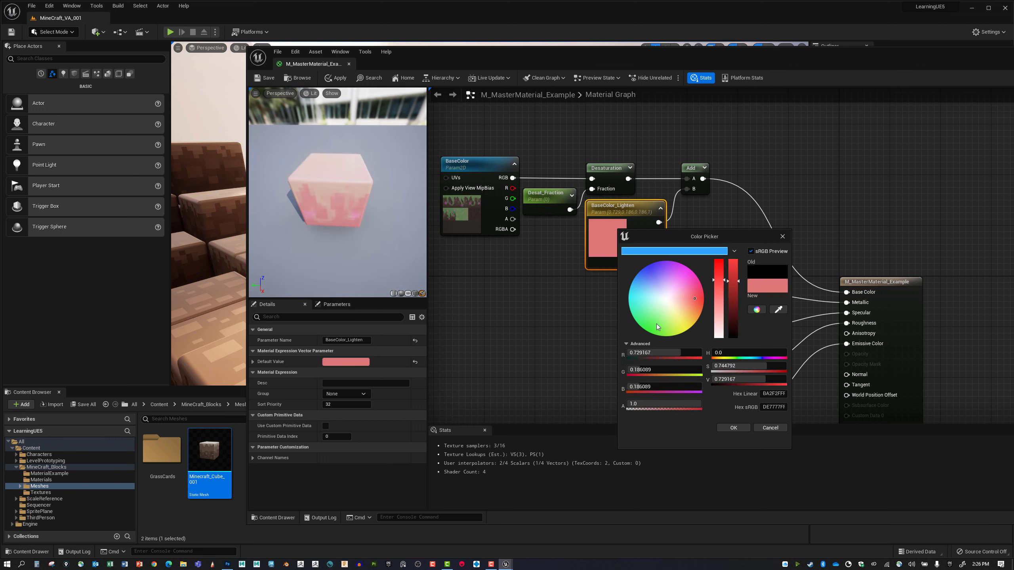
pyautogui.click(733, 317)
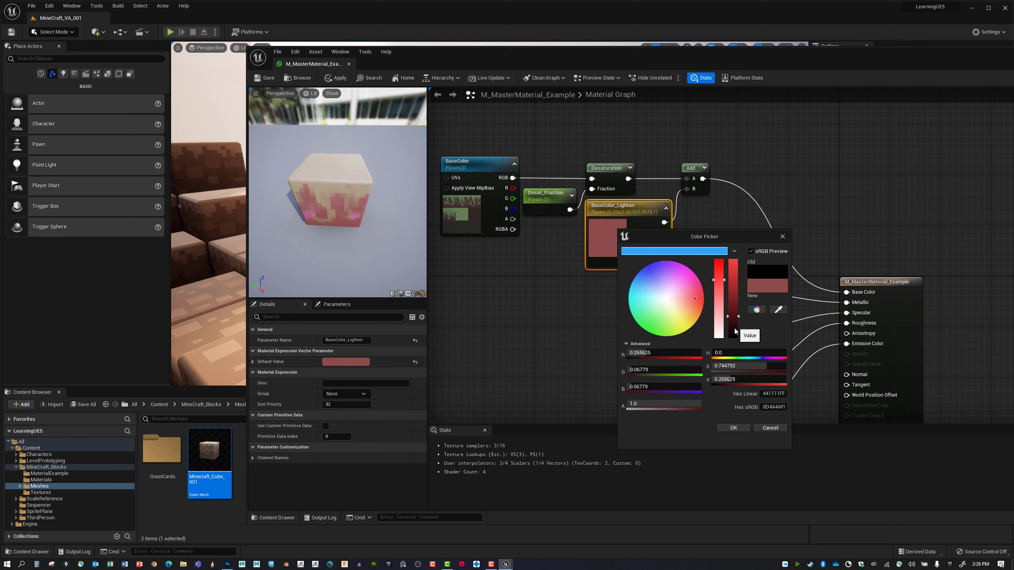
pyautogui.click(675, 321)
pyautogui.moveTo(651, 326)
pyautogui.mouseDown()
pyautogui.moveTo(621, 293)
pyautogui.moveTo(646, 282)
pyautogui.mouseUp()
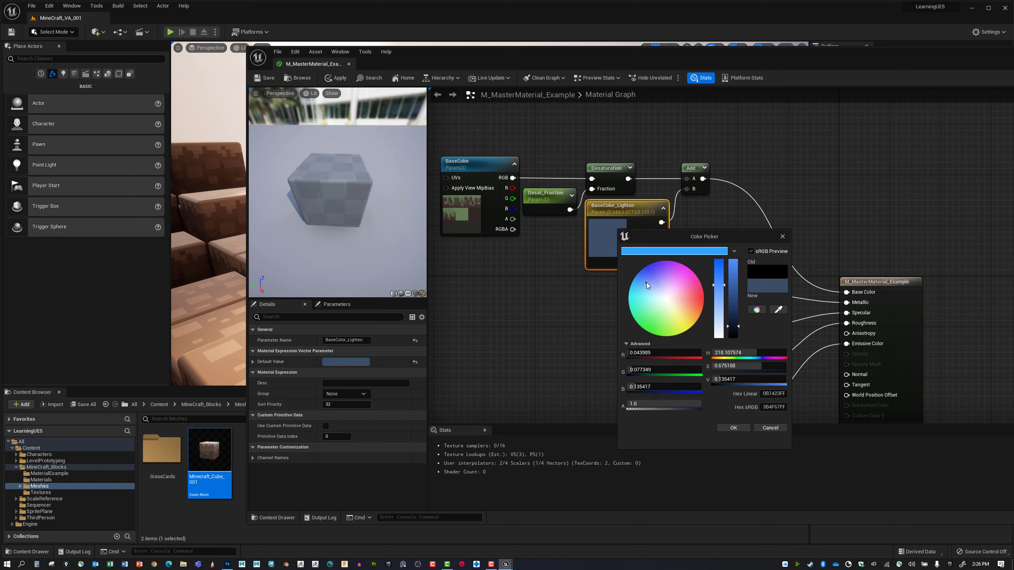
pyautogui.click(734, 428)
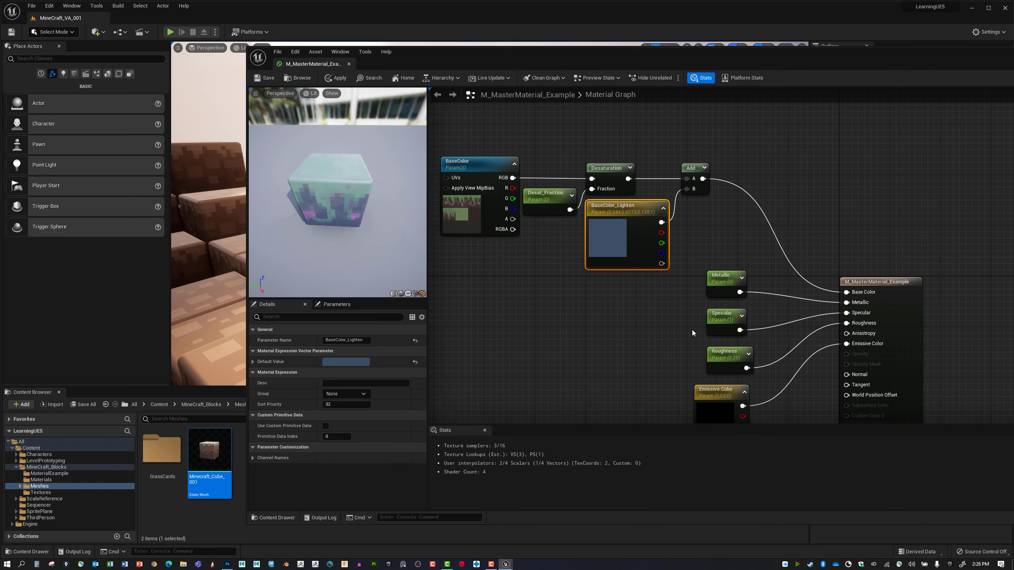
# Set BaseColor_Lighten's default colour back to black with a value of 0.
pyautogui.doubleClick(619, 237)
pyautogui.moveTo(740, 337); pyautogui.dragTo(736, 362)
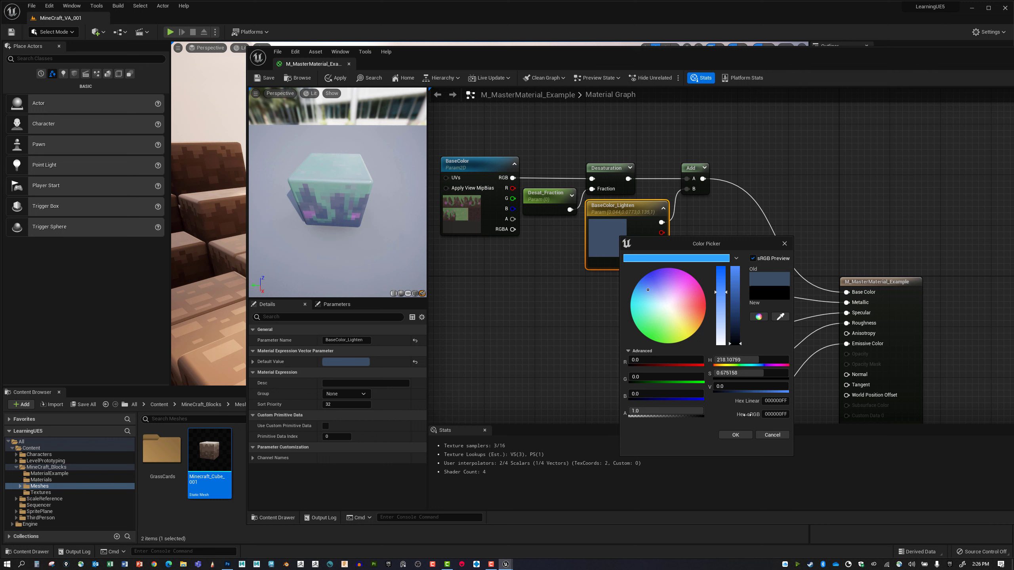
pyautogui.click(735, 435)
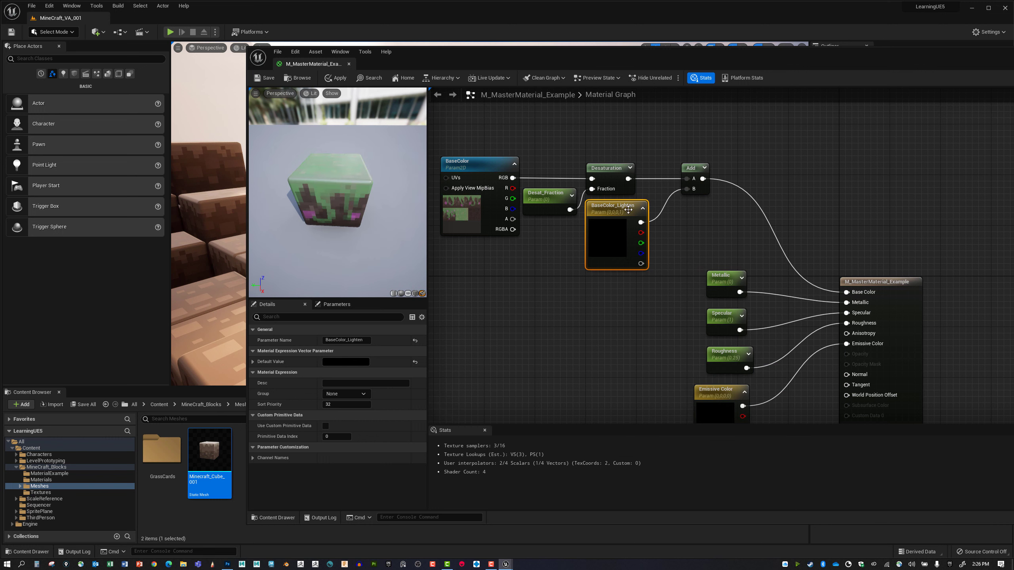
# Move the Add node closer to Desaturation and place a Multiply node after it.
pyautogui.moveTo(693, 174); pyautogui.dragTo(667, 174)
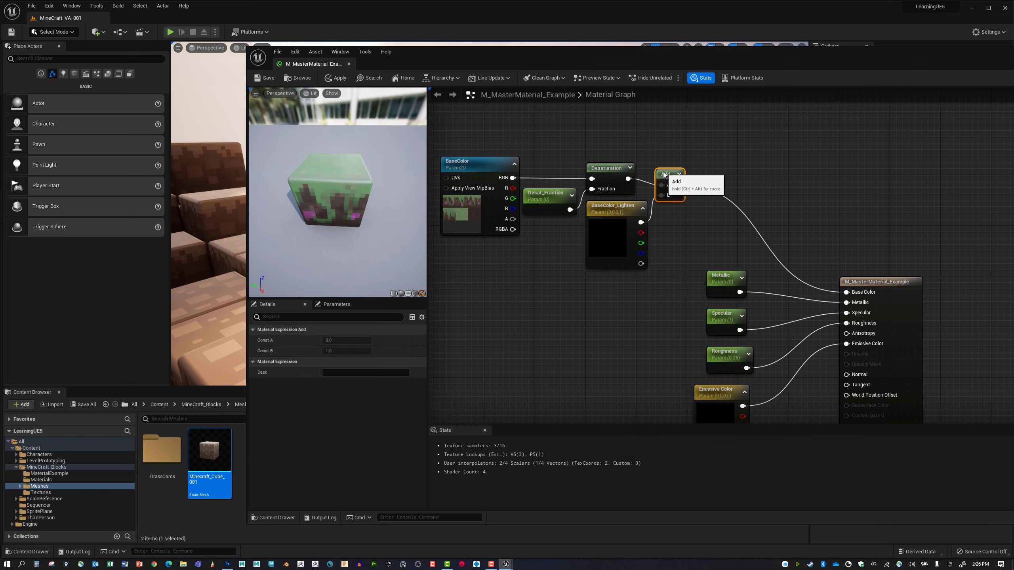
pyautogui.click(726, 173)
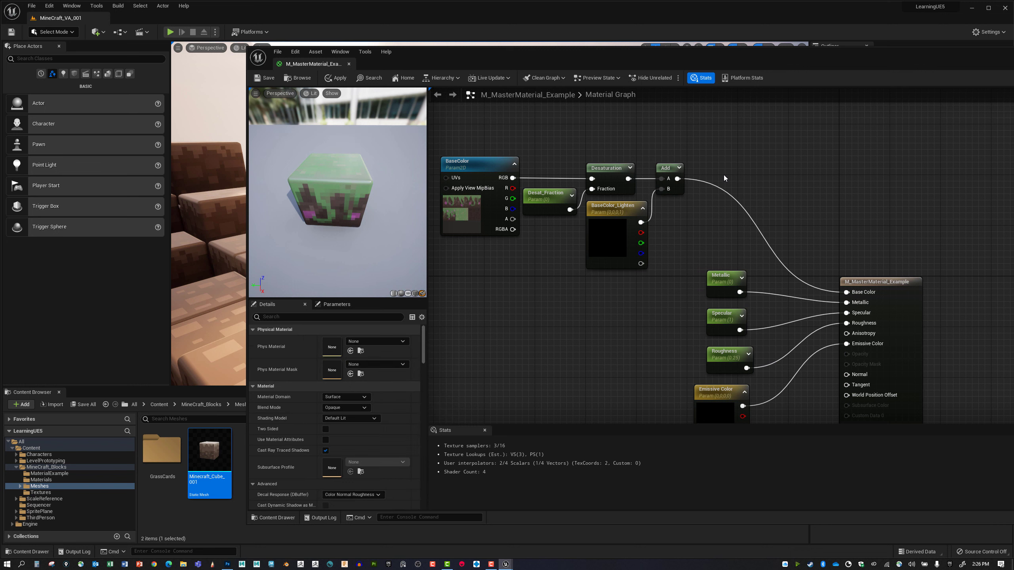
pyautogui.click(726, 170)
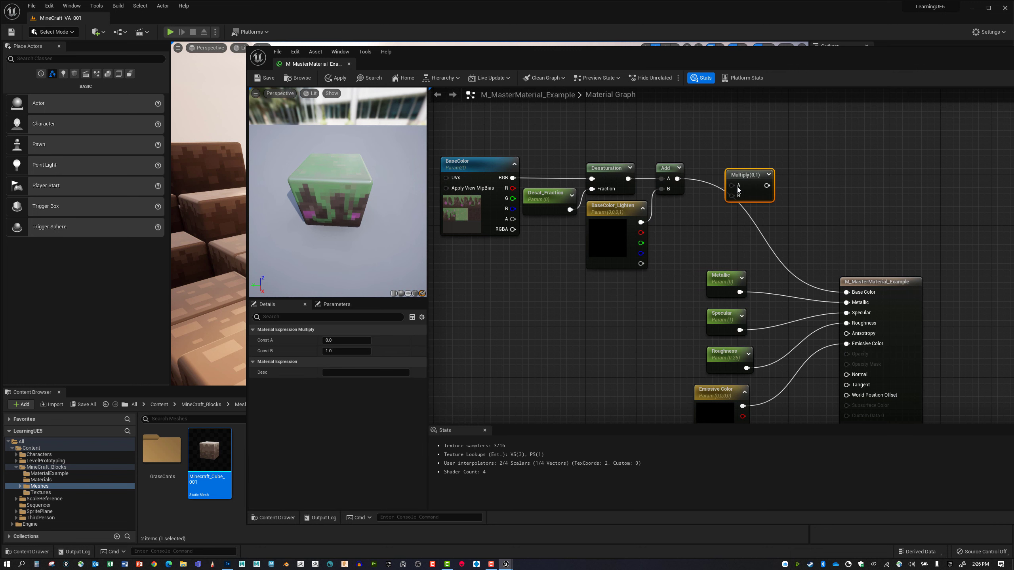
# Search the node list for "mul" to review the Multiply entry, and close the list without adding a node.
pyautogui.rightClick(713, 154)
pyautogui.write('mul')
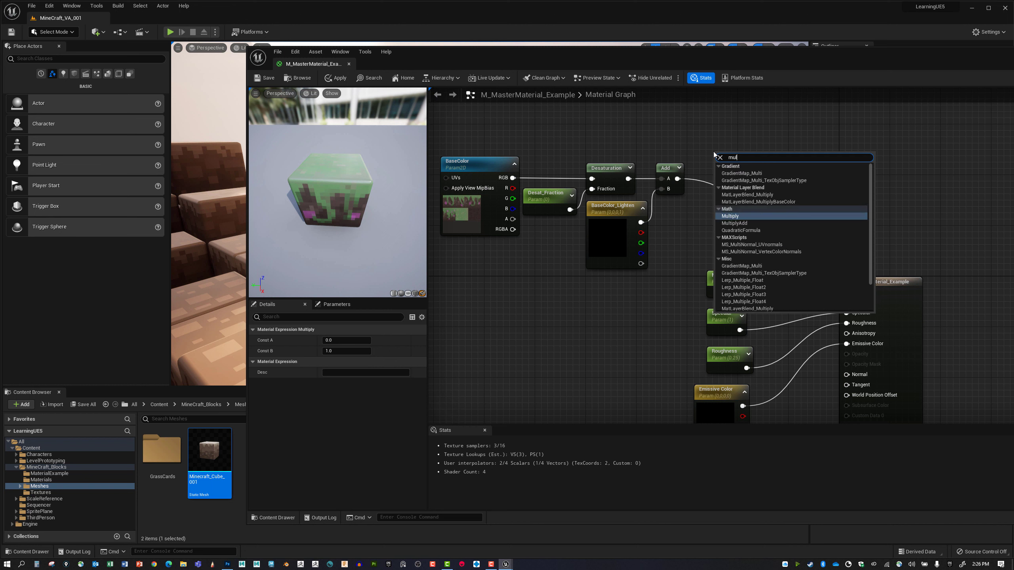
pyautogui.click(696, 212)
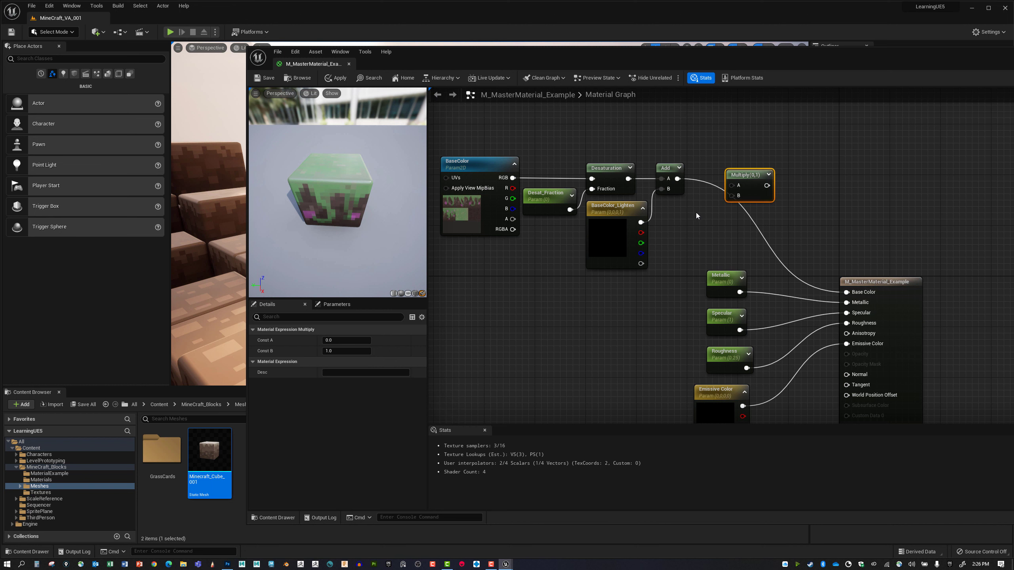
# Wire the Add node's output to Multiply's A input and align Multiply in the row beside Add.
pyautogui.click(696, 212)
pyautogui.moveTo(678, 178); pyautogui.dragTo(731, 186)
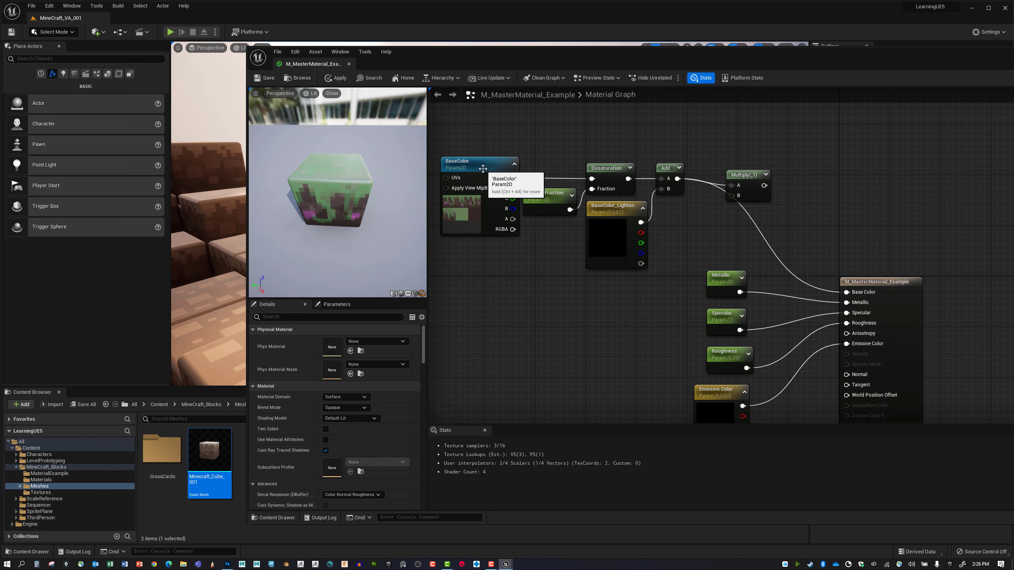
pyautogui.moveTo(737, 176); pyautogui.dragTo(717, 169)
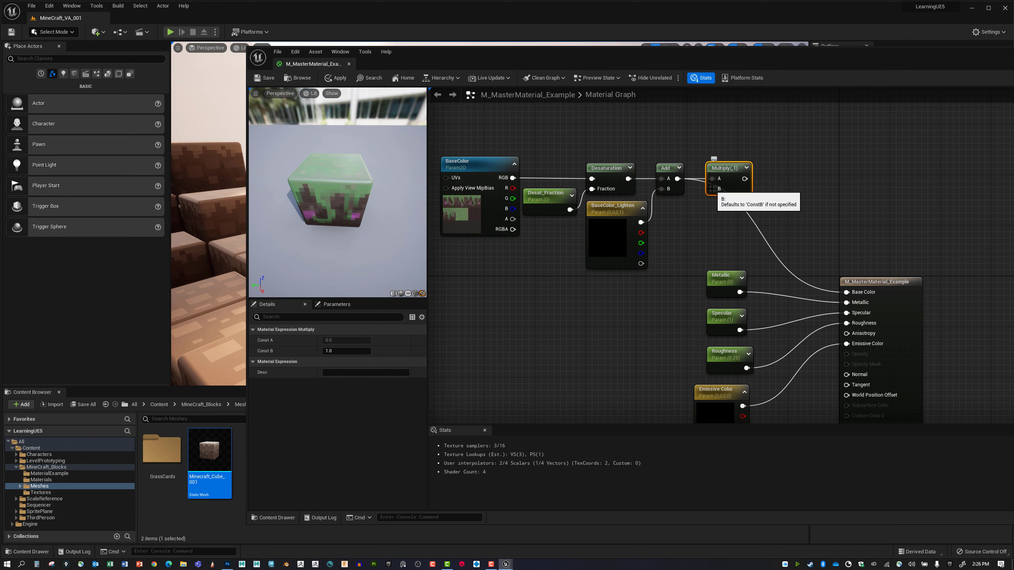
# Duplicate the BaseColor_Lighten parameter node and place the copy beside the original, below the Add node.
pyautogui.click(614, 211)
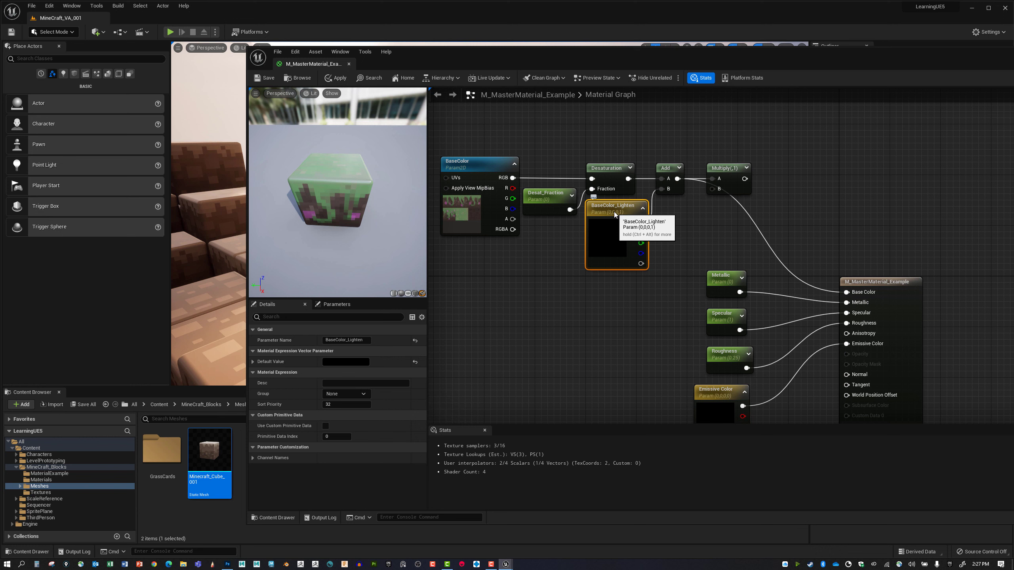
pyautogui.hotkey('ctrl', 'c')
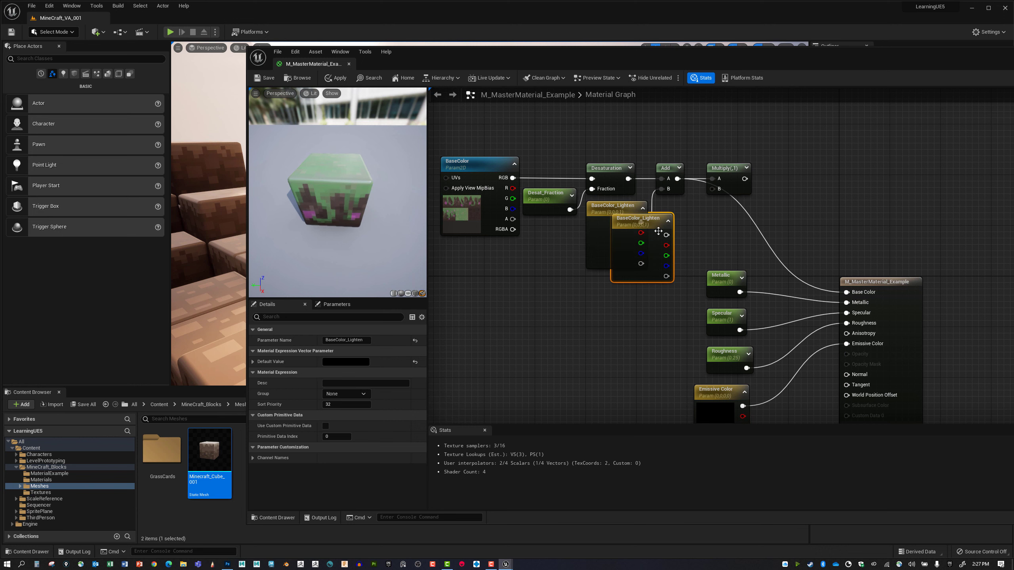
pyautogui.hotkey('ctrl', 'v')
pyautogui.moveTo(717, 212); pyautogui.dragTo(697, 213)
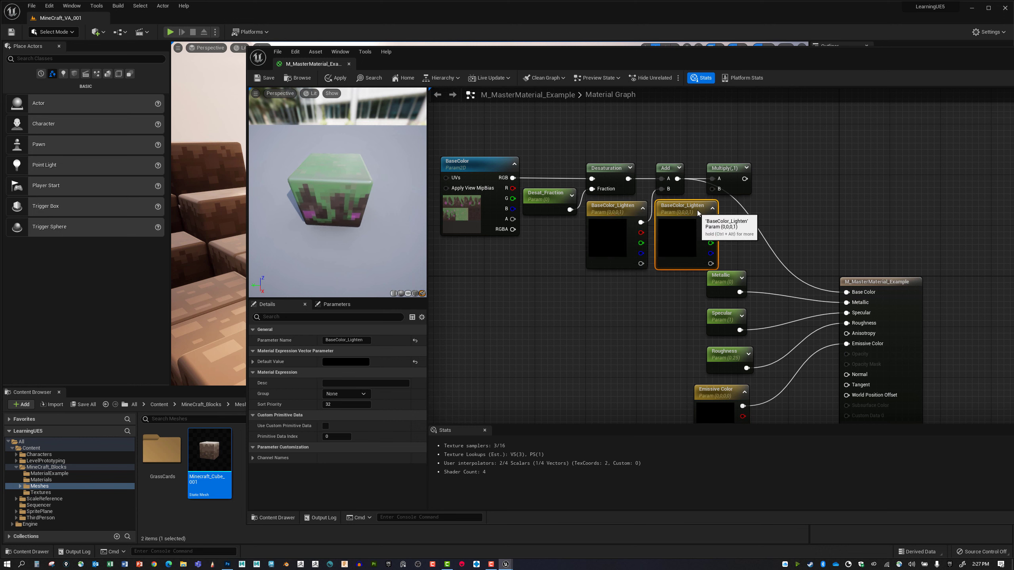
# Rename the copied parameter BaseColor_Darken and set its default colour to white.
pyautogui.click(347, 340)
pyautogui.doubleClick(353, 340)
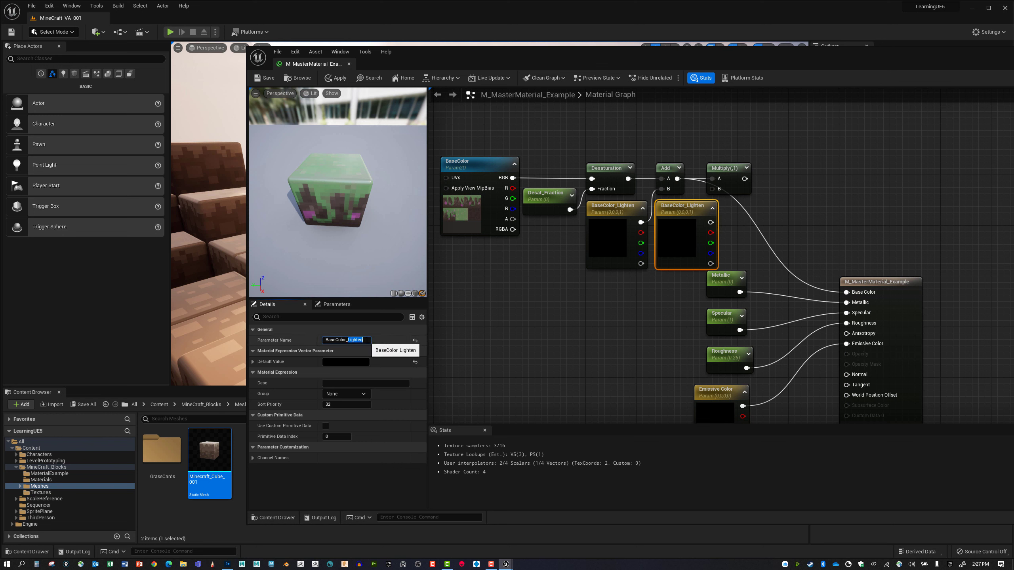
pyautogui.write('Dark')
pyautogui.press('Return')
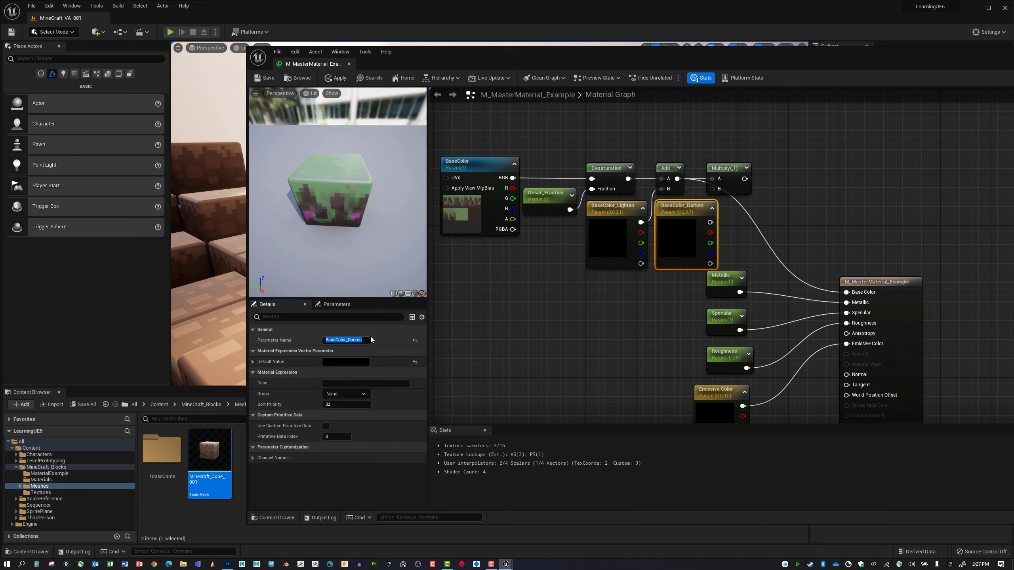
pyautogui.doubleClick(676, 235)
pyautogui.moveTo(793, 301); pyautogui.dragTo(792, 266)
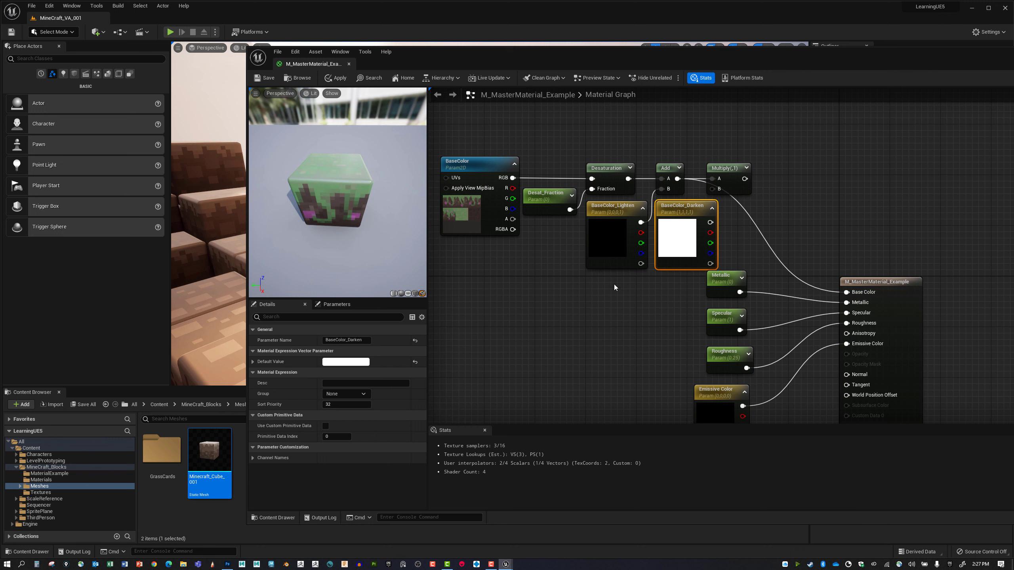
# Wire BaseColor_Darken to Multiply's B input and Multiply's output to the material's Base Color.
pyautogui.moveTo(710, 223); pyautogui.dragTo(713, 189)
pyautogui.moveTo(743, 220); pyautogui.dragTo(666, 221, button='right')
pyautogui.moveTo(659, 180); pyautogui.dragTo(769, 293)
# Move the whole base-colour node chain, from BaseColor to Multiply, further left of the Metallic, Specular and Roughness nodes.
pyautogui.moveTo(657, 232); pyautogui.dragTo(792, 234, button='right')
pyautogui.moveTo(496, 134); pyautogui.dragTo(790, 233)
pyautogui.moveTo(781, 173); pyautogui.dragTo(718, 179)
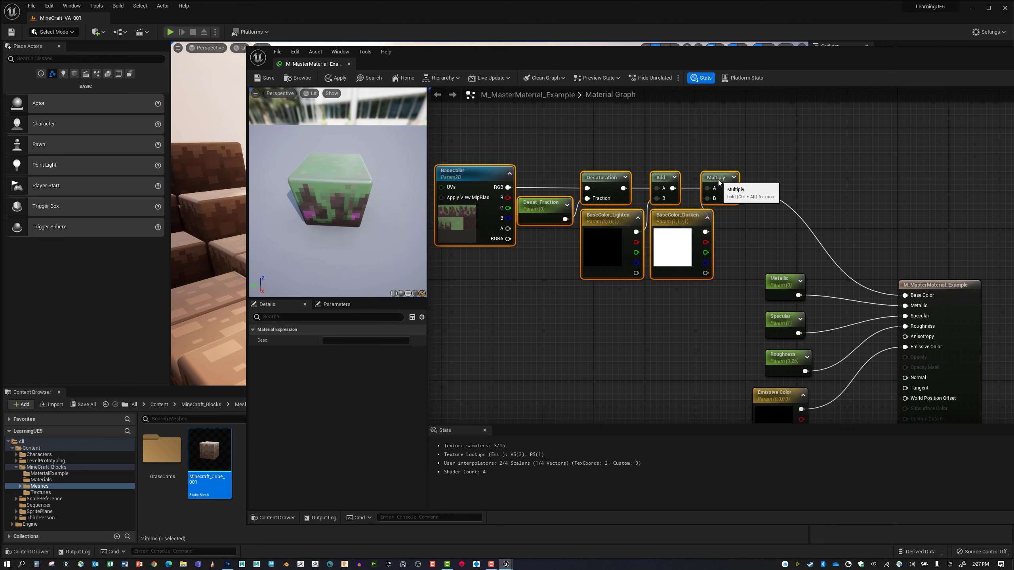
# Try a muted blue-violet default colour on BaseColor_Darken, with hue about 239, saturation about 0.68 and value about 0.31.
pyautogui.moveTo(732, 256)
pyautogui.mouseDown(button='right')
pyautogui.moveTo(814, 266)
pyautogui.moveTo(731, 273)
pyautogui.mouseUp(button='right')
pyautogui.doubleClick(668, 265)
pyautogui.moveTo(784, 298); pyautogui.dragTo(703, 313)
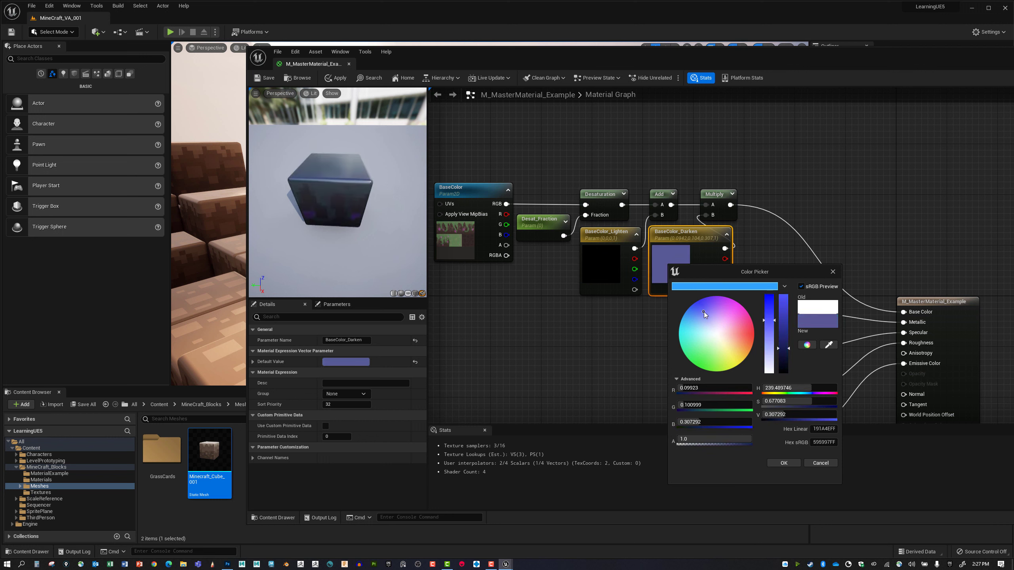
pyautogui.click(783, 463)
# Set BaseColor_Darken's default colour back to white with saturation 0 and value 1.
pyautogui.doubleClick(682, 273)
pyautogui.moveTo(783, 330); pyautogui.dragTo(783, 382)
pyautogui.moveTo(797, 356); pyautogui.dragTo(799, 301)
pyautogui.click(799, 294)
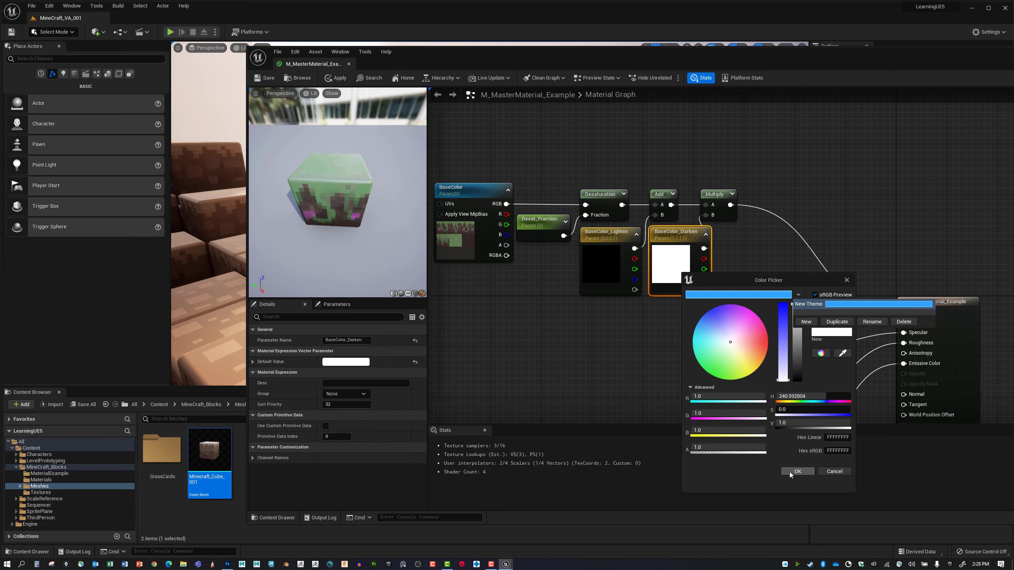
pyautogui.click(789, 472)
# Enclose all nodes of the base-colour chain in a comment box titled "Base Color Controls".
pyautogui.moveTo(649, 335); pyautogui.dragTo(674, 322, button='right')
pyautogui.click(675, 322)
pyautogui.moveTo(464, 135); pyautogui.dragTo(793, 308)
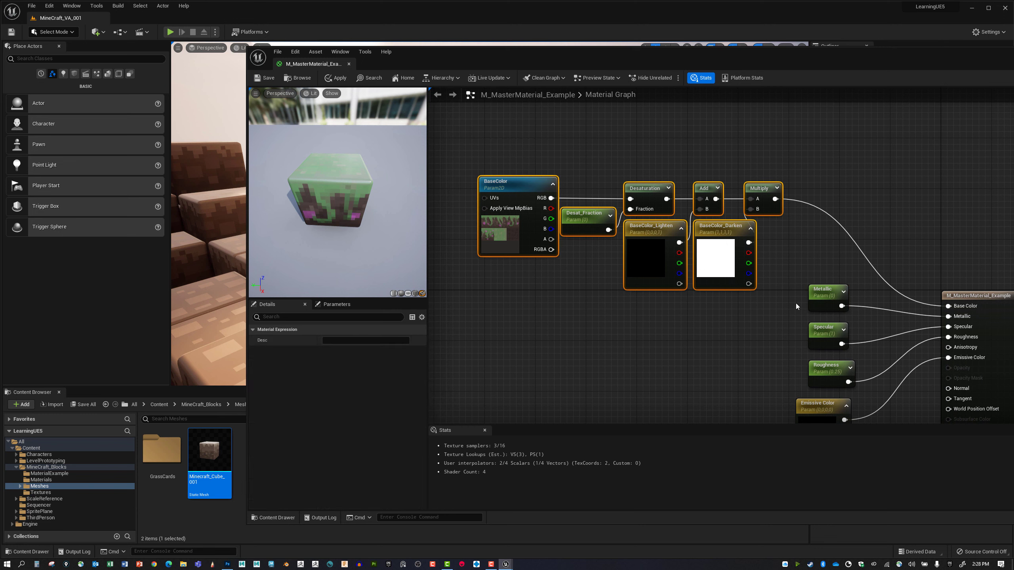
pyautogui.press('c')
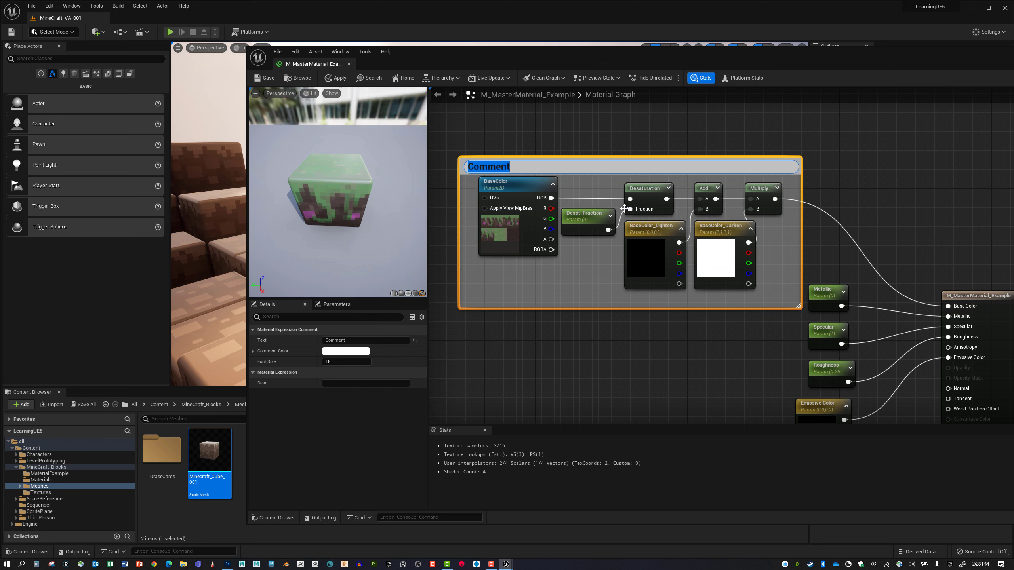
pyautogui.write('Base Color Controls')
pyautogui.press('Return')
# Move the Base Color Controls comment box with its nodes up and slightly left, clear of the Metallic node.
pyautogui.moveTo(571, 168); pyautogui.dragTo(559, 130)
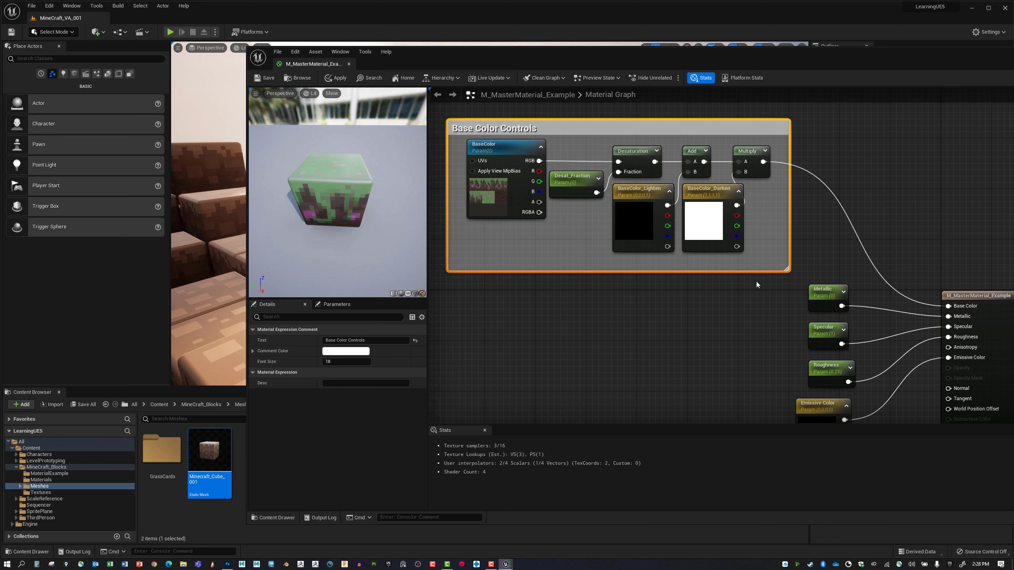
pyautogui.moveTo(778, 224); pyautogui.dragTo(778, 242, button='right')
pyautogui.scroll(-6, 778, 242)
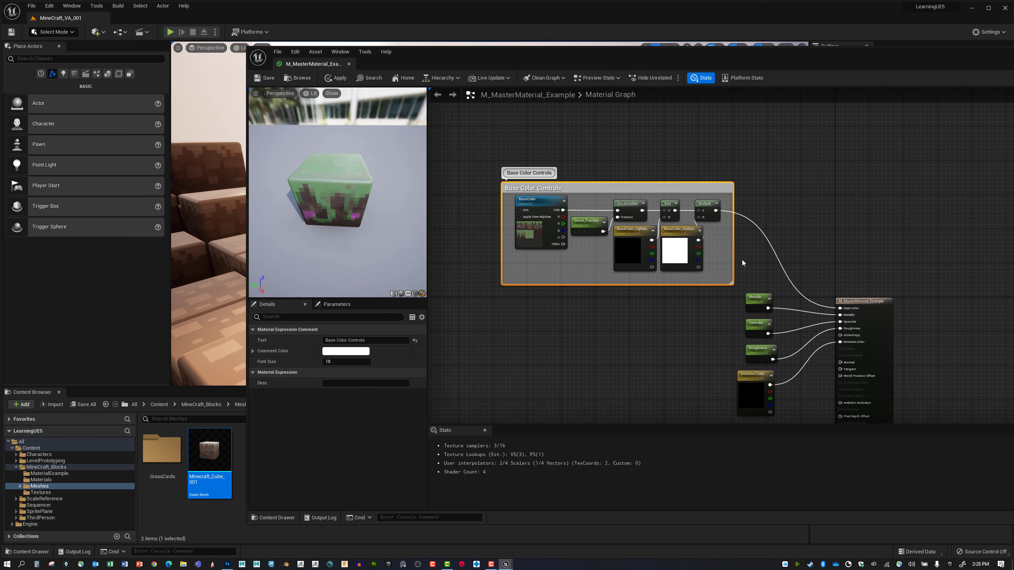
# Move the Base Color Controls comment box with its nodes right and slightly up, closer above the Metallic node.
pyautogui.scroll(5, 741, 260)
pyautogui.scroll(-2, 741, 260)
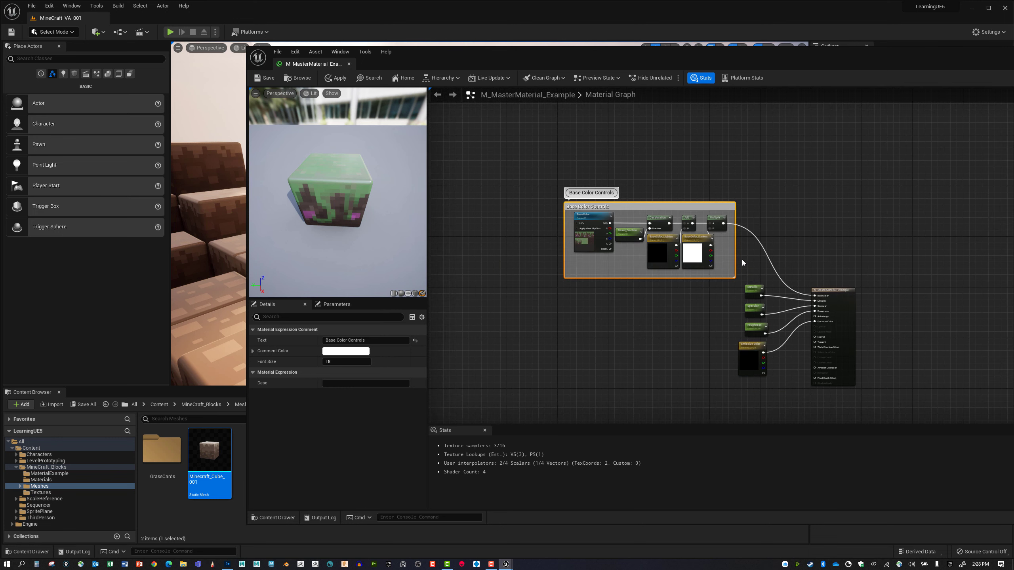
pyautogui.moveTo(610, 213); pyautogui.dragTo(657, 194)
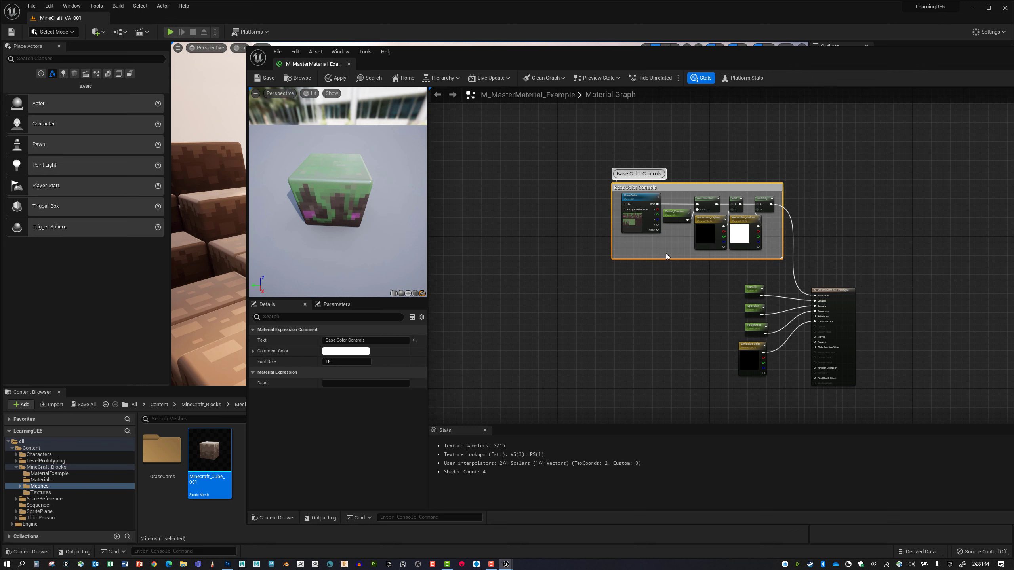
pyautogui.moveTo(665, 253); pyautogui.dragTo(653, 249, button='right')
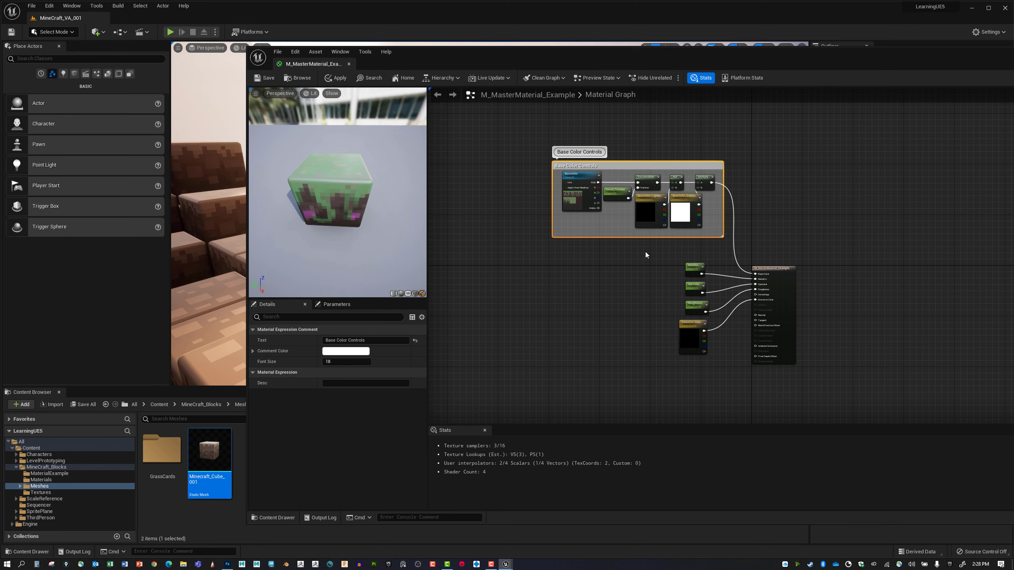
pyautogui.scroll(4, 623, 274)
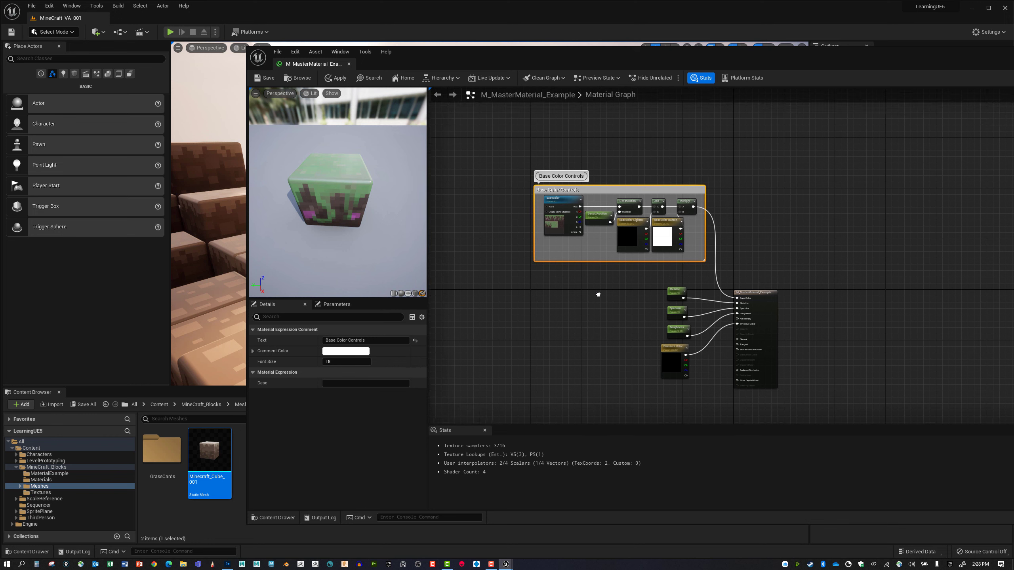
pyautogui.scroll(2, 574, 288)
pyautogui.moveTo(583, 288); pyautogui.dragTo(587, 257, button='right')
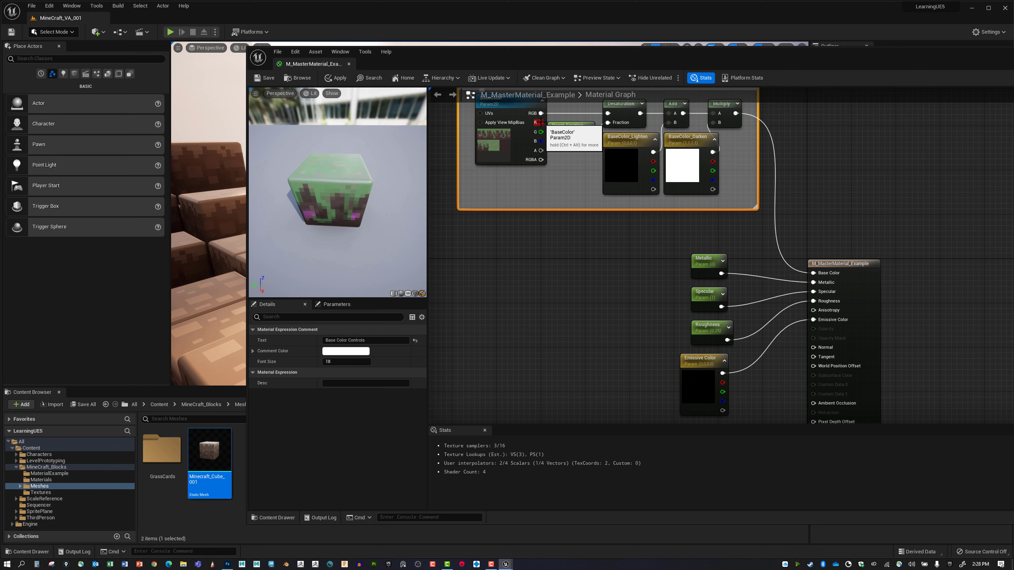
# Open the MineCraft_DirtGrass texture assigned to the BaseColor parameter in the texture editor for a close look.
pyautogui.moveTo(538, 122); pyautogui.dragTo(567, 247)
pyautogui.click(517, 218)
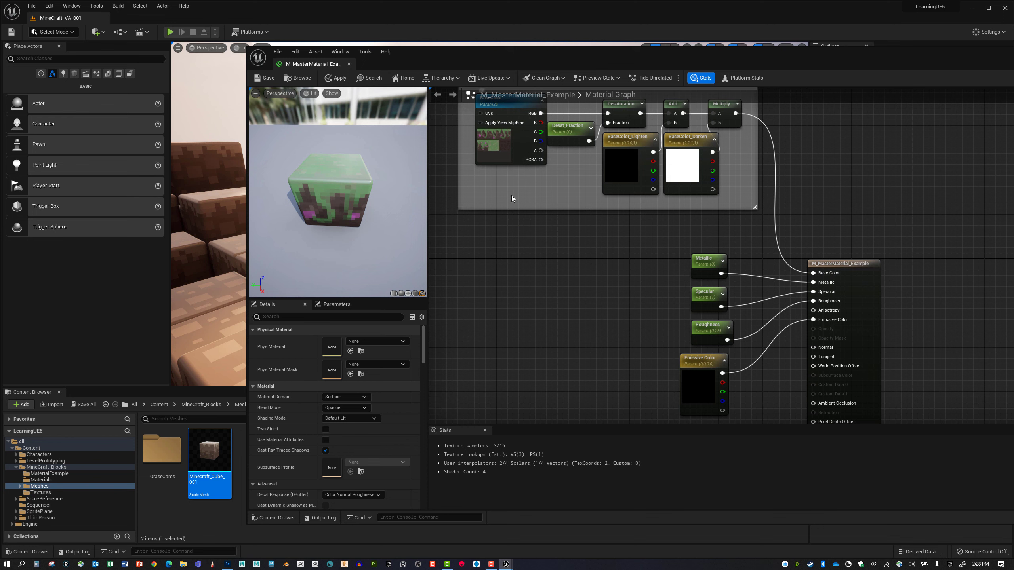
pyautogui.moveTo(512, 198); pyautogui.dragTo(512, 216, button='right')
pyautogui.click(499, 166)
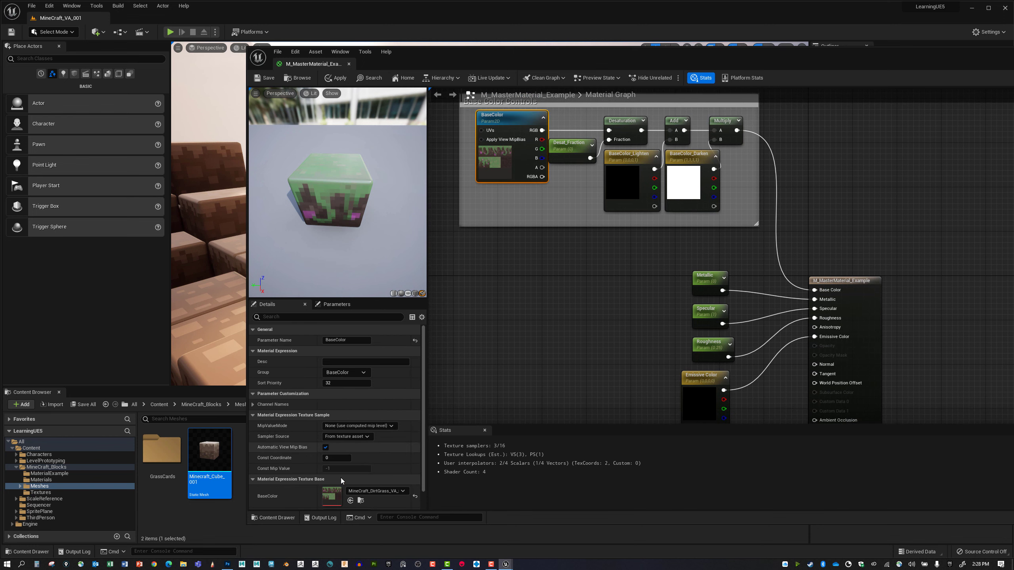
pyautogui.doubleClick(339, 500)
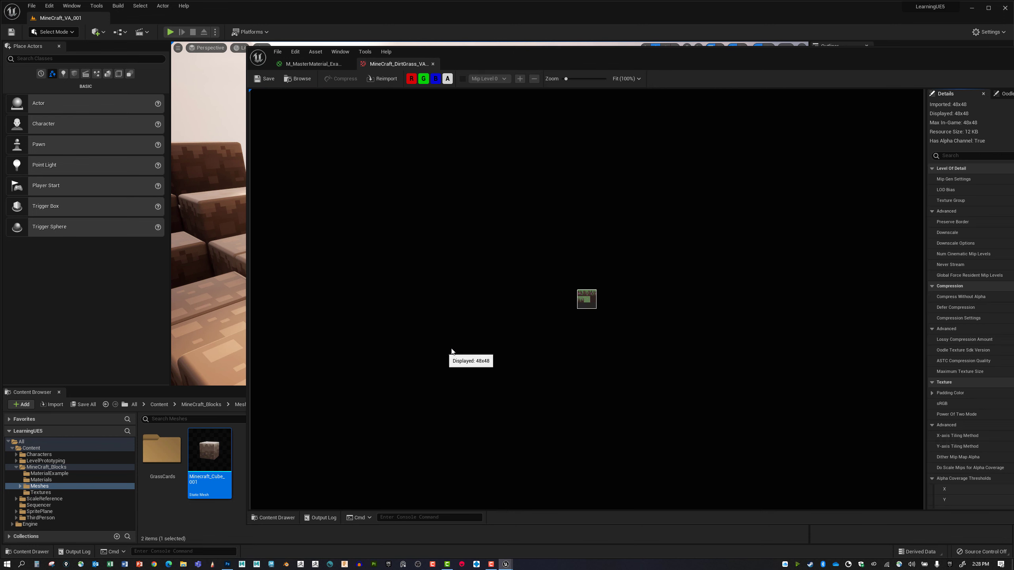
pyautogui.scroll(5, 498, 338)
pyautogui.scroll(5, 495, 337)
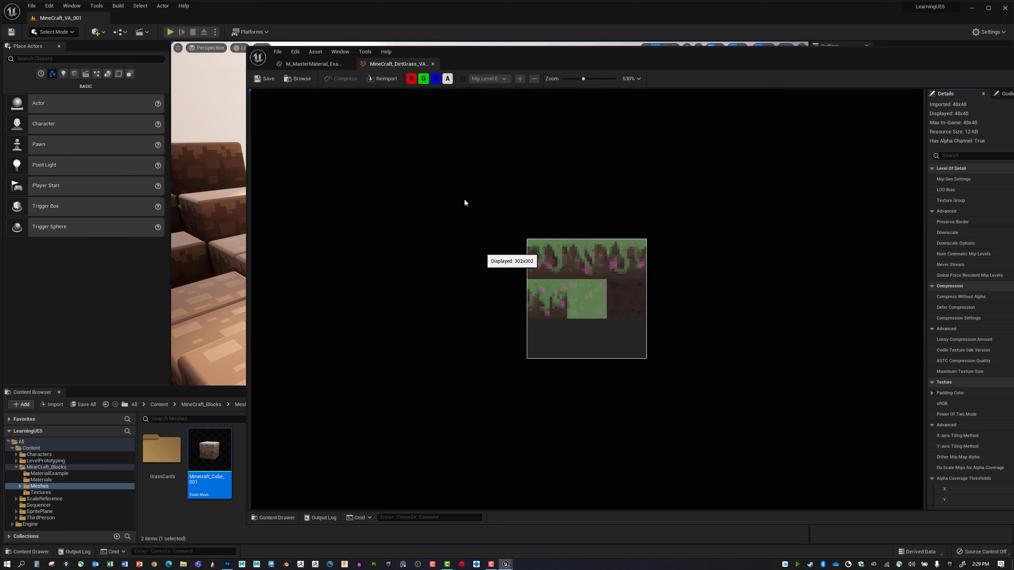
# Examine the texture's red, green and blue channels one at a time, and restore the display of all channels.
pyautogui.click(447, 79)
pyautogui.click(436, 78)
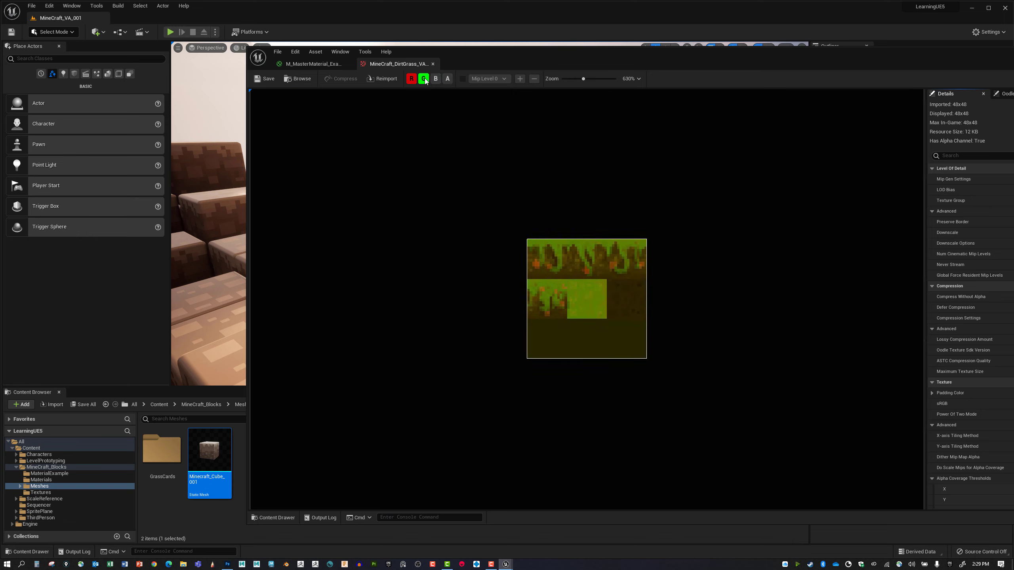
pyautogui.click(424, 80)
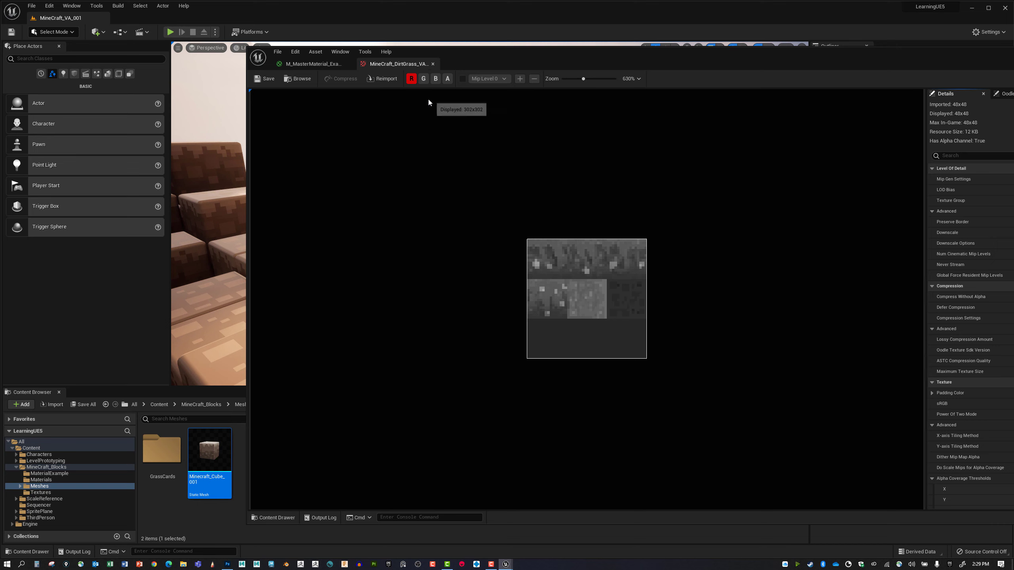
pyautogui.click(411, 79)
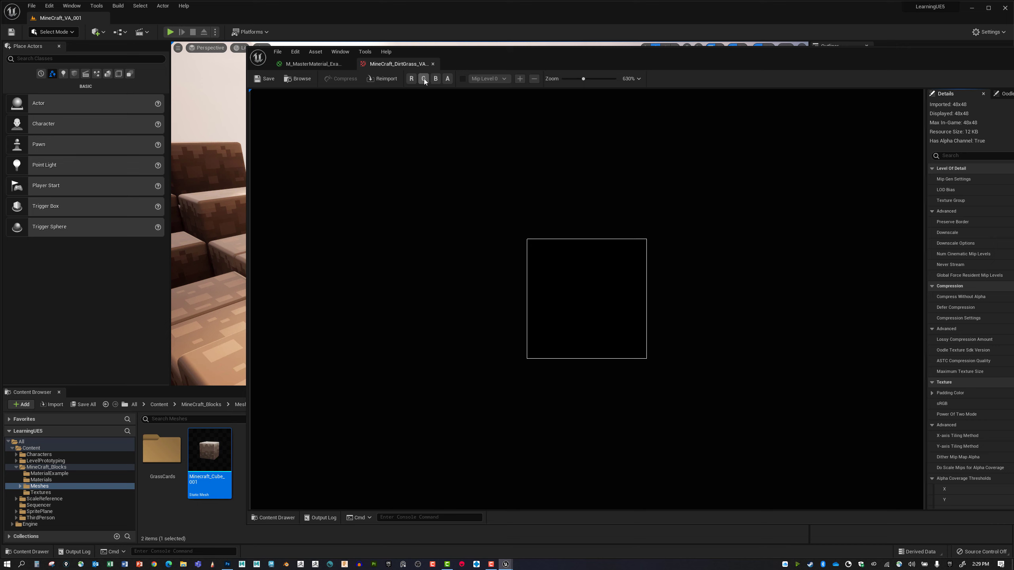
pyautogui.click(424, 79)
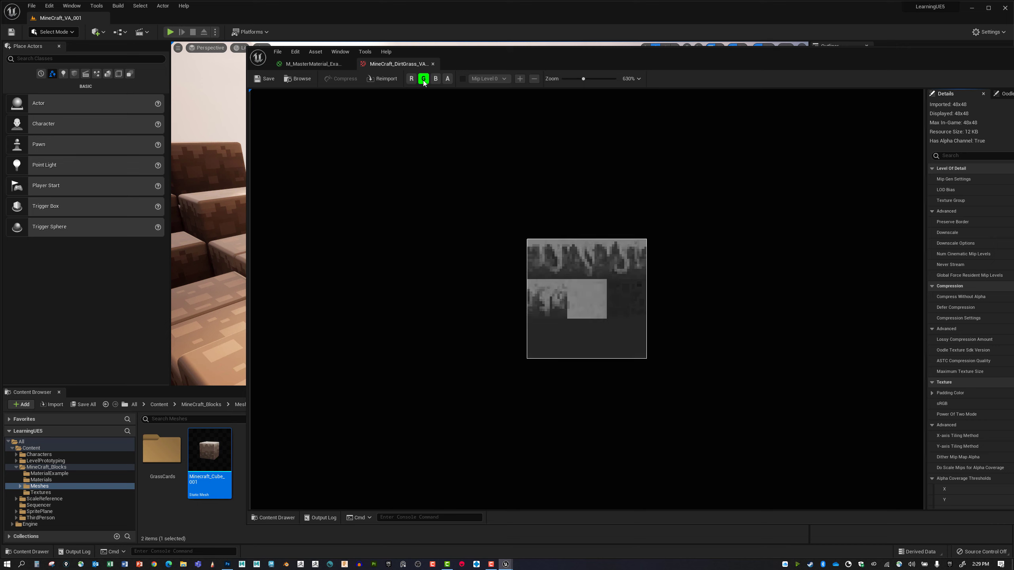
pyautogui.click(424, 80)
pyautogui.click(436, 79)
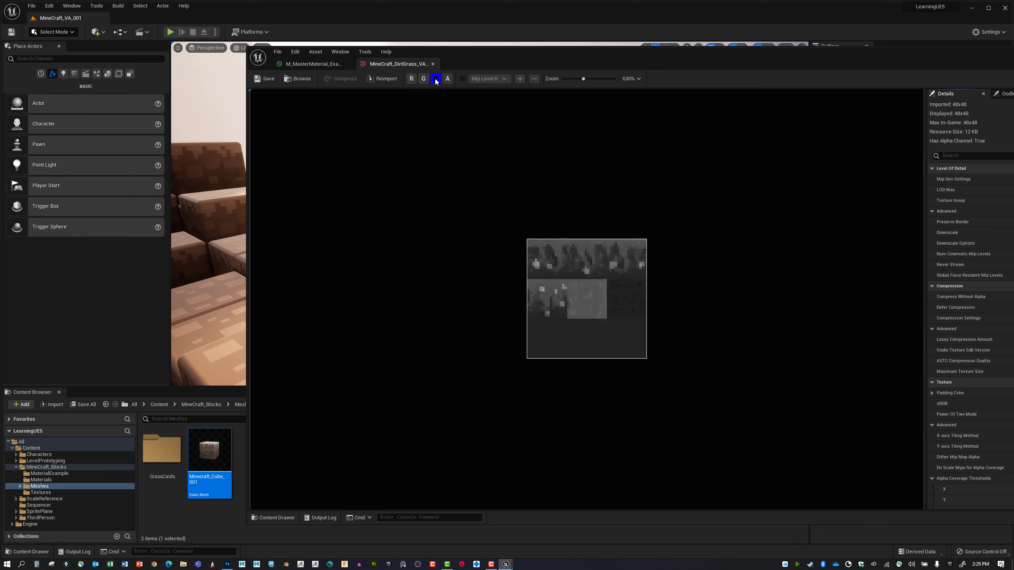
pyautogui.click(412, 79)
pyautogui.click(423, 79)
pyautogui.click(448, 80)
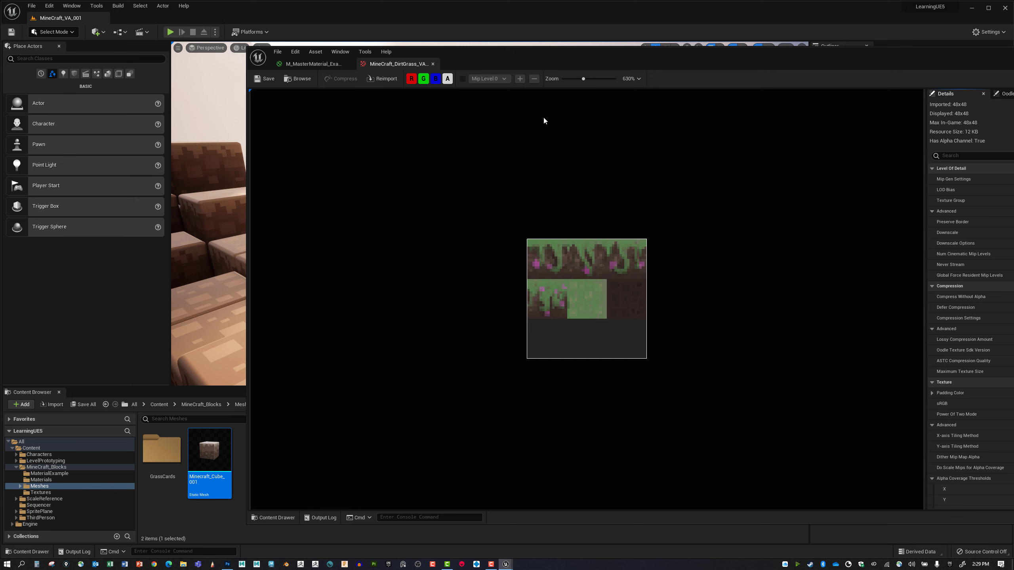
# Return to the M_MasterMaterial_Example graph and inspect the preview cube from several angles.
pyautogui.moveTo(587, 60); pyautogui.dragTo(511, 123)
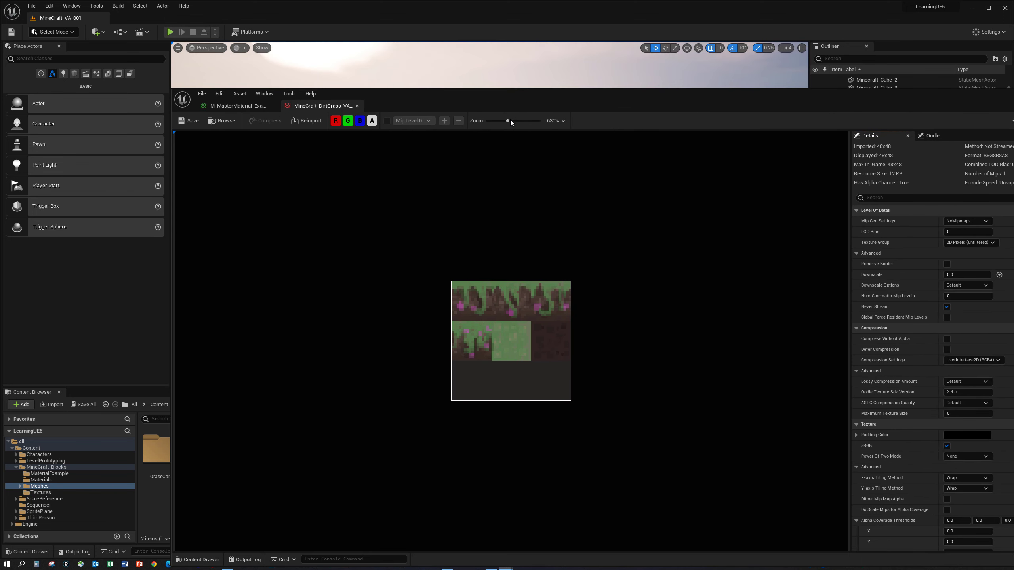
pyautogui.click(239, 106)
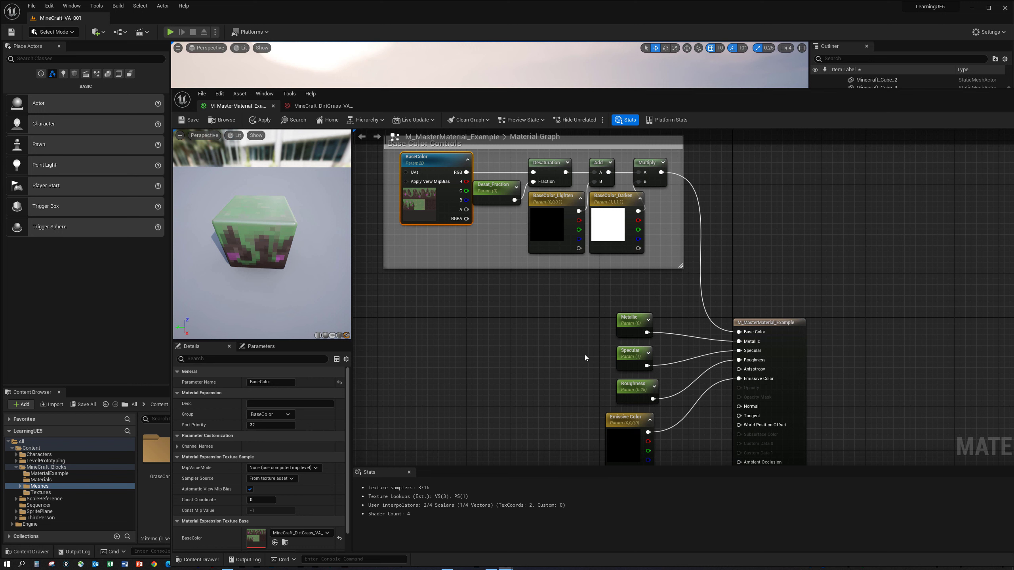
pyautogui.moveTo(577, 352); pyautogui.dragTo(604, 316, button='right')
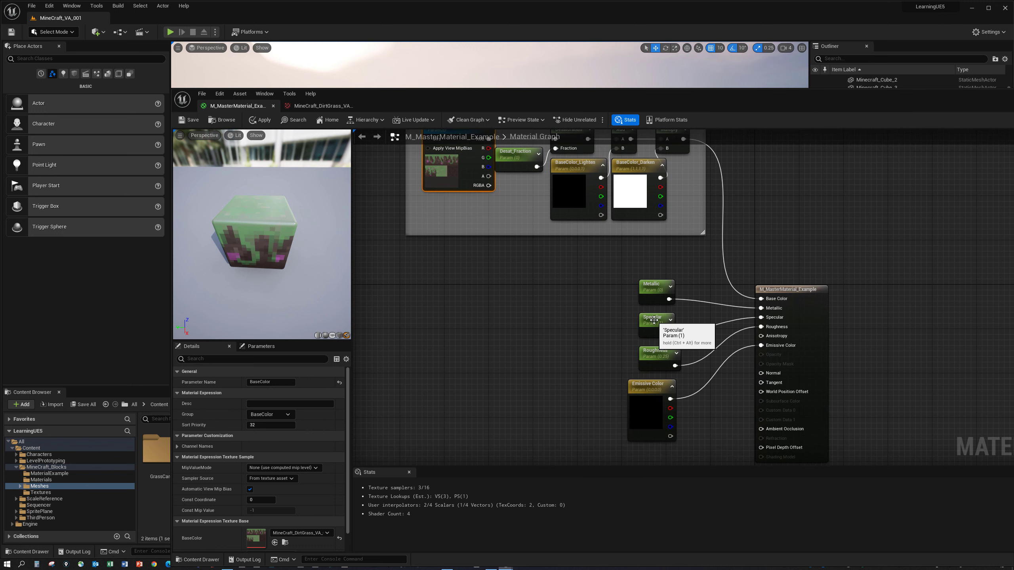
pyautogui.moveTo(330, 262); pyautogui.dragTo(344, 258)
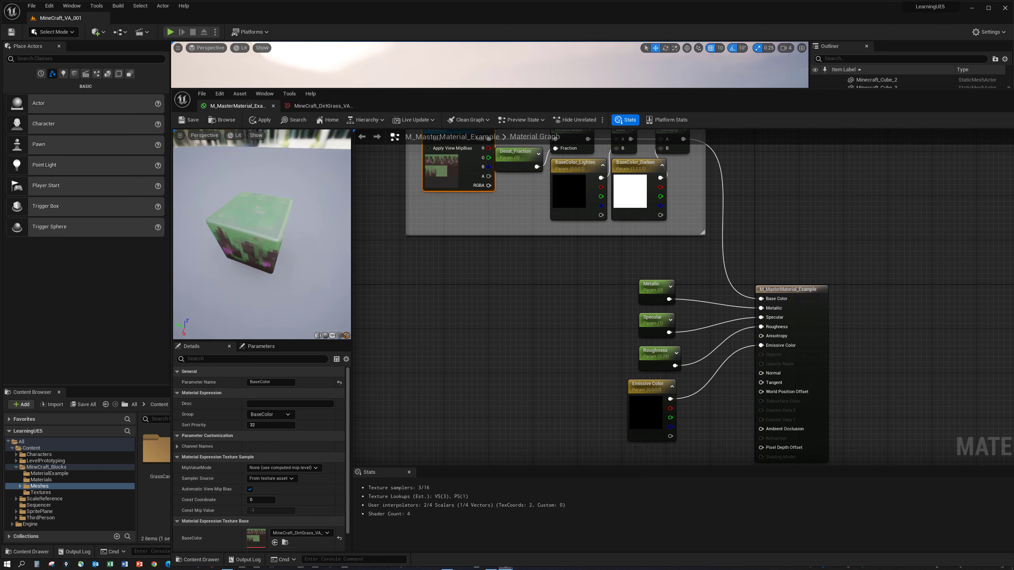
pyautogui.moveTo(292, 247)
pyautogui.mouseDown(button='right')
pyautogui.moveTo(291, 288)
pyautogui.moveTo(291, 247)
pyautogui.mouseUp(button='right')
pyautogui.moveTo(291, 246); pyautogui.dragTo(310, 228)
pyautogui.moveTo(496, 256); pyautogui.dragTo(446, 238, button='right')
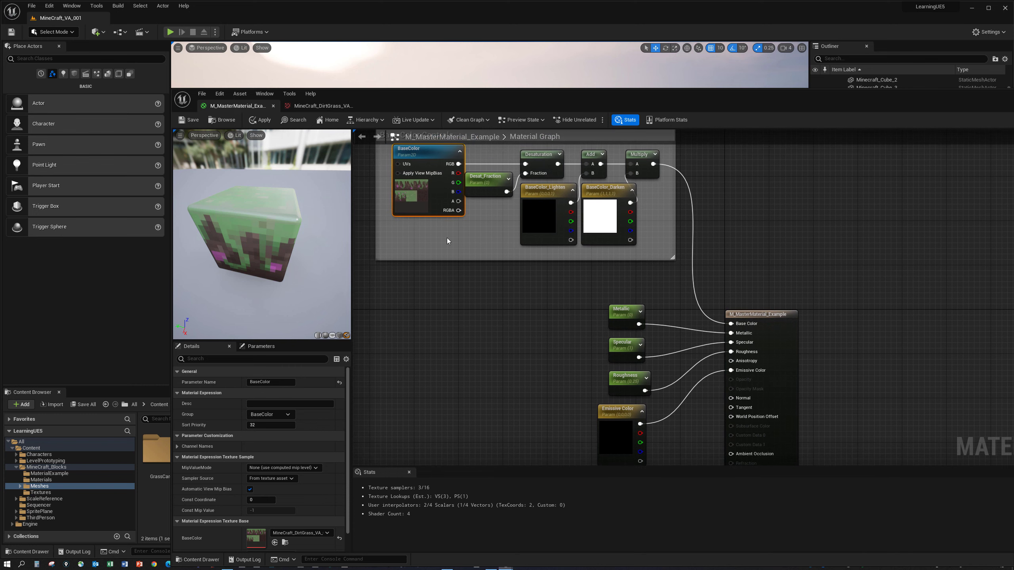
# Try driving the material's Specular input directly from the BaseColor texture's single colour channels and its RGB output, checking the preview cube.
pyautogui.moveTo(506, 191); pyautogui.dragTo(731, 347)
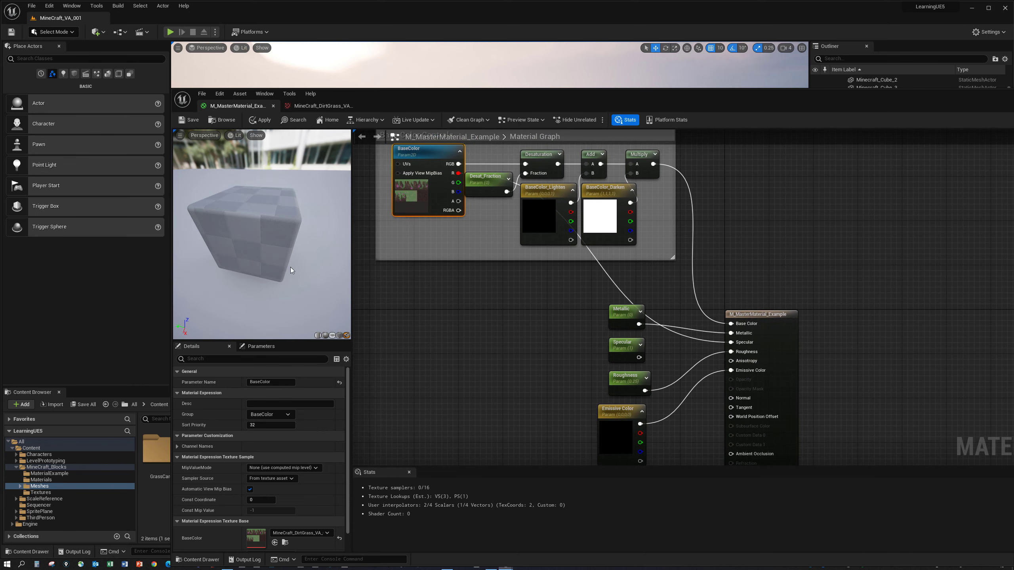
pyautogui.moveTo(288, 257); pyautogui.dragTo(317, 253)
pyautogui.moveTo(507, 191); pyautogui.dragTo(731, 342)
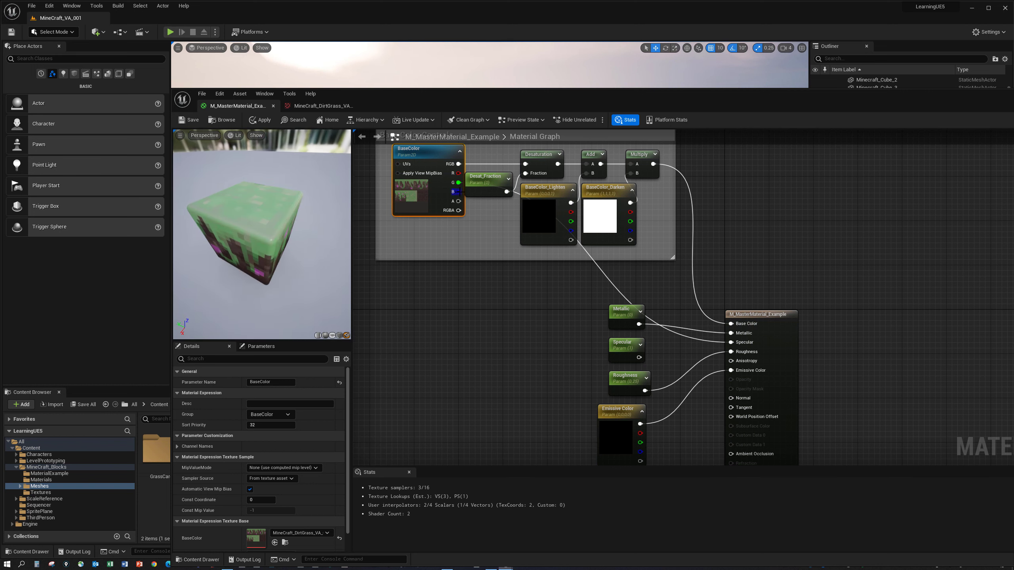
pyautogui.moveTo(459, 192); pyautogui.dragTo(732, 342)
pyautogui.moveTo(255, 236); pyautogui.dragTo(276, 230)
pyautogui.moveTo(459, 163); pyautogui.dragTo(731, 342)
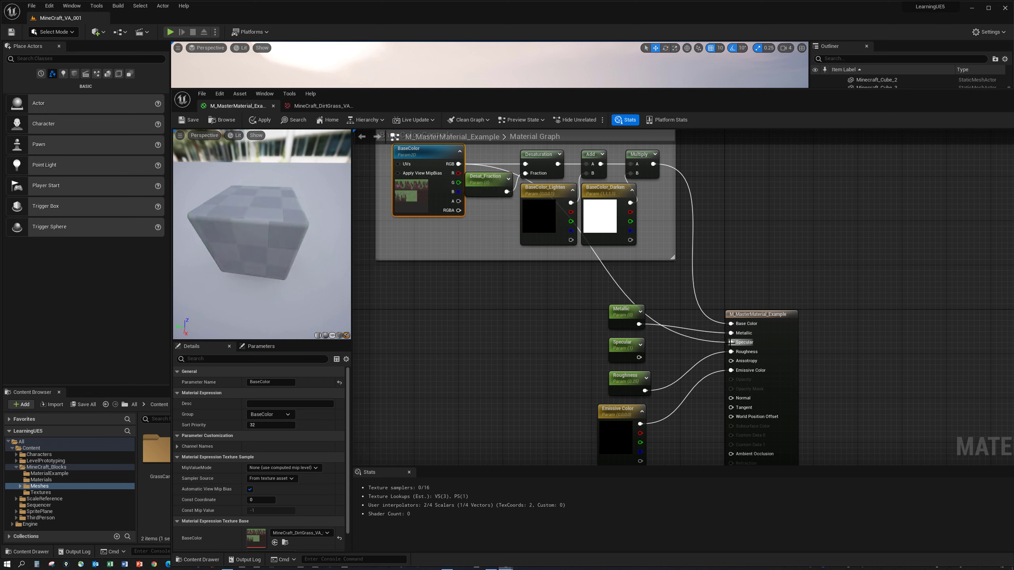
pyautogui.moveTo(319, 257); pyautogui.dragTo(461, 276)
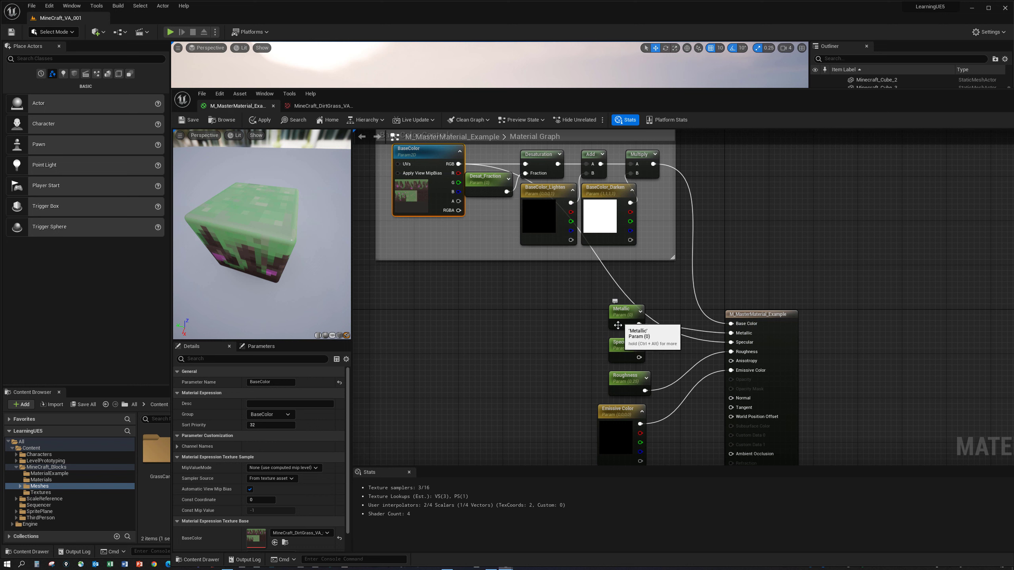
pyautogui.click(618, 348)
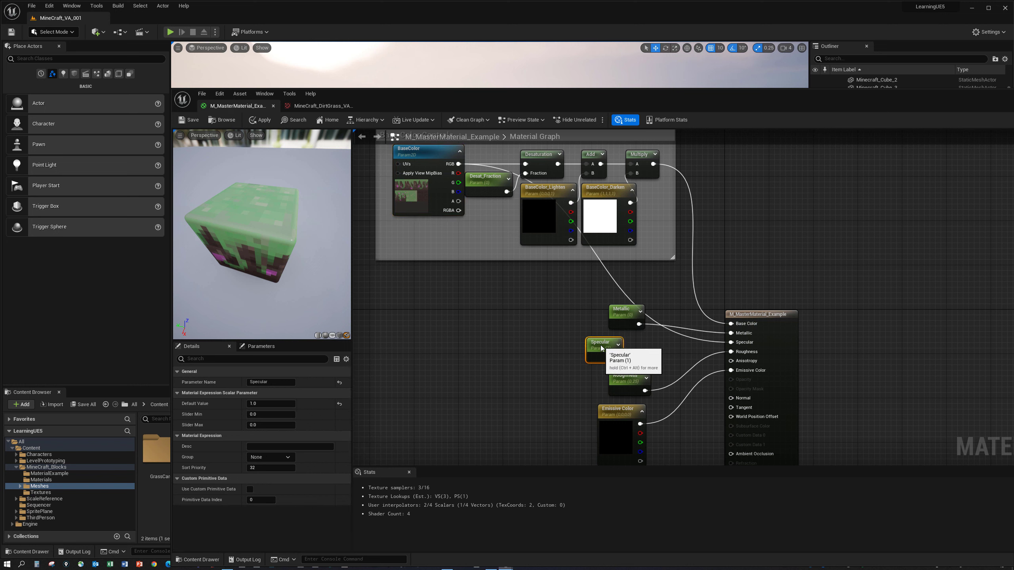
pyautogui.moveTo(618, 349); pyautogui.dragTo(599, 350)
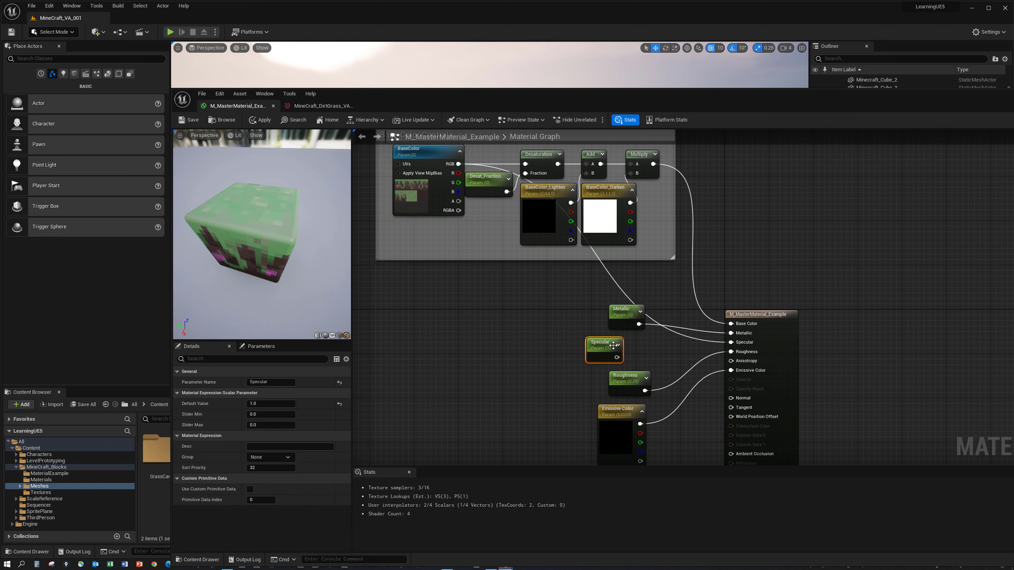
pyautogui.hotkey('ctrl', 'z')
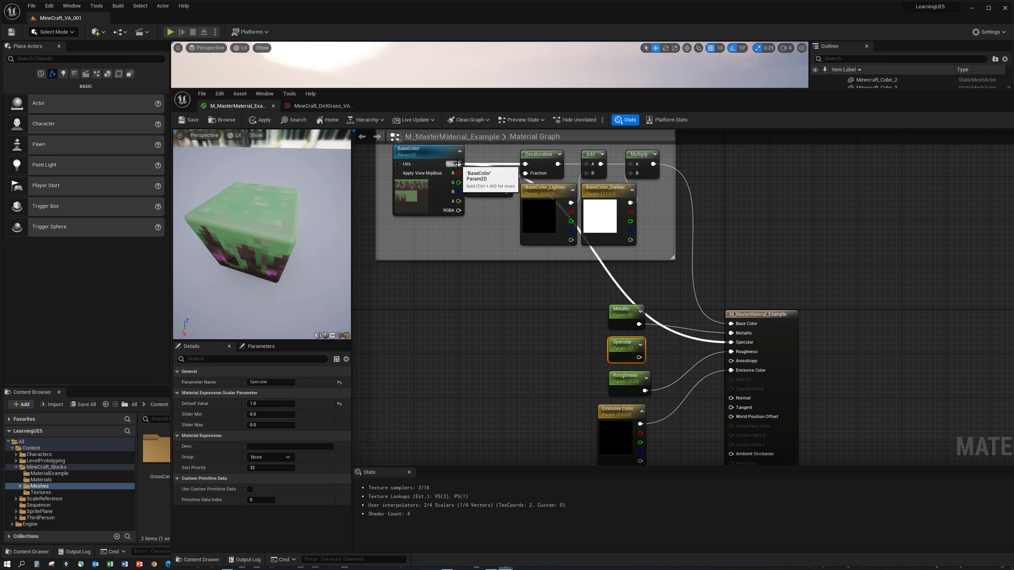
# Add a Multiply node combining BaseColor RGB as A with the Specular parameter as B, and connect it to the material's Specular input.
pyautogui.rightClick(539, 338)
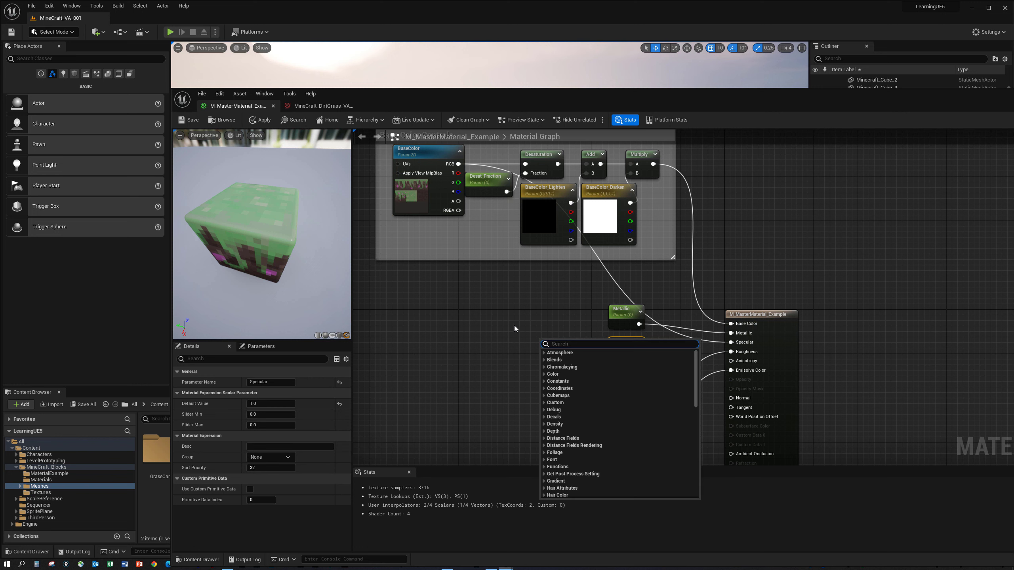
pyautogui.click(515, 328)
pyautogui.click(517, 333)
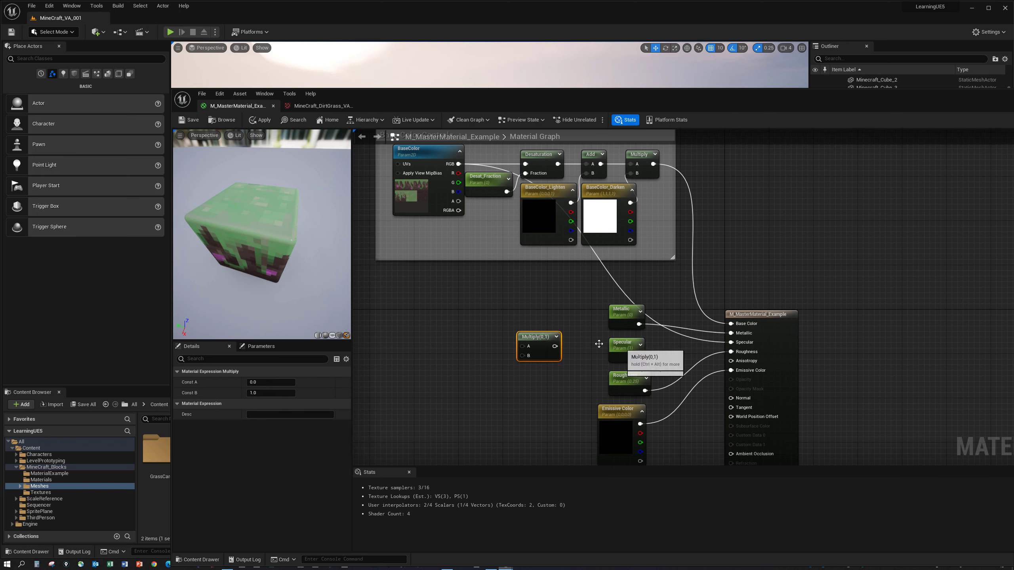
pyautogui.moveTo(631, 345); pyautogui.dragTo(524, 356)
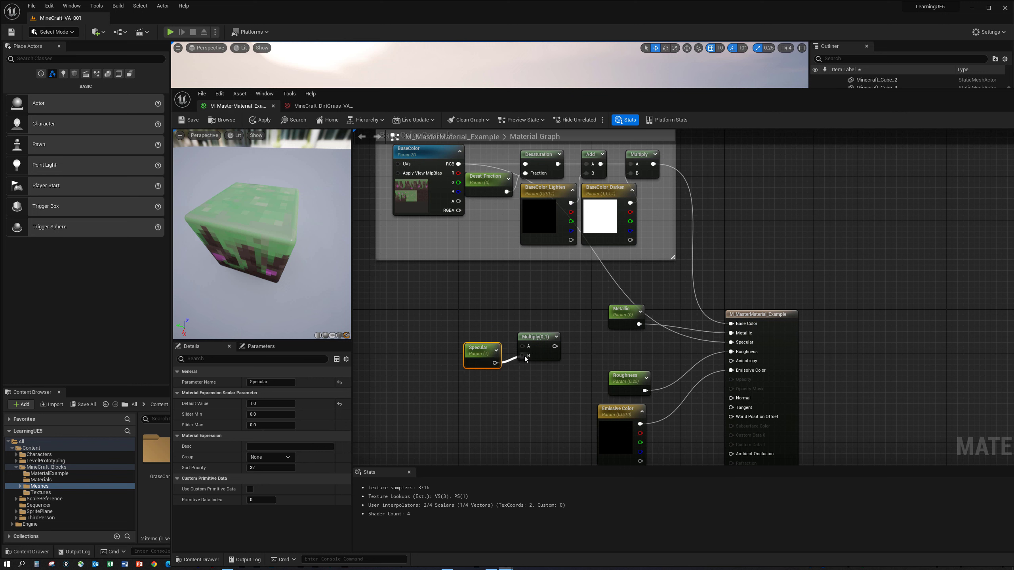
pyautogui.moveTo(459, 164); pyautogui.dragTo(731, 344)
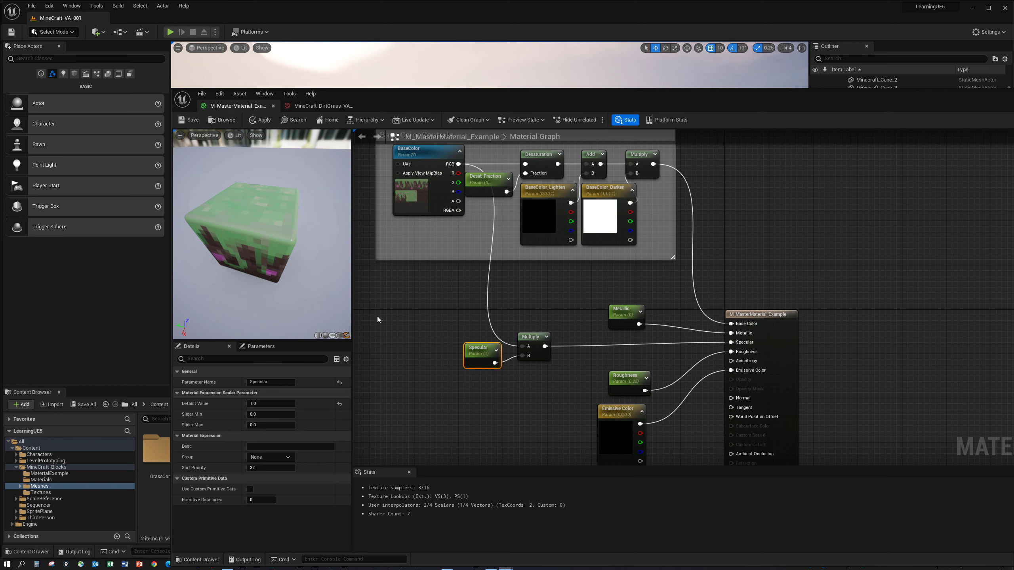
pyautogui.moveTo(262, 234); pyautogui.dragTo(329, 246)
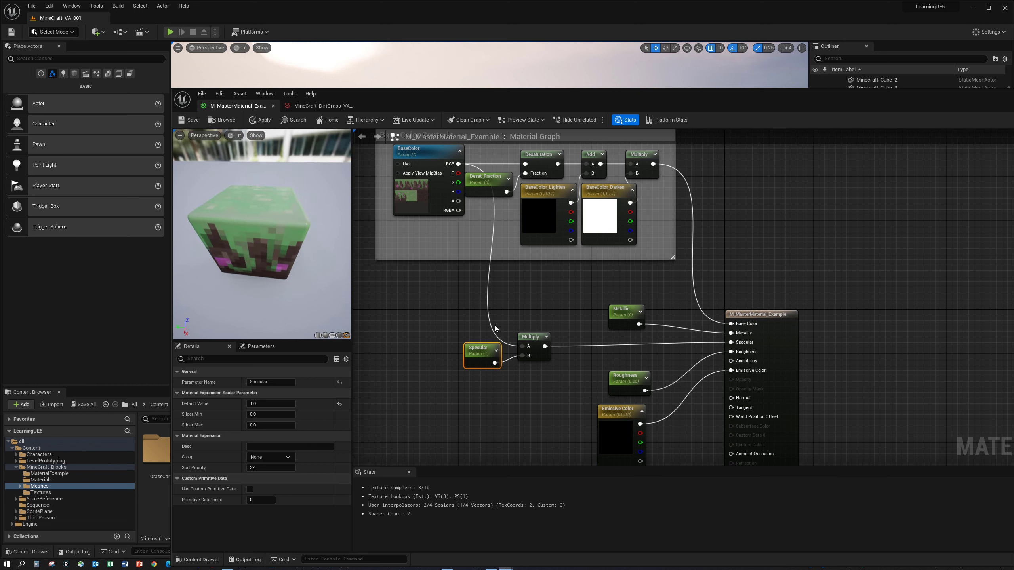
# Preview the Multiply node on the cube and feed its A input from the BaseColor texture's red channel, with the Specular parameter moved slightly lower.
pyautogui.rightClick(535, 336)
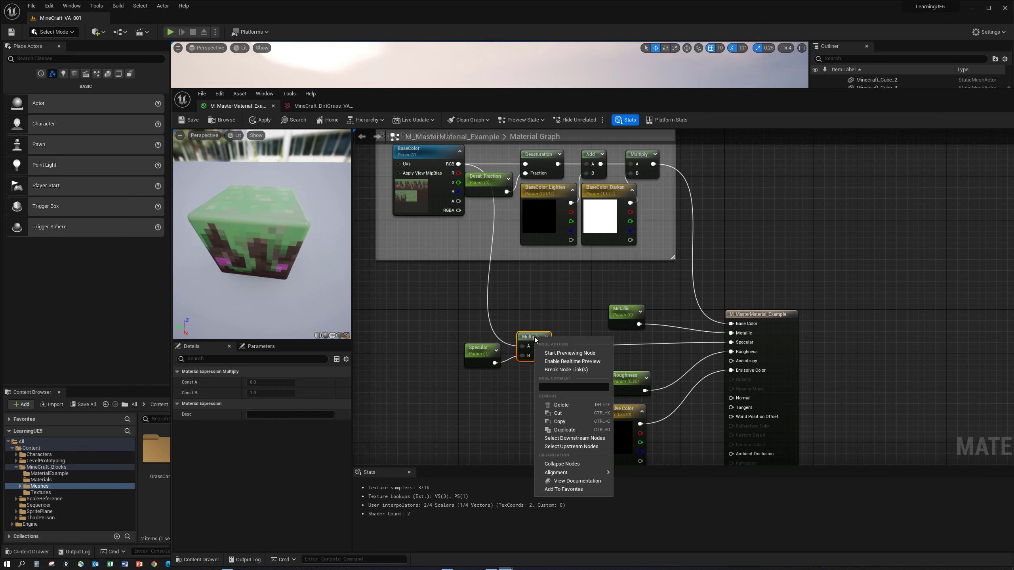
pyautogui.click(570, 353)
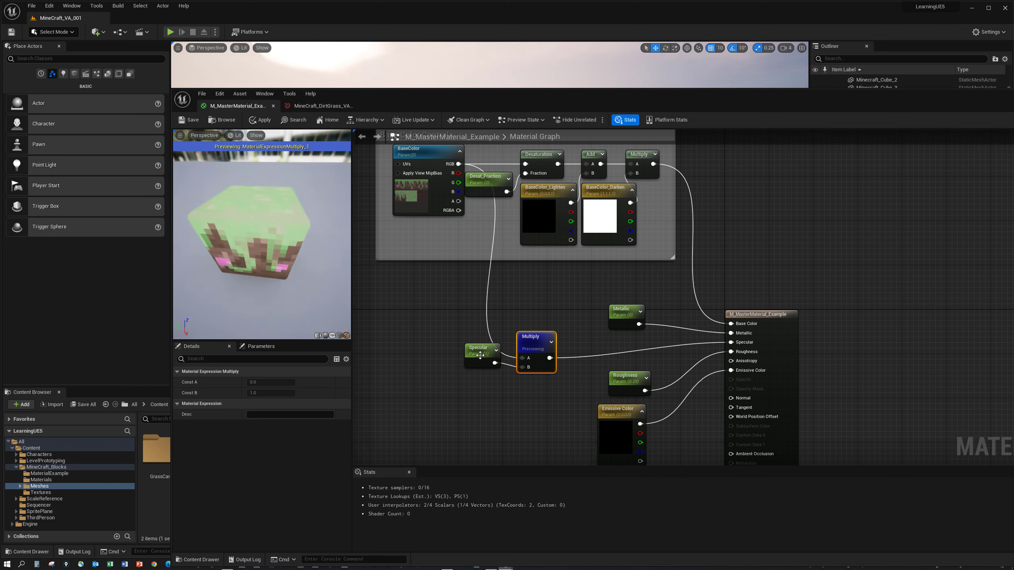
pyautogui.moveTo(499, 355); pyautogui.dragTo(522, 367)
pyautogui.moveTo(458, 173); pyautogui.dragTo(523, 358)
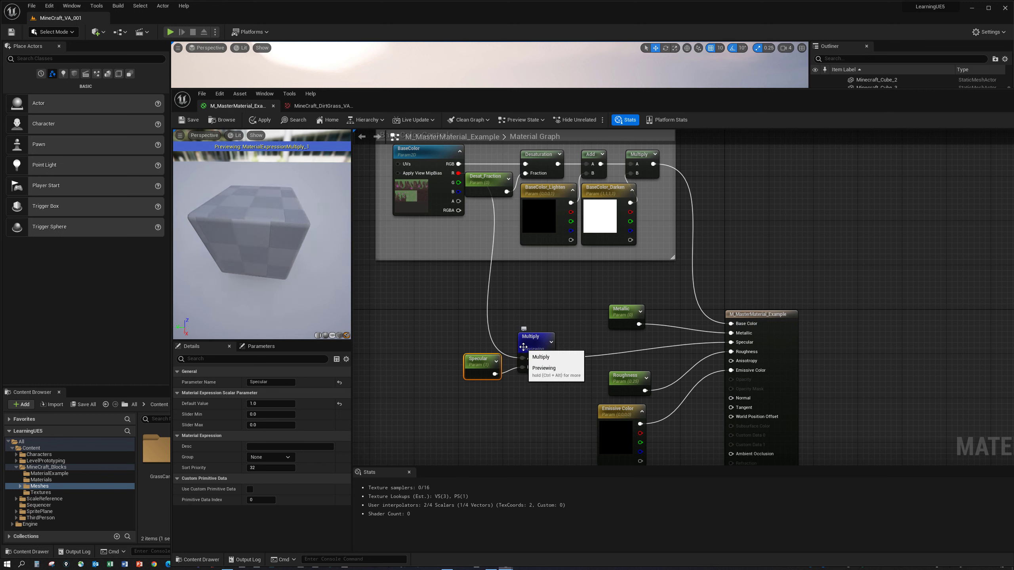
# Try the Specular parameter's default value at 0 and at 0.2, checking the previewed Multiply node on the cube.
pyautogui.moveTo(328, 283); pyautogui.dragTo(285, 276)
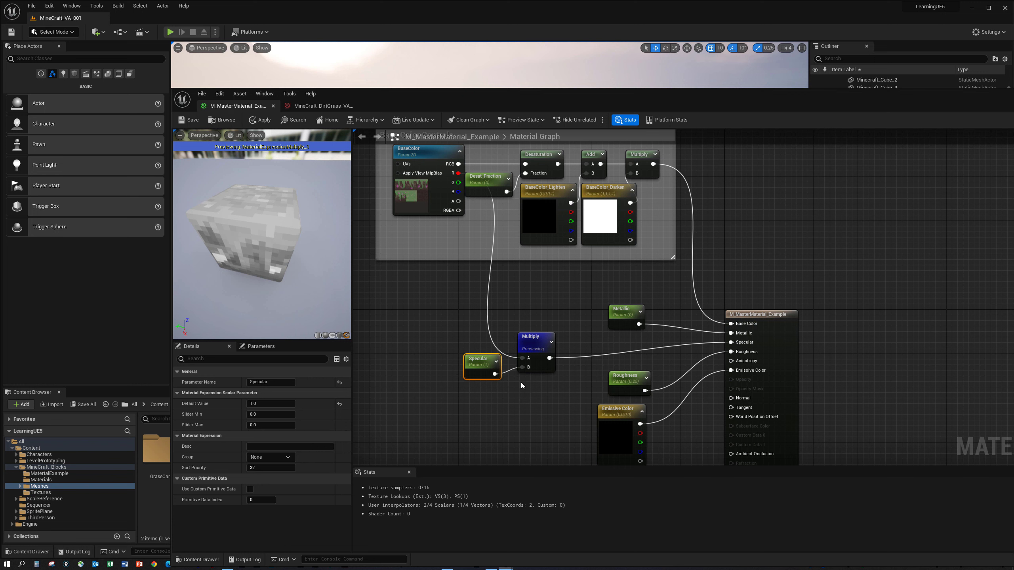
pyautogui.click(256, 403)
pyautogui.write('0')
pyautogui.press('Return')
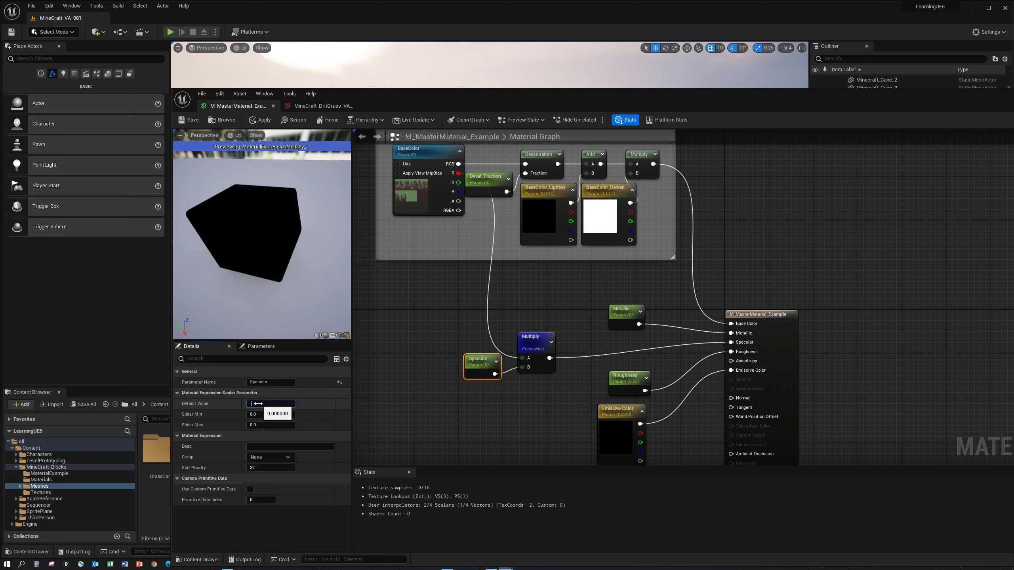
pyautogui.write('0.2')
pyautogui.press('Return')
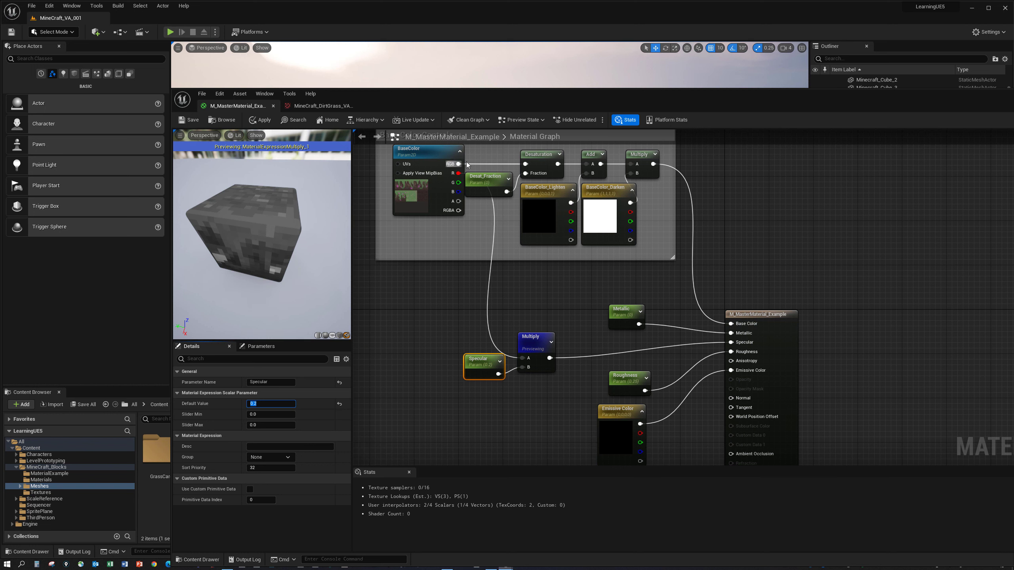
# Route the BaseColor texture's RGB output through a duplicate Desaturation node into the A input of the Specular Multiply node.
pyautogui.moveTo(460, 164); pyautogui.dragTo(525, 362)
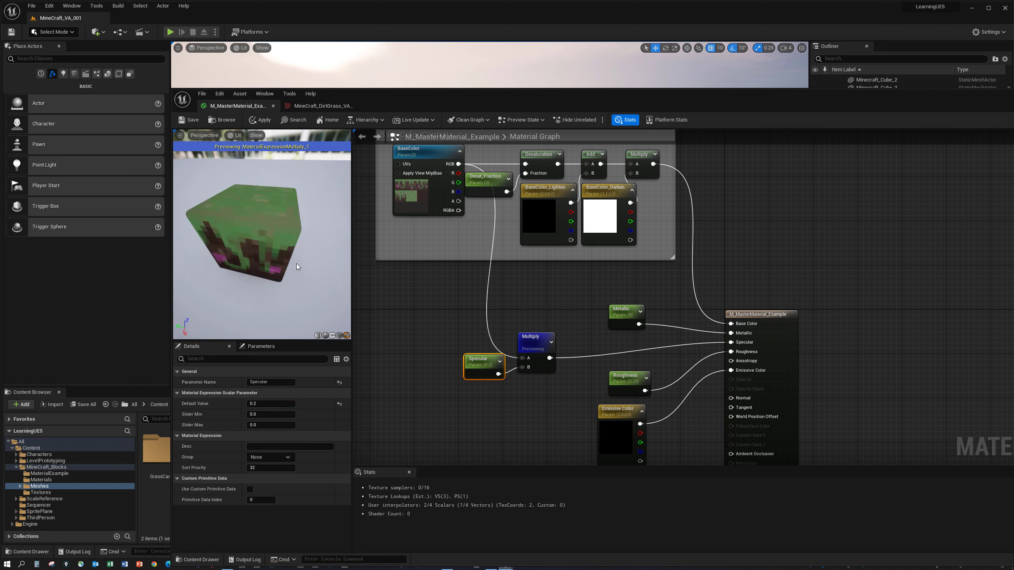
pyautogui.moveTo(298, 267); pyautogui.dragTo(311, 270)
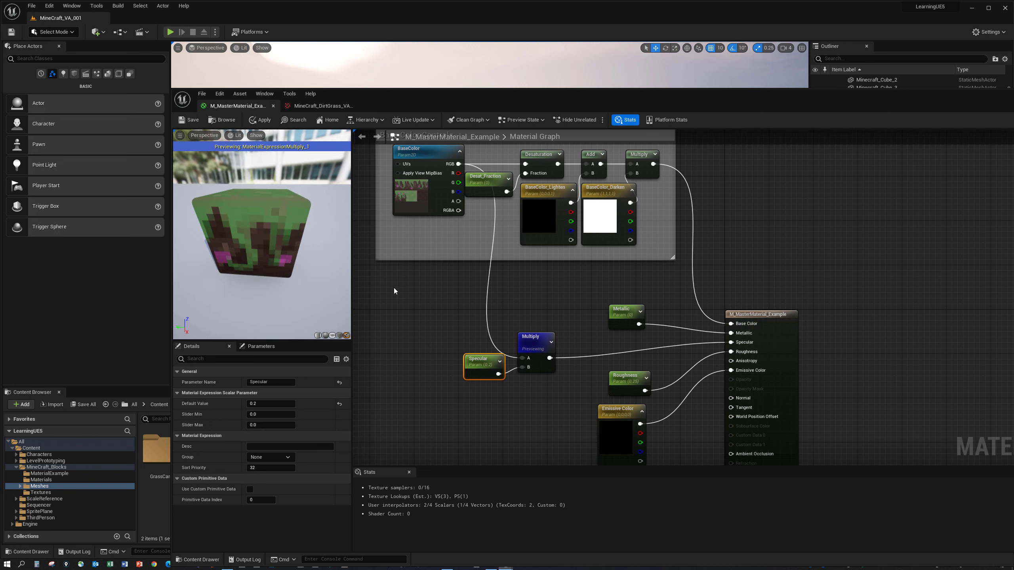
pyautogui.click(538, 157)
pyautogui.hotkey('ctrl', 'w')
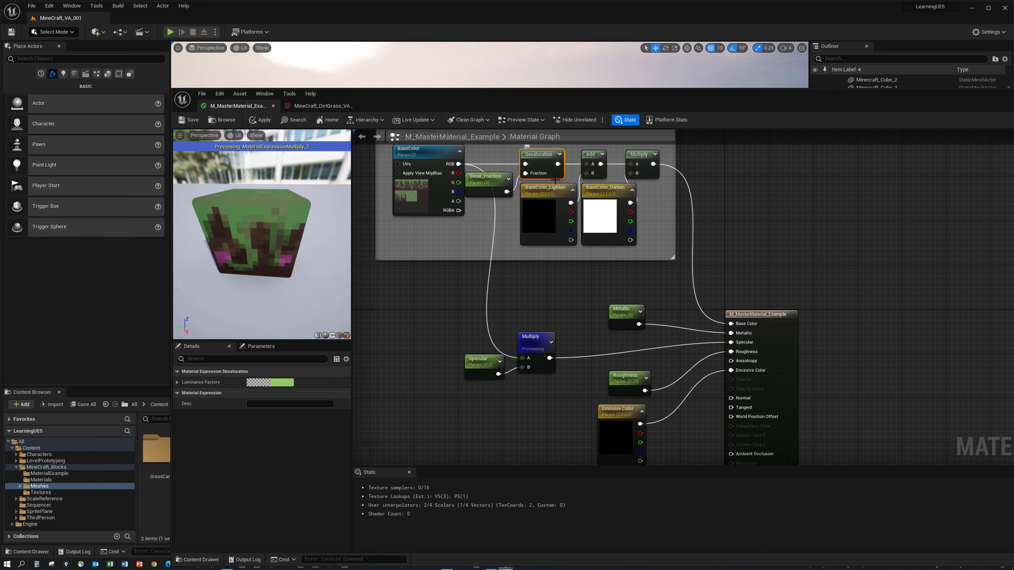
pyautogui.moveTo(443, 251); pyautogui.dragTo(494, 291)
pyautogui.moveTo(459, 163); pyautogui.dragTo(468, 296)
pyautogui.moveTo(487, 286); pyautogui.dragTo(480, 298)
pyautogui.moveTo(496, 307); pyautogui.dragTo(522, 358)
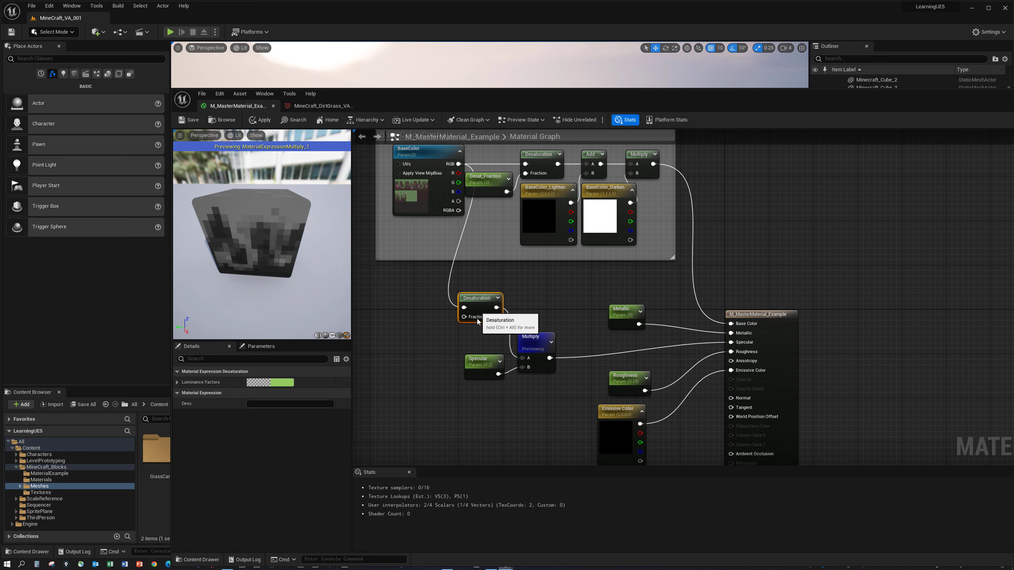
# Arrange the Desaturation and Specular nodes before the Multiply node, try Specular at 1, and set its default value to 0.5.
pyautogui.moveTo(479, 304); pyautogui.dragTo(465, 359)
pyautogui.click(259, 404)
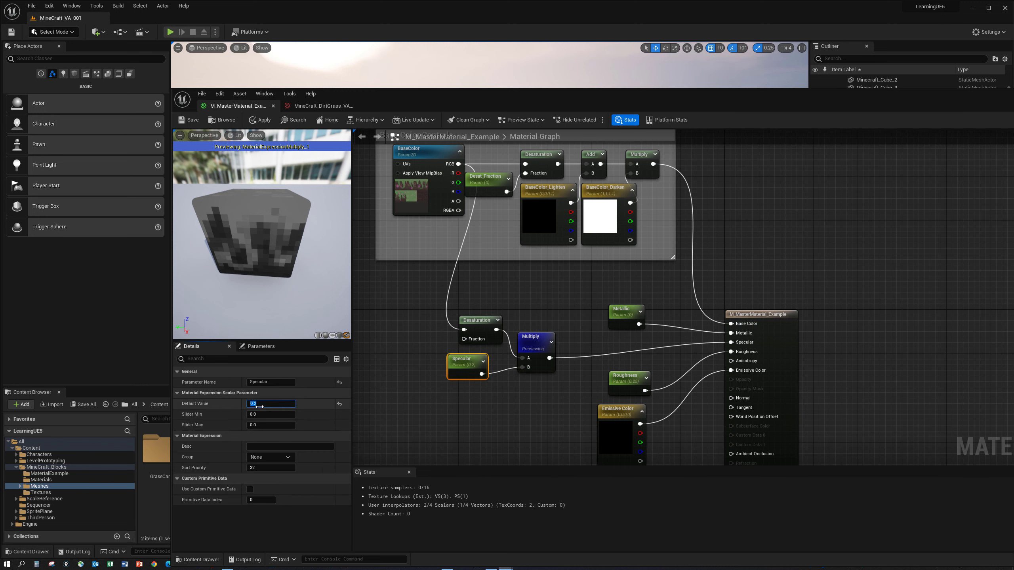
pyautogui.write('1')
pyautogui.press('Return')
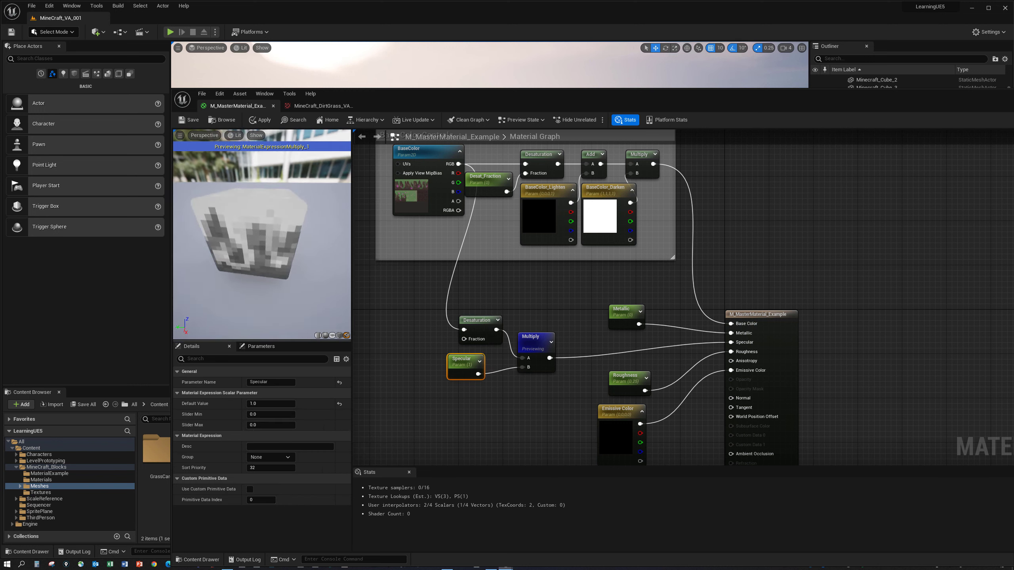
pyautogui.click(259, 403)
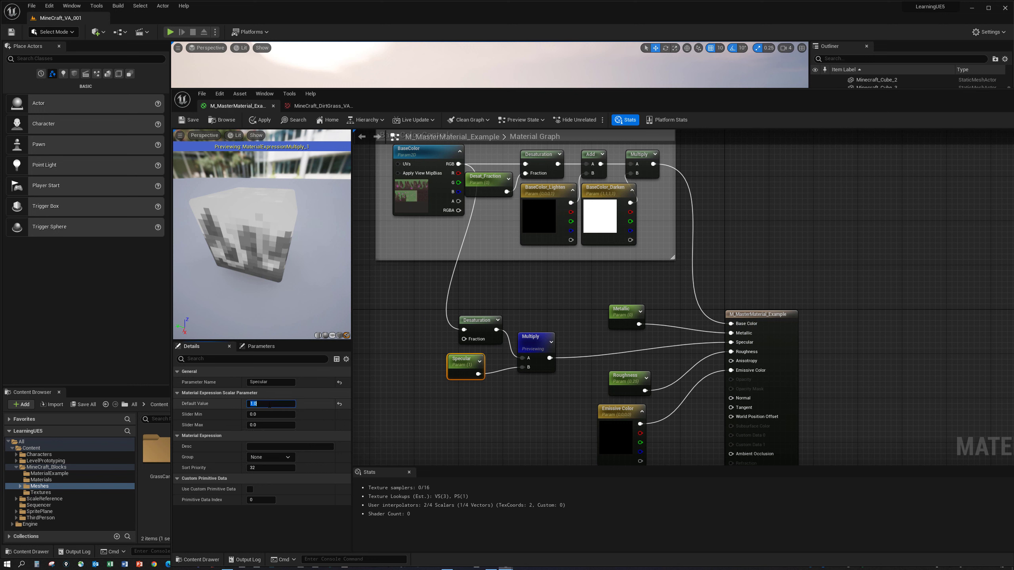
pyautogui.write('.5')
pyautogui.press('Return')
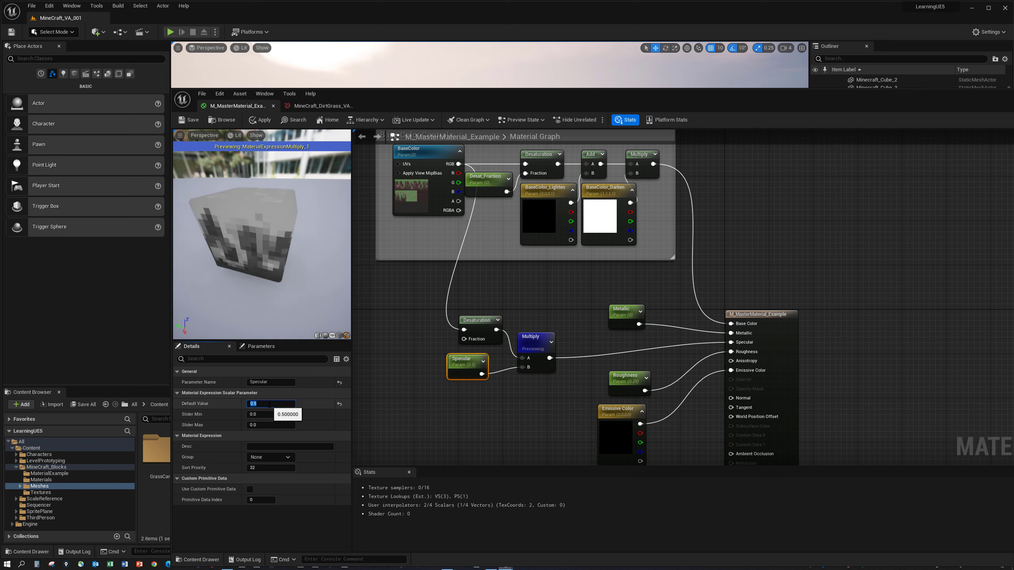
pyautogui.moveTo(284, 242); pyautogui.dragTo(286, 263)
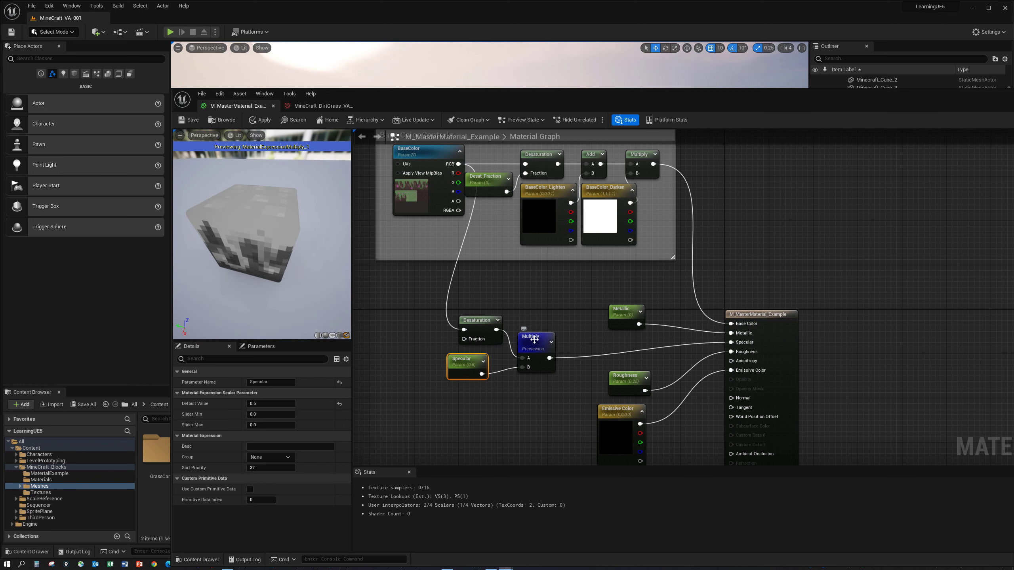
# Stop previewing the Multiply node and inspect the full material on the cube from another angle.
pyautogui.rightClick(535, 343)
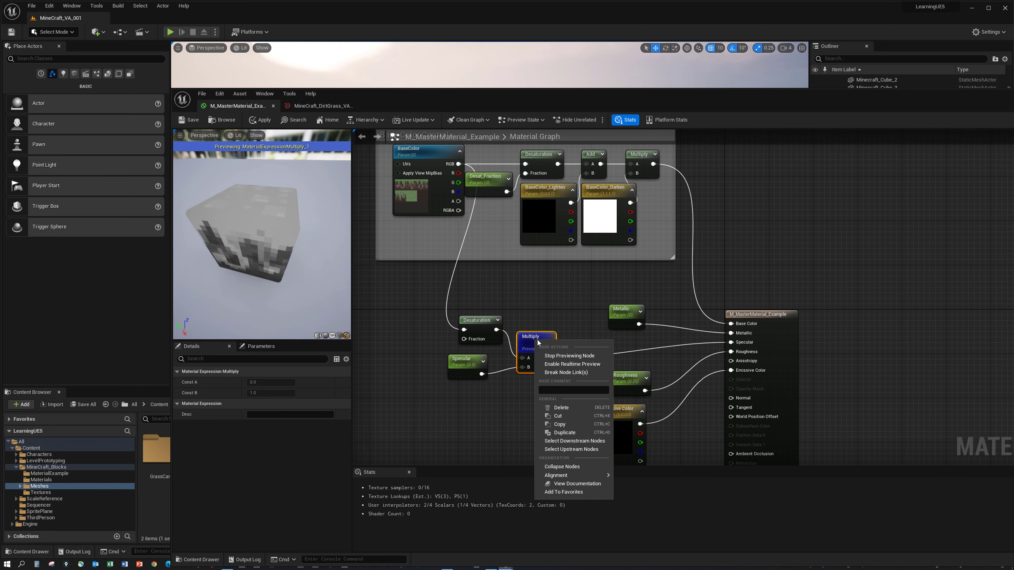
pyautogui.click(568, 355)
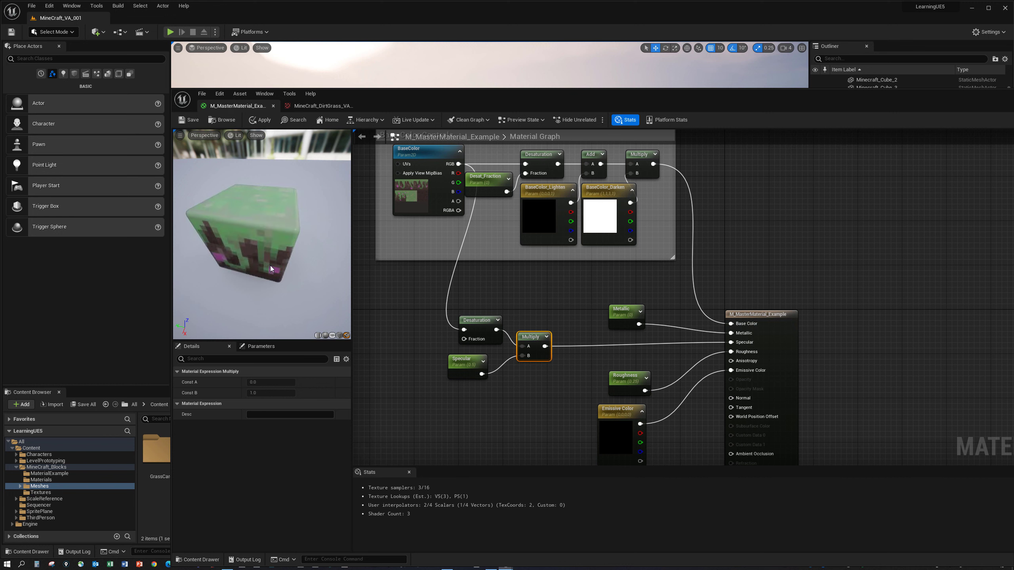
pyautogui.moveTo(270, 265); pyautogui.dragTo(307, 266)
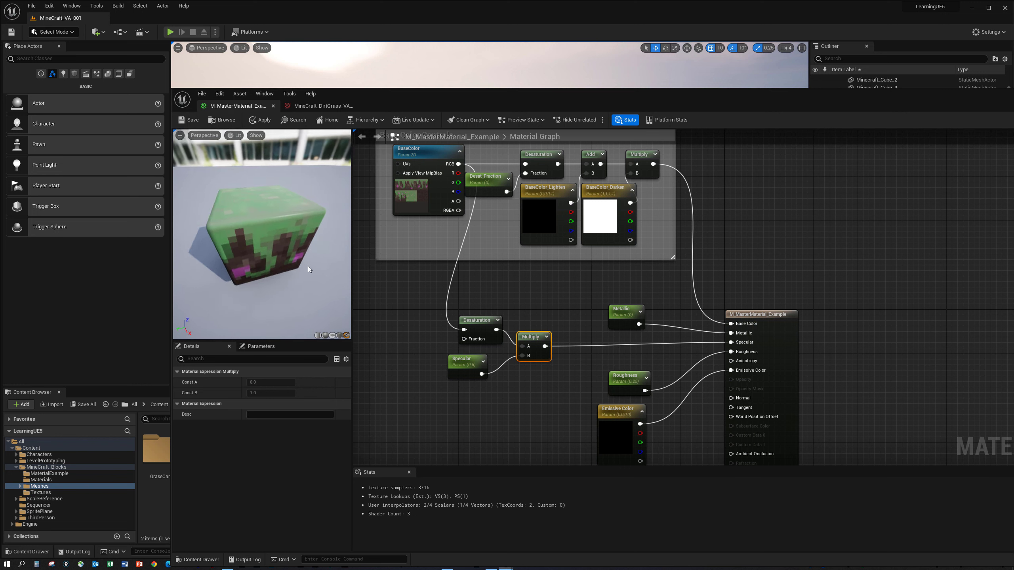
# Enclose the Desaturation, Specular and Multiply nodes in a comment box titled "Specular Controls", with the Specular node aligned under Desaturation.
pyautogui.click(401, 334)
pyautogui.moveTo(476, 362); pyautogui.dragTo(488, 357)
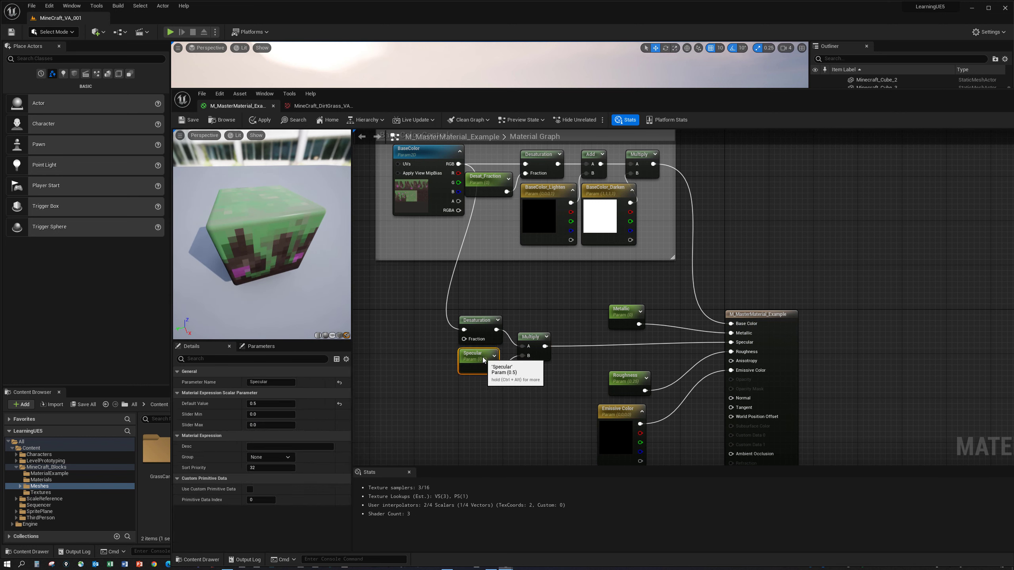
pyautogui.moveTo(448, 307); pyautogui.dragTo(531, 372)
pyautogui.write('cSpec')
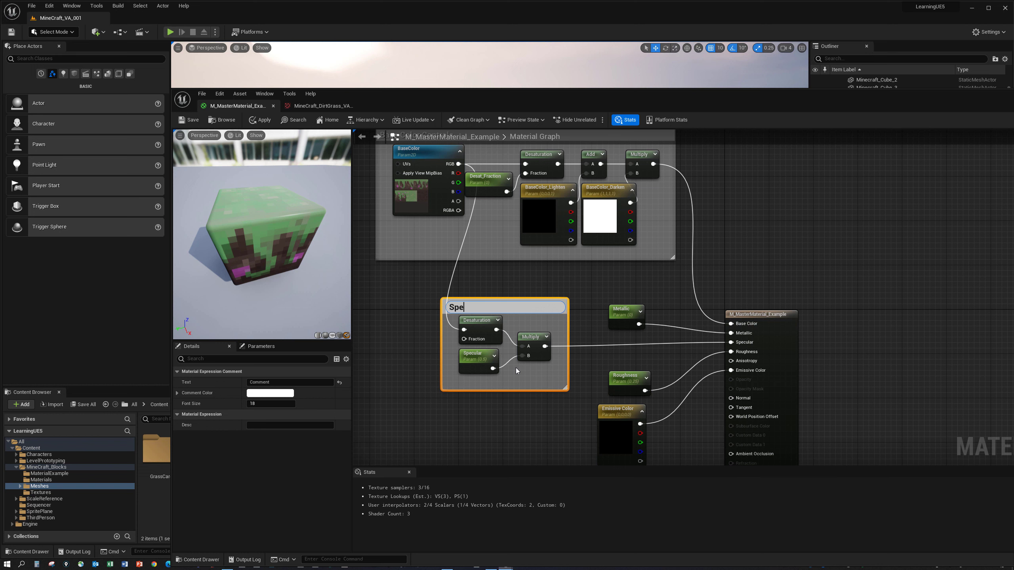
pyautogui.write('ular Contorls')
pyautogui.press('Return')
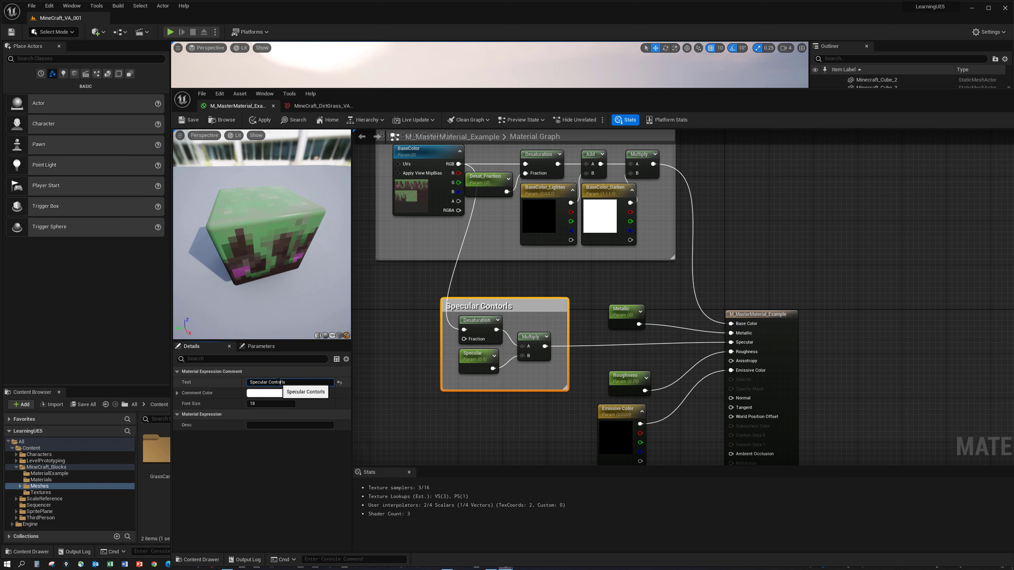
pyautogui.moveTo(279, 382); pyautogui.dragTo(287, 382)
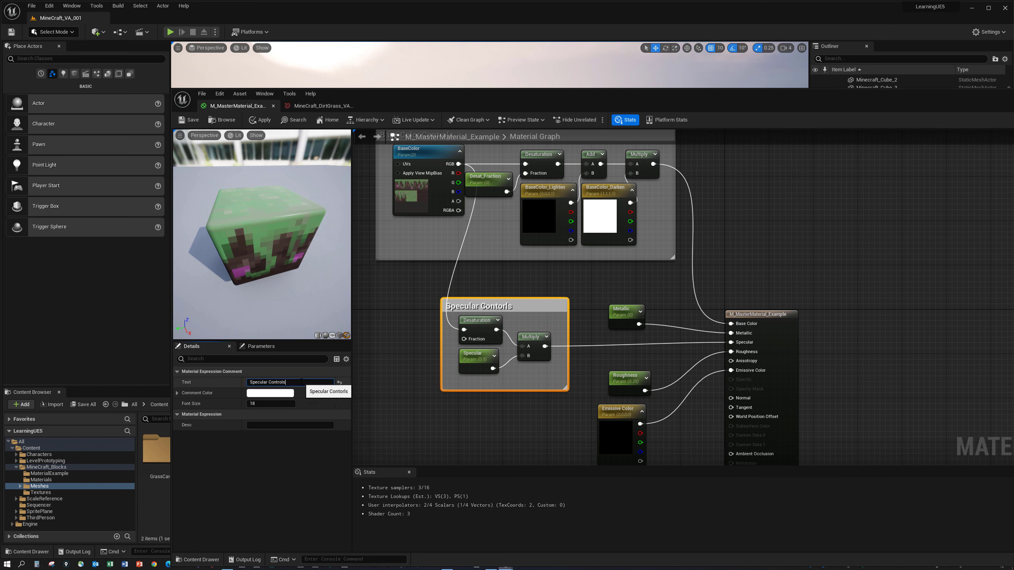
pyautogui.write('rols')
pyautogui.click(454, 412)
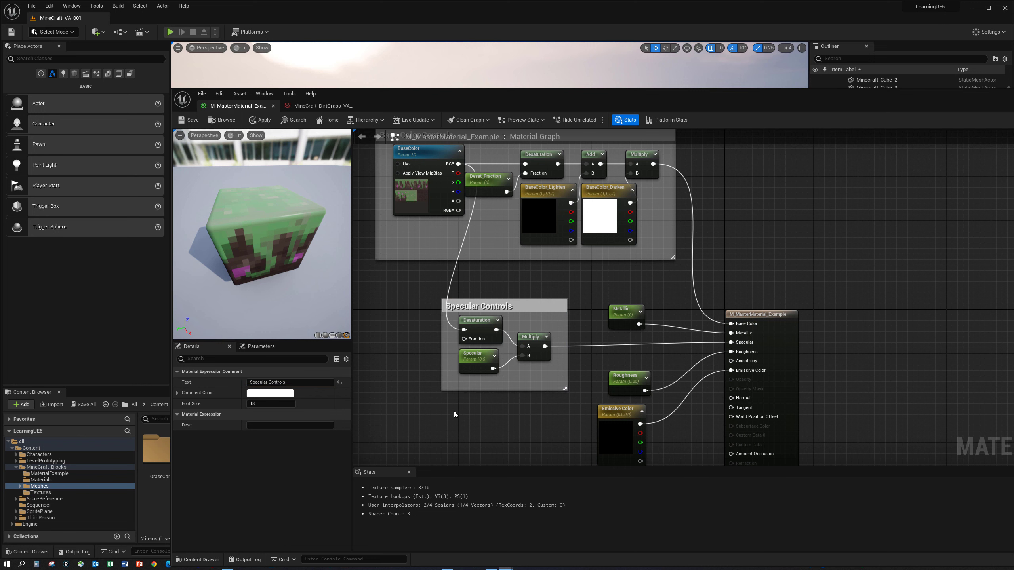
# Move the Specular Controls group away from the Metallic node and shift the Roughness and Emissive Color nodes further down the graph.
pyautogui.moveTo(483, 306); pyautogui.dragTo(438, 347)
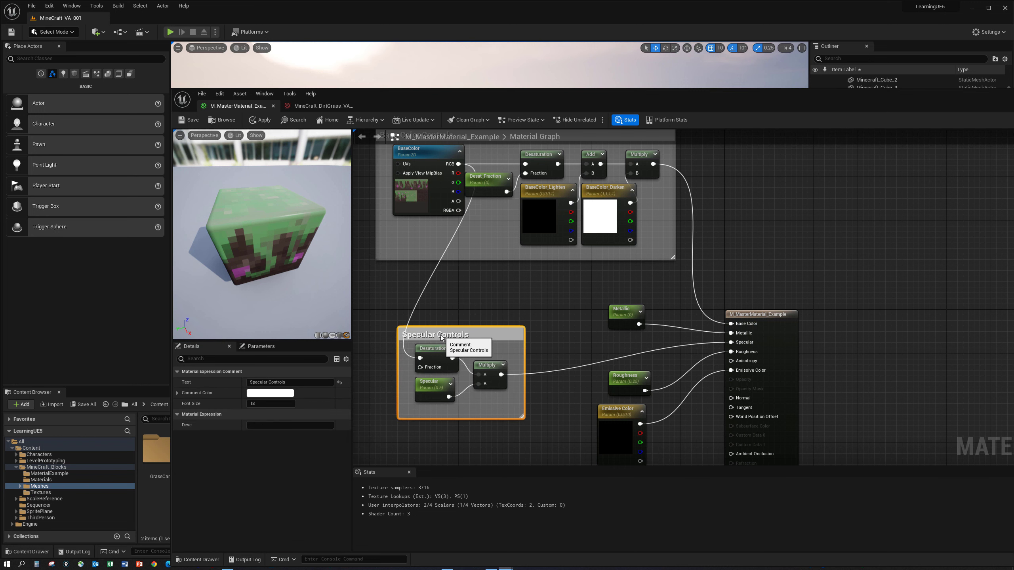
pyautogui.moveTo(638, 344); pyautogui.dragTo(668, 268, button='right')
pyautogui.moveTo(615, 294); pyautogui.dragTo(666, 402)
pyautogui.moveTo(650, 351); pyautogui.dragTo(655, 441)
pyautogui.rightClick(641, 336)
pyautogui.moveTo(503, 262); pyautogui.dragTo(504, 307)
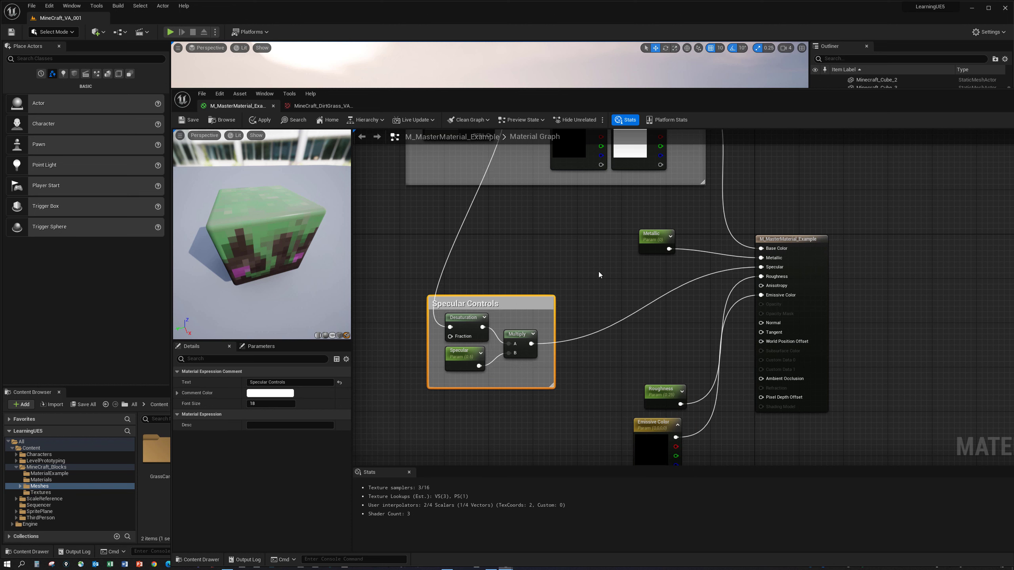
# Duplicate the Desaturation and Multiply nodes from Specular Controls and place the copies beside the Metallic parameter.
pyautogui.click(568, 318)
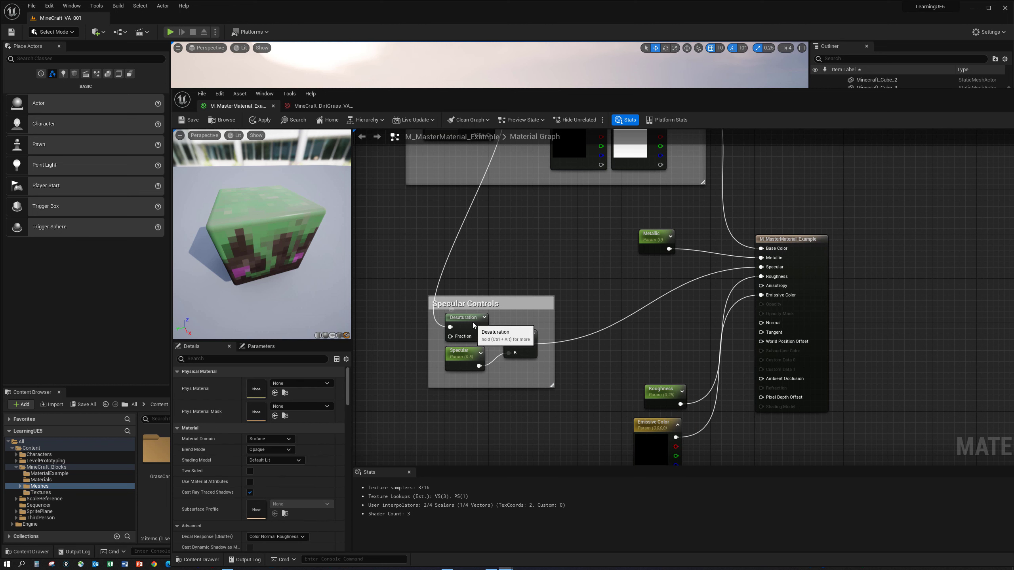
pyautogui.click(476, 332)
pyautogui.keyDown('shift'); pyautogui.click(521, 338); pyautogui.keyUp('shift')
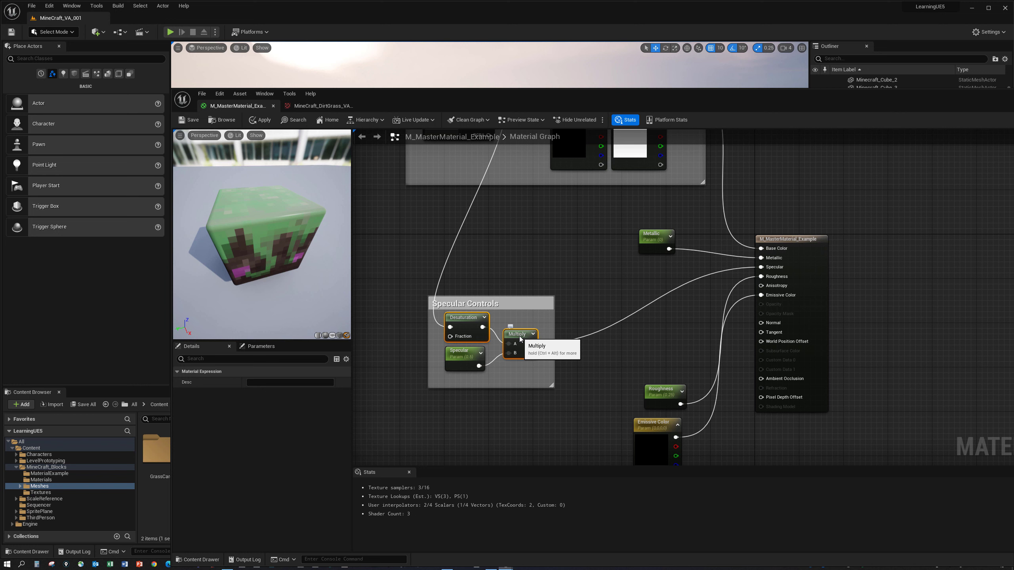
pyautogui.hotkey('ctrl', 'c')
pyautogui.hotkey('ctrl', 'v')
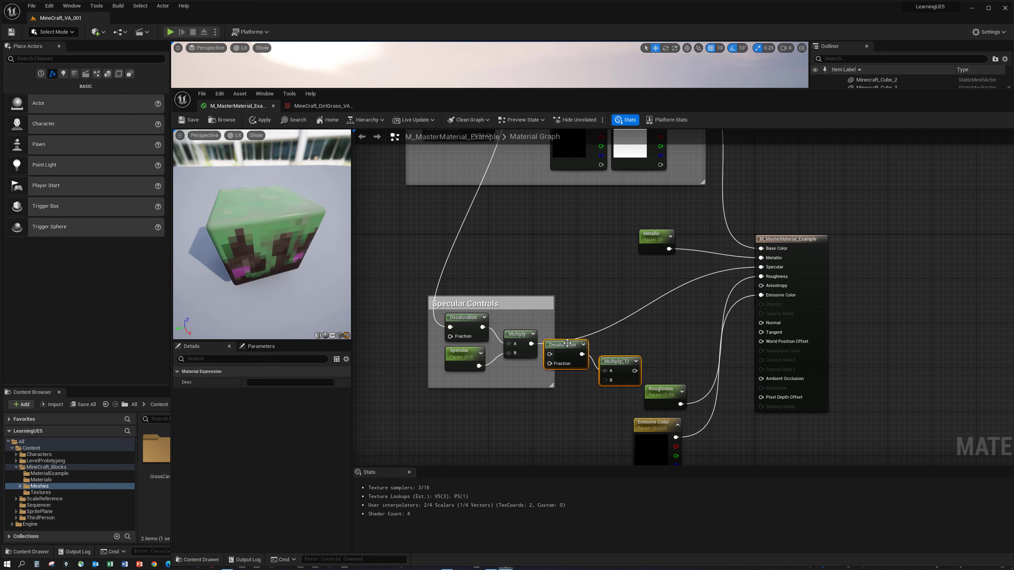
pyautogui.moveTo(567, 343); pyautogui.dragTo(644, 292)
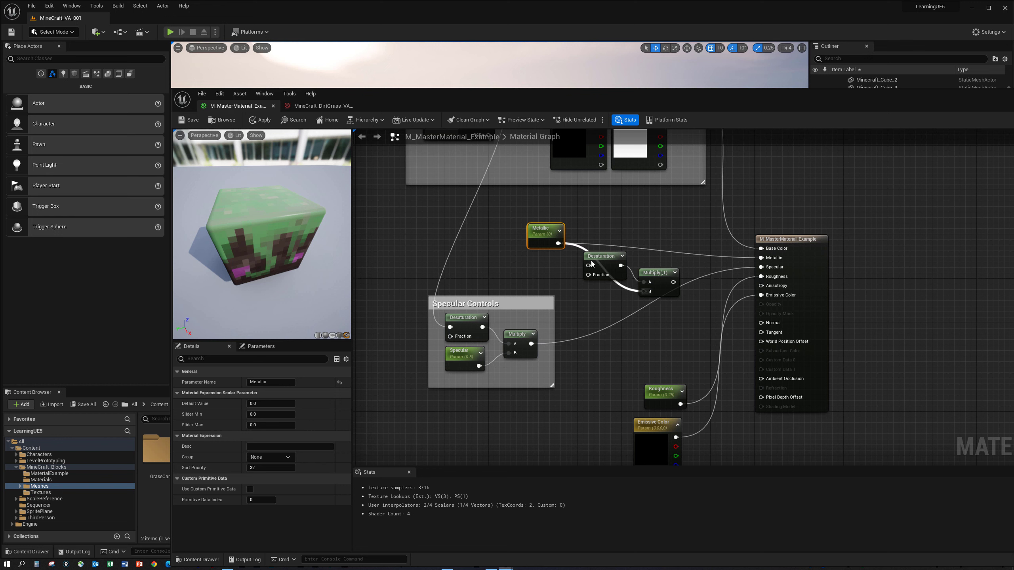
# Wire BaseColor RGB into the new Desaturation node and the Multiply node combining it with Metallic into the material's Metallic input.
pyautogui.moveTo(535, 226); pyautogui.dragTo(607, 291)
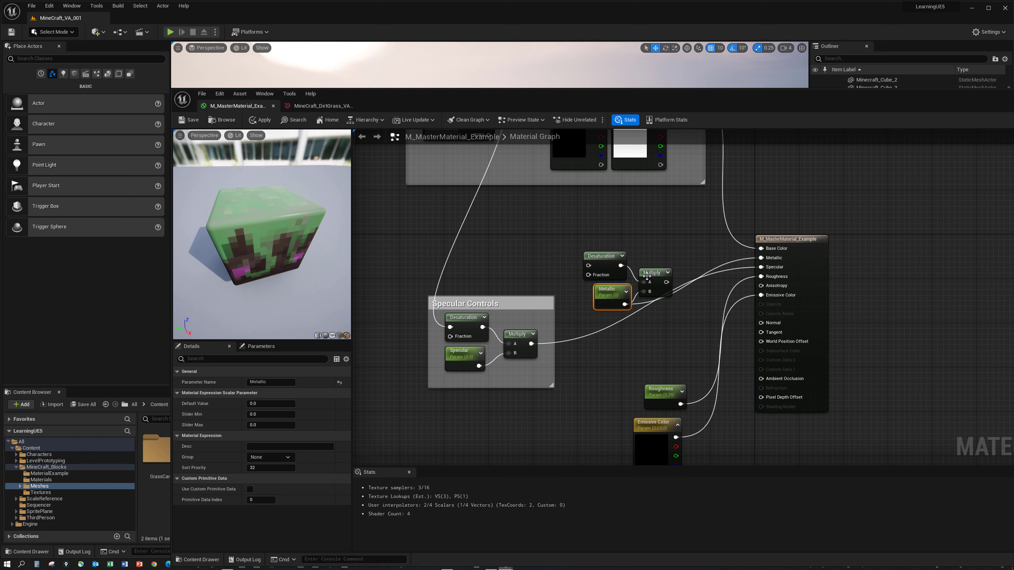
pyautogui.rightClick(666, 286)
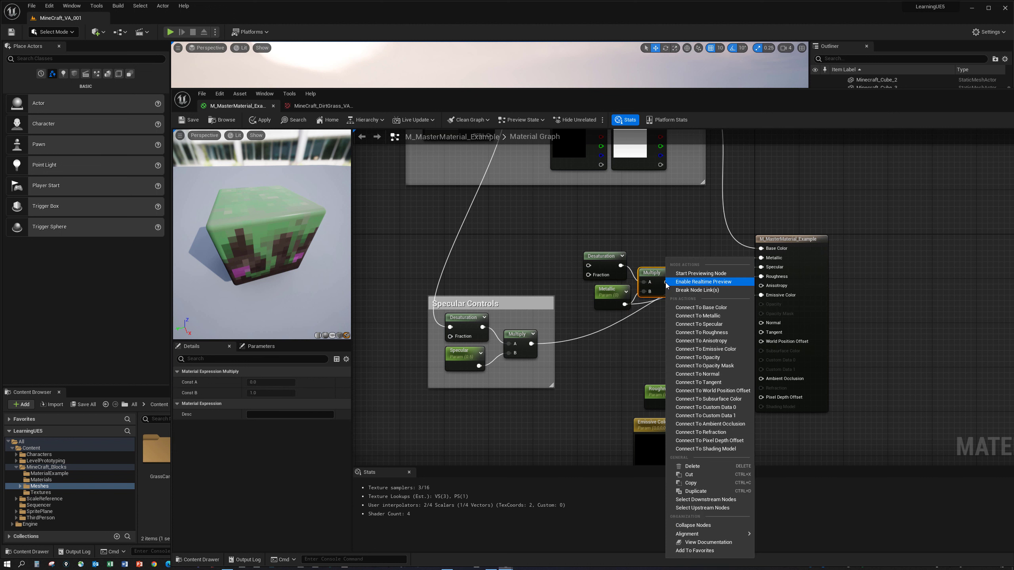
pyautogui.click(698, 316)
pyautogui.moveTo(598, 249); pyautogui.dragTo(585, 344, button='right')
pyautogui.click(592, 346)
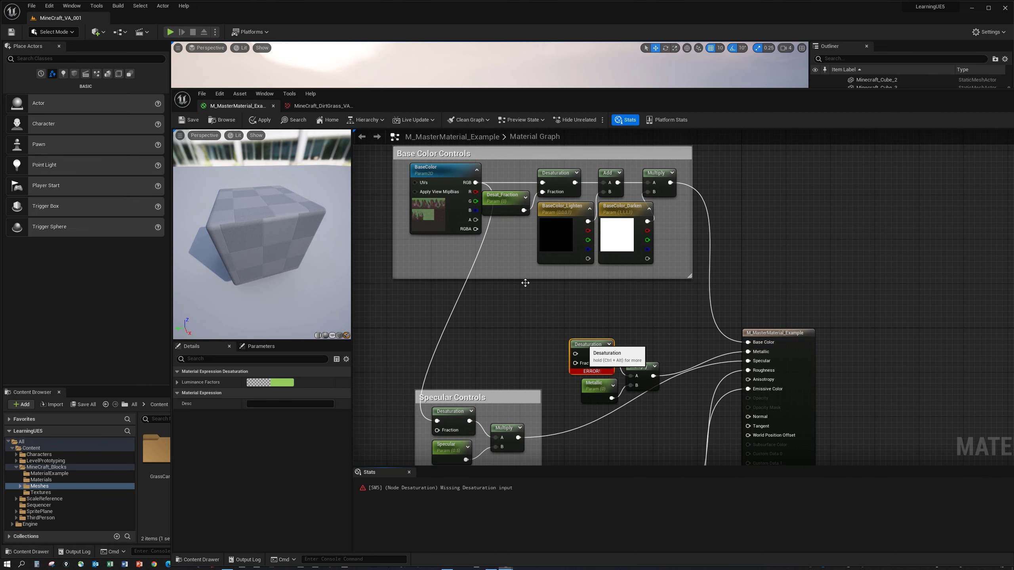
pyautogui.moveTo(475, 183); pyautogui.dragTo(575, 354)
pyautogui.moveTo(600, 342); pyautogui.dragTo(590, 300, button='right')
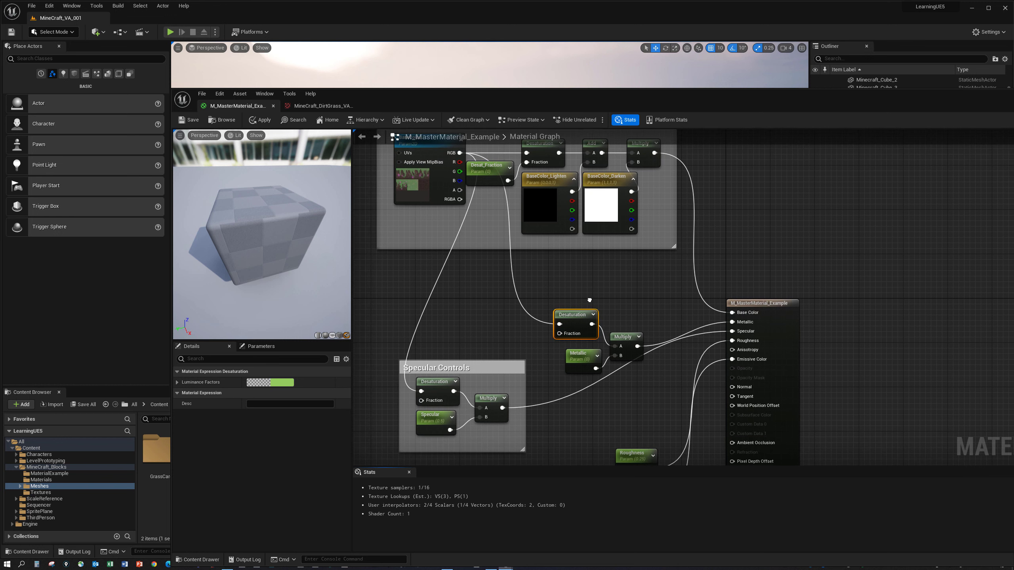
# Move the Desaturation, Metallic and Multiply nodes slightly up and enclose them in a comment box titled "Metallic Controls".
pyautogui.moveTo(630, 382); pyautogui.dragTo(554, 297)
pyautogui.moveTo(623, 339); pyautogui.dragTo(612, 311)
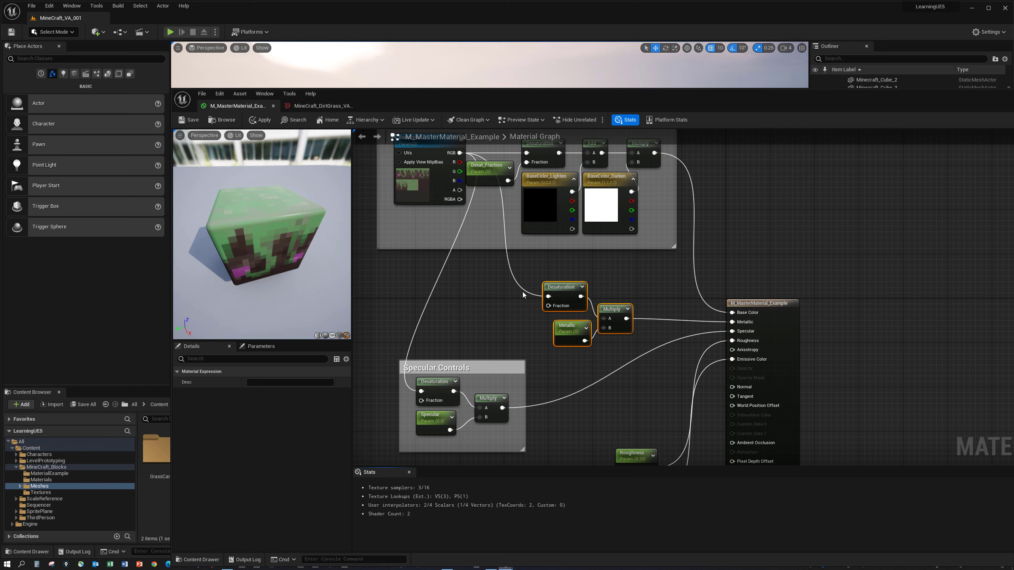
pyautogui.moveTo(528, 272); pyautogui.dragTo(644, 354)
pyautogui.press('c')
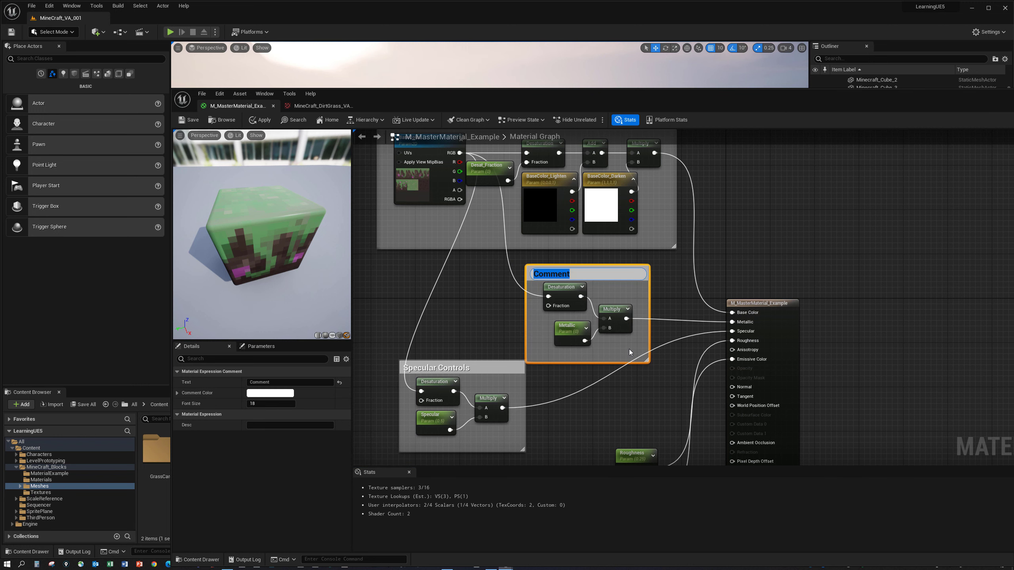
pyautogui.write('Metall')
pyautogui.write('ic Conr4r')
pyautogui.press('BackSpace')
pyautogui.press('BackSpace')
pyautogui.press('BackSpace')
pyautogui.write('trols')
pyautogui.press('Return')
# Adjust the positions of both control groups and move the Roughness and Emissive Color nodes lower to free space.
pyautogui.moveTo(447, 367); pyautogui.dragTo(435, 378)
pyautogui.moveTo(505, 345); pyautogui.dragTo(478, 311, button='right')
pyautogui.moveTo(572, 239); pyautogui.dragTo(566, 241)
pyautogui.moveTo(592, 288); pyautogui.dragTo(589, 200, button='right')
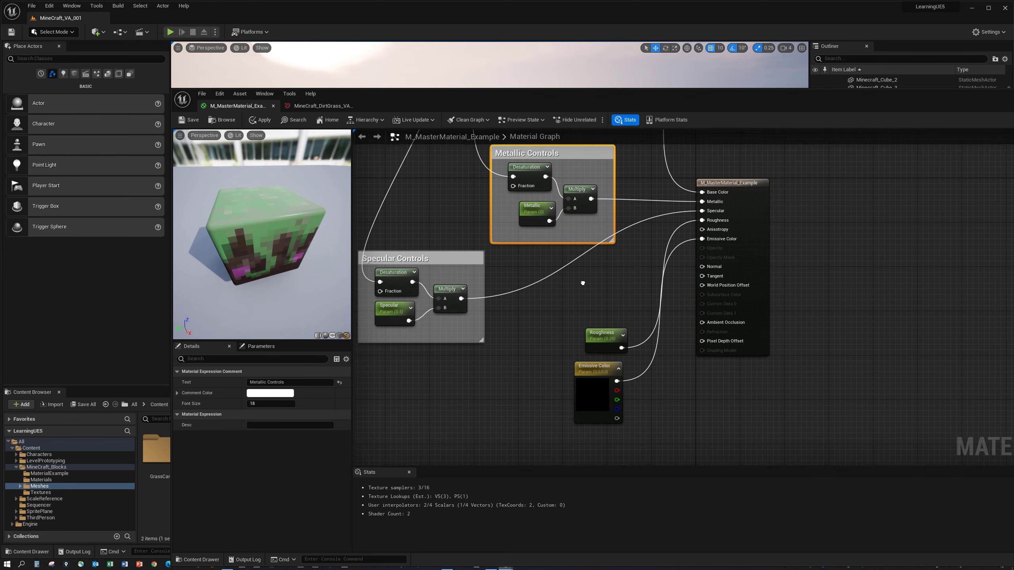
pyautogui.moveTo(544, 320); pyautogui.dragTo(601, 410)
pyautogui.moveTo(601, 342); pyautogui.dragTo(595, 442)
pyautogui.moveTo(531, 351); pyautogui.dragTo(520, 363, button='right')
# Duplicate the Desaturation and Multiply nodes, combining desaturated BaseColor with the Roughness parameter into the material's Roughness input.
pyautogui.moveTo(471, 274); pyautogui.dragTo(402, 296)
pyautogui.hotkey('ctrl', 'c')
pyautogui.hotkey('ctrl', 'v')
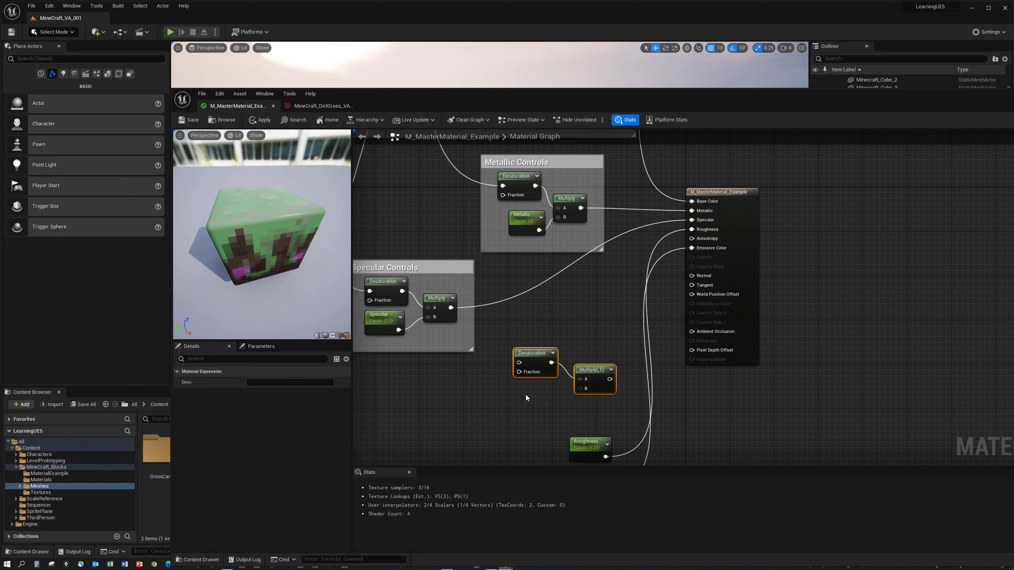
pyautogui.moveTo(584, 439); pyautogui.dragTo(692, 230)
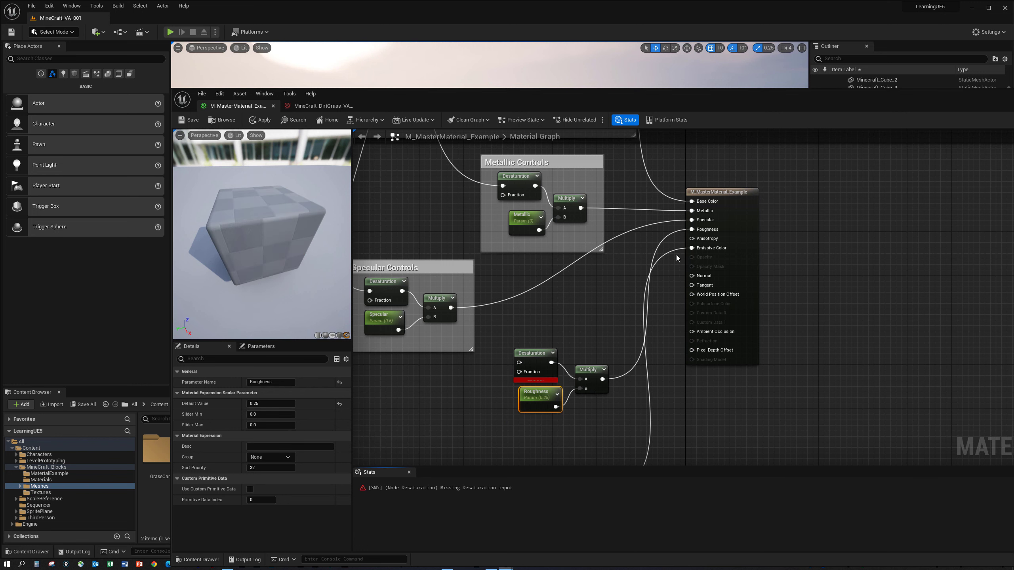
pyautogui.scroll(-5, 547, 368)
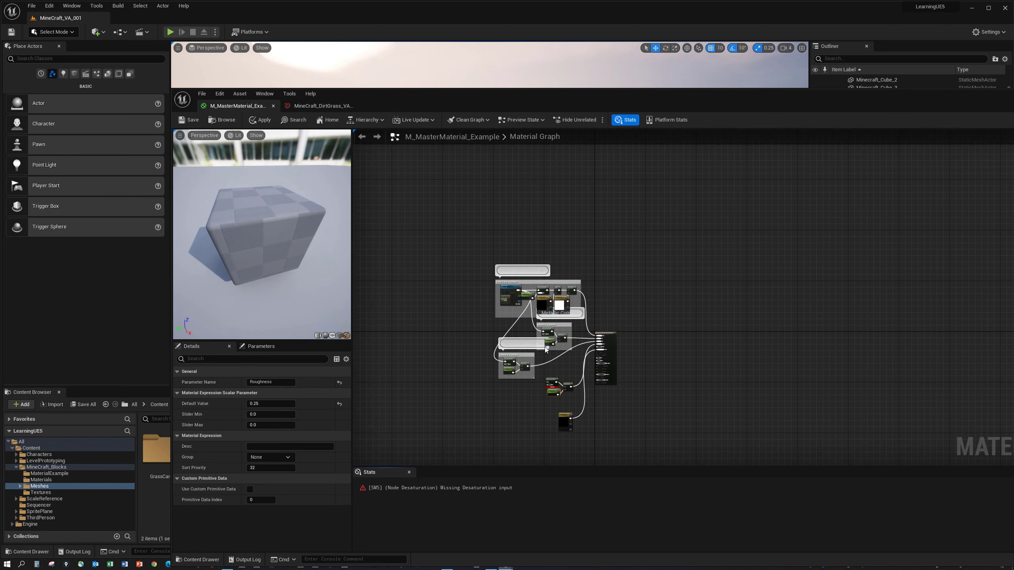
pyautogui.scroll(3, 501, 286)
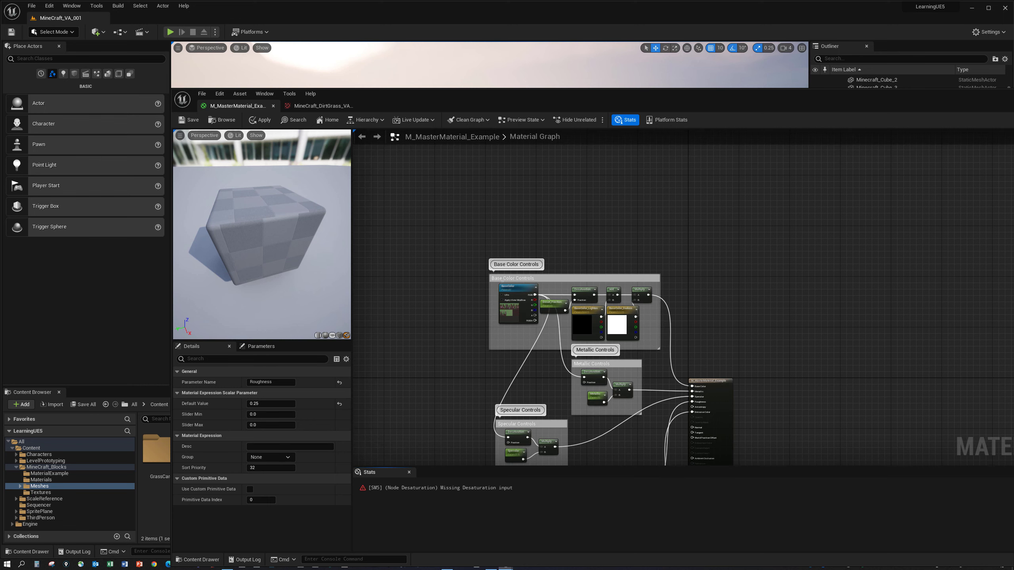
pyautogui.moveTo(565, 339); pyautogui.dragTo(523, 251, button='right')
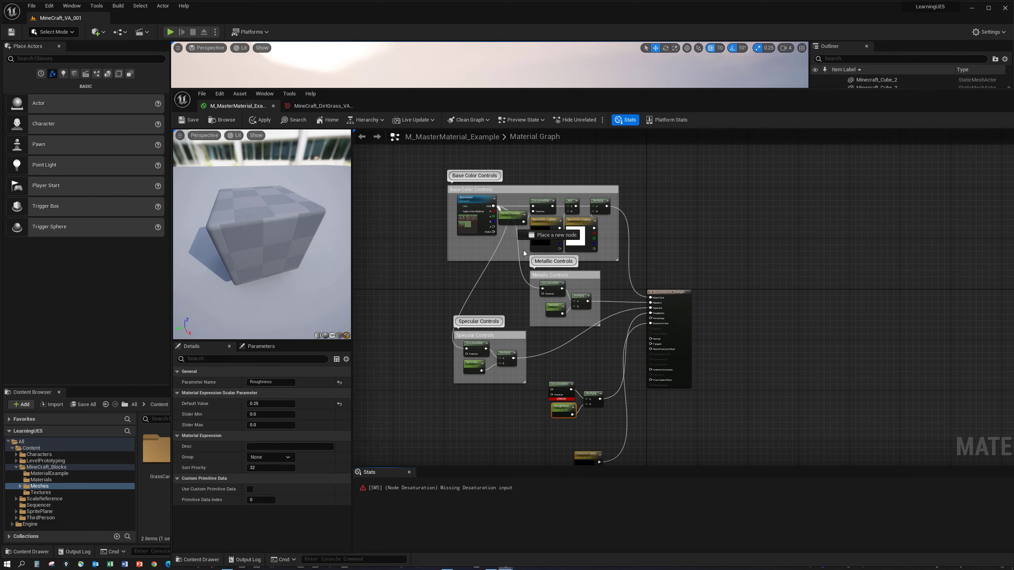
# Enclose the Roughness parameter and its Desaturation and Multiply nodes in a comment box titled "Roughness Controls" and shift it slightly up.
pyautogui.moveTo(523, 251); pyautogui.dragTo(606, 434)
pyautogui.press('c')
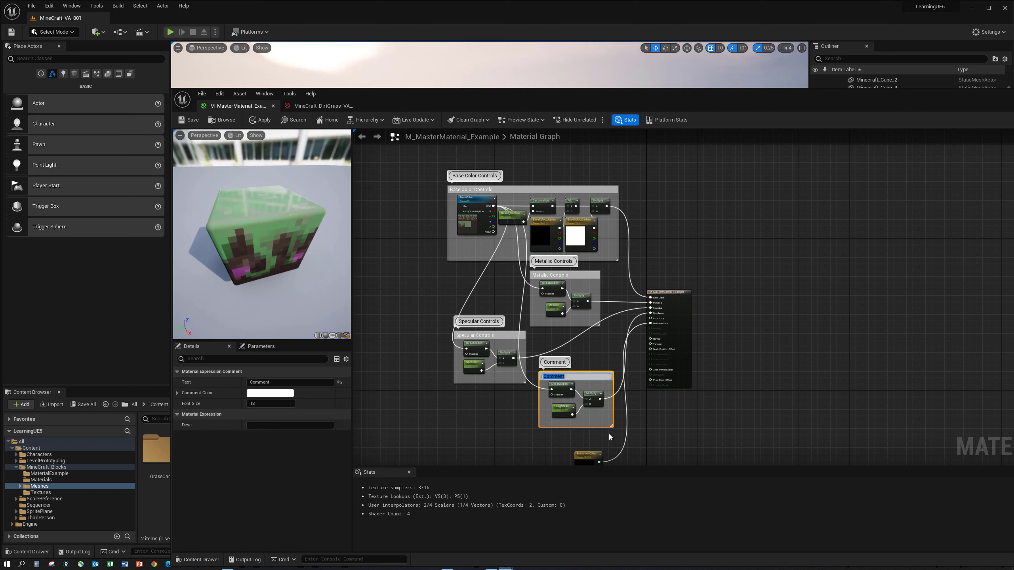
pyautogui.write('Rou')
pyautogui.write('ght')
pyautogui.write('ness')
pyautogui.write(' Con')
pyautogui.write('trols')
pyautogui.press('Return')
pyautogui.moveTo(575, 376); pyautogui.dragTo(572, 364)
# Paste Desaturation and Multiply copies below the Roughness group, place Emissive Color beside them and wire it into Multiply's B input.
pyautogui.scroll(3, 579, 431)
pyautogui.moveTo(579, 432); pyautogui.dragTo(612, 340, button='right')
pyautogui.moveTo(623, 389); pyautogui.dragTo(473, 338)
pyautogui.moveTo(553, 382)
pyautogui.mouseDown(button='right')
pyautogui.moveTo(562, 359)
pyautogui.moveTo(562, 379)
pyautogui.mouseUp(button='right')
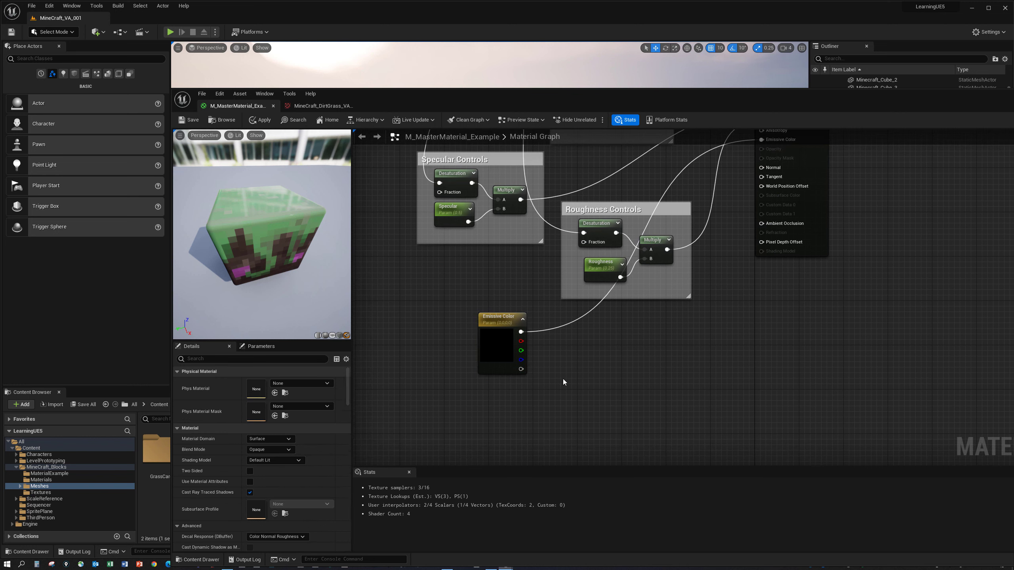
pyautogui.hotkey('ctrl', 'v')
pyautogui.moveTo(516, 315); pyautogui.dragTo(599, 408)
pyautogui.moveTo(580, 365); pyautogui.dragTo(601, 386, button='right')
pyautogui.scroll(-2, 595, 332)
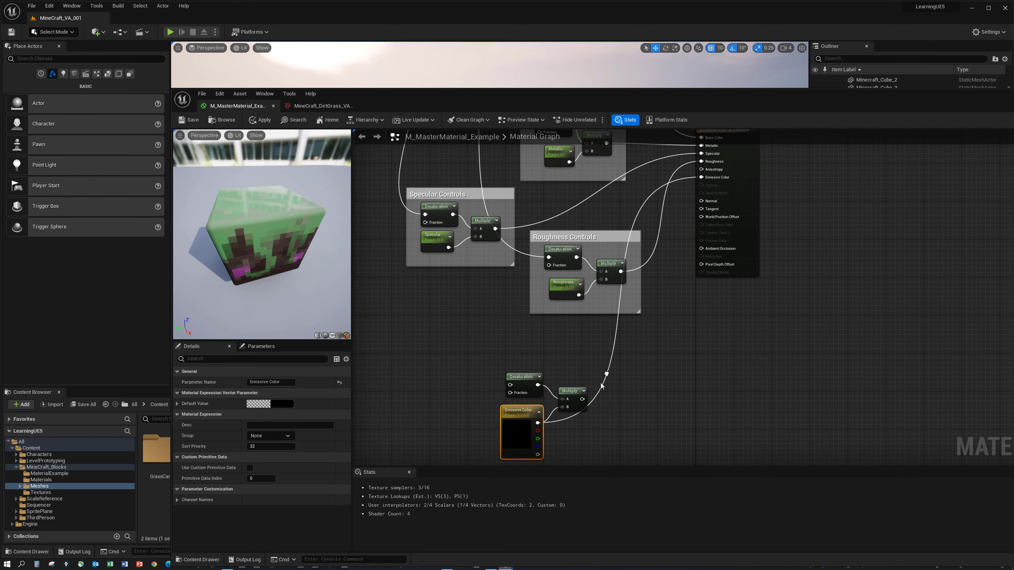
# Connect the new Multiply node to the material's Emissive Color input and feed BaseColor RGB into the new Desaturation node.
pyautogui.rightClick(582, 399)
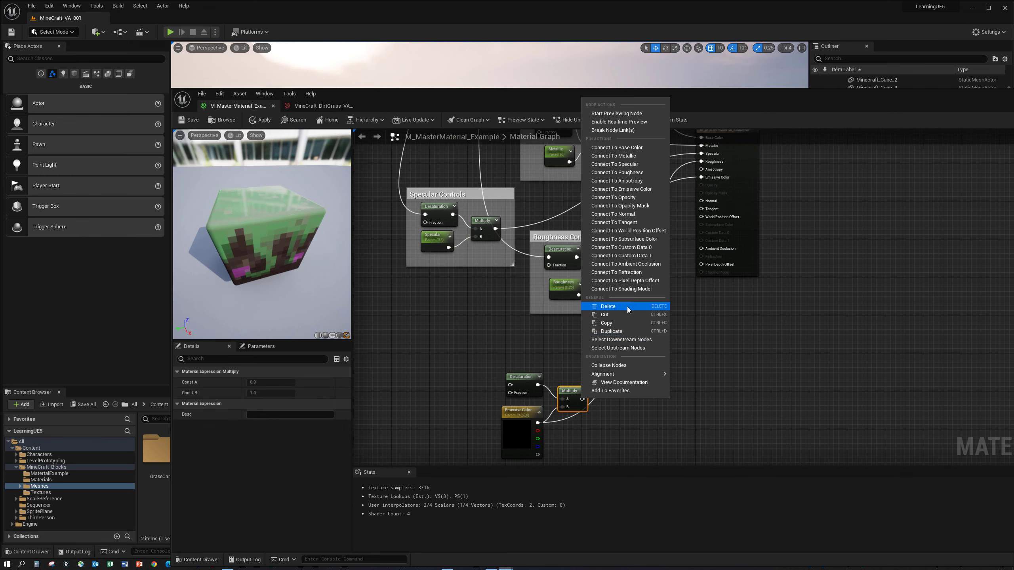
pyautogui.click(647, 189)
pyautogui.scroll(-2, 645, 193)
pyautogui.moveTo(645, 193); pyautogui.dragTo(637, 295, button='right')
pyautogui.moveTo(523, 175); pyautogui.dragTo(548, 423)
pyautogui.moveTo(558, 401); pyautogui.dragTo(539, 310, button='right')
# Enclose the Emissive Color, Desaturation and Multiply nodes in a comment box titled "Emissive Controls".
pyautogui.moveTo(478, 298); pyautogui.dragTo(594, 388)
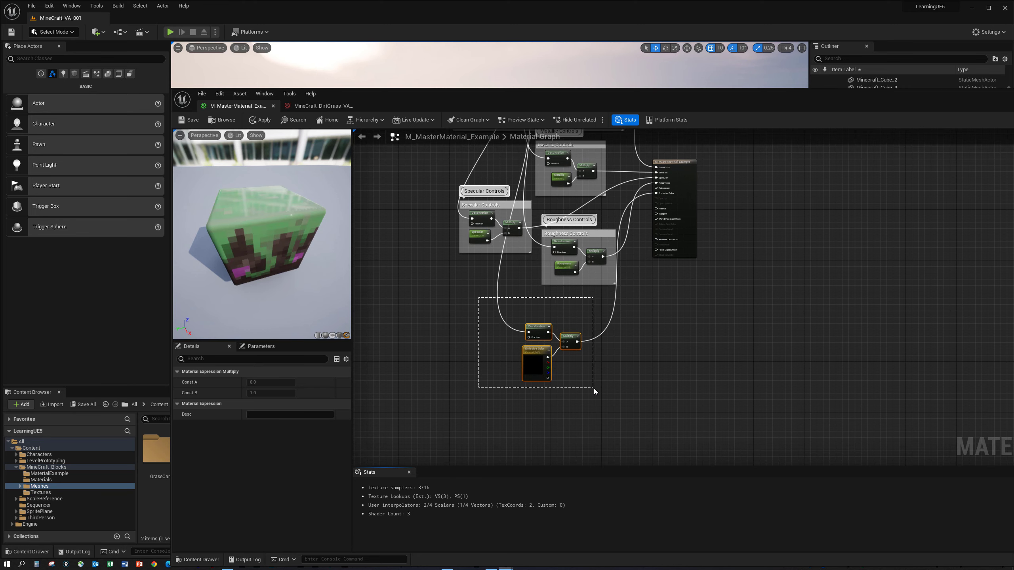
pyautogui.write('c')
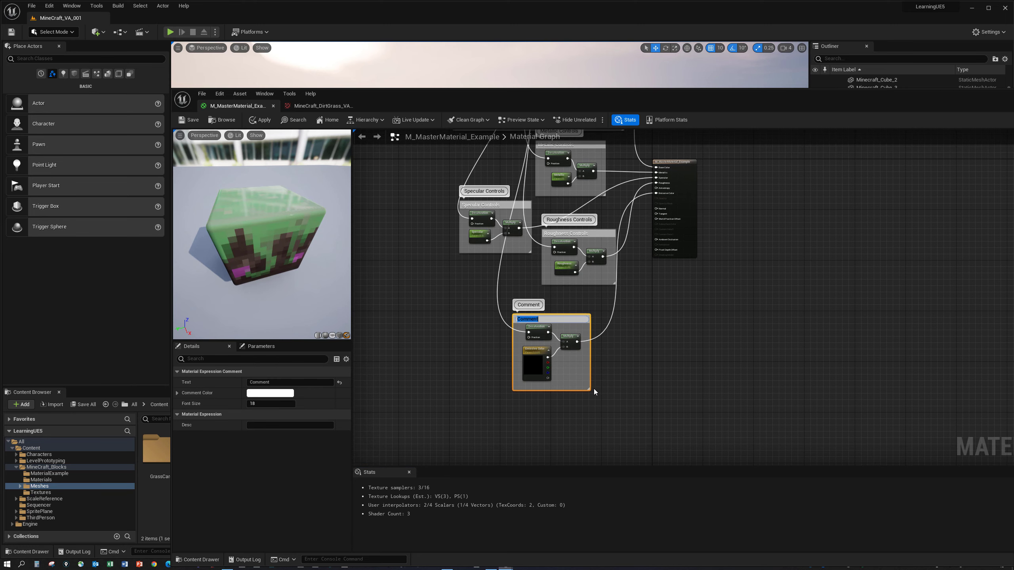
pyautogui.write('Emissive Controls')
pyautogui.press('Return')
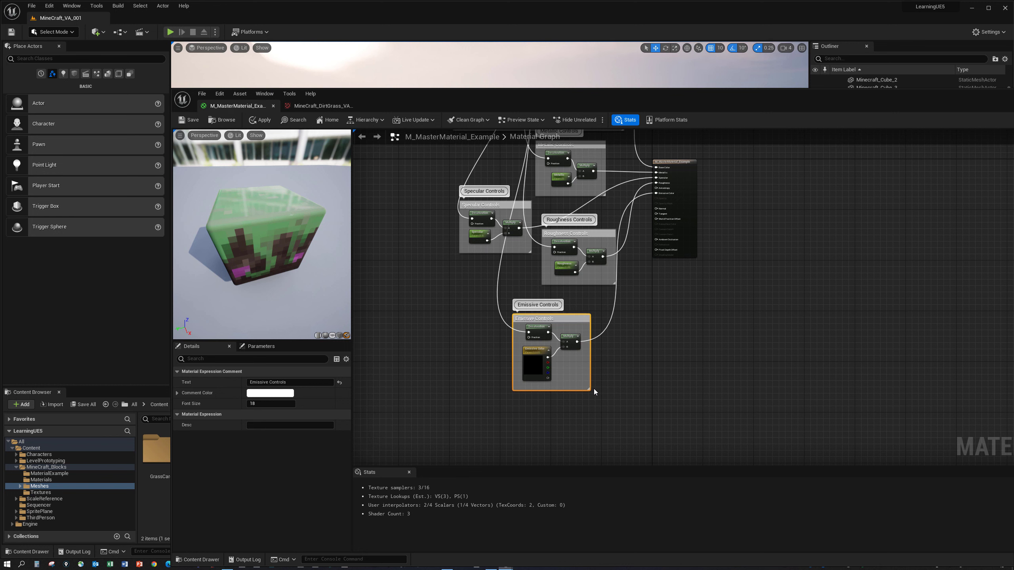
# Spread out the Metallic, Specular, Roughness and Emissive groups and raise the Base Color Controls group above them.
pyautogui.moveTo(555, 322)
pyautogui.mouseDown()
pyautogui.moveTo(580, 311)
pyautogui.moveTo(571, 332)
pyautogui.mouseUp()
pyautogui.moveTo(513, 202); pyautogui.dragTo(515, 266, button='right')
pyautogui.moveTo(515, 267)
pyautogui.mouseDown()
pyautogui.moveTo(483, 263)
pyautogui.moveTo(505, 260)
pyautogui.mouseUp()
pyautogui.moveTo(536, 332); pyautogui.dragTo(552, 299)
pyautogui.moveTo(496, 271); pyautogui.dragTo(544, 320, button='right')
pyautogui.moveTo(545, 320); pyautogui.dragTo(521, 363)
pyautogui.moveTo(632, 257)
pyautogui.mouseDown()
pyautogui.moveTo(534, 267)
pyautogui.moveTo(640, 265)
pyautogui.mouseUp()
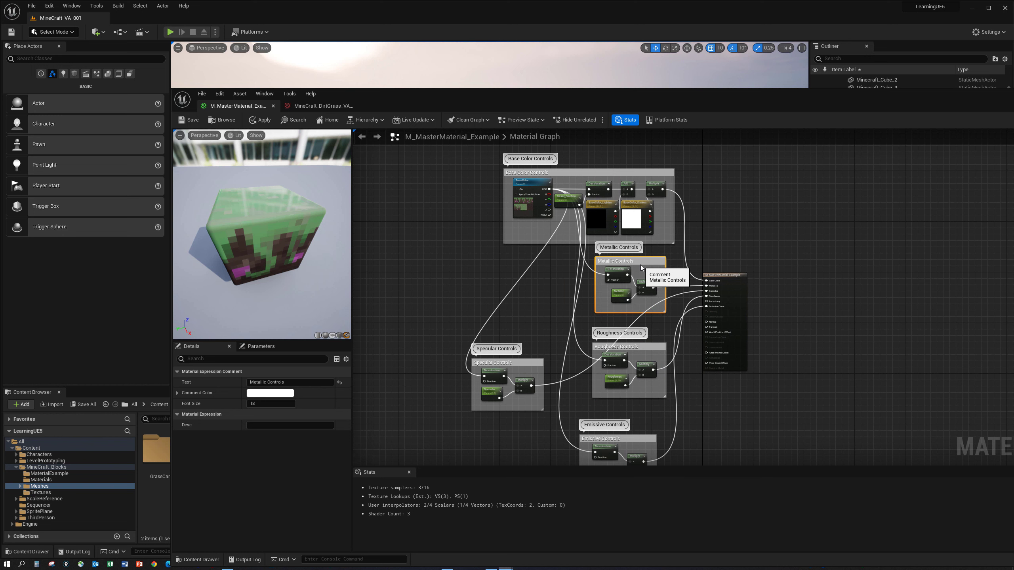
pyautogui.moveTo(673, 247); pyautogui.dragTo(658, 296, button='right')
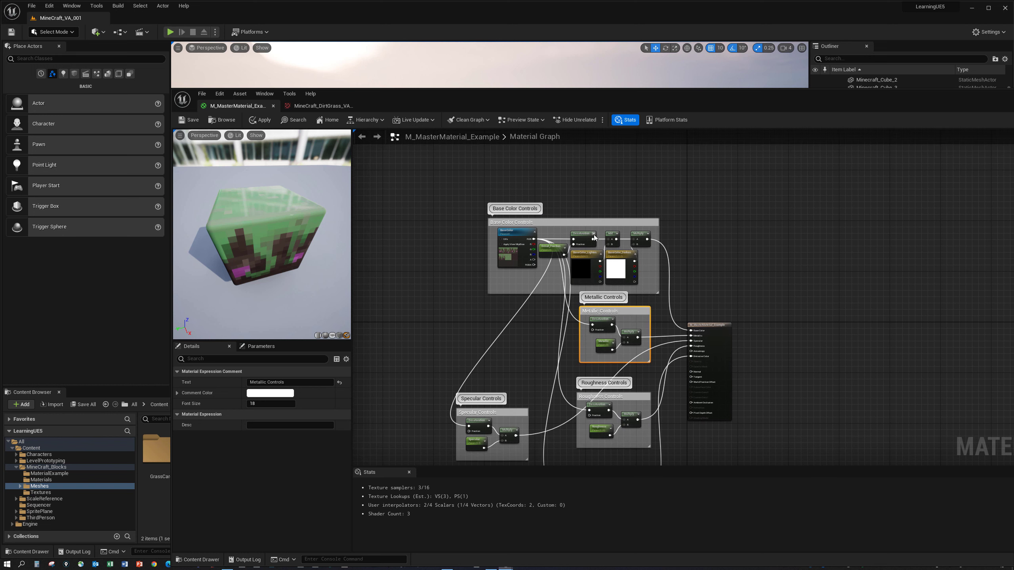
pyautogui.moveTo(584, 223); pyautogui.dragTo(580, 204)
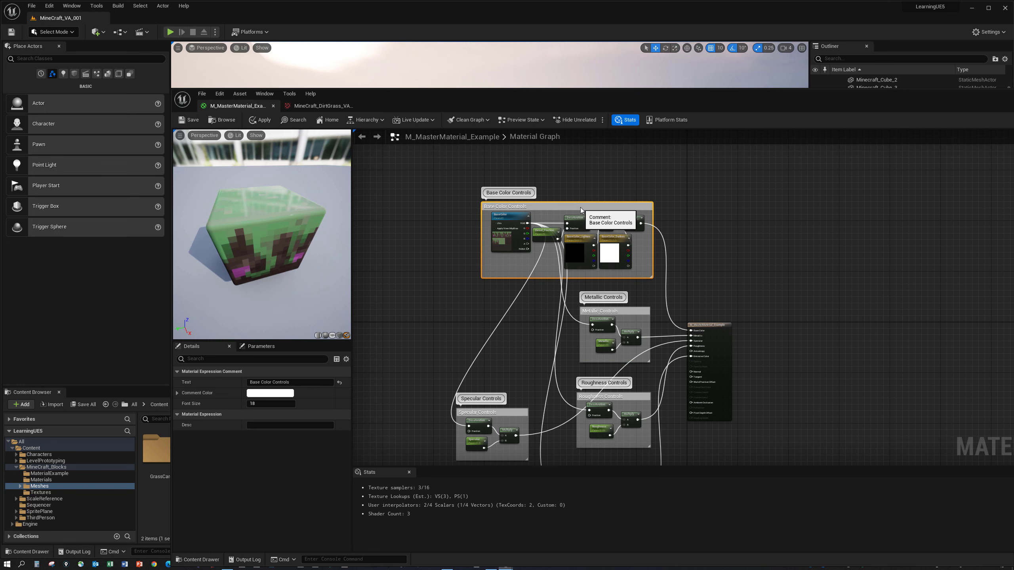
# Stack the Specular, Roughness and Emissive Controls groups in that order beneath Metallic Controls in one evenly spaced column.
pyautogui.moveTo(561, 317); pyautogui.dragTo(566, 220, button='right')
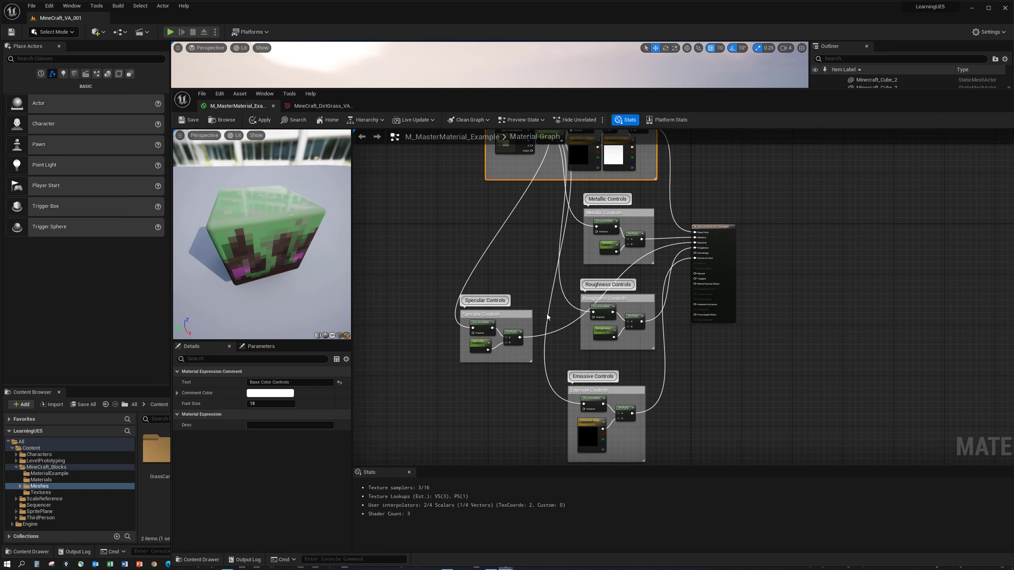
pyautogui.moveTo(546, 306); pyautogui.dragTo(551, 342, button='right')
pyautogui.moveTo(613, 356); pyautogui.dragTo(612, 307, button='right')
pyautogui.moveTo(595, 380); pyautogui.dragTo(601, 443)
pyautogui.moveTo(610, 288); pyautogui.dragTo(603, 370)
pyautogui.moveTo(488, 304); pyautogui.dragTo(613, 278)
pyautogui.moveTo(613, 278); pyautogui.dragTo(565, 302, button='right')
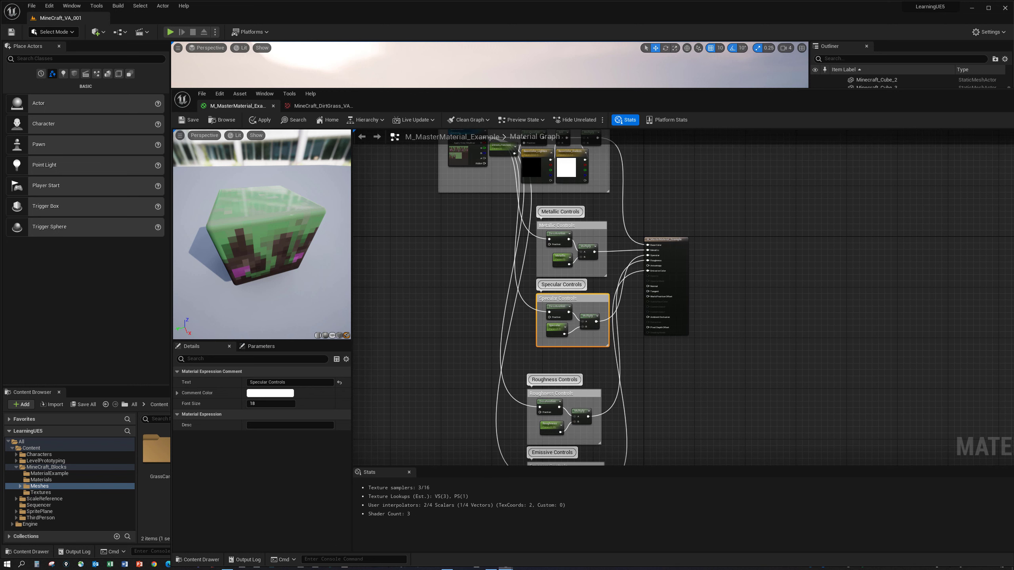
pyautogui.moveTo(569, 399); pyautogui.dragTo(578, 351, button='right')
pyautogui.moveTo(577, 352); pyautogui.dragTo(587, 330)
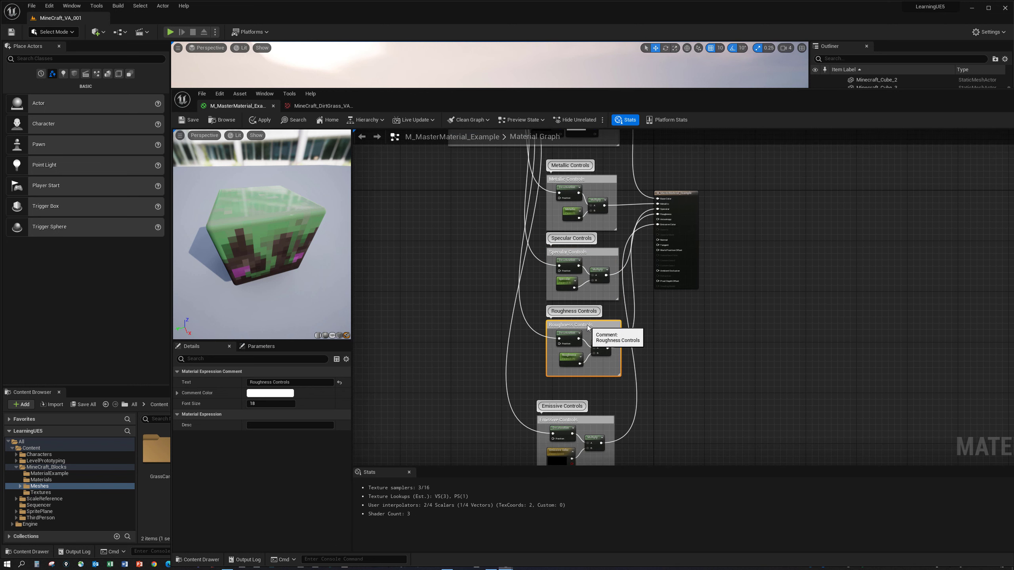
pyautogui.moveTo(598, 422); pyautogui.dragTo(599, 401, button='right')
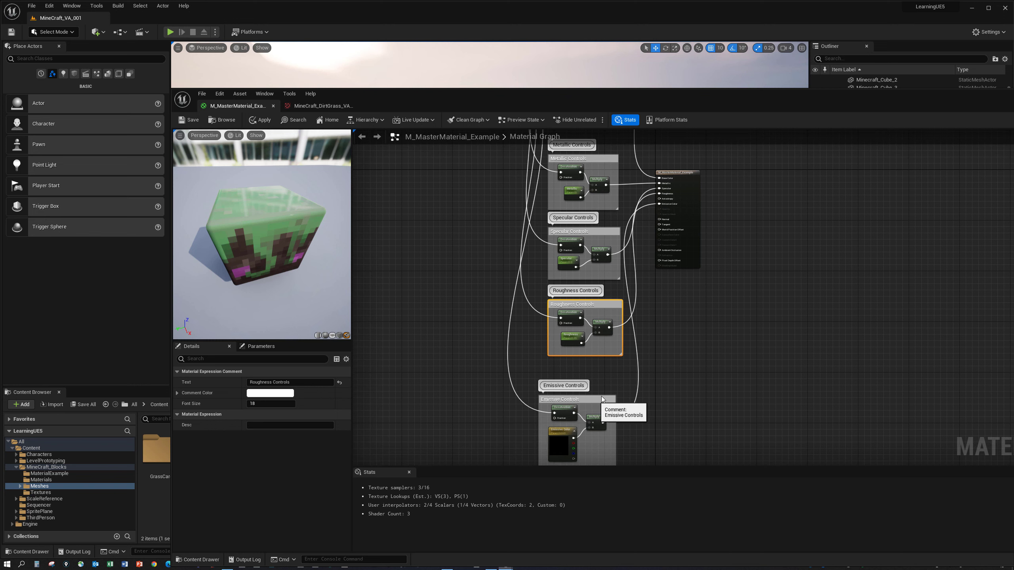
pyautogui.moveTo(599, 401); pyautogui.dragTo(602, 383)
# Add reroute nodes to the BaseColor wires feeding the Metallic and Specular Desaturation nodes, placing each level with its input.
pyautogui.moveTo(606, 149); pyautogui.dragTo(626, 281, button='right')
pyautogui.scroll(2, 543, 248)
pyautogui.moveTo(542, 248); pyautogui.dragTo(553, 180, button='right')
pyautogui.doubleClick(578, 245)
pyautogui.moveTo(578, 245); pyautogui.dragTo(589, 379)
pyautogui.doubleClick(559, 289)
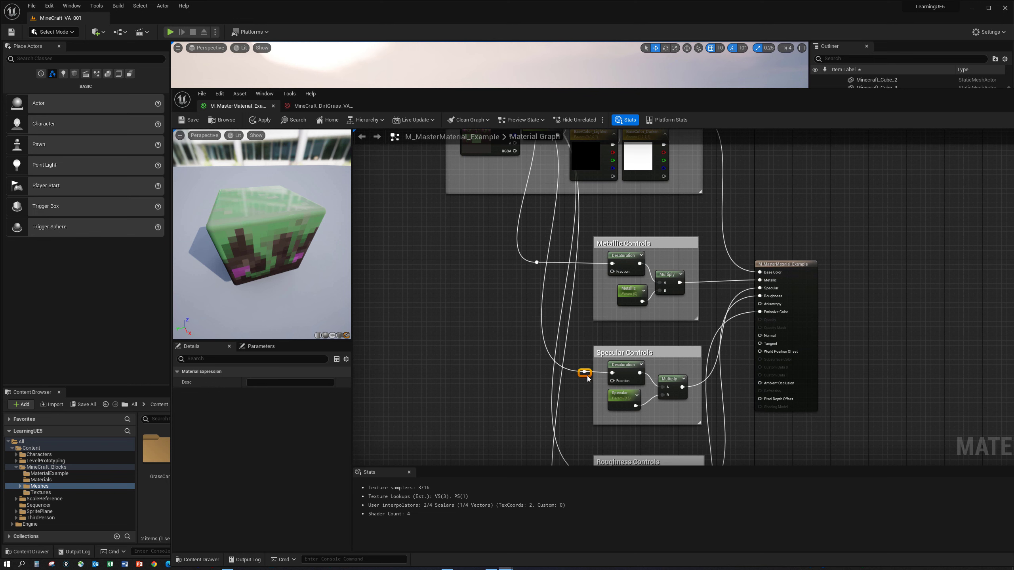
# Straighten the connection between the reroute node and the Desaturation node in Specular Controls.
pyautogui.moveTo(588, 379); pyautogui.dragTo(529, 330, button='right')
pyautogui.scroll(1, 529, 330)
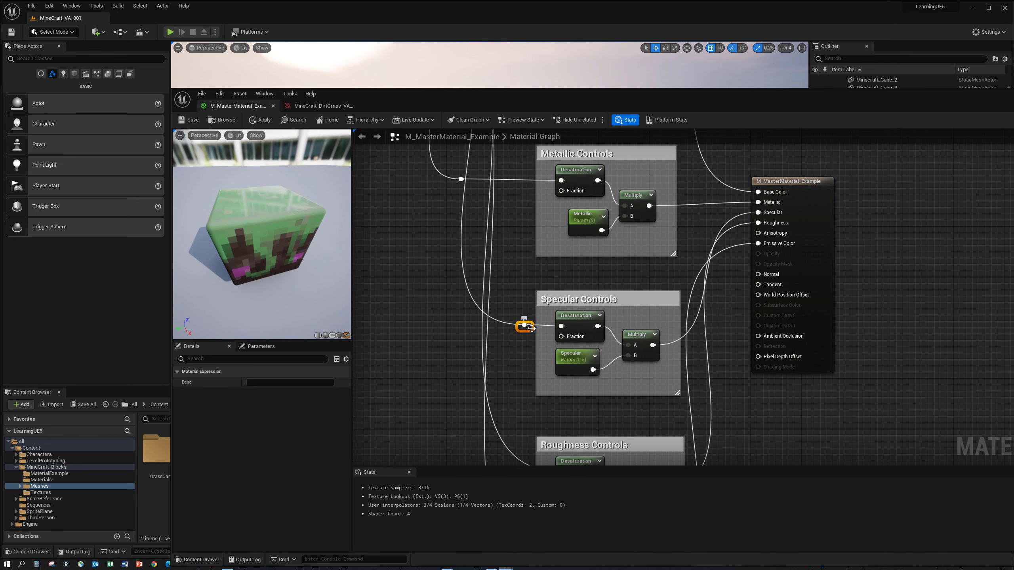
pyautogui.keyDown('shift'); pyautogui.click(572, 318); pyautogui.keyUp('shift')
pyautogui.rightClick(572, 318)
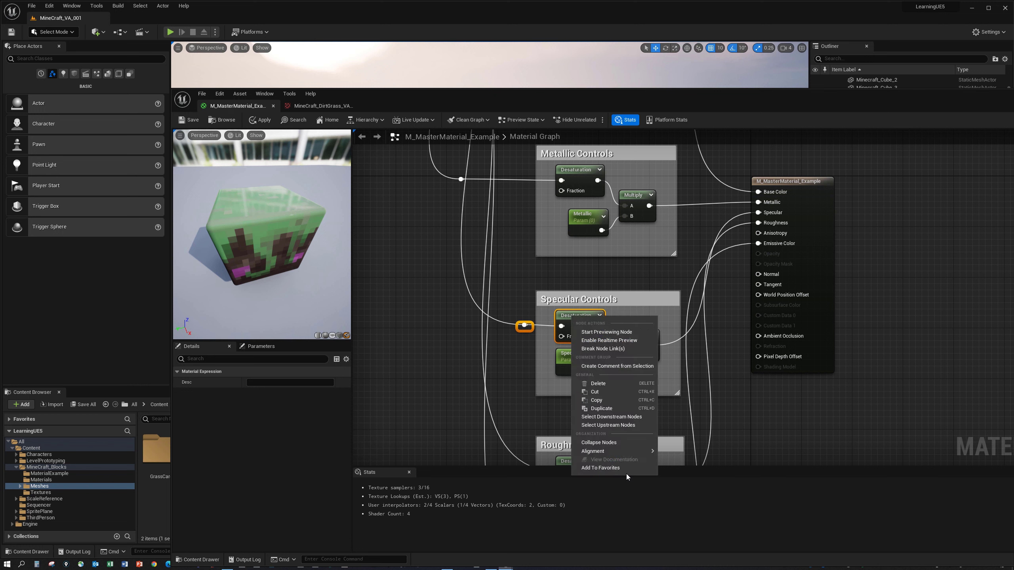
pyautogui.moveTo(625, 455)
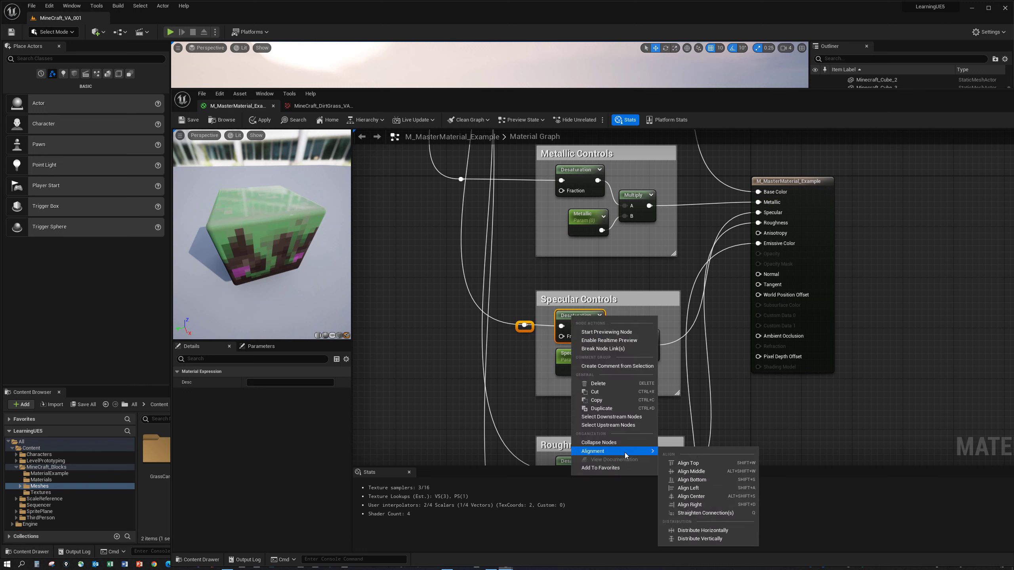
pyautogui.click(717, 514)
# Add reroute nodes to the BaseColor wires feeding the Roughness and Emissive Desaturation nodes, placing each just before its group.
pyautogui.scroll(-3, 598, 155)
pyautogui.click(540, 291)
pyautogui.scroll(-1, 540, 292)
pyautogui.moveTo(536, 265); pyautogui.dragTo(535, 332, button='right')
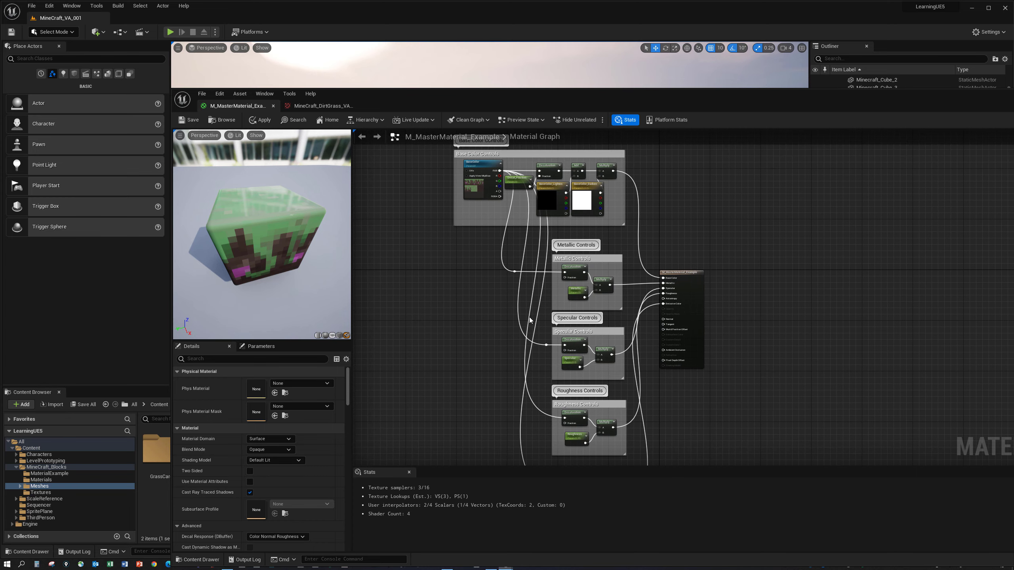
pyautogui.doubleClick(531, 321)
pyautogui.moveTo(531, 322); pyautogui.dragTo(551, 418)
pyautogui.moveTo(528, 455); pyautogui.dragTo(528, 389, button='right')
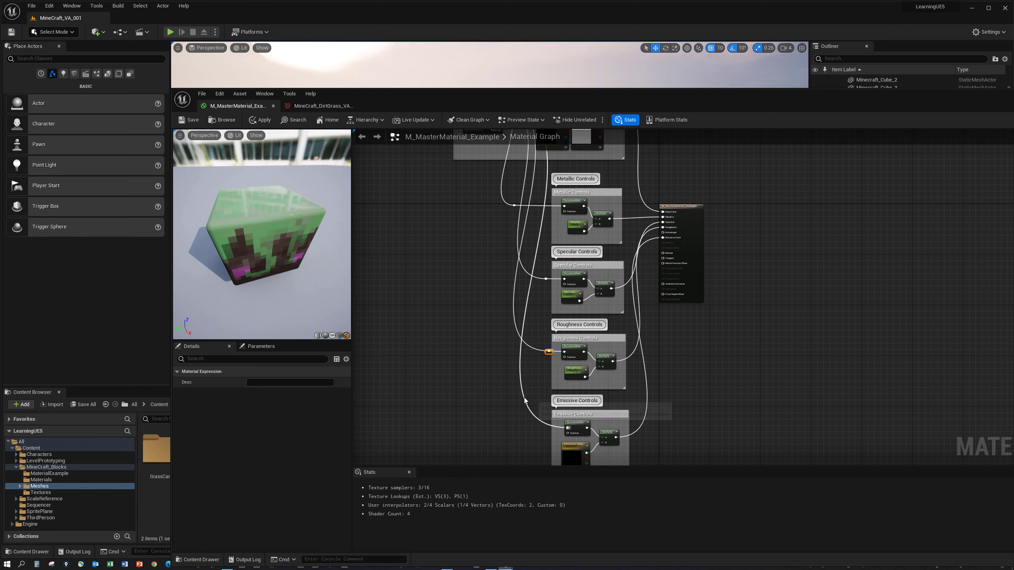
pyautogui.doubleClick(525, 400)
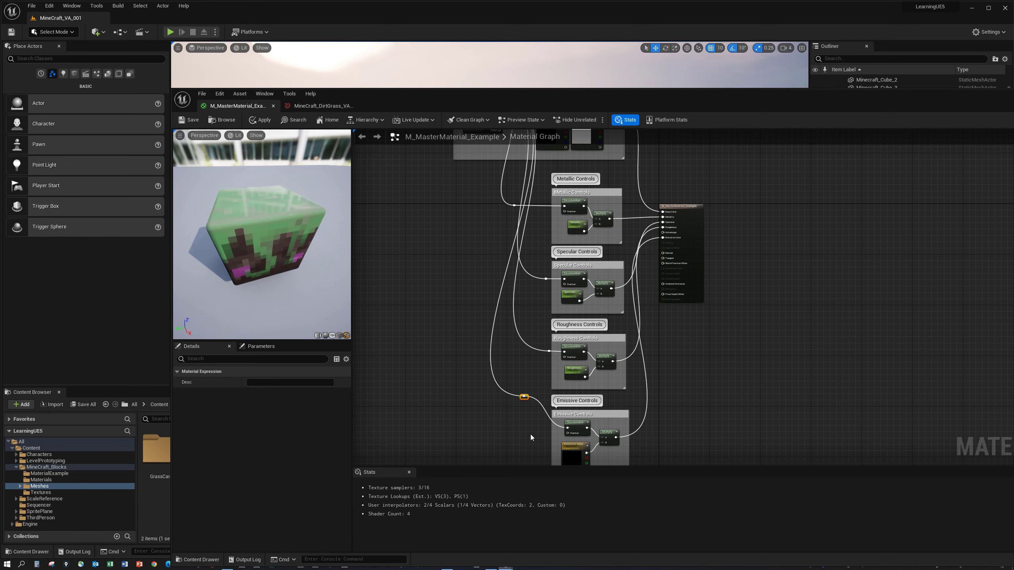
pyautogui.moveTo(526, 399); pyautogui.dragTo(555, 434)
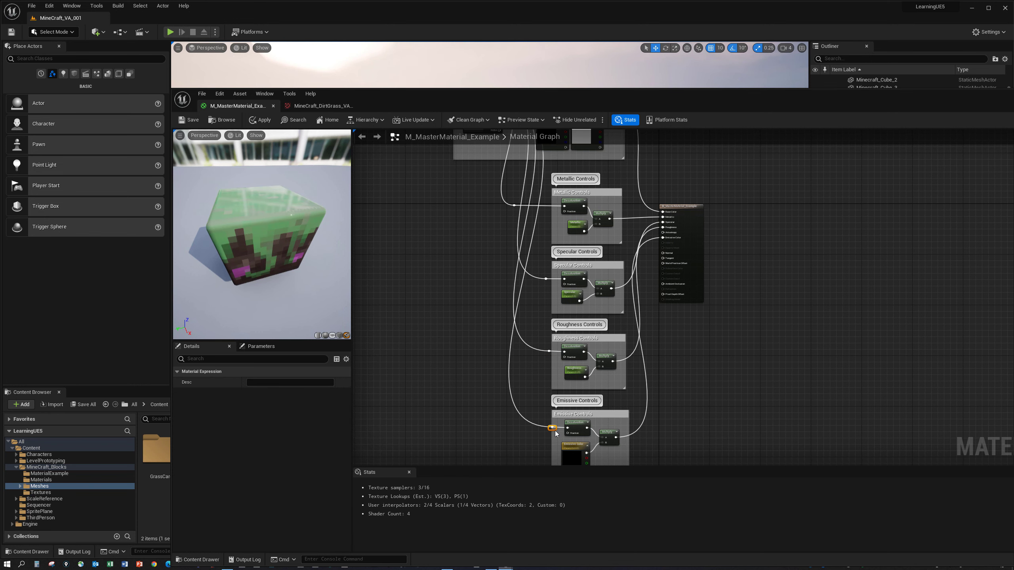
# Add a reroute node to the wire from the Specular Multiply node and place it beside the material's Specular input.
pyautogui.moveTo(518, 350); pyautogui.dragTo(461, 267, button='right')
pyautogui.scroll(3, 564, 339)
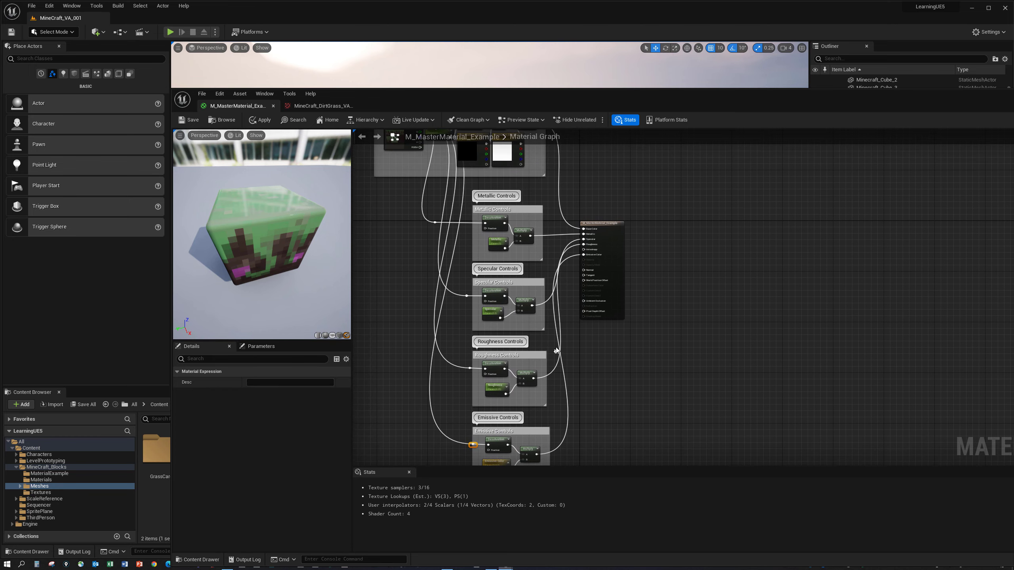
pyautogui.moveTo(574, 301); pyautogui.dragTo(590, 396, button='right')
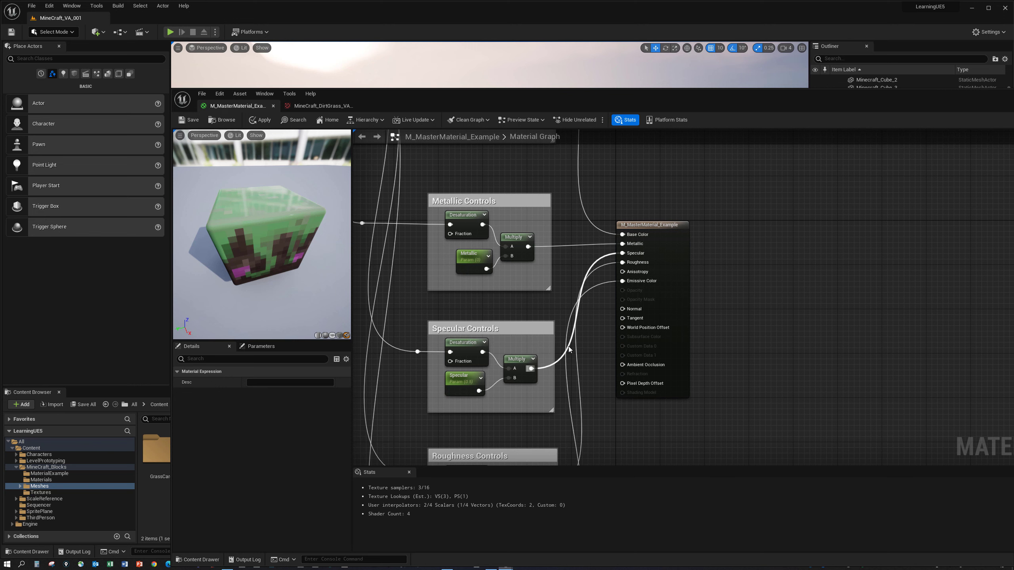
pyautogui.doubleClick(569, 350)
pyautogui.moveTo(569, 350); pyautogui.dragTo(591, 257)
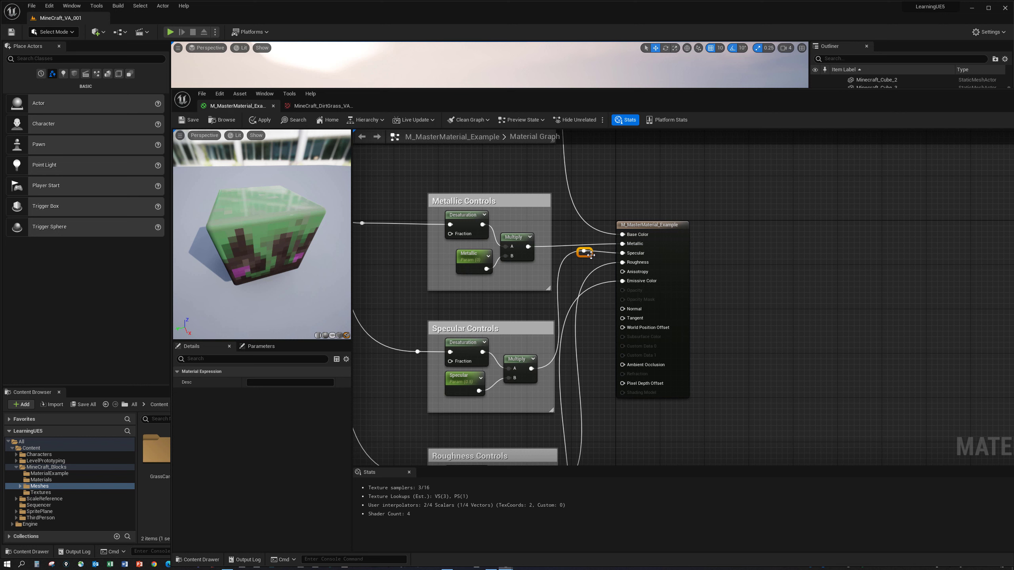
# Straighten the connection between the Specular output's reroute node and the material's result node.
pyautogui.rightClick(590, 257)
pyautogui.moveTo(639, 399)
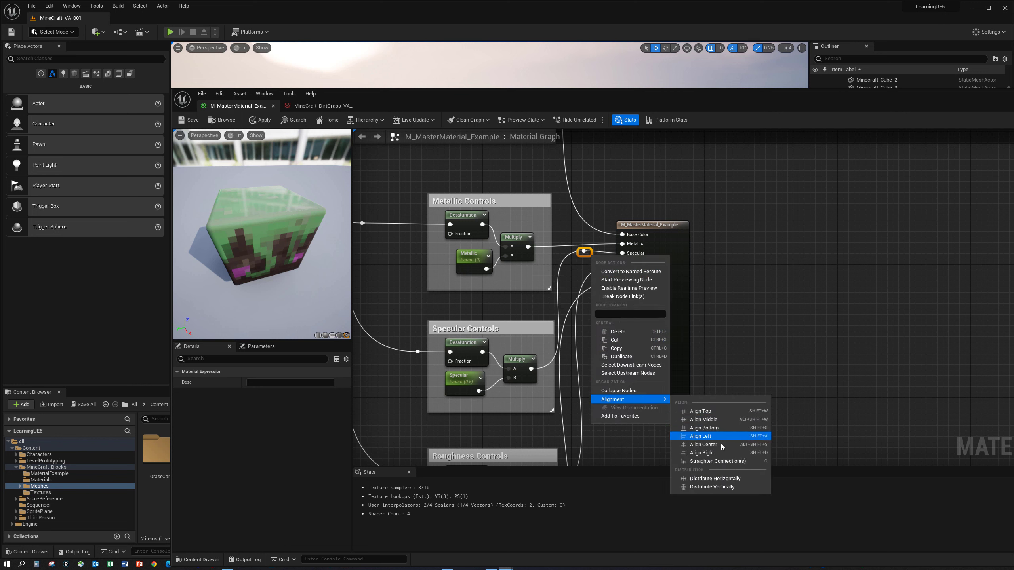
pyautogui.click(721, 461)
pyautogui.keyDown('shift'); pyautogui.click(649, 225); pyautogui.keyUp('shift')
pyautogui.rightClick(588, 255)
pyautogui.click(728, 461)
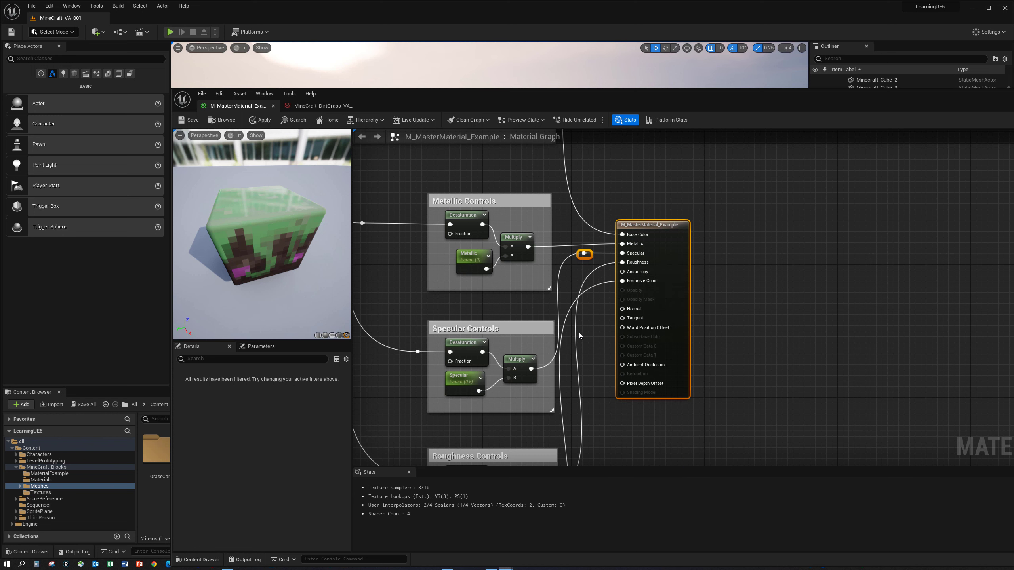
# Add a reroute node to the Roughness Multiply output wire and place it beside the material's Roughness input.
pyautogui.moveTo(586, 337); pyautogui.dragTo(594, 280, button='right')
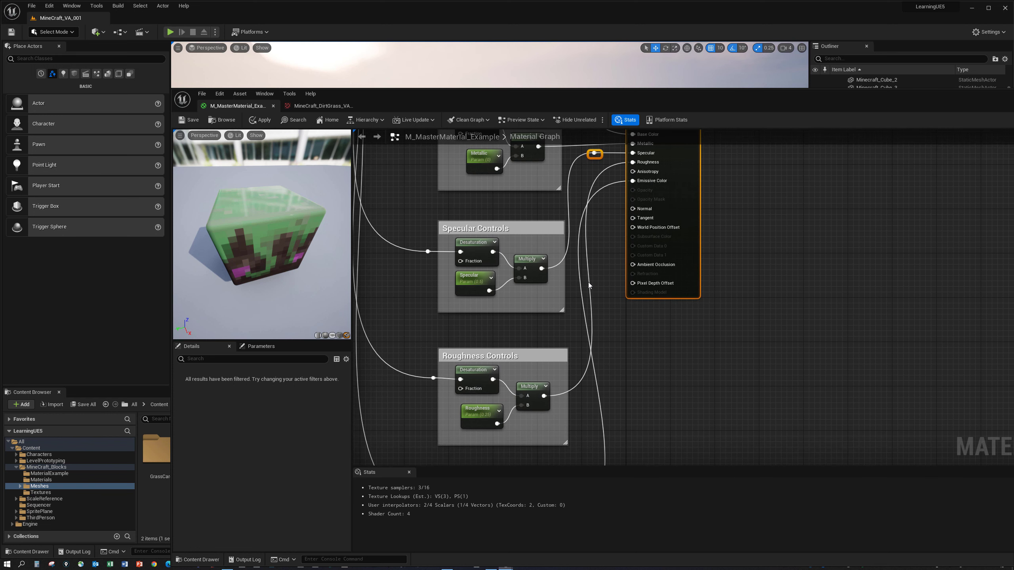
pyautogui.doubleClick(588, 282)
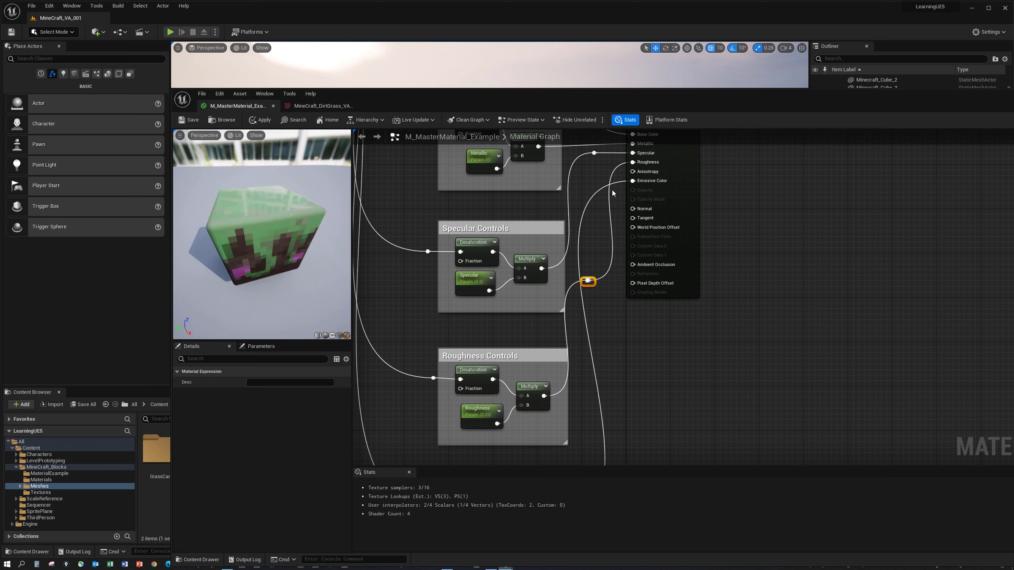
pyautogui.moveTo(588, 281); pyautogui.dragTo(623, 167)
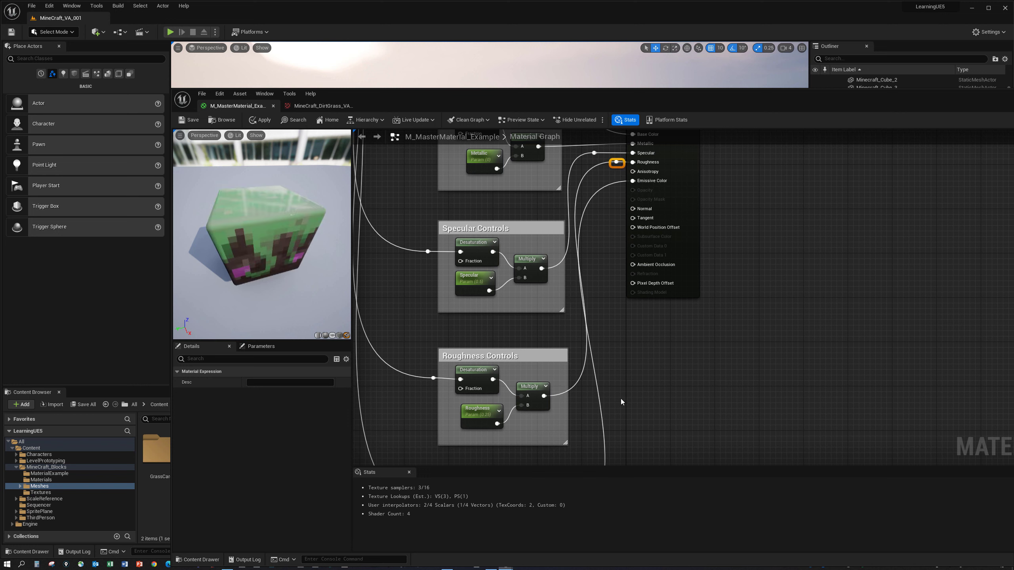
# Add two reroute nodes to the Emissive Multiply output wire, one beside the material's Emissive Color input and one just outside the Emissive Controls group.
pyautogui.doubleClick(599, 393)
pyautogui.moveTo(599, 393); pyautogui.dragTo(611, 184)
pyautogui.click(587, 388)
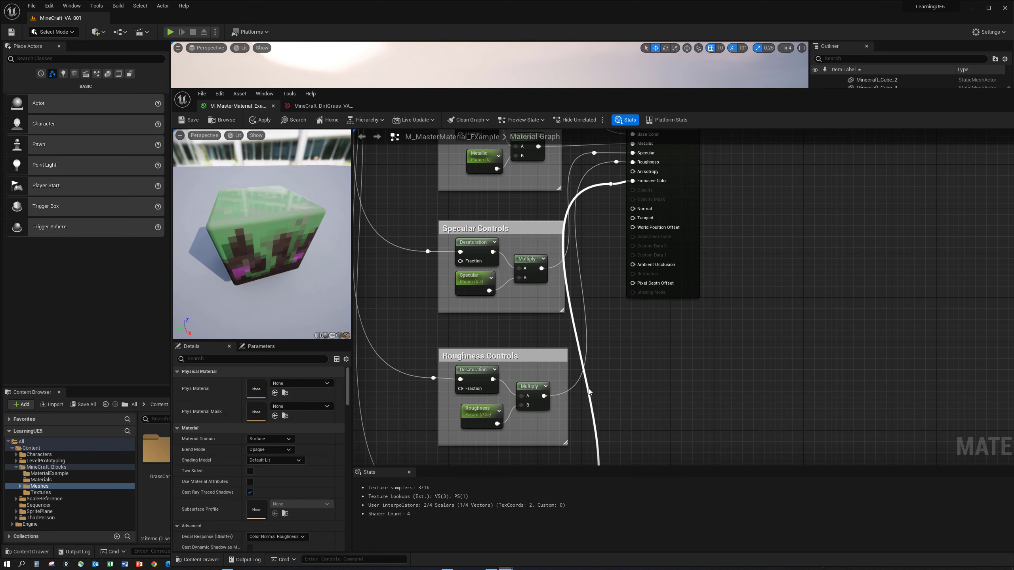
pyautogui.doubleClick(589, 392)
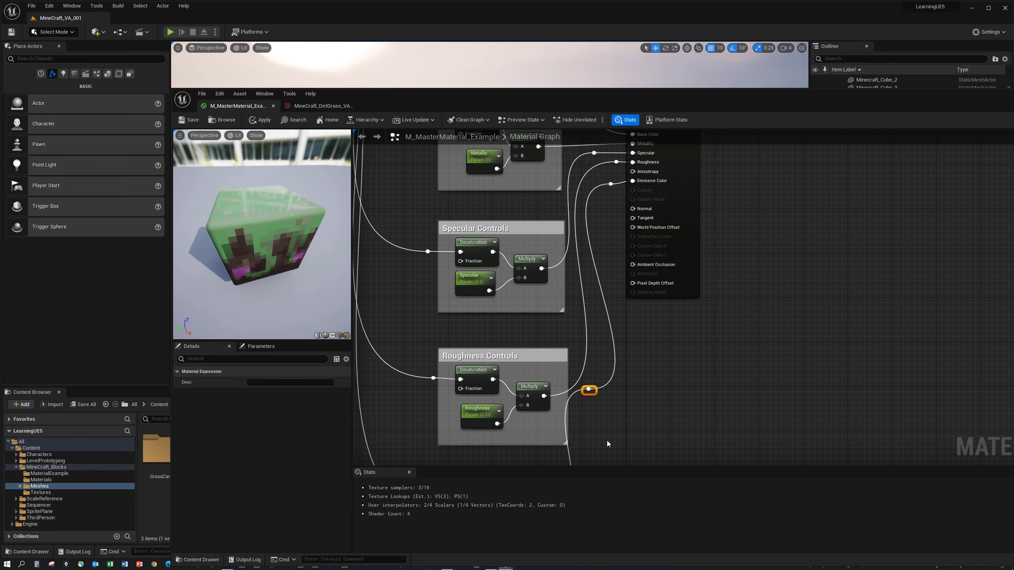
pyautogui.moveTo(594, 395); pyautogui.dragTo(568, 222)
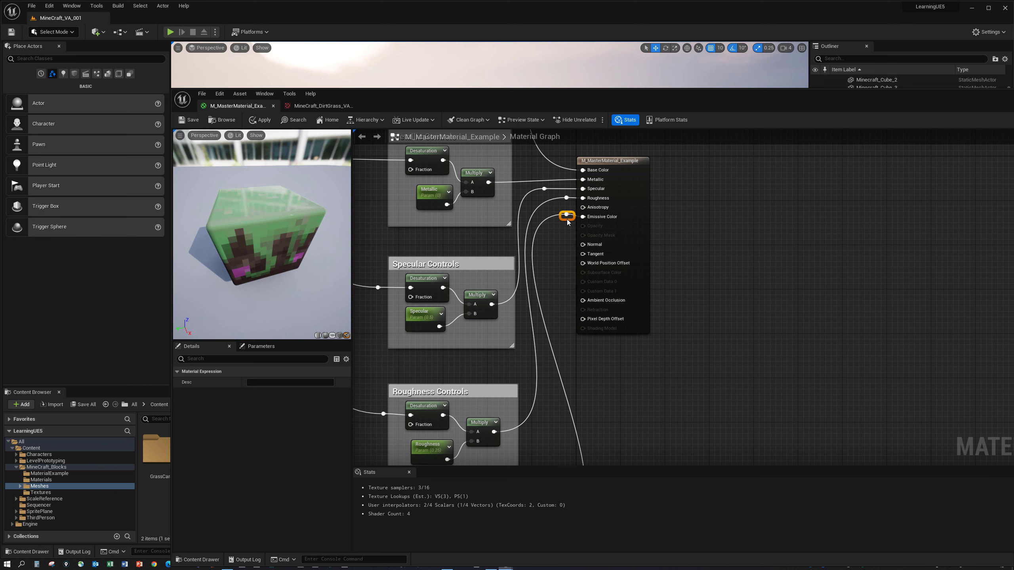
pyautogui.moveTo(569, 314); pyautogui.dragTo(578, 267, button='right')
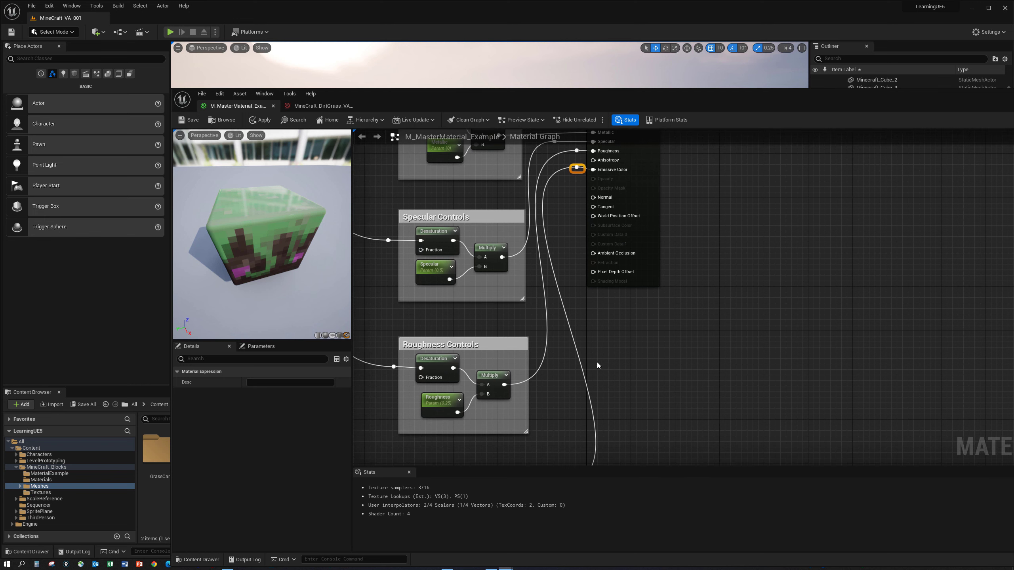
pyautogui.scroll(-2, 587, 316)
pyautogui.moveTo(622, 416); pyautogui.dragTo(625, 332, button='right')
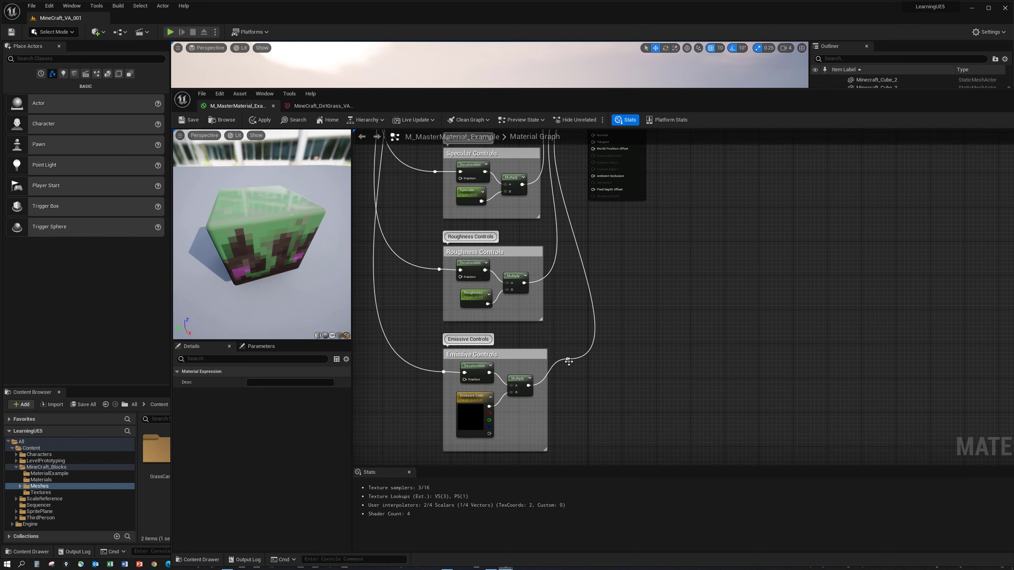
pyautogui.scroll(-6, 579, 379)
pyautogui.scroll(6, 579, 379)
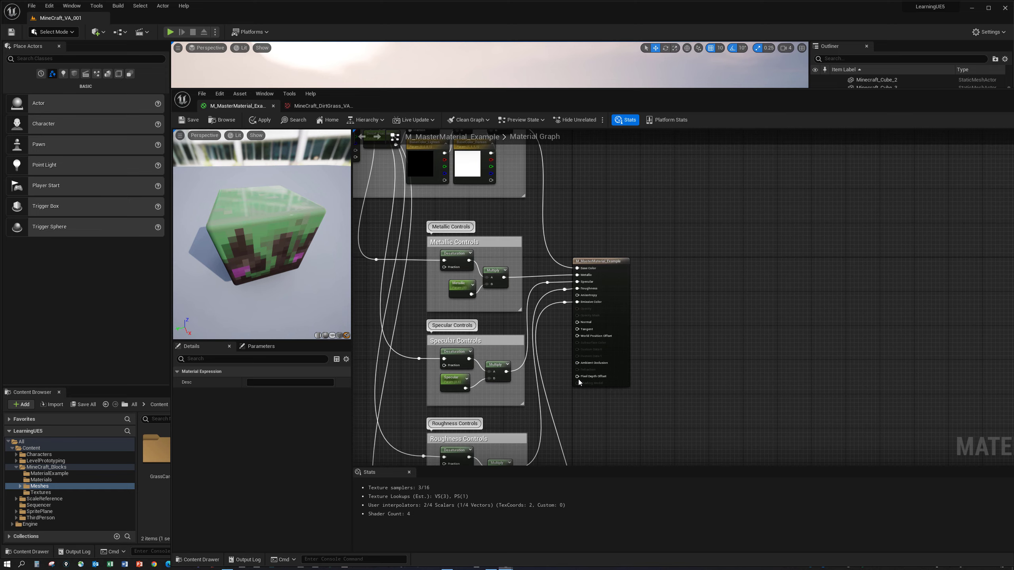
# Review the node groups in the M_MasterMaterial_Example graph and save the material.
pyautogui.scroll(-2, 578, 379)
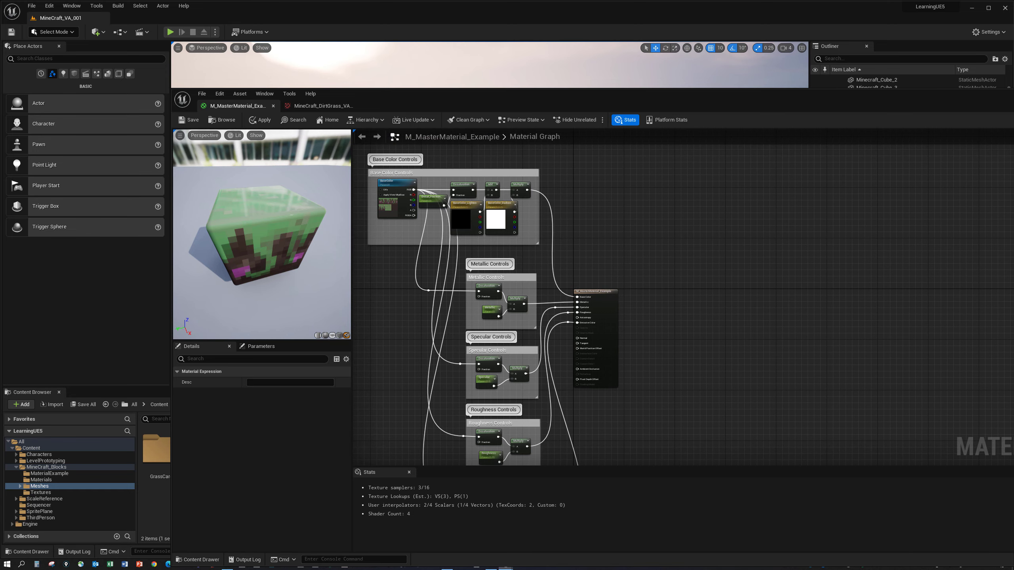
pyautogui.moveTo(536, 329); pyautogui.dragTo(568, 344, button='right')
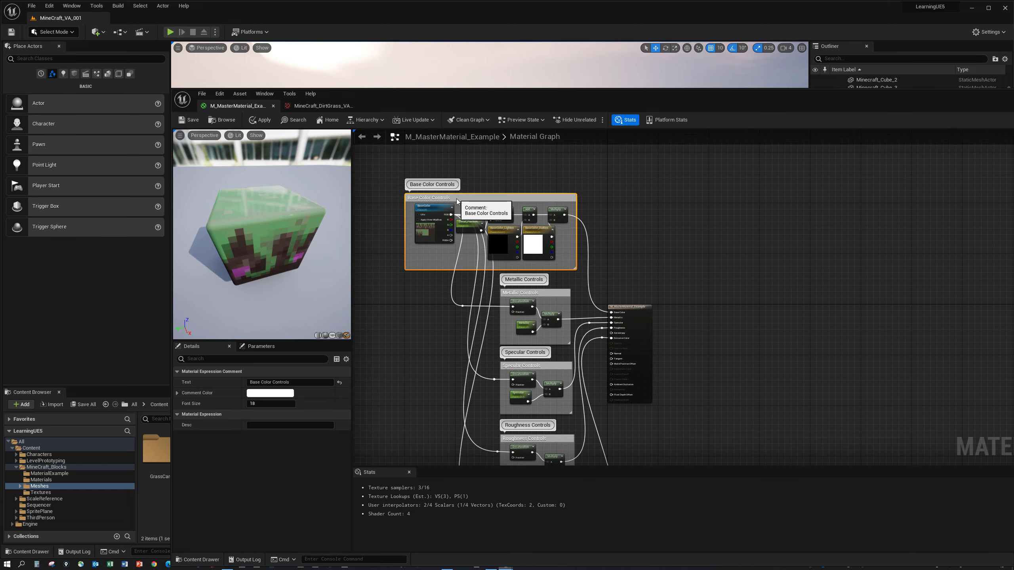
pyautogui.moveTo(455, 189); pyautogui.dragTo(458, 200)
pyautogui.moveTo(647, 439); pyautogui.dragTo(578, 335, button='right')
pyautogui.scroll(-1, 577, 335)
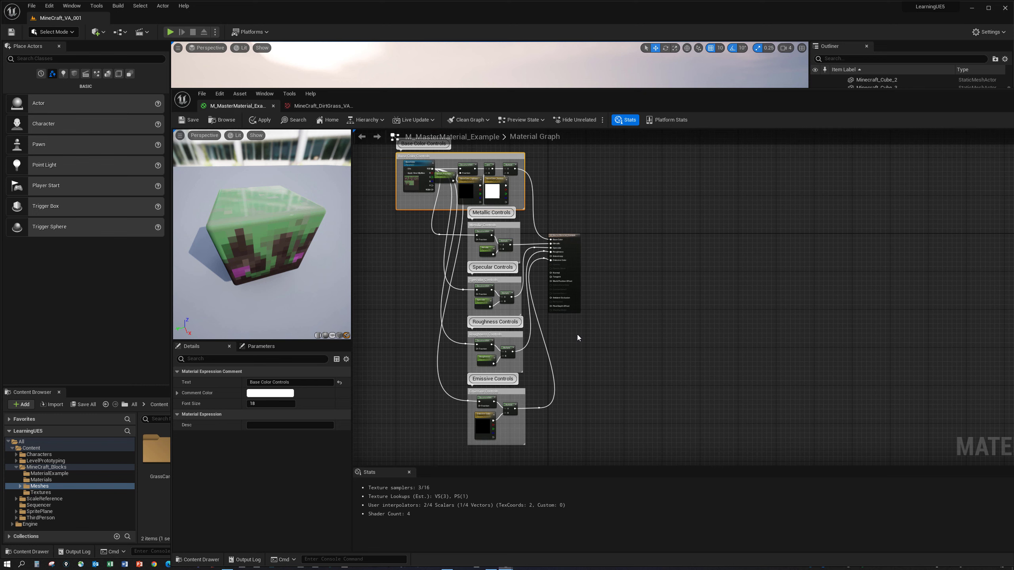
pyautogui.click(189, 120)
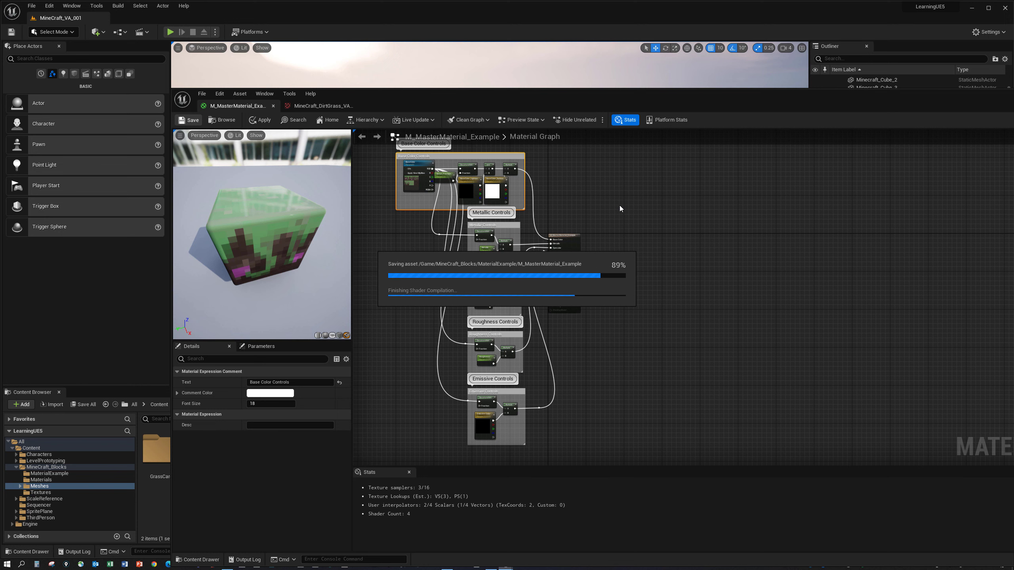
pyautogui.scroll(-2, 584, 218)
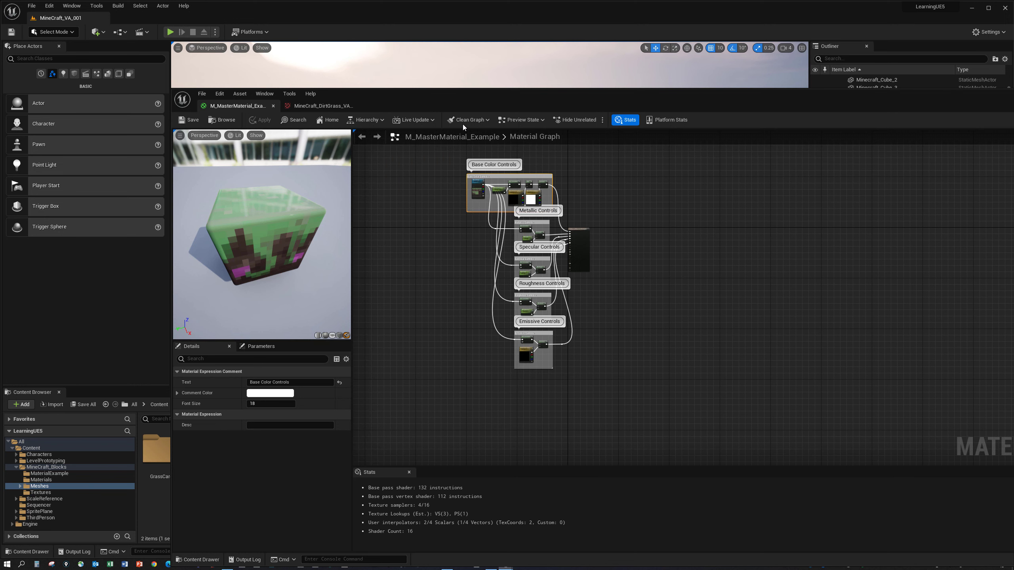
# Create a material instance from M_MasterMaterial_Example in the MaterialExample folder.
pyautogui.moveTo(352, 95); pyautogui.dragTo(453, 99)
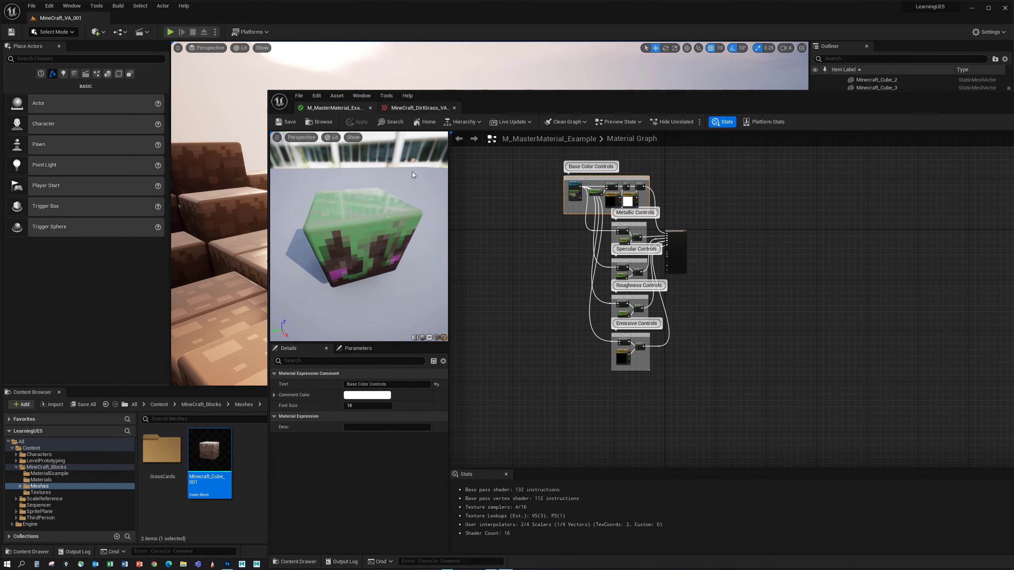
pyautogui.click(76, 474)
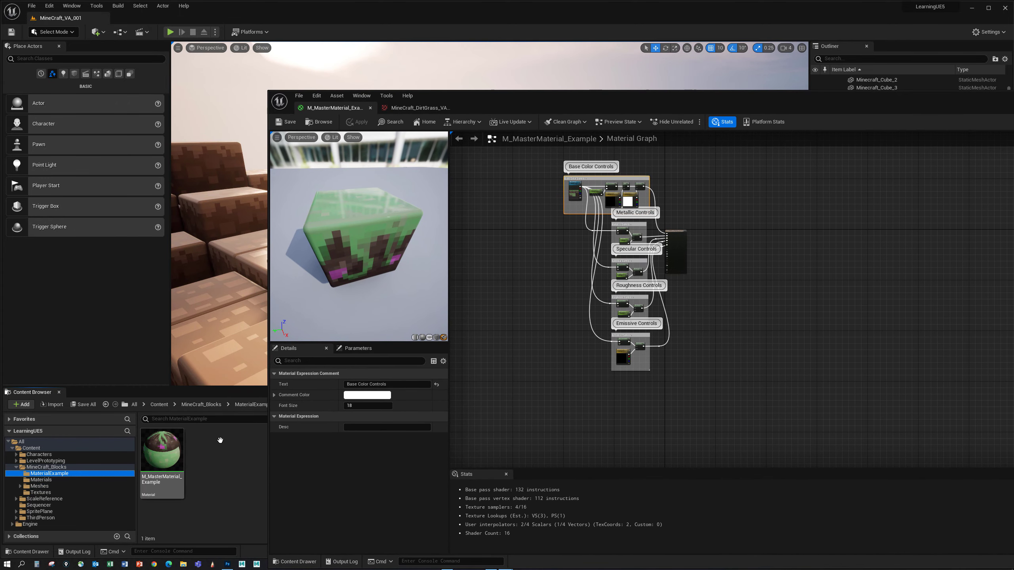
pyautogui.moveTo(168, 460)
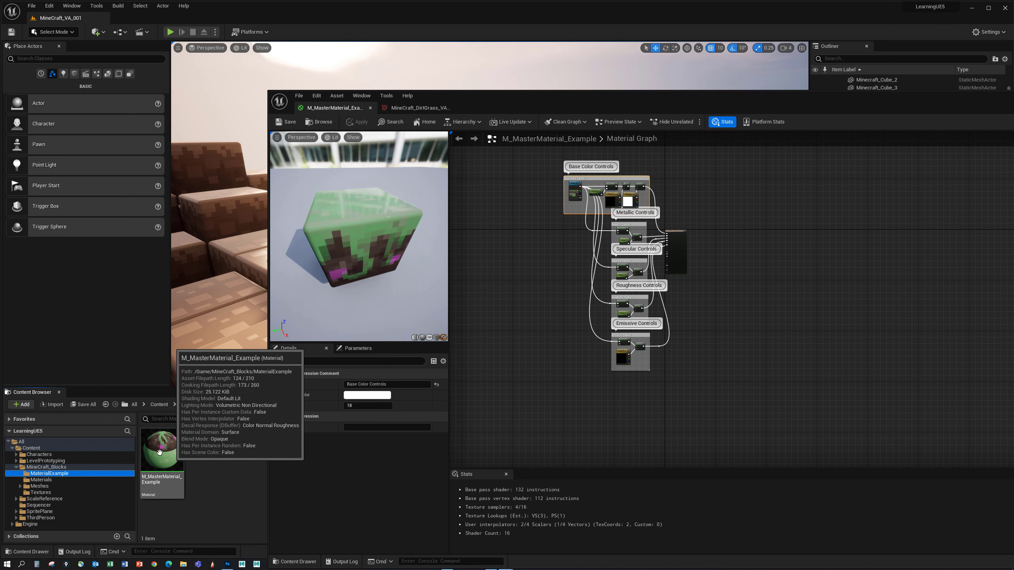
pyautogui.rightClick(163, 450)
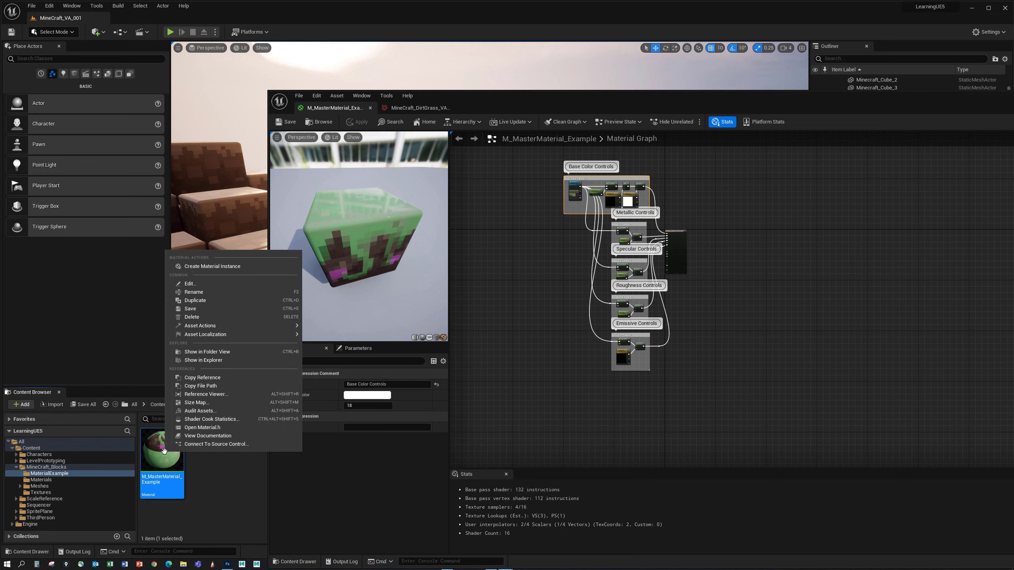
pyautogui.click(220, 268)
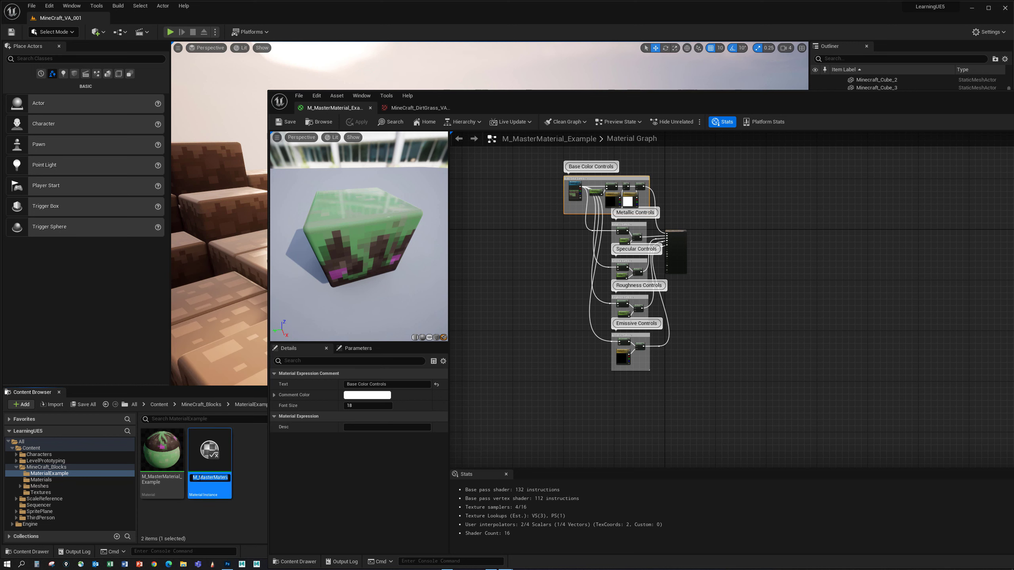
# Name the new material instance M_Material_Example_Inst_V1.
pyautogui.moveTo(197, 477); pyautogui.dragTo(235, 477)
pyautogui.click(201, 478)
pyautogui.moveTo(207, 478)
pyautogui.mouseDown()
pyautogui.moveTo(181, 477)
pyautogui.moveTo(199, 478)
pyautogui.mouseUp()
pyautogui.click(217, 478)
pyautogui.press('BackSpace')
pyautogui.moveTo(214, 478); pyautogui.dragTo(226, 479)
pyautogui.click(224, 479)
pyautogui.write('_V1')
pyautogui.press('Return')
# Apply the M_Material_Example_Inst_V1 instance to the brown dirt blocks at the front of the grass area in the level.
pyautogui.moveTo(531, 100); pyautogui.dragTo(735, 111)
pyautogui.moveTo(319, 280); pyautogui.dragTo(297, 294, button='right')
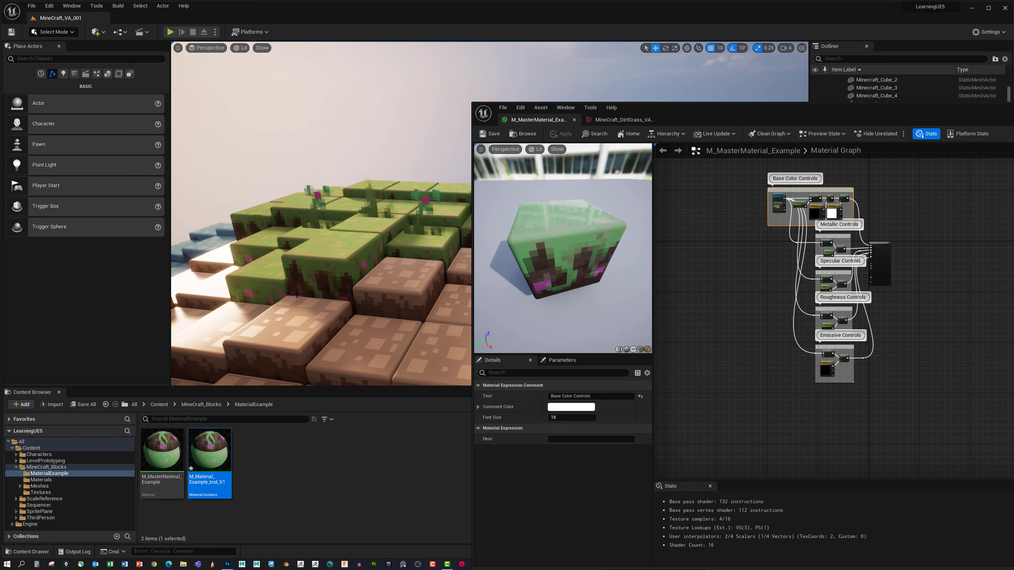
pyautogui.moveTo(208, 456); pyautogui.dragTo(318, 277)
pyautogui.moveTo(222, 439); pyautogui.dragTo(288, 324)
pyautogui.moveTo(209, 451); pyautogui.dragTo(360, 342)
pyautogui.moveTo(210, 451); pyautogui.dragTo(399, 282)
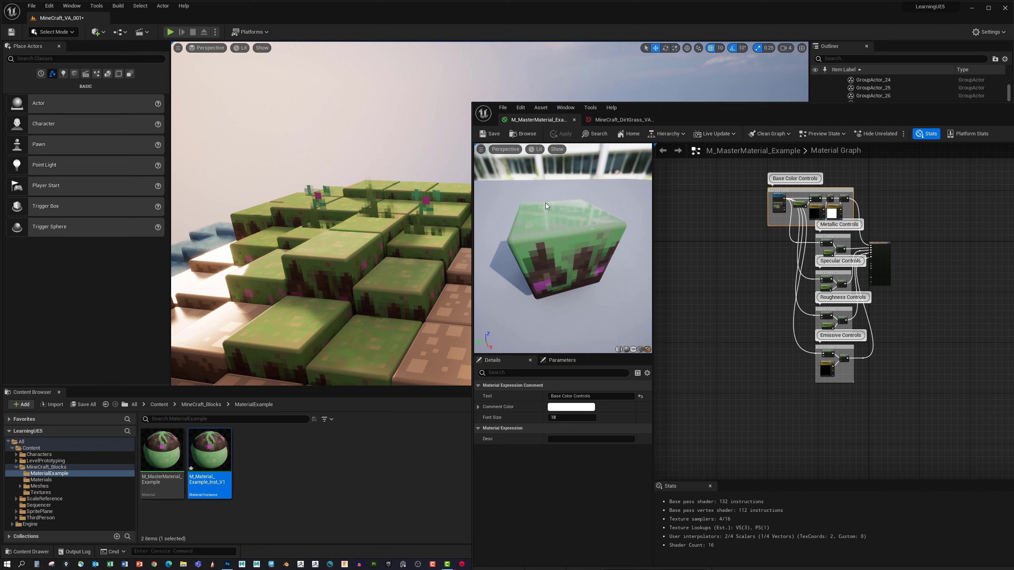
# Open M_Material_Example_Inst_V1 for editing and arrange its editor so the parameter groups are fully visible beside the level.
pyautogui.moveTo(385, 297); pyautogui.dragTo(392, 318, button='right')
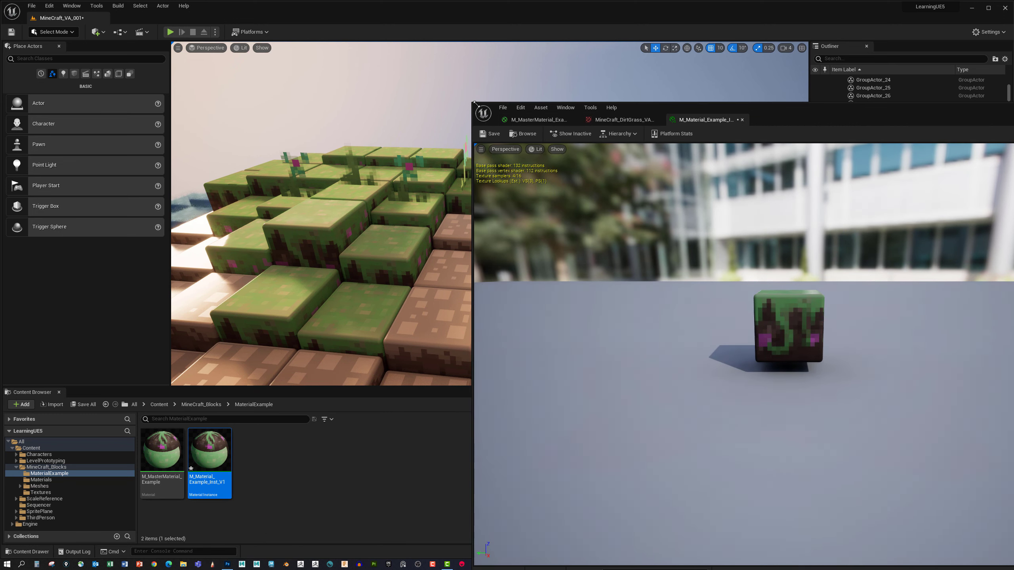
pyautogui.moveTo(479, 107); pyautogui.dragTo(437, 77)
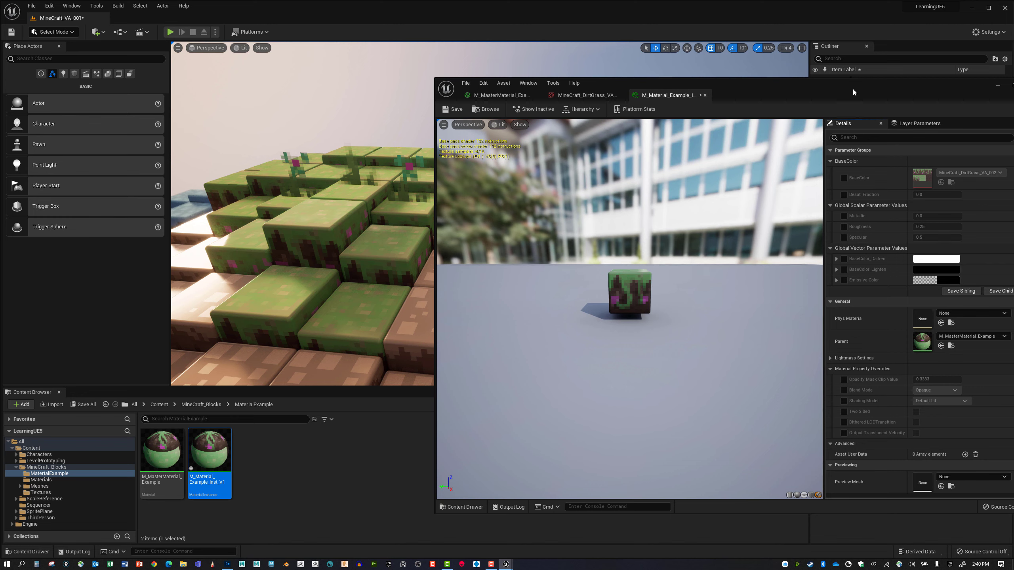
pyautogui.moveTo(852, 89); pyautogui.dragTo(812, 84)
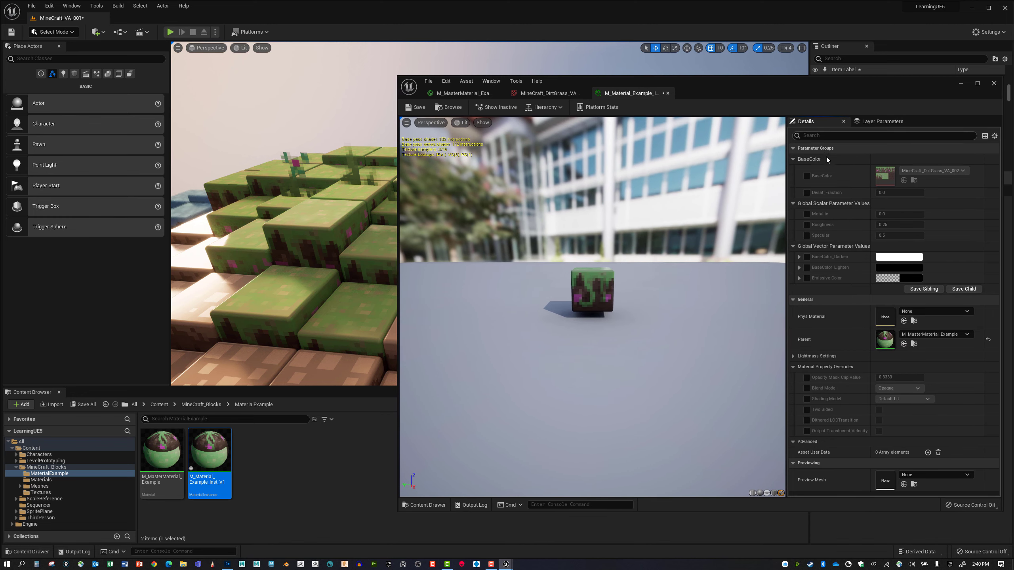
# Enable the instance overrides for BaseColor, Desat_Fraction, Metallic, Roughness, Specular, BaseColor_Darken, BaseColor_Lighten and Emissive Color.
pyautogui.click(806, 176)
pyautogui.click(808, 193)
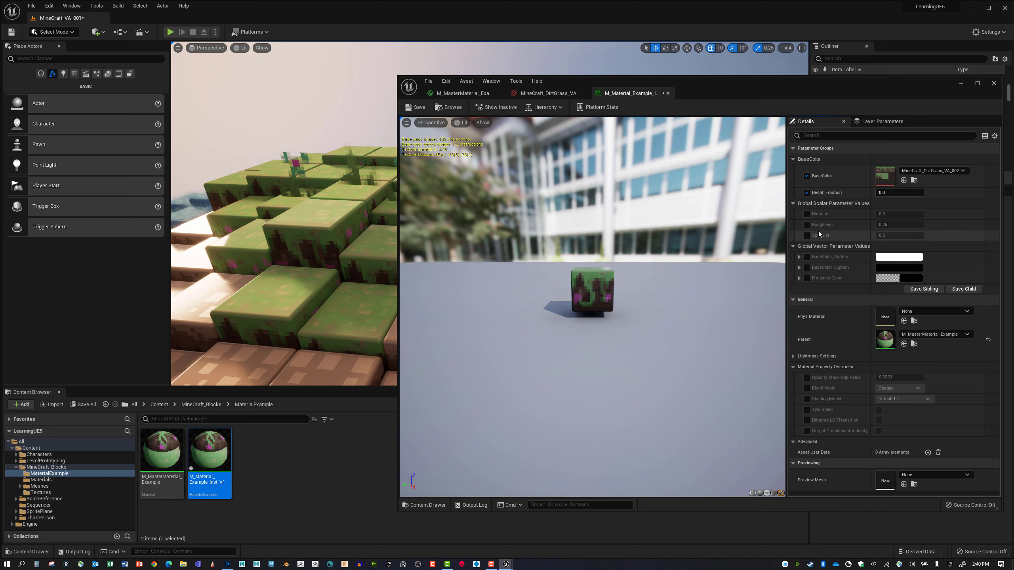
pyautogui.click(807, 214)
pyautogui.click(807, 225)
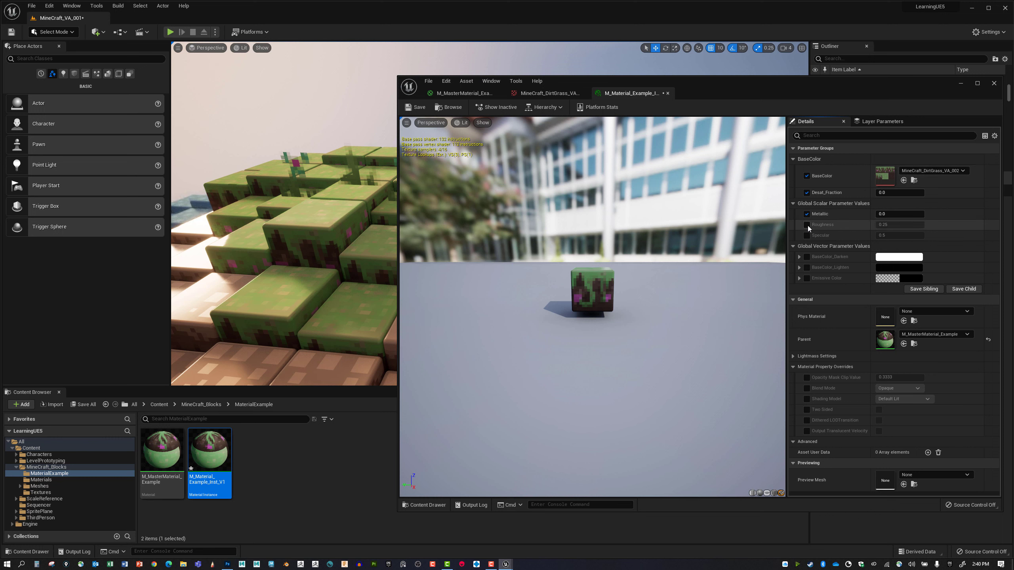
pyautogui.click(807, 235)
pyautogui.click(807, 256)
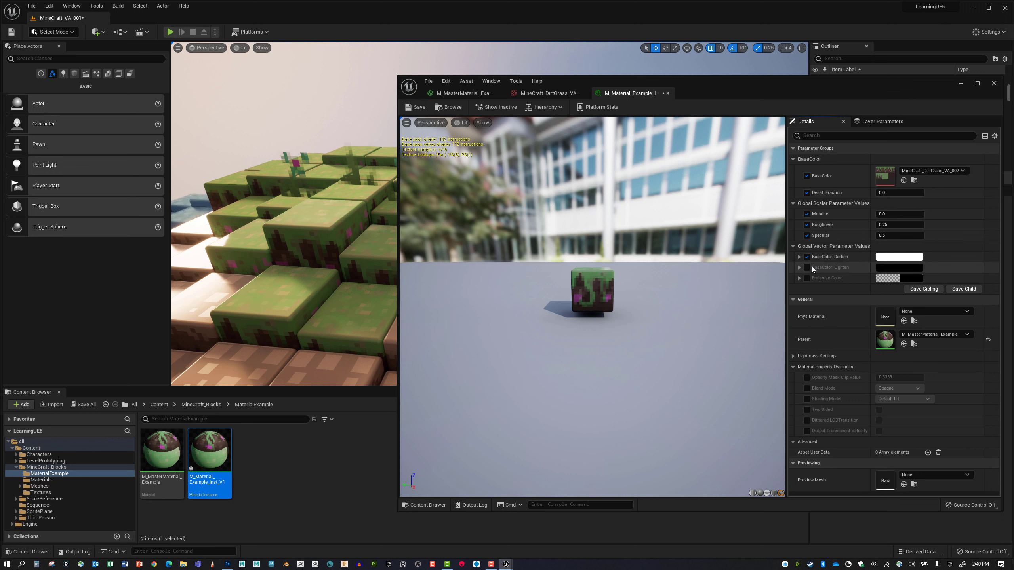
pyautogui.click(807, 267)
pyautogui.click(807, 278)
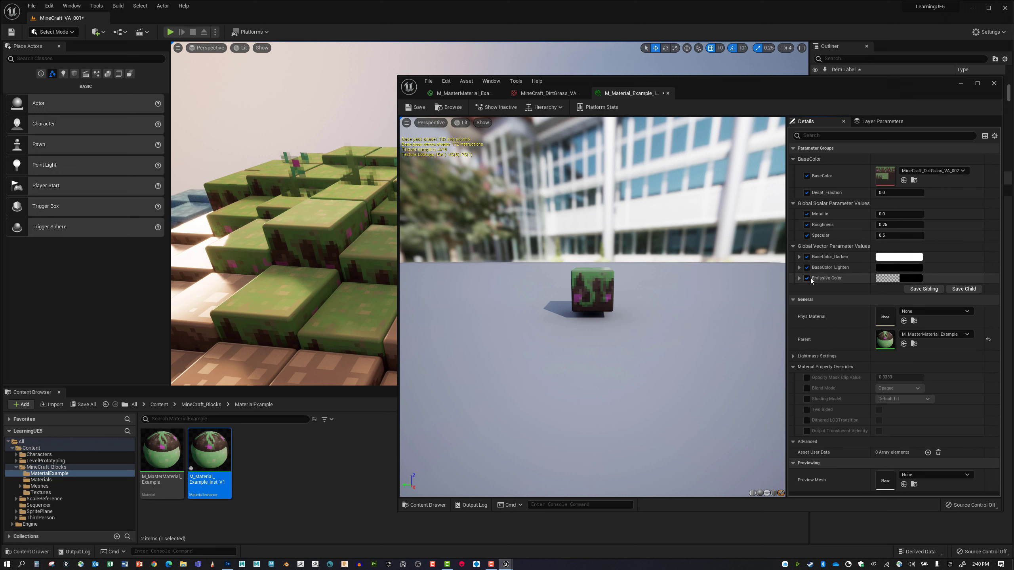
# In M_MasterMaterial_Example, assign the BaseColor_Lighten and BaseColor_Darken parameters to the BaseColor group and save the material.
pyautogui.doubleClick(168, 443)
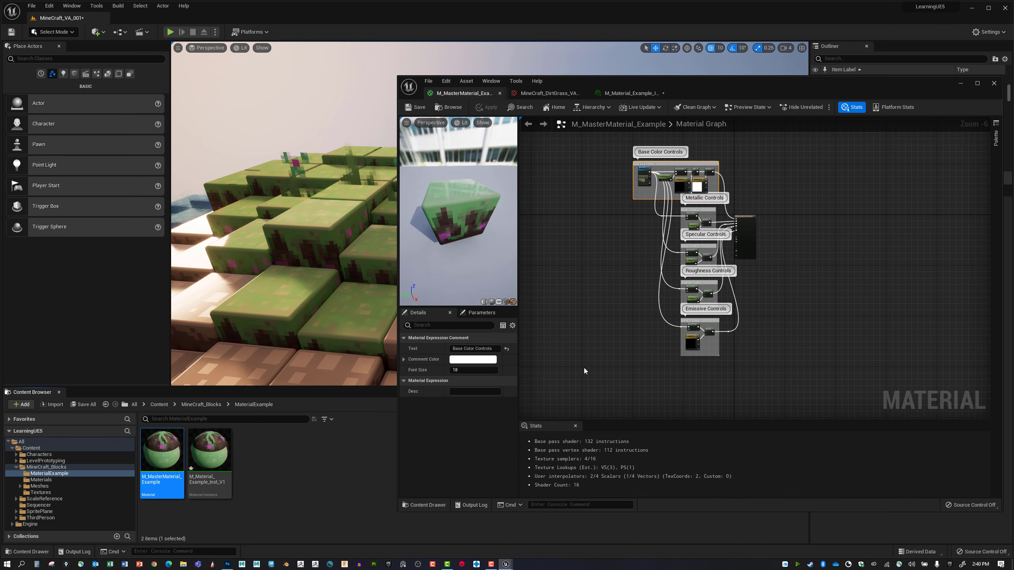
pyautogui.scroll(4, 614, 326)
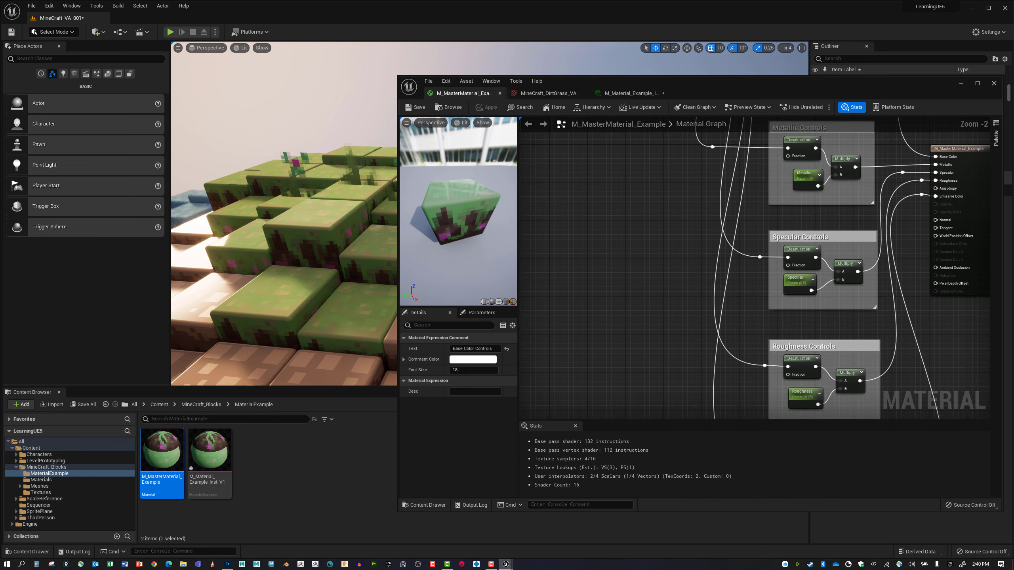
pyautogui.moveTo(727, 152); pyautogui.dragTo(630, 299, button='right')
pyautogui.click(728, 180)
pyautogui.click(491, 402)
pyautogui.click(465, 416)
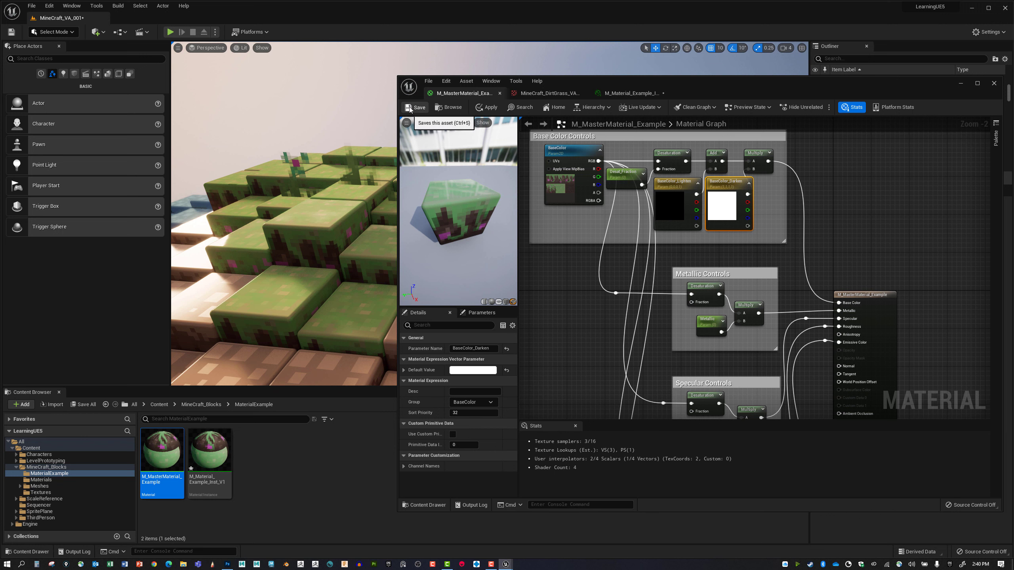
# In the material instance, raise Roughness to about 1.63 and set Specular to 1 after trying 14.
pyautogui.click(630, 93)
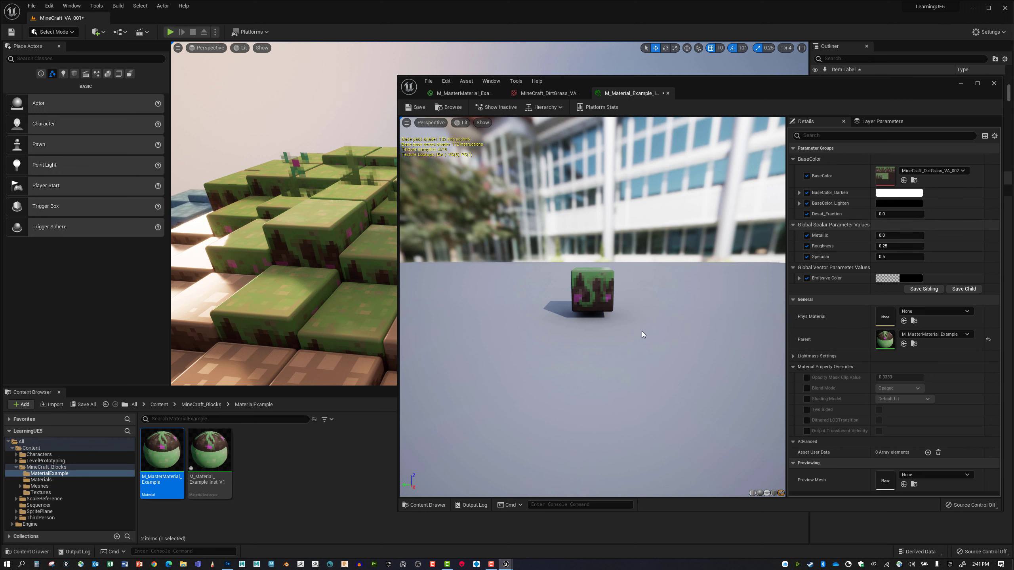
pyautogui.moveTo(628, 293); pyautogui.dragTo(628, 338)
pyautogui.moveTo(629, 292); pyautogui.dragTo(628, 271, button='right')
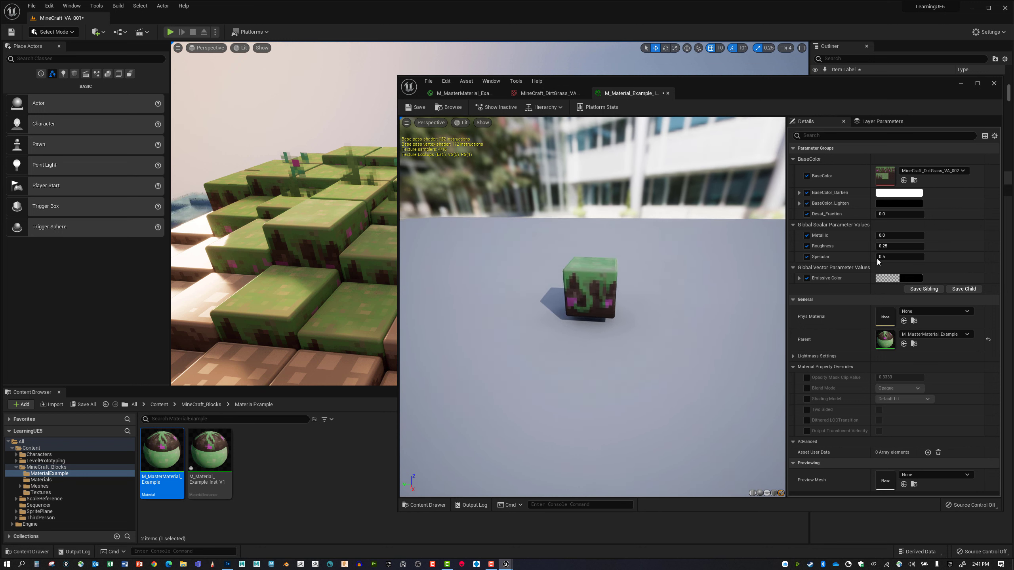
pyautogui.moveTo(883, 247)
pyautogui.mouseDown()
pyautogui.moveTo(858, 246)
pyautogui.moveTo(894, 247)
pyautogui.moveTo(872, 246)
pyautogui.moveTo(904, 257)
pyautogui.mouseUp()
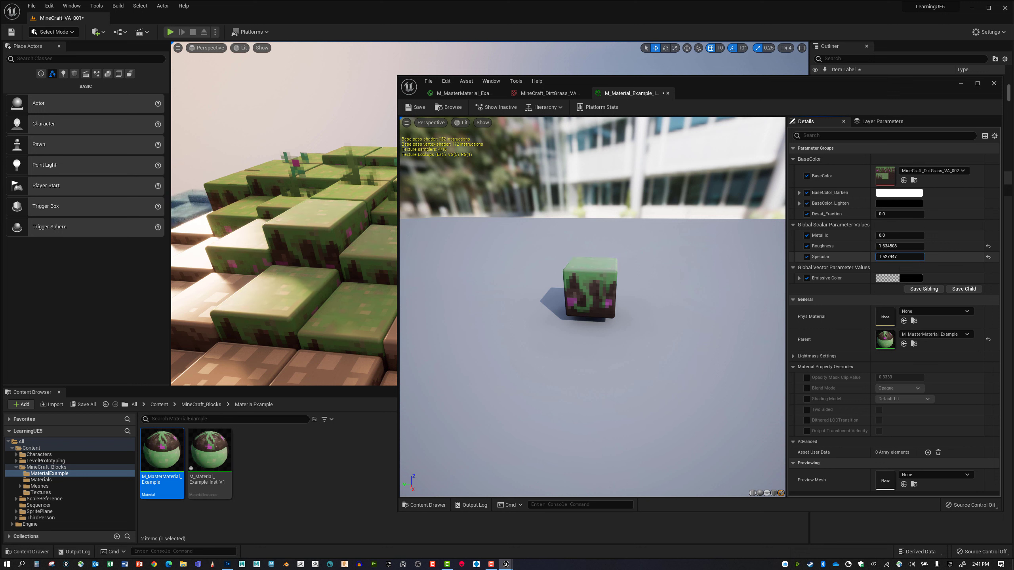
pyautogui.click(900, 257)
pyautogui.write('14')
pyautogui.press('Return')
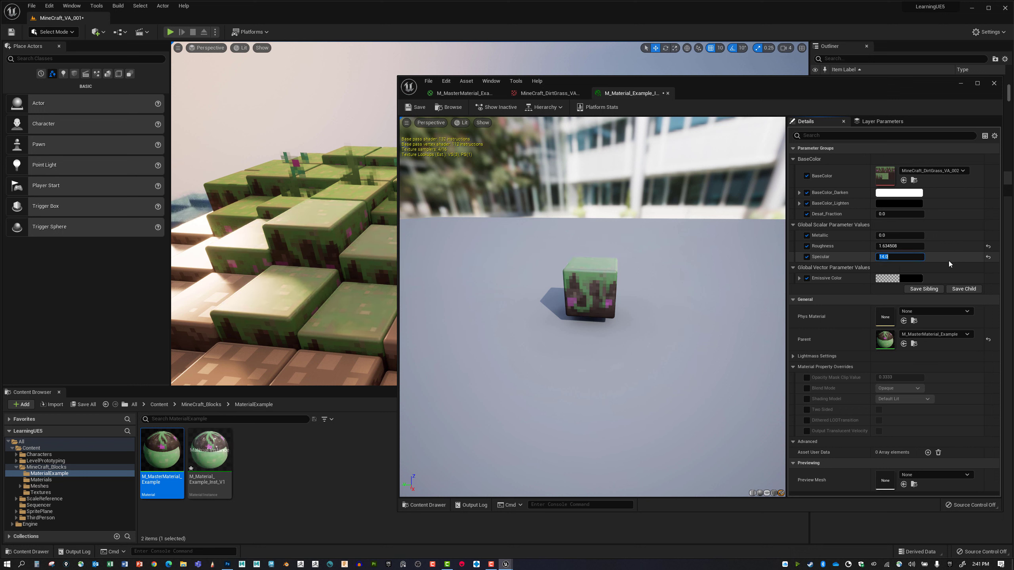
pyautogui.write('1')
pyautogui.press('Return')
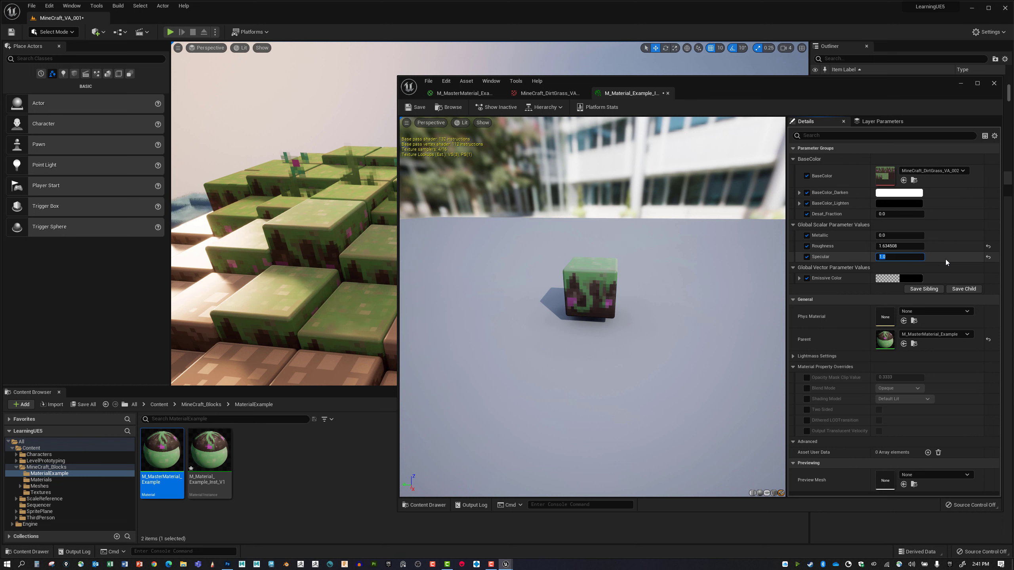
# Try a Roughness of about 1.47 and a Metallic of about 0.99, and reset both to their defaults.
pyautogui.moveTo(895, 246)
pyautogui.mouseDown()
pyautogui.moveTo(874, 245)
pyautogui.moveTo(903, 235)
pyautogui.moveTo(881, 236)
pyautogui.mouseUp()
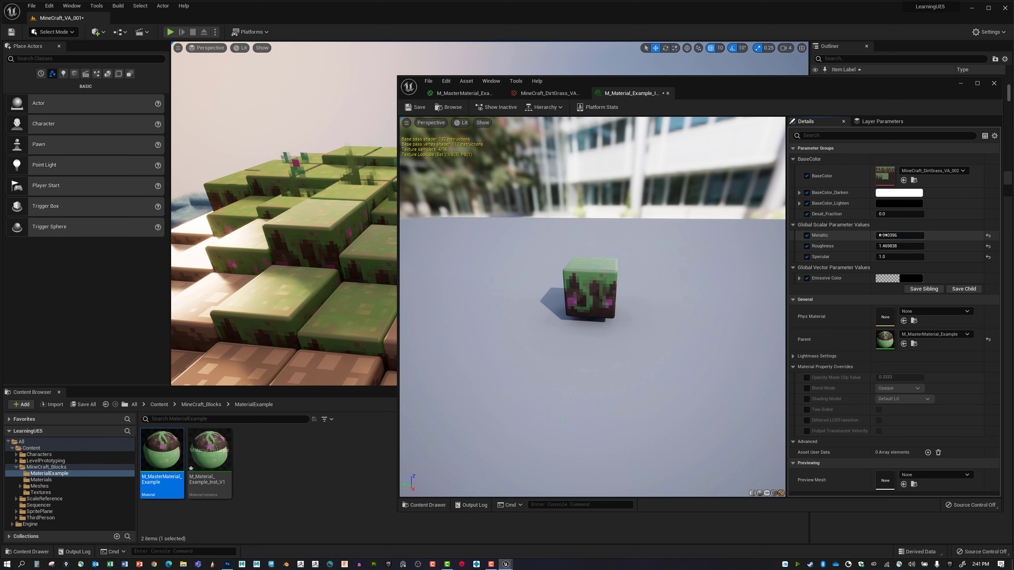
pyautogui.click(881, 235)
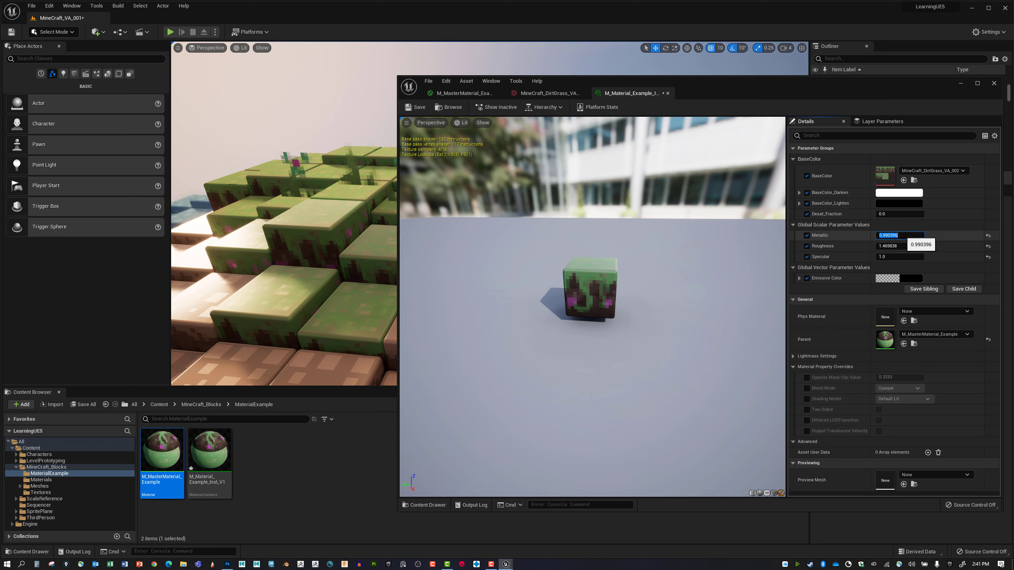
pyautogui.click(988, 236)
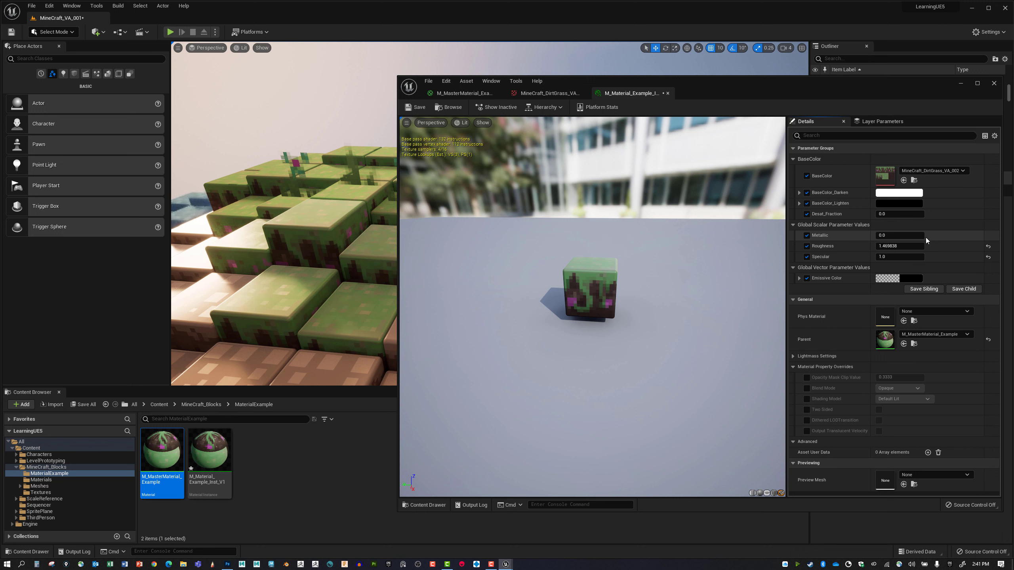
pyautogui.click(988, 247)
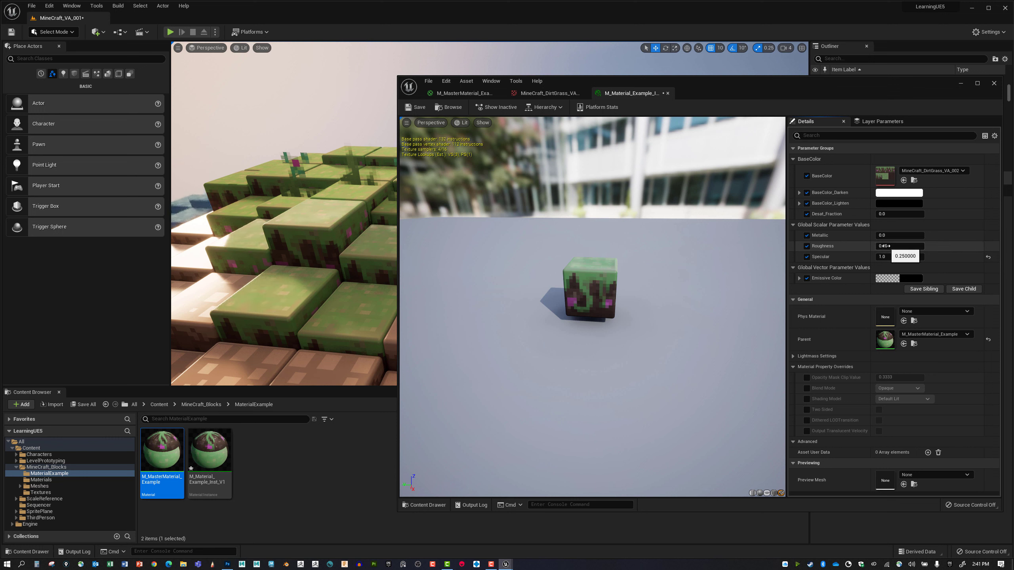
# Set the instance's Roughness to 1.25 and raise its Desat_Fraction to about 0.65.
pyautogui.moveTo(897, 246); pyautogui.dragTo(936, 246)
pyautogui.click(895, 247)
pyautogui.write('1')
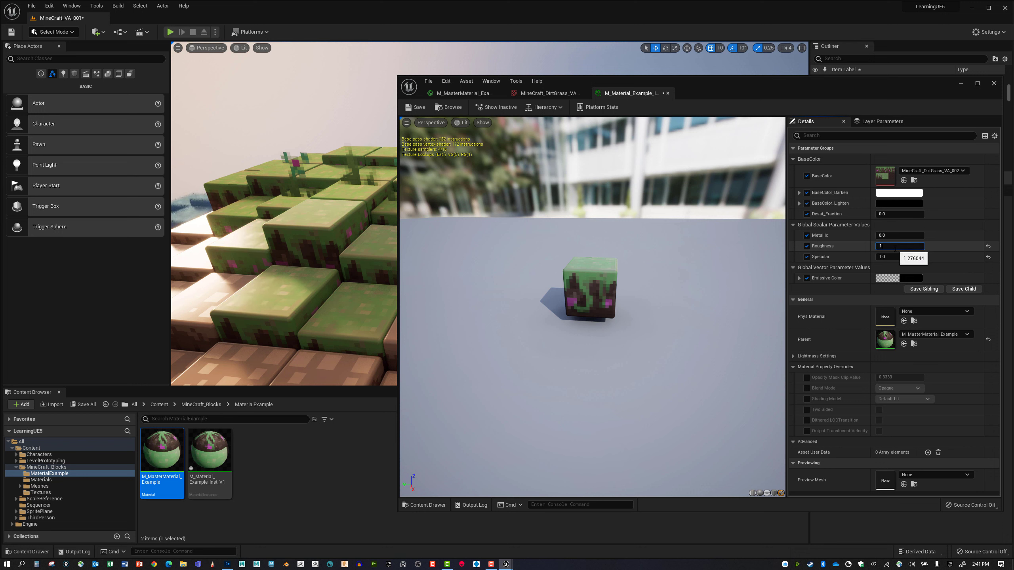
pyautogui.press('Return')
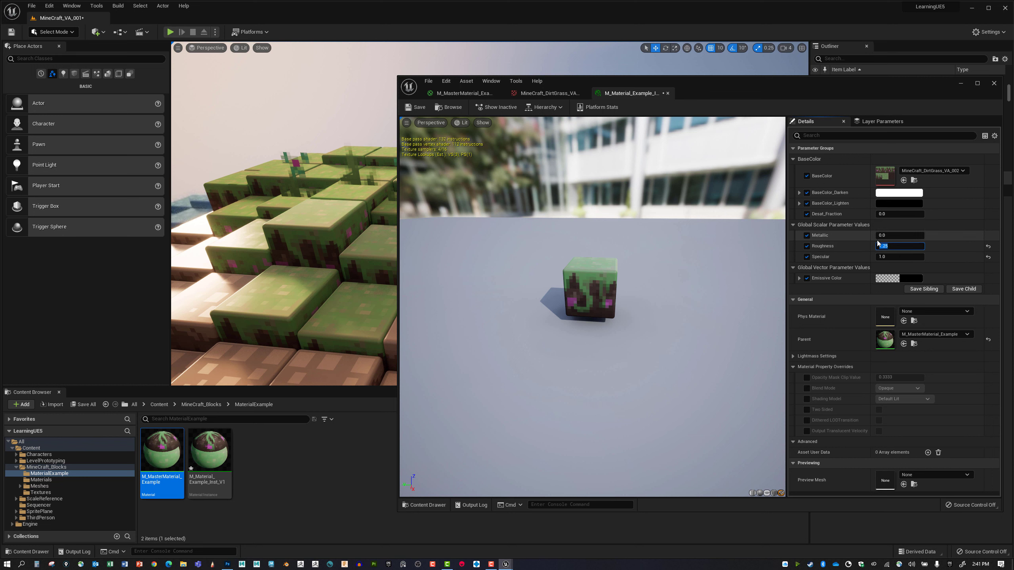
pyautogui.click(884, 214)
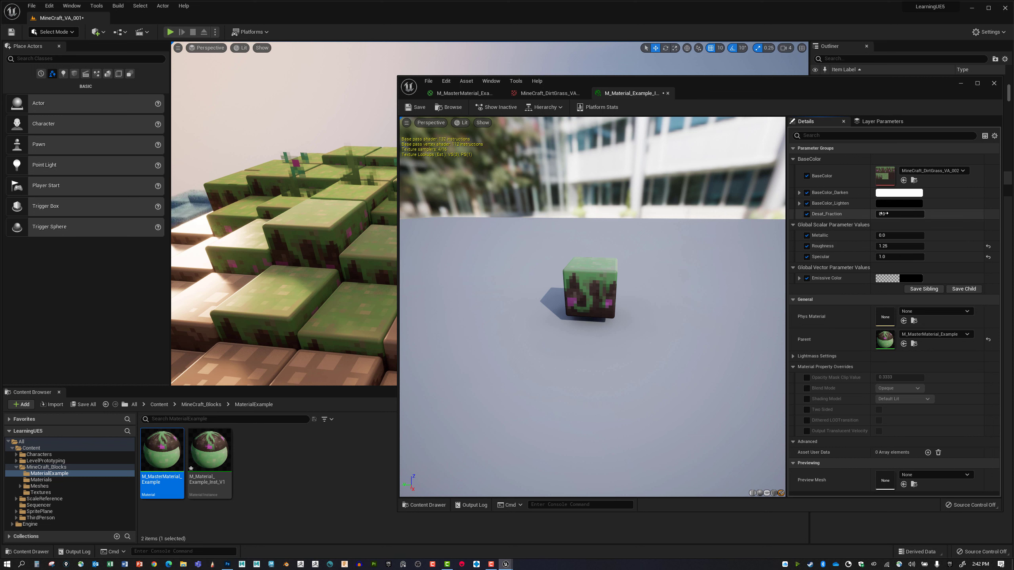
pyautogui.moveTo(883, 214); pyautogui.dragTo(891, 213)
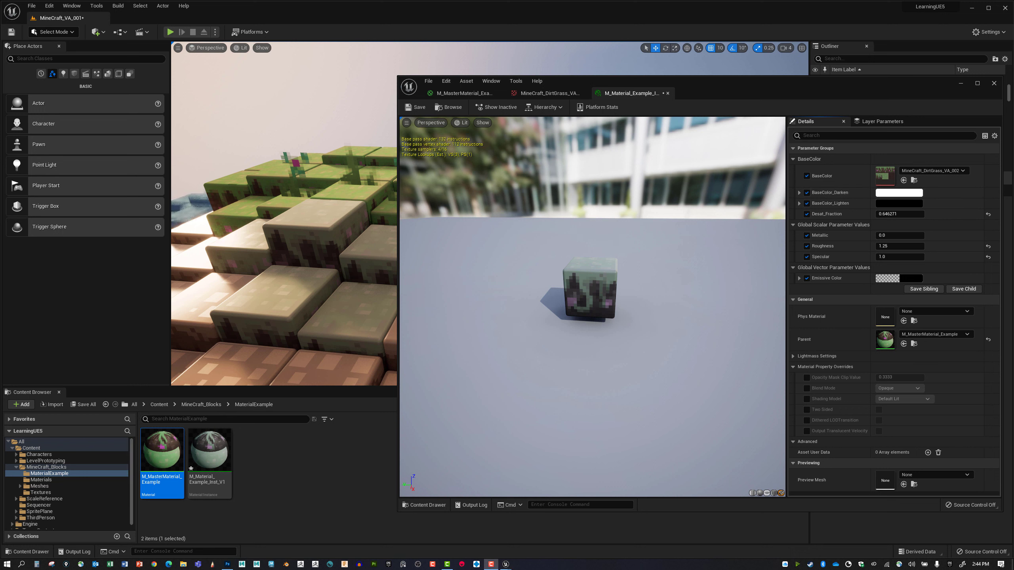
# Set the material instance's BaseColor_Darken colour to light green, about R 0.45, G 1.0, B 0.34.
pyautogui.click(891, 193)
pyautogui.click(754, 292)
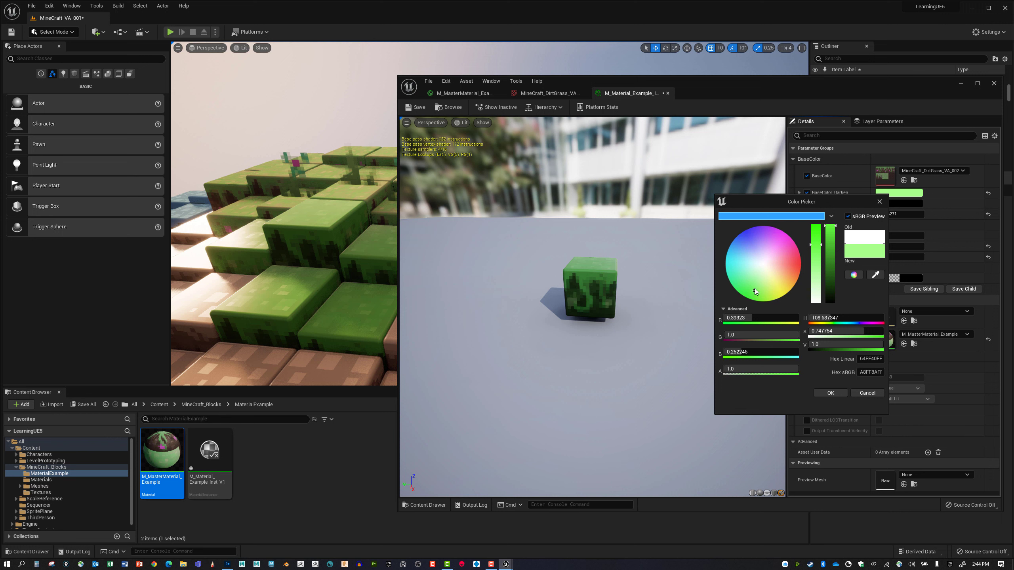
pyautogui.click(754, 287)
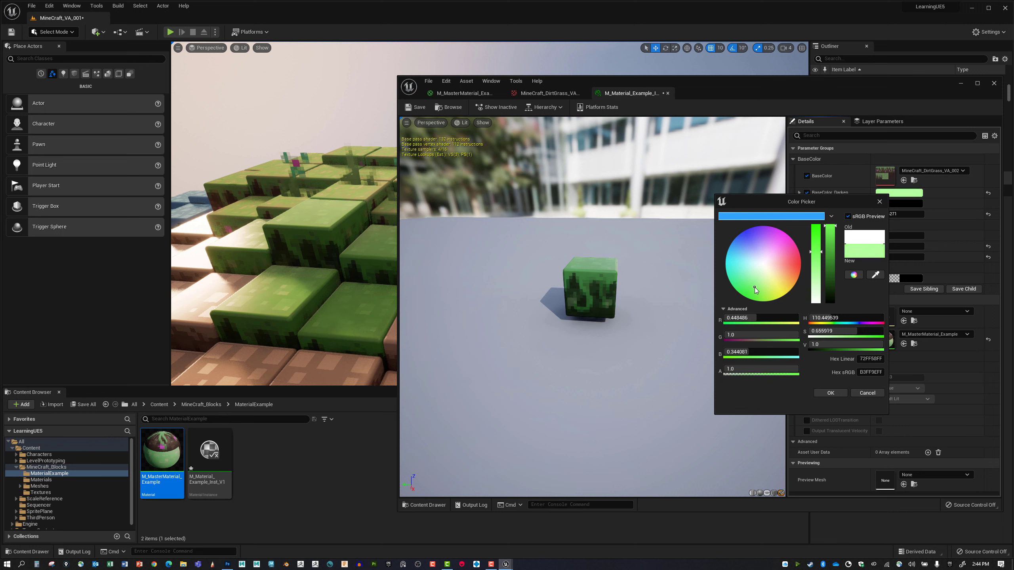
pyautogui.click(827, 393)
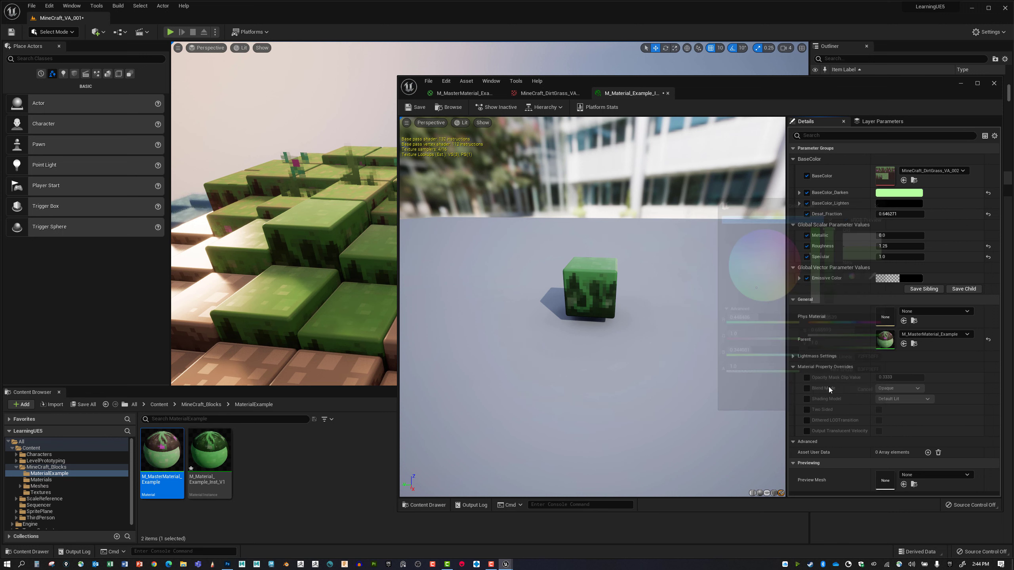
pyautogui.click(890, 203)
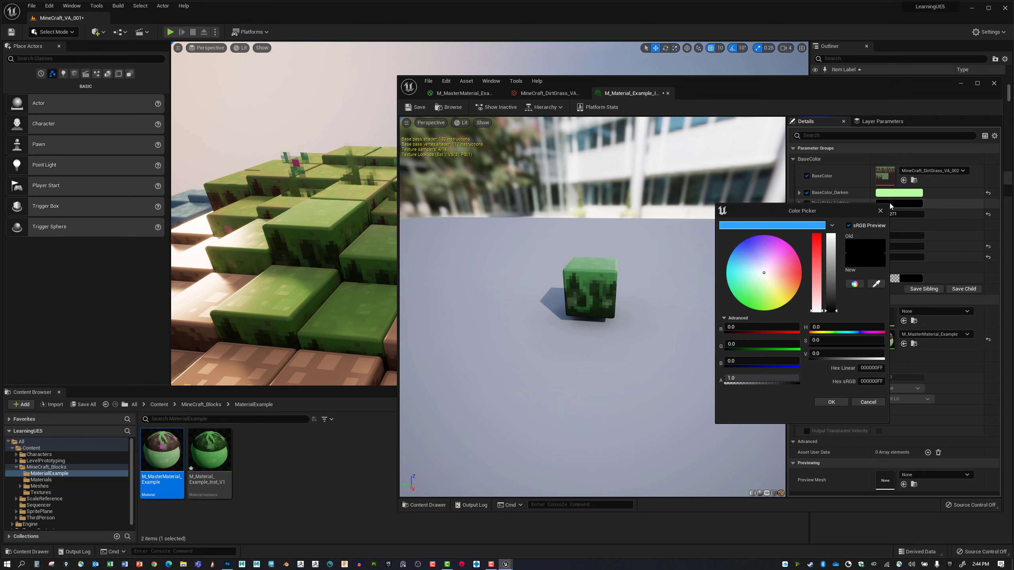
pyautogui.moveTo(834, 210); pyautogui.dragTo(845, 229)
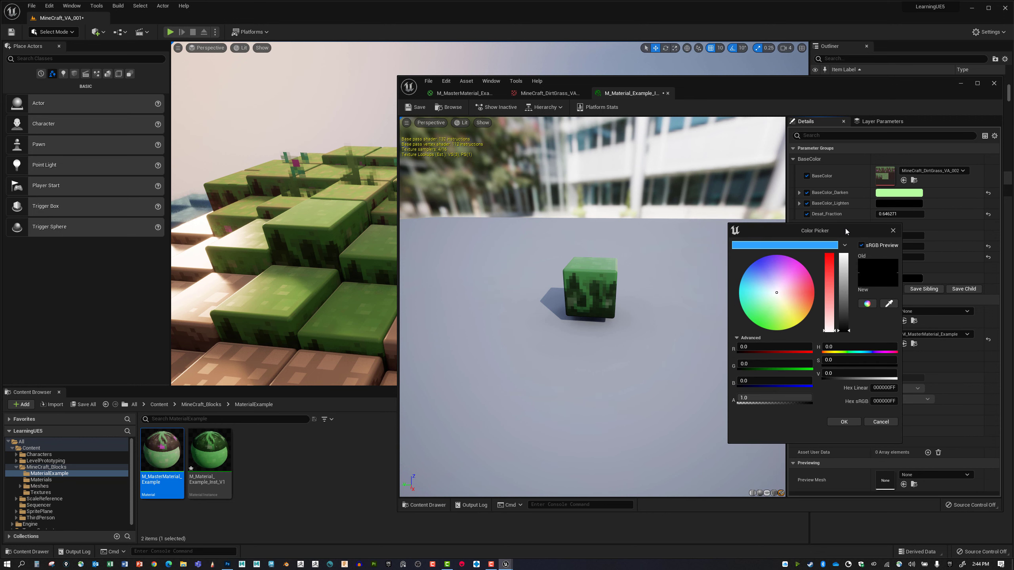
pyautogui.click(893, 230)
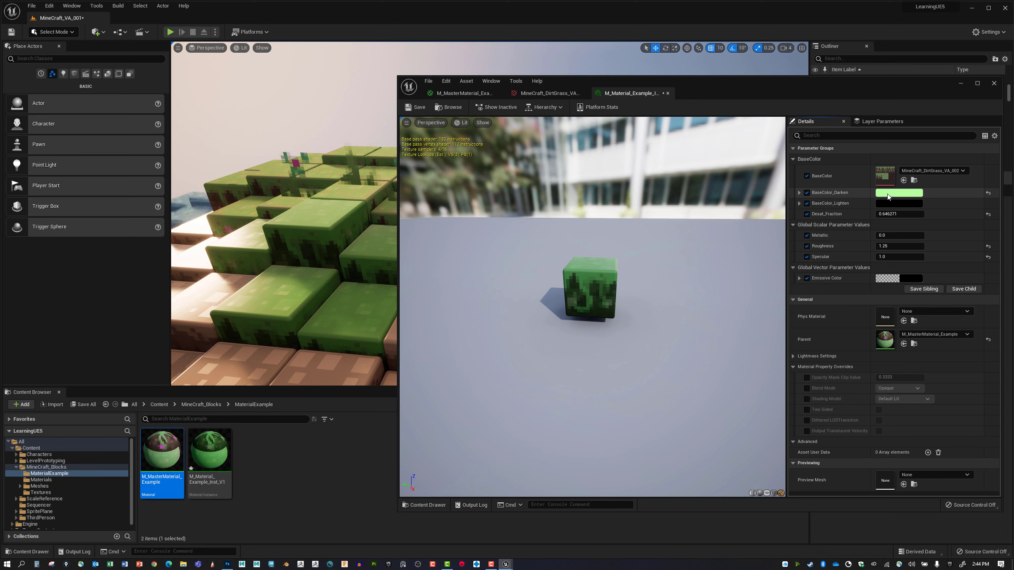
pyautogui.click(887, 195)
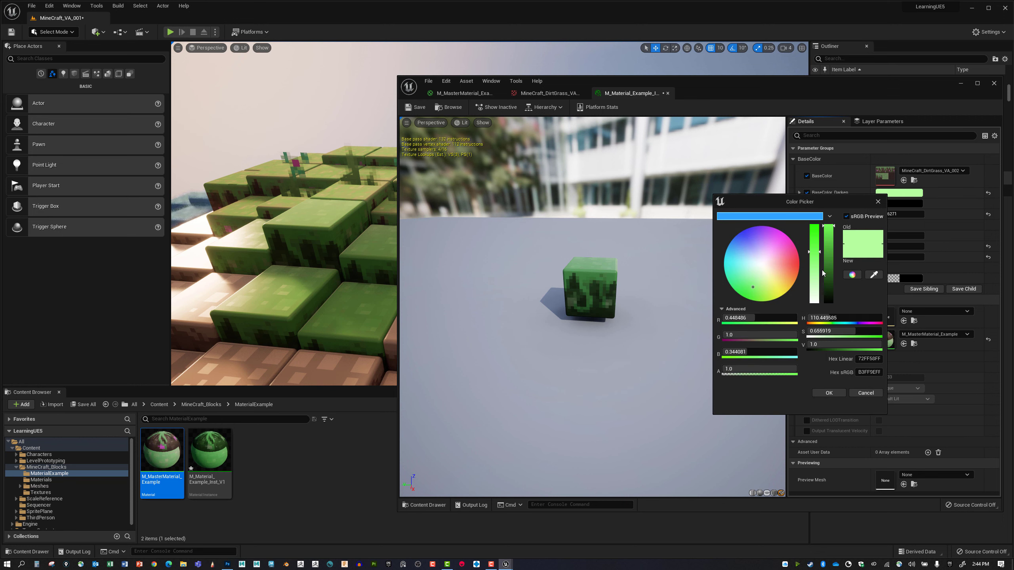
pyautogui.moveTo(808, 202); pyautogui.dragTo(803, 225)
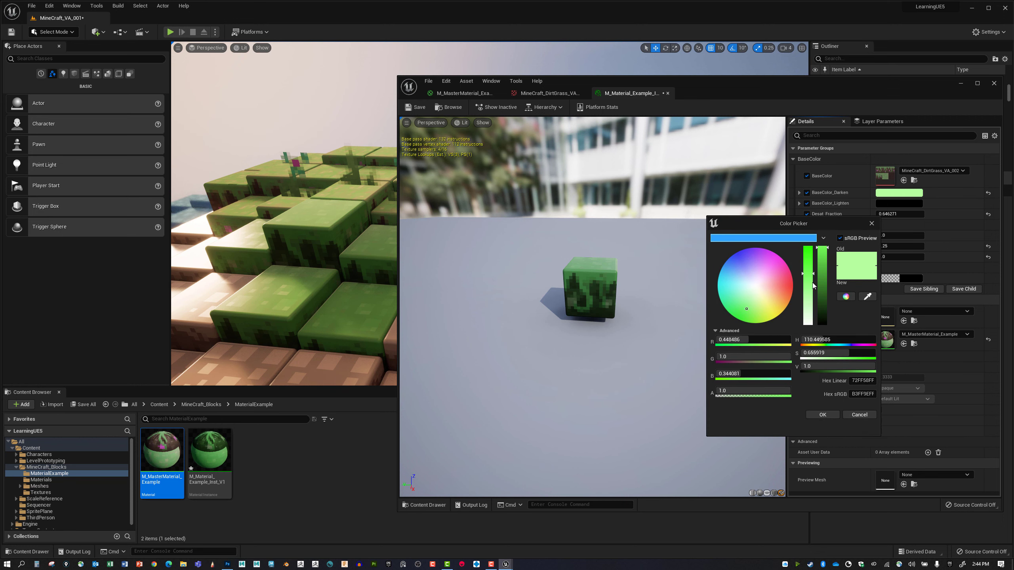
# Try a brown BaseColor_Lighten colour of about R 0.23, G 0.10, B 0.04, and reset the parameter to its default.
pyautogui.click(885, 203)
pyautogui.moveTo(777, 290); pyautogui.dragTo(781, 287)
pyautogui.click(827, 264)
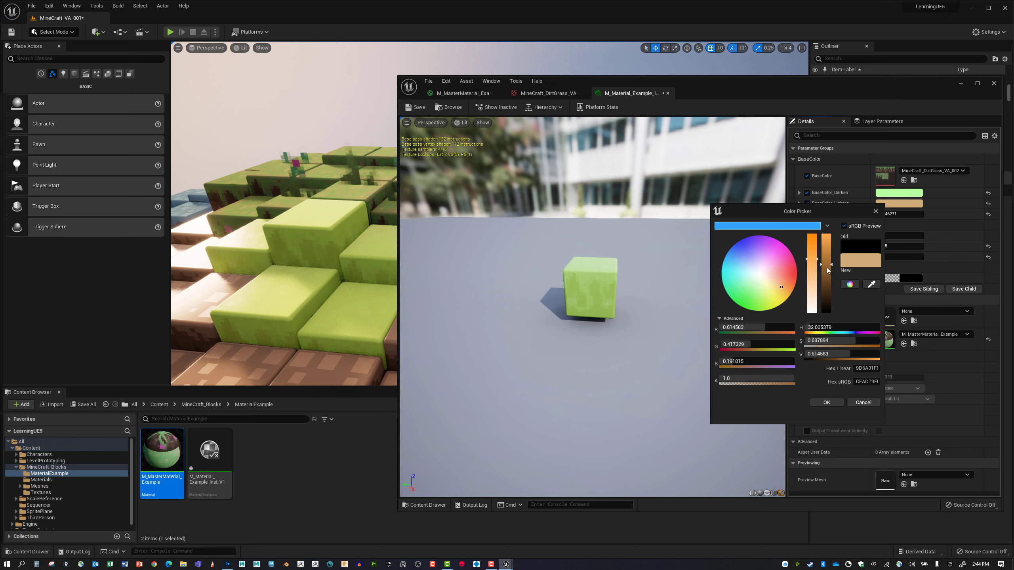
pyautogui.click(827, 272)
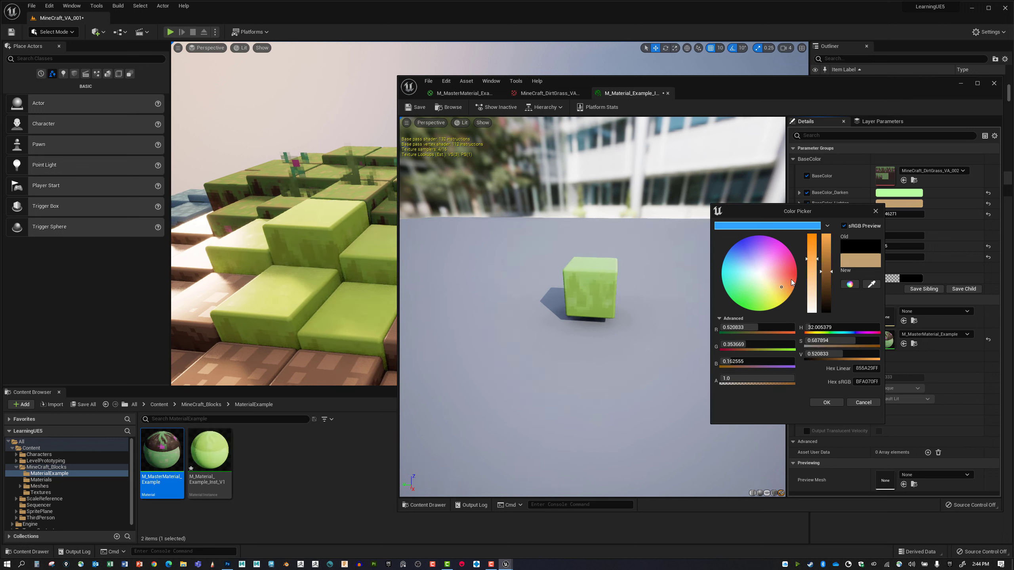
pyautogui.moveTo(791, 278); pyautogui.dragTo(826, 295)
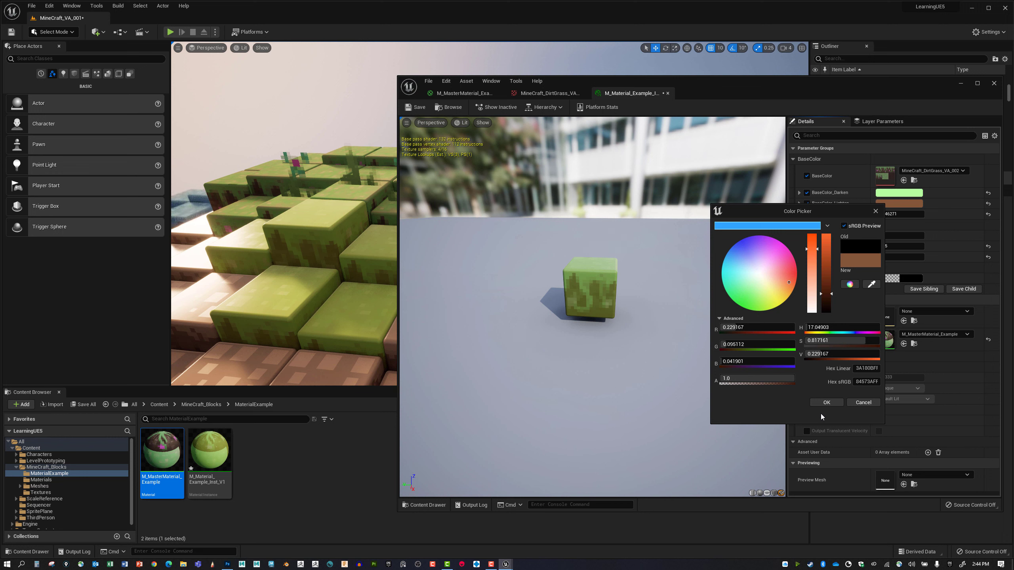
pyautogui.click(827, 403)
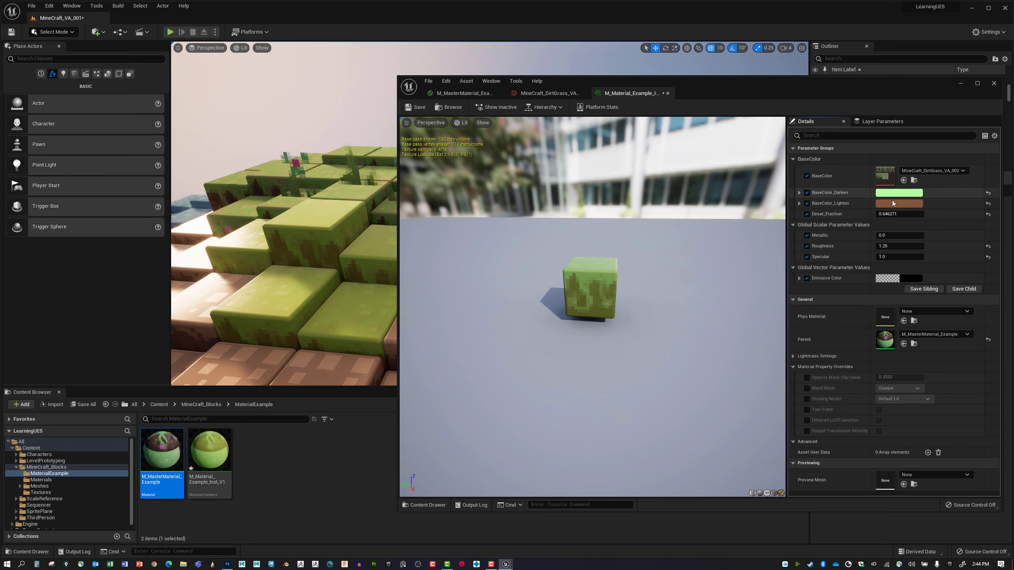
pyautogui.click(988, 204)
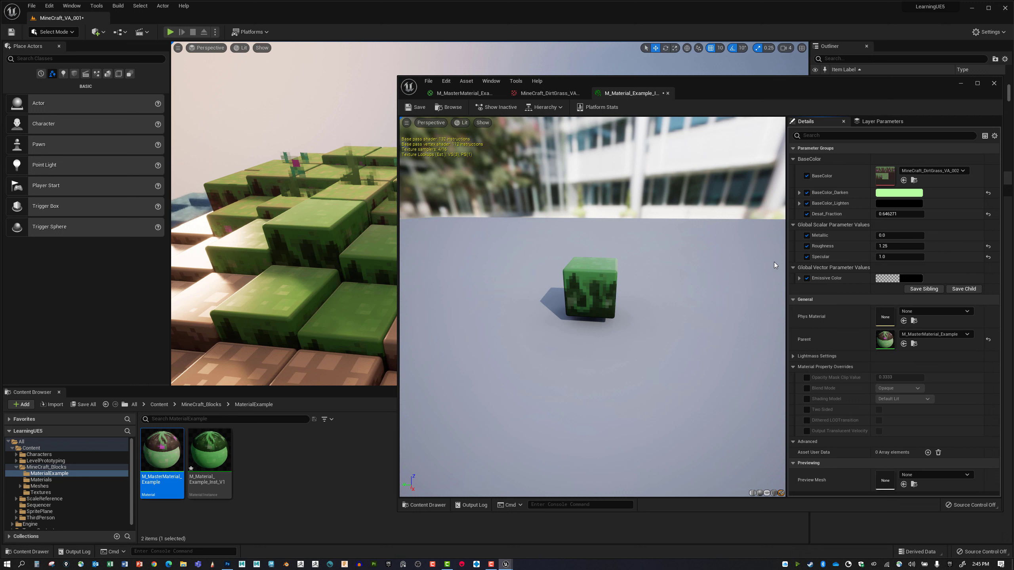
# Set the instance's Emissive Color to the saved bright blue theme colour, about R 0.03, G 0.37, B 1.0.
pyautogui.click(913, 279)
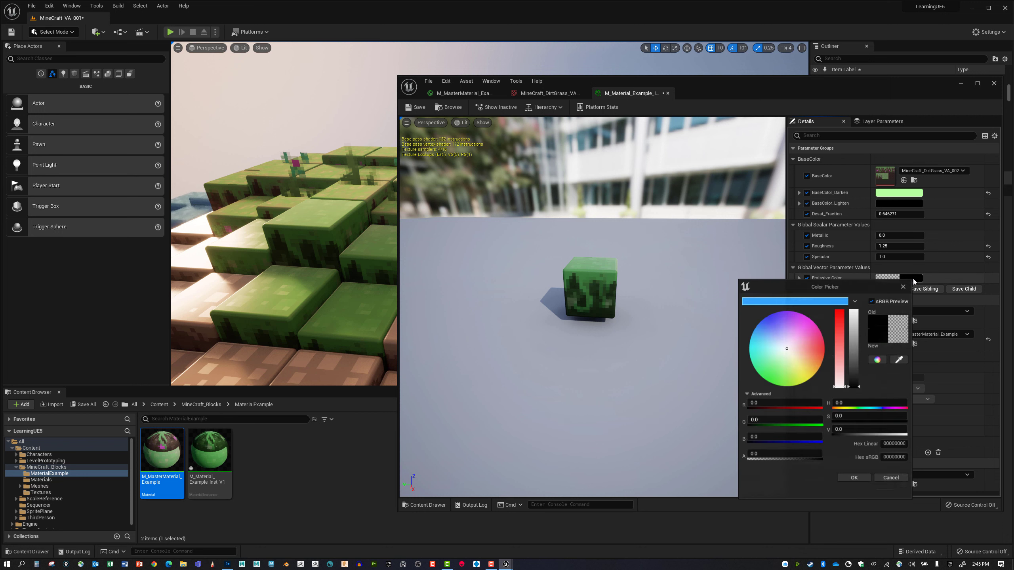
pyautogui.click(808, 302)
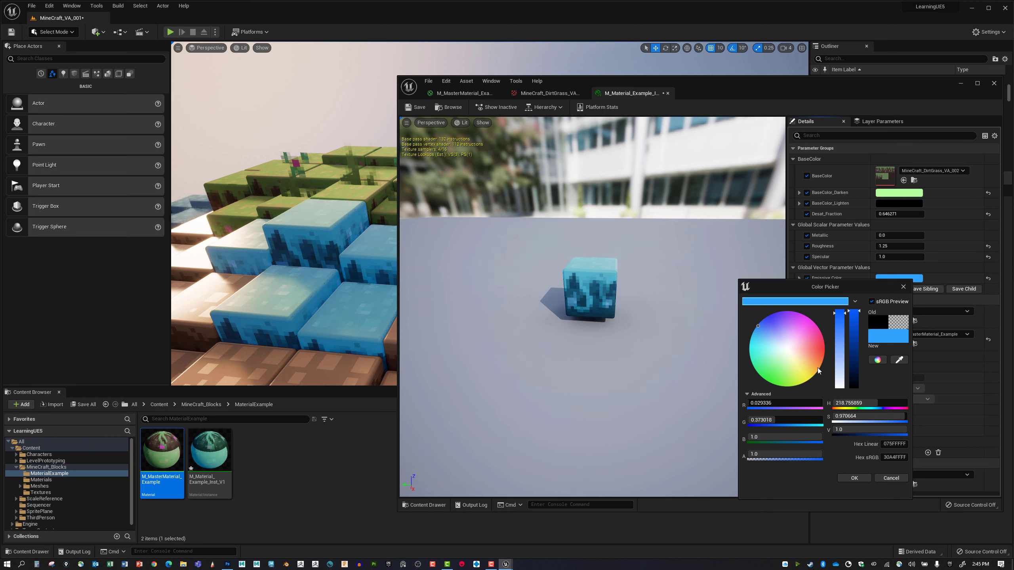
pyautogui.click(852, 478)
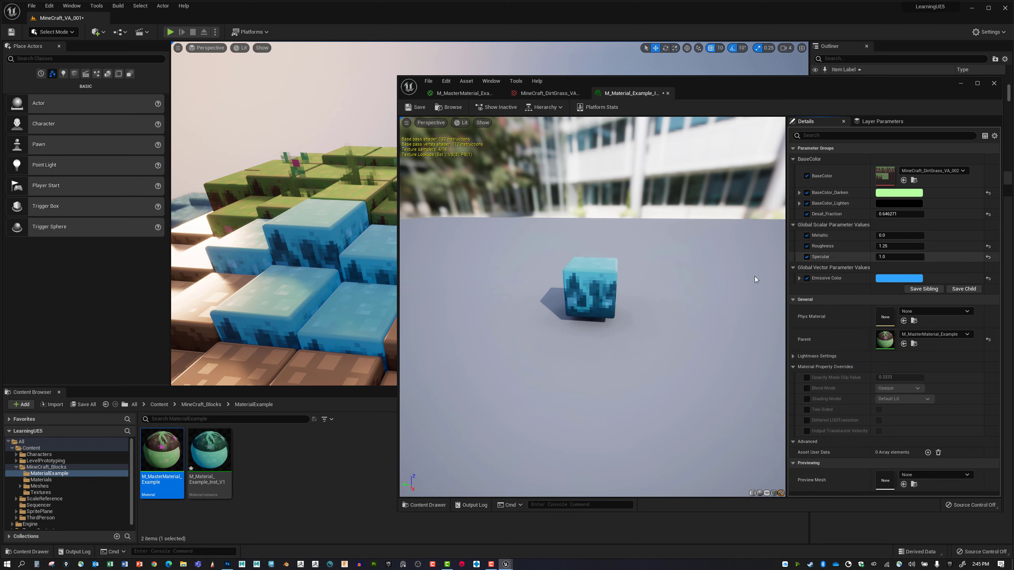
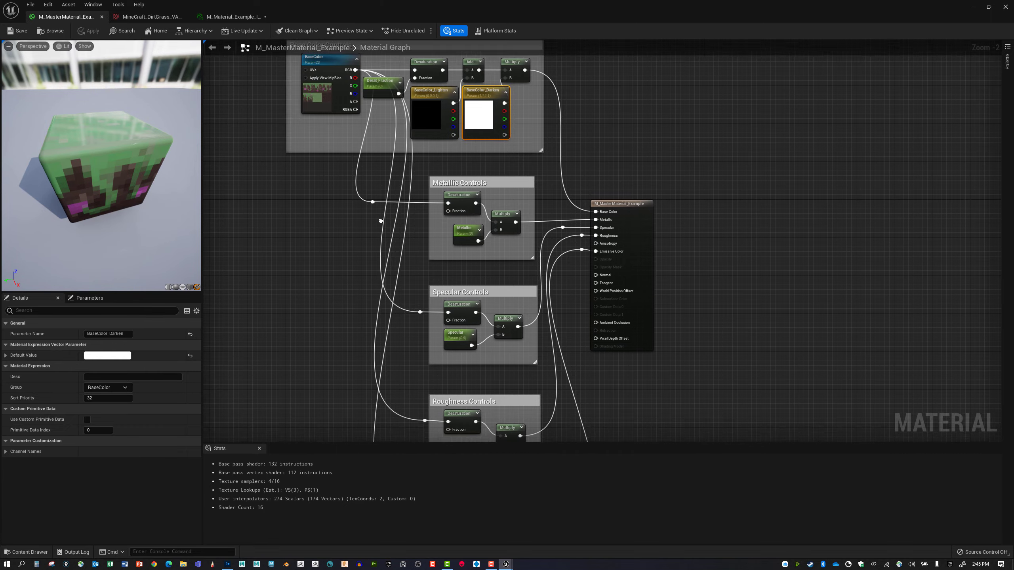
# In the M_MasterMaterial_Example graph, add a CheapContrast node just before the Emissive Controls group.
pyautogui.moveTo(395, 332); pyautogui.dragTo(436, 239, button='right')
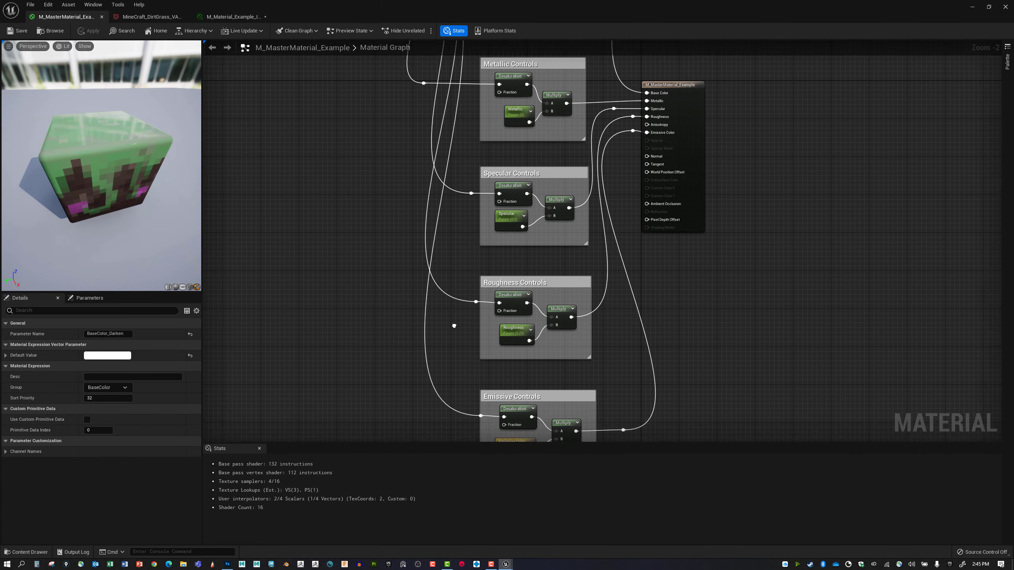
pyautogui.moveTo(453, 324); pyautogui.dragTo(453, 222, button='right')
pyautogui.moveTo(429, 295); pyautogui.dragTo(458, 296, button='right')
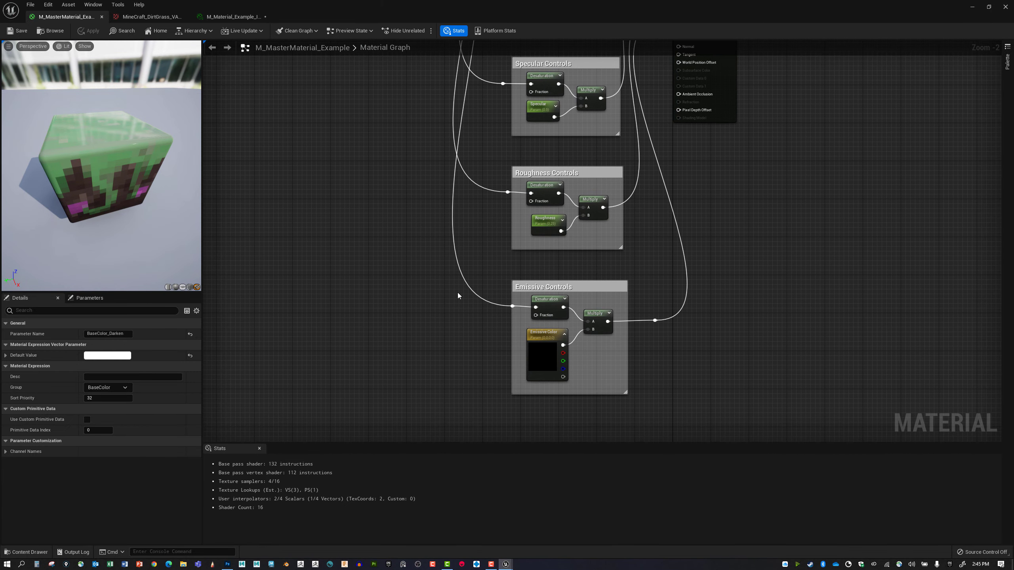
pyautogui.rightClick(457, 297)
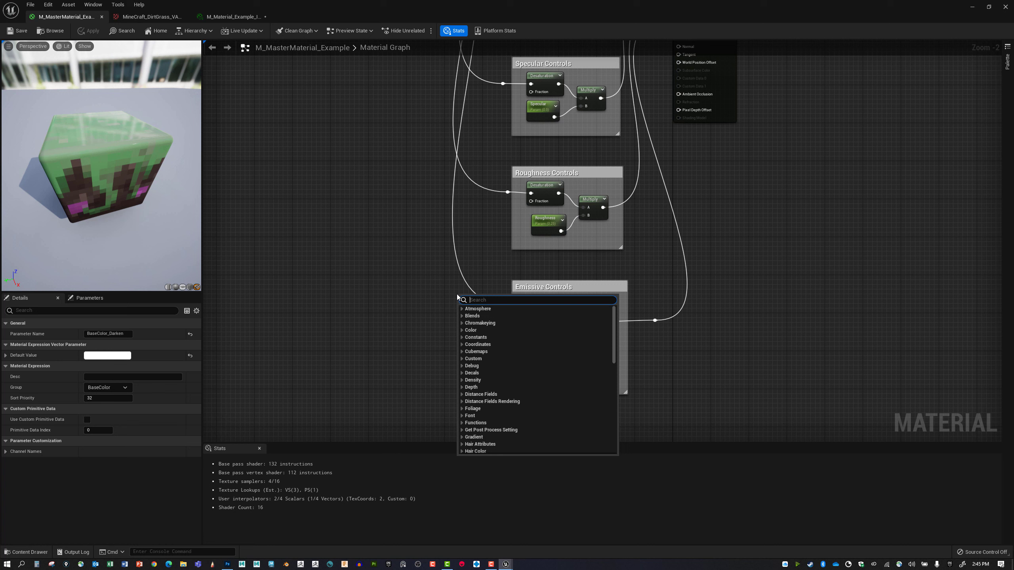
pyautogui.write('cchea')
pyautogui.press('BackSpace')
pyautogui.press('BackSpace')
pyautogui.press('BackSpace')
pyautogui.press('BackSpace')
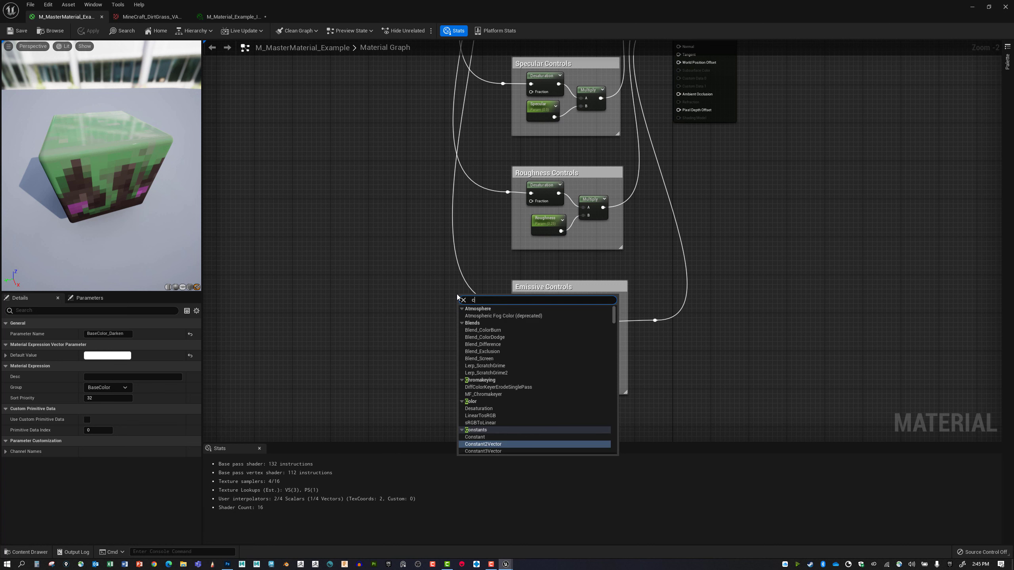
pyautogui.write('heap')
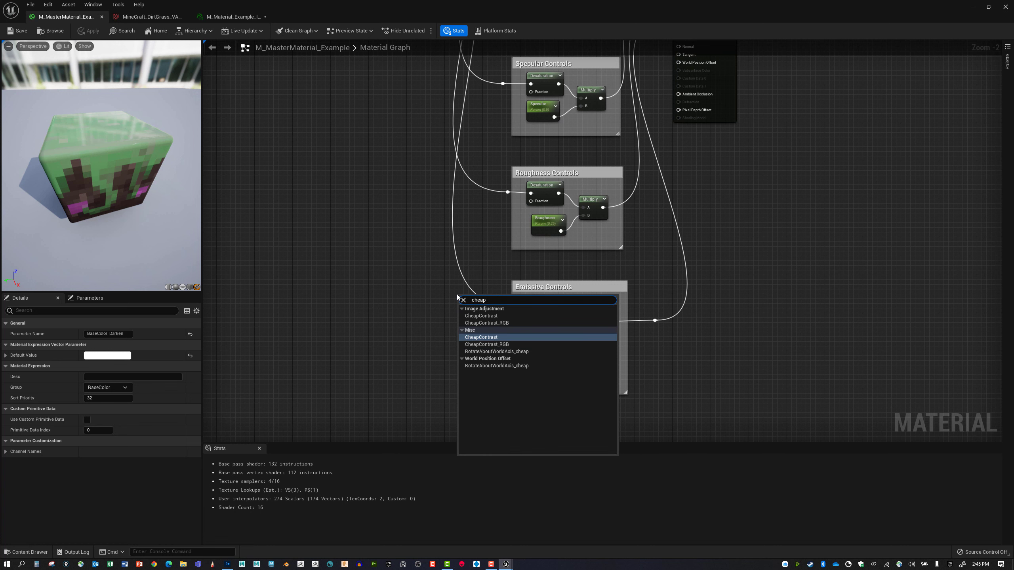
pyautogui.click(497, 337)
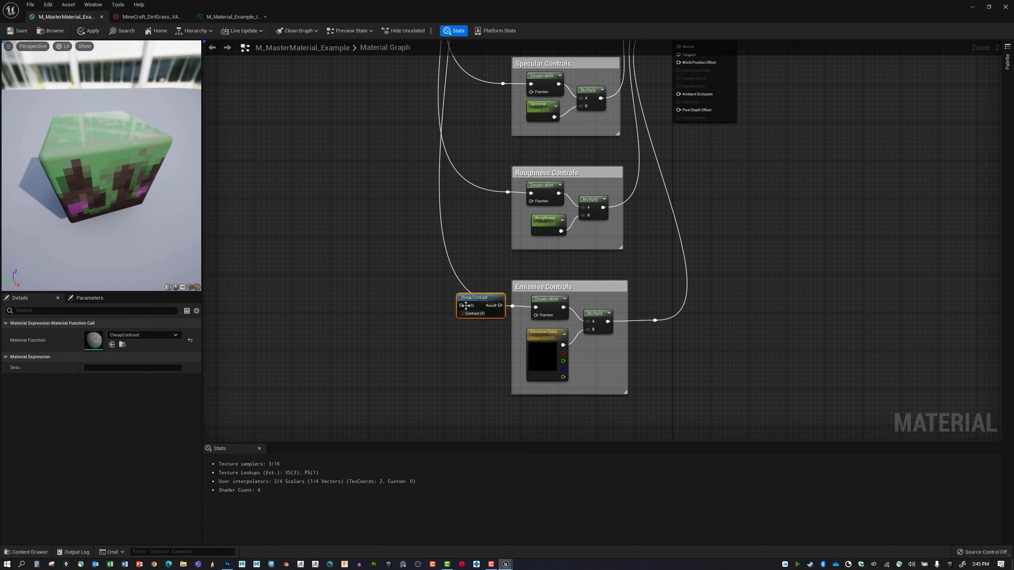
# Route the emissive reroute wire through CheapContrast into the Emissive Controls Desaturation node, and place the reroute point ahead of CheapContrast.
pyautogui.moveTo(512, 306); pyautogui.dragTo(461, 305)
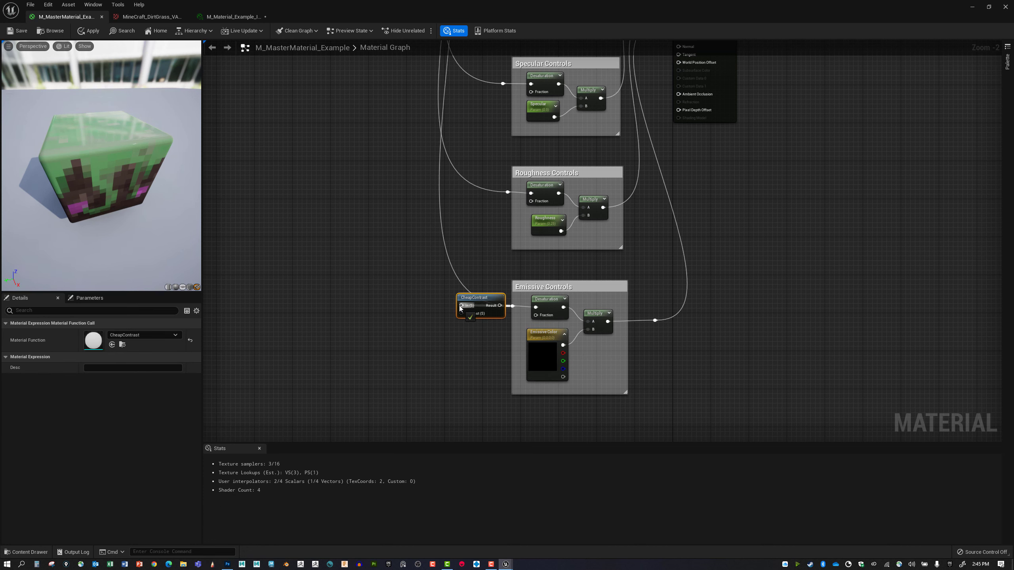
pyautogui.click(511, 312)
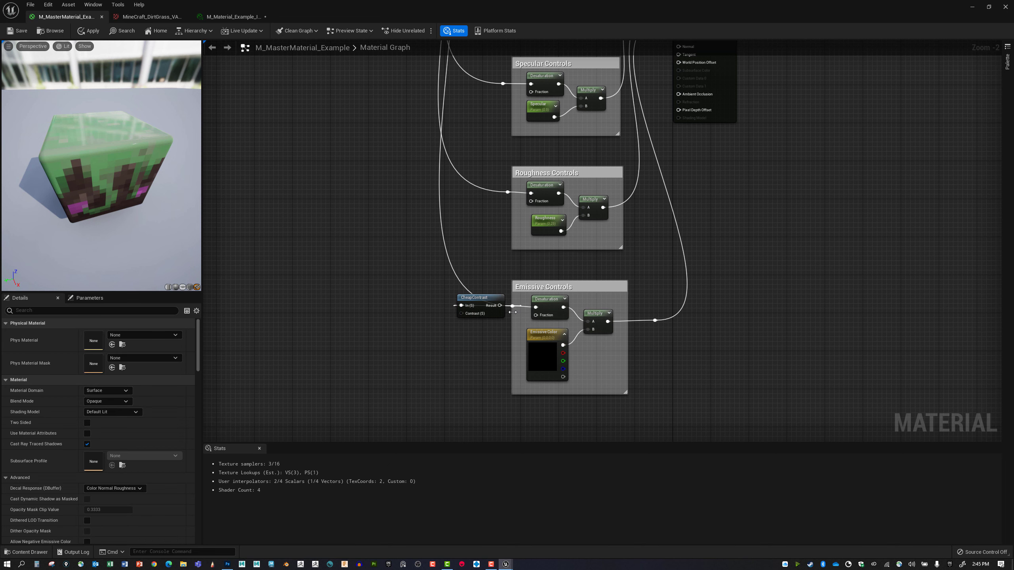
pyautogui.click(513, 305)
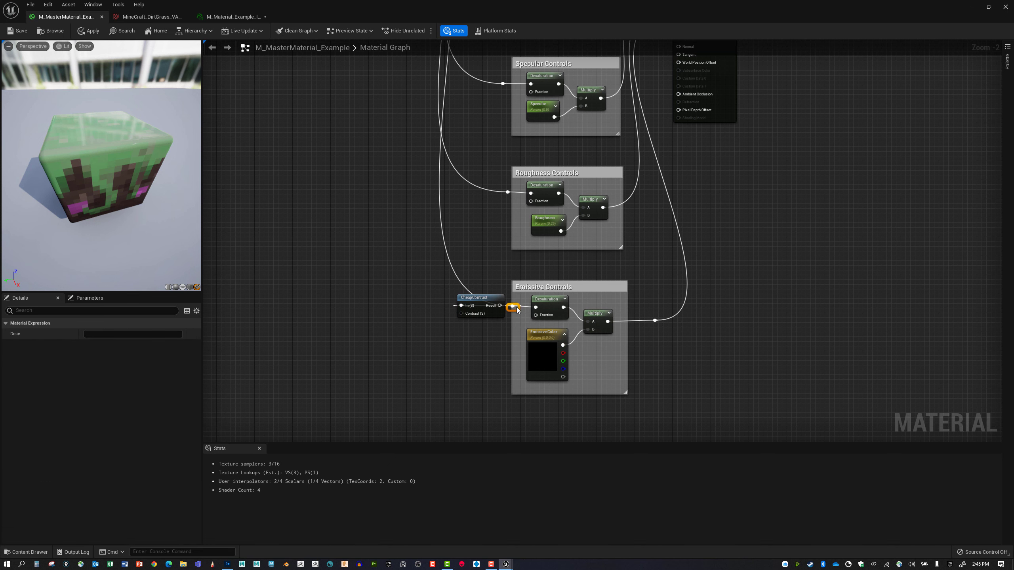
pyautogui.moveTo(513, 306); pyautogui.dragTo(436, 279)
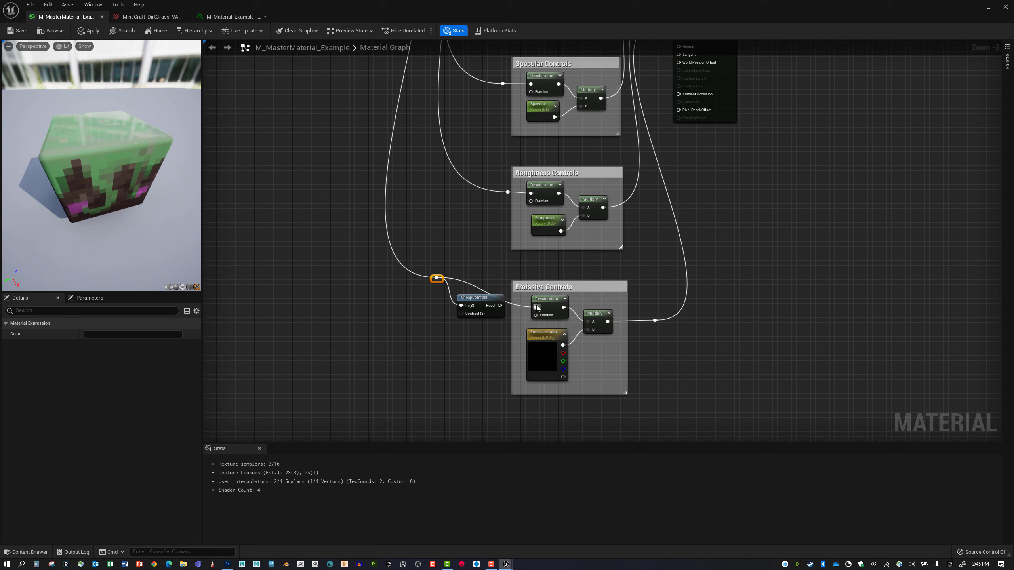
pyautogui.keyDown('alt'); pyautogui.click(536, 308); pyautogui.keyUp('alt')
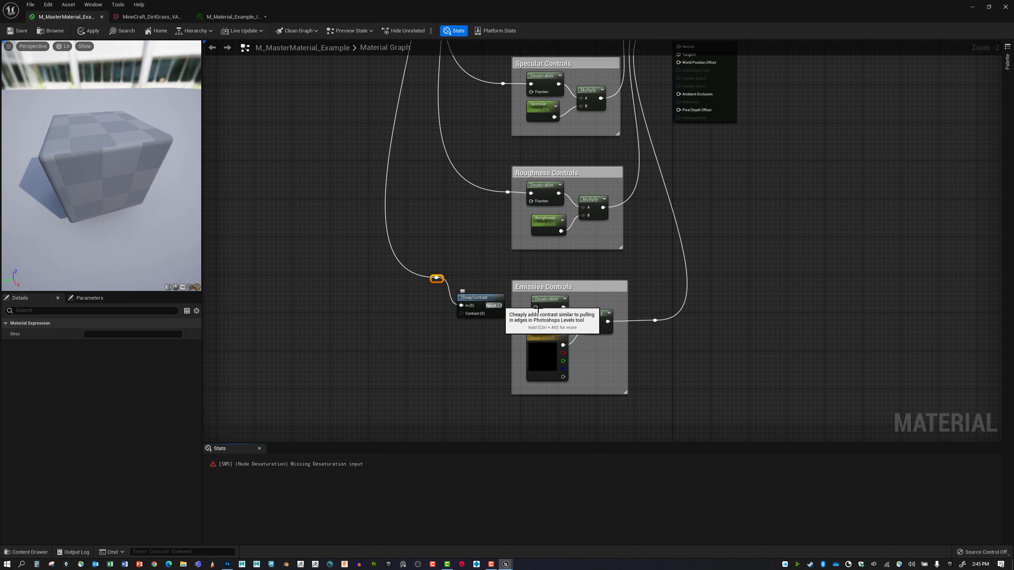
pyautogui.moveTo(501, 305); pyautogui.dragTo(536, 307)
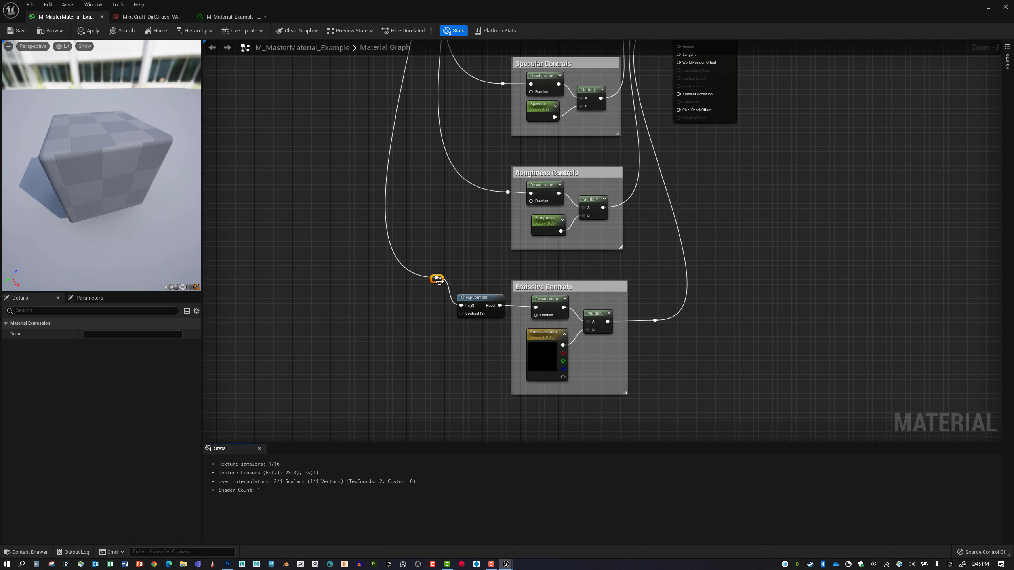
pyautogui.moveTo(437, 278); pyautogui.dragTo(442, 312)
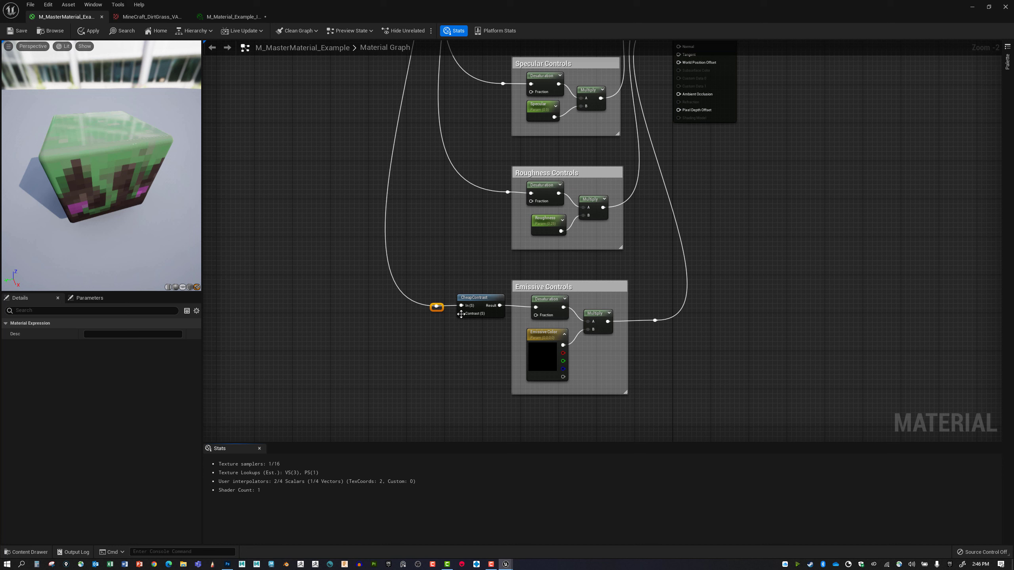
# Promote CheapContrast's Contrast input to a parameter and place the new node below the incoming wire.
pyautogui.rightClick(461, 315)
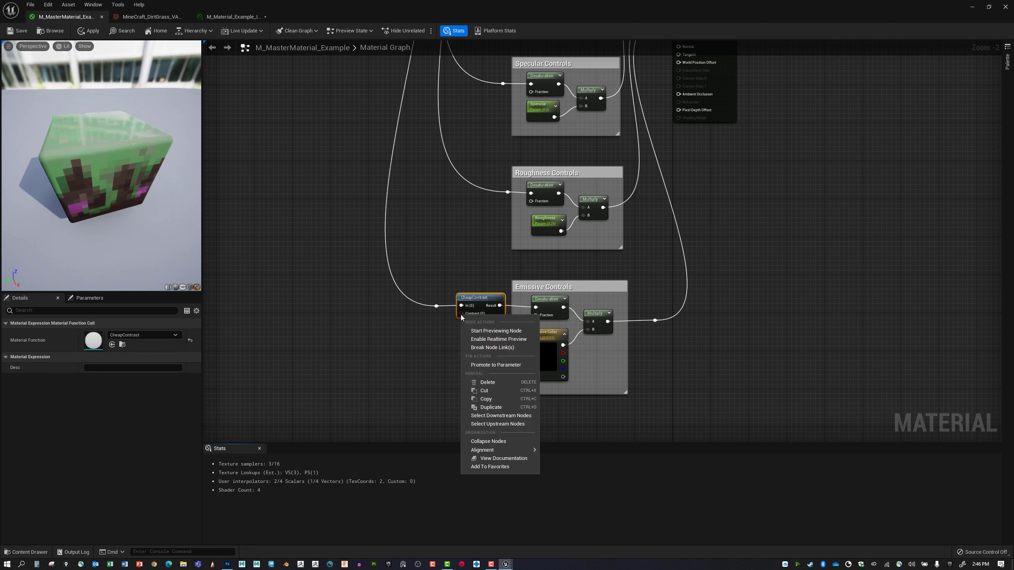
pyautogui.click(496, 365)
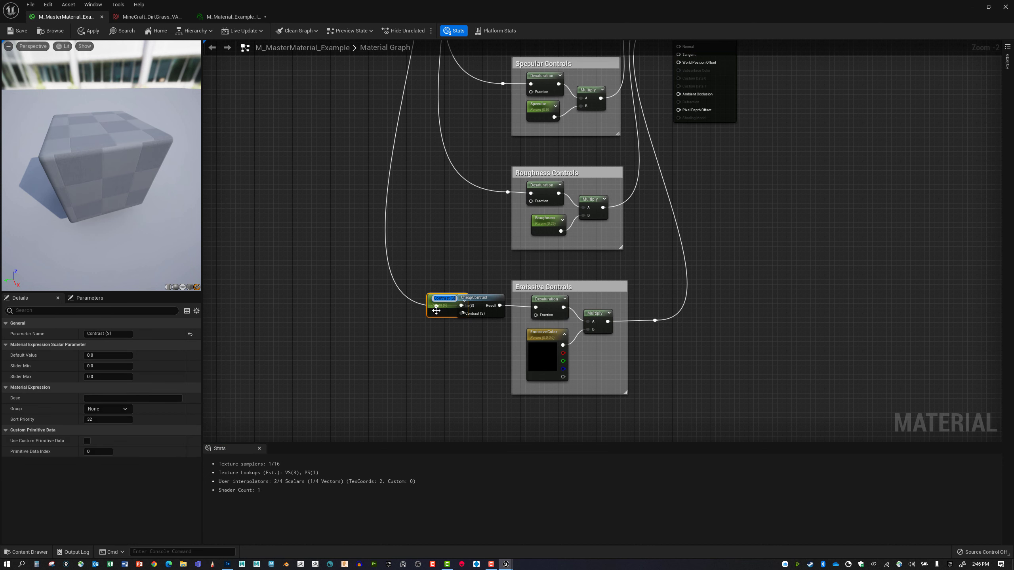
pyautogui.moveTo(436, 311); pyautogui.dragTo(426, 345)
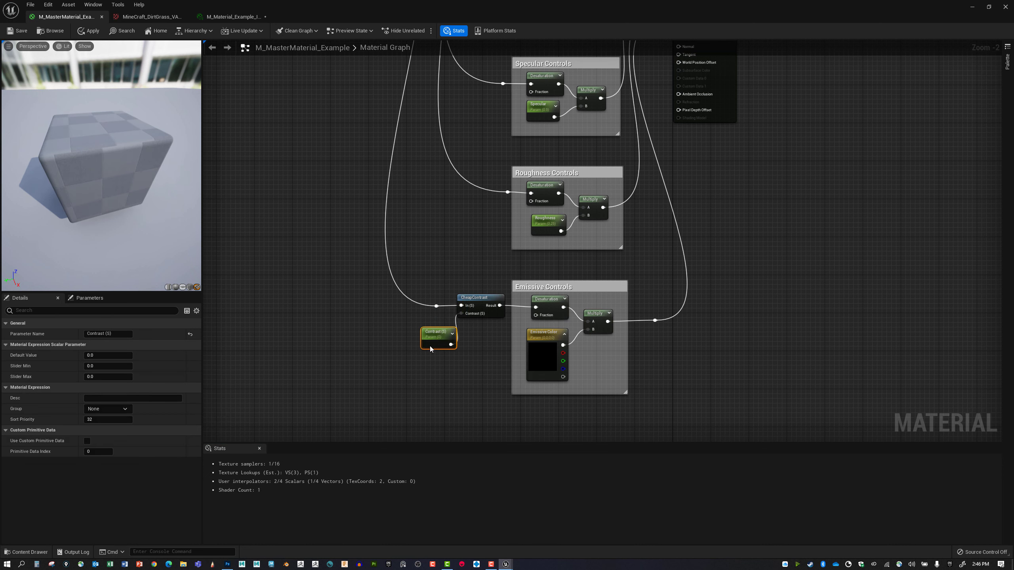
# Rename the new contrast parameter as Emiss_Contrast (S).
pyautogui.click(110, 333)
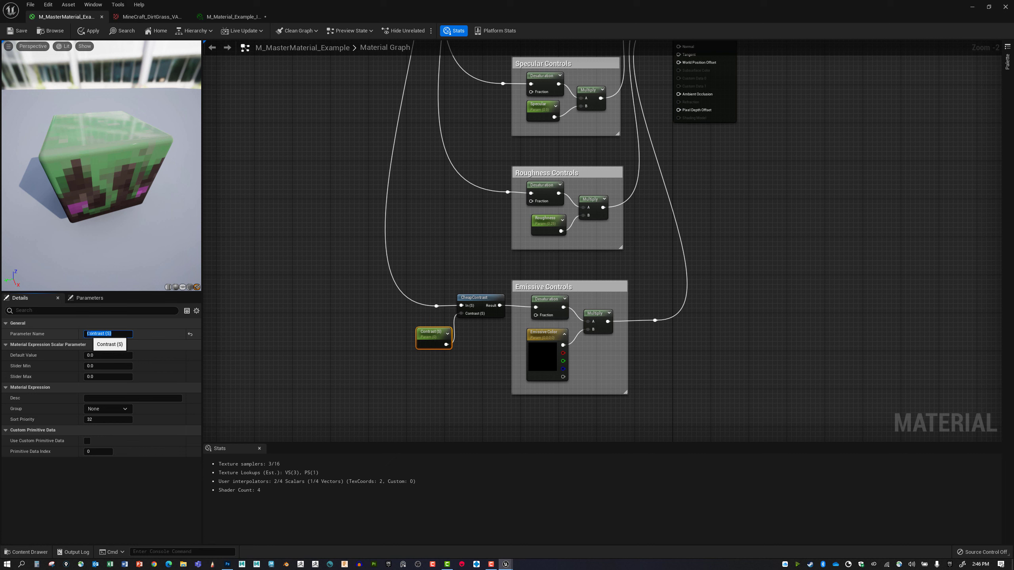
pyautogui.click(91, 337)
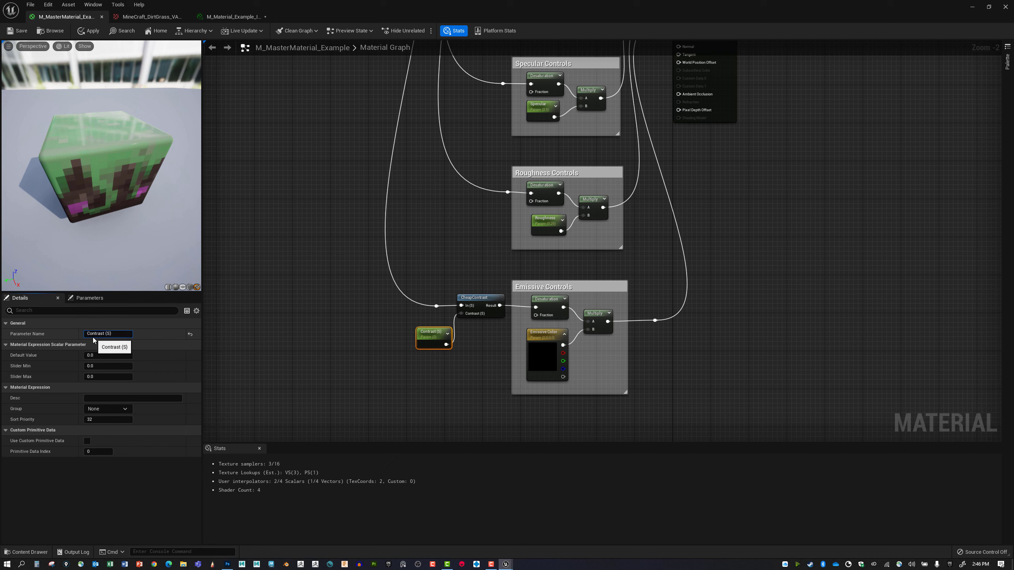
pyautogui.write('Emiss_')
pyautogui.press('Return')
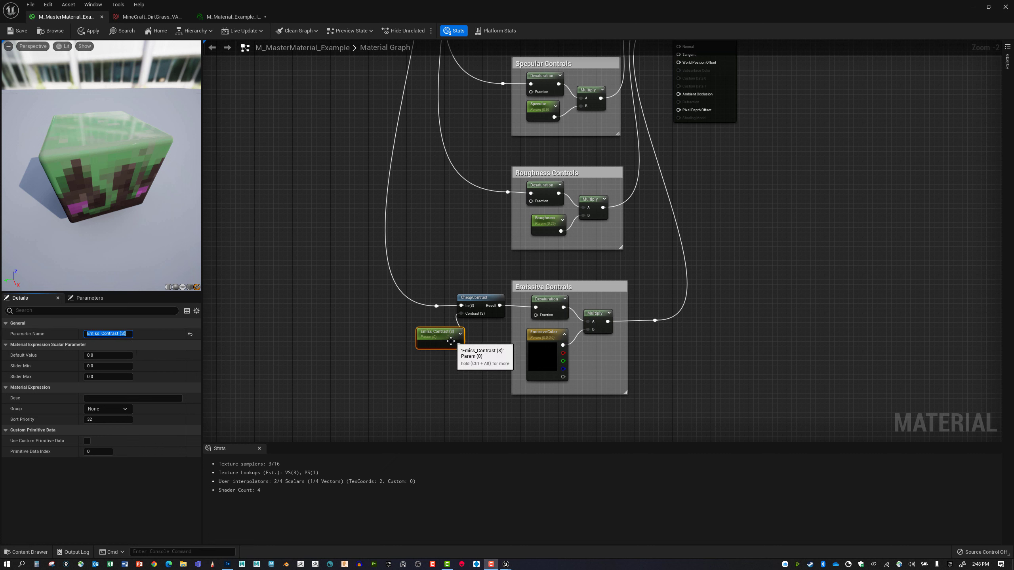
# Place the Emiss_Contrast parameter under CheapContrast and enlarge the Emissive Controls comment to enclose both nodes, with extra room on its output side.
pyautogui.moveTo(450, 343); pyautogui.dragTo(488, 339)
pyautogui.click(489, 275)
pyautogui.moveTo(512, 287)
pyautogui.mouseDown()
pyautogui.moveTo(394, 281)
pyautogui.moveTo(495, 284)
pyautogui.mouseUp()
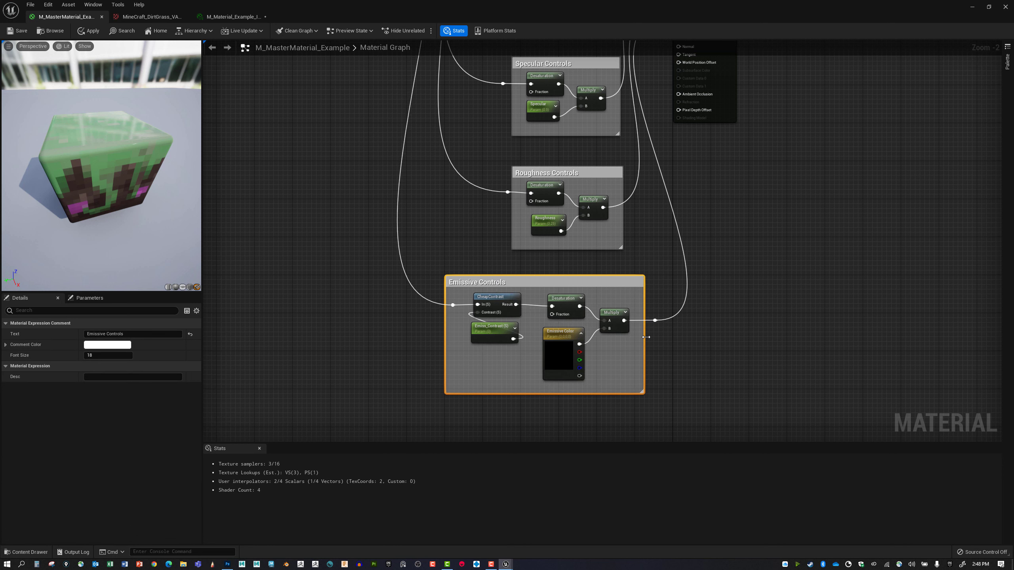
pyautogui.moveTo(643, 337); pyautogui.dragTo(662, 335)
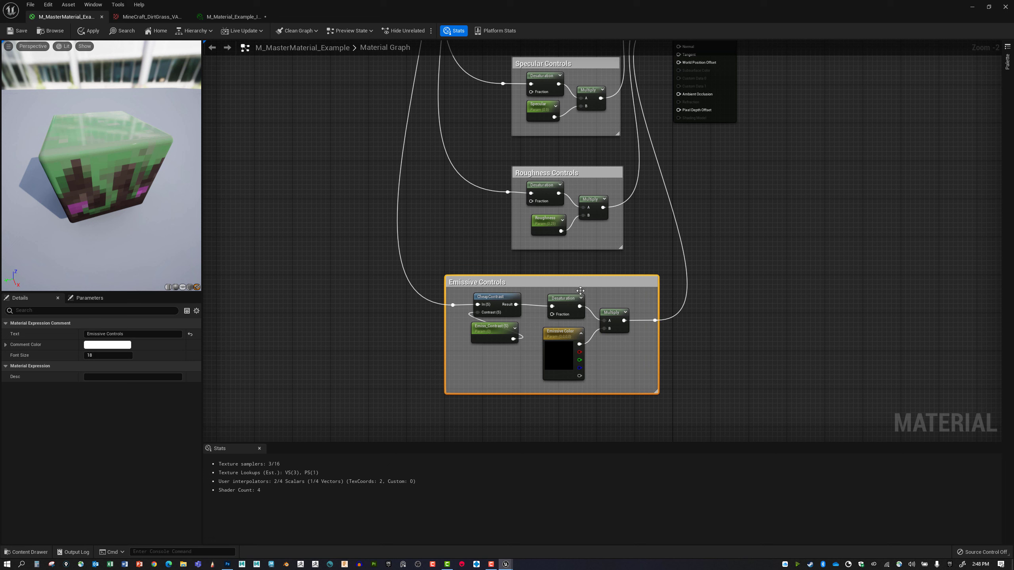
pyautogui.moveTo(566, 288)
pyautogui.mouseDown()
pyautogui.moveTo(618, 294)
pyautogui.moveTo(524, 291)
pyautogui.moveTo(549, 291)
pyautogui.mouseUp()
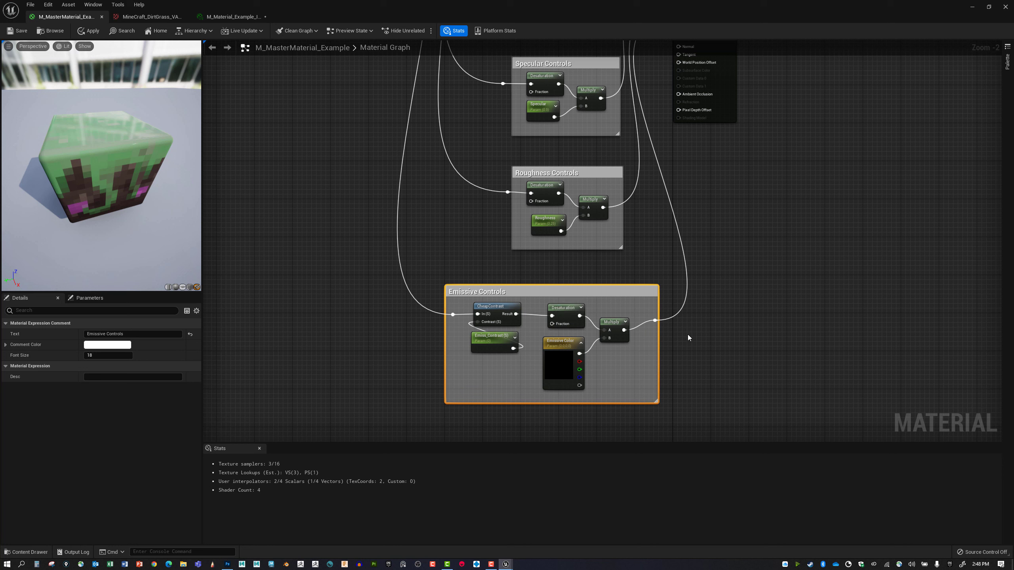
# Move the emissive output reroute point inside the Emissive Controls comment and realign it with the Multiply node.
pyautogui.click(642, 328)
pyautogui.moveTo(656, 320); pyautogui.dragTo(643, 334)
pyautogui.click(663, 309)
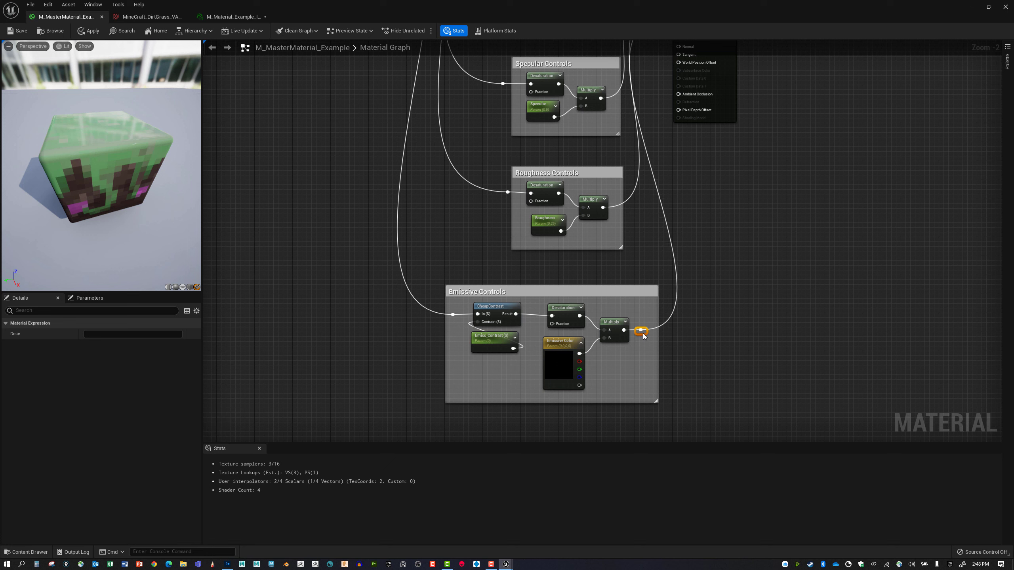
pyautogui.moveTo(578, 292)
pyautogui.mouseDown()
pyautogui.moveTo(601, 283)
pyautogui.moveTo(597, 320)
pyautogui.moveTo(566, 306)
pyautogui.mouseUp()
pyautogui.moveTo(595, 338); pyautogui.dragTo(595, 321)
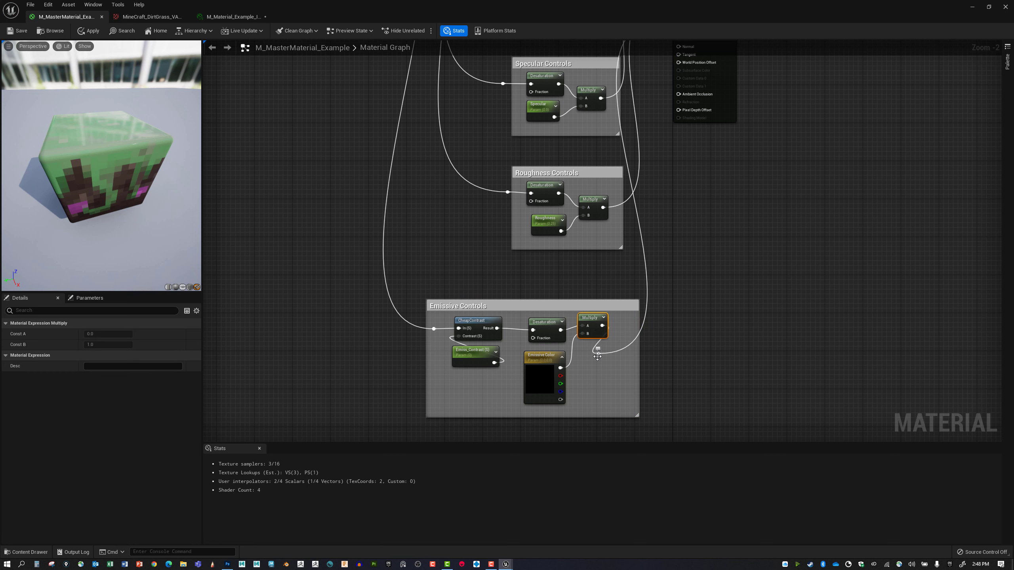
pyautogui.moveTo(598, 356)
pyautogui.mouseDown()
pyautogui.moveTo(626, 352)
pyautogui.moveTo(589, 342)
pyautogui.mouseUp()
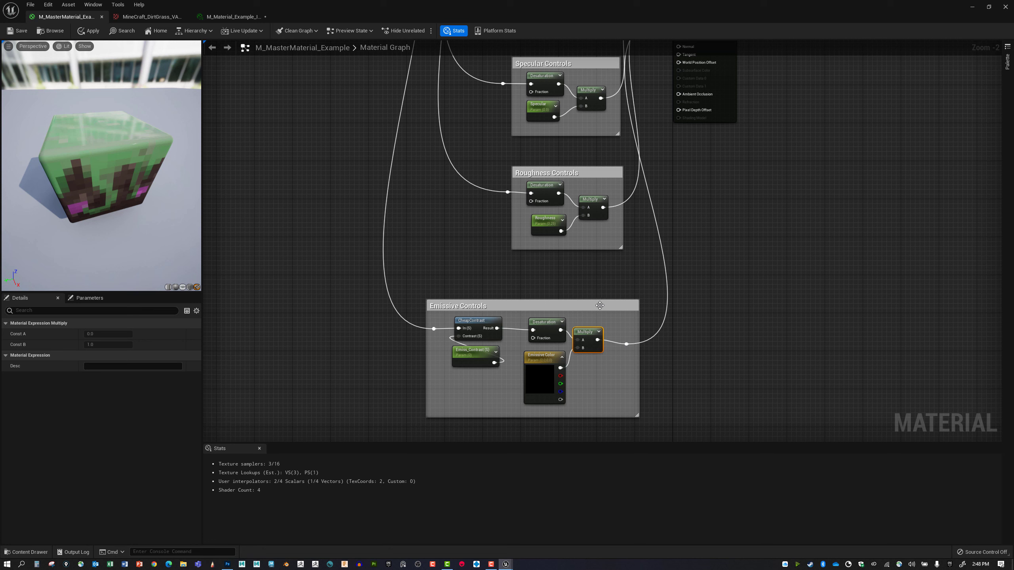
# Reposition the Emissive Controls group just below Roughness Controls and save the master material.
pyautogui.moveTo(571, 306); pyautogui.dragTo(604, 301)
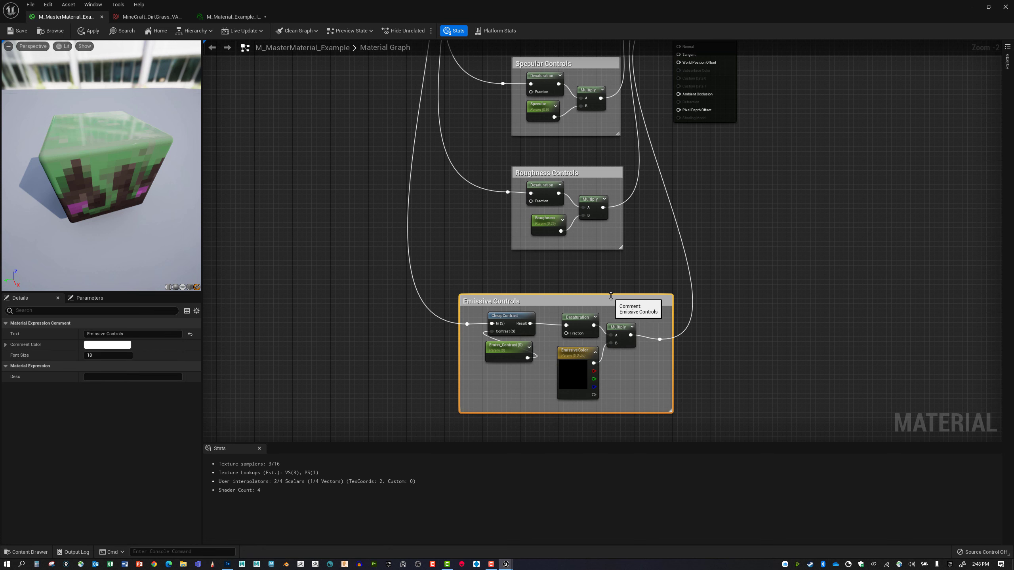
pyautogui.scroll(-3, 611, 295)
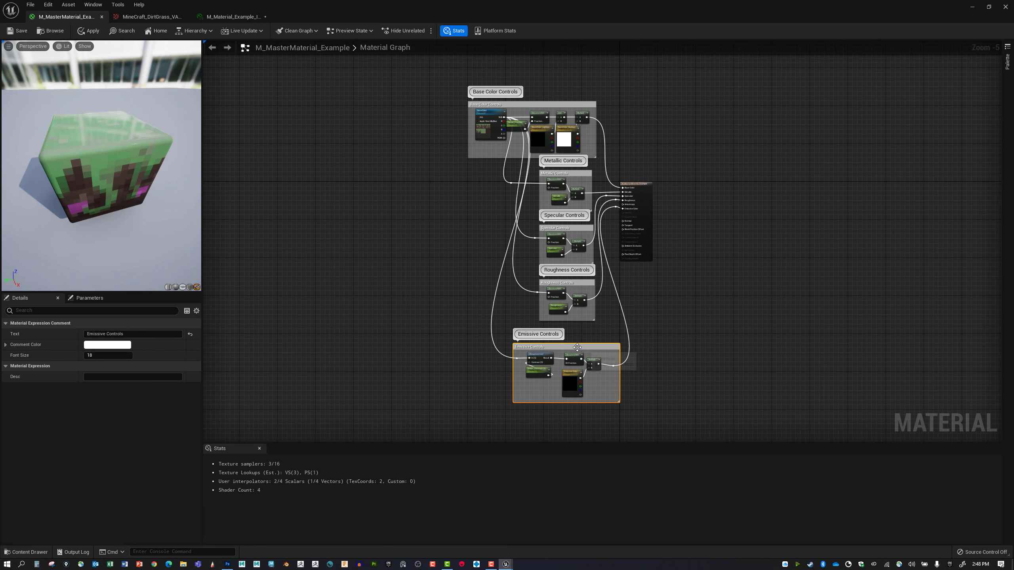
pyautogui.moveTo(577, 347); pyautogui.dragTo(573, 337)
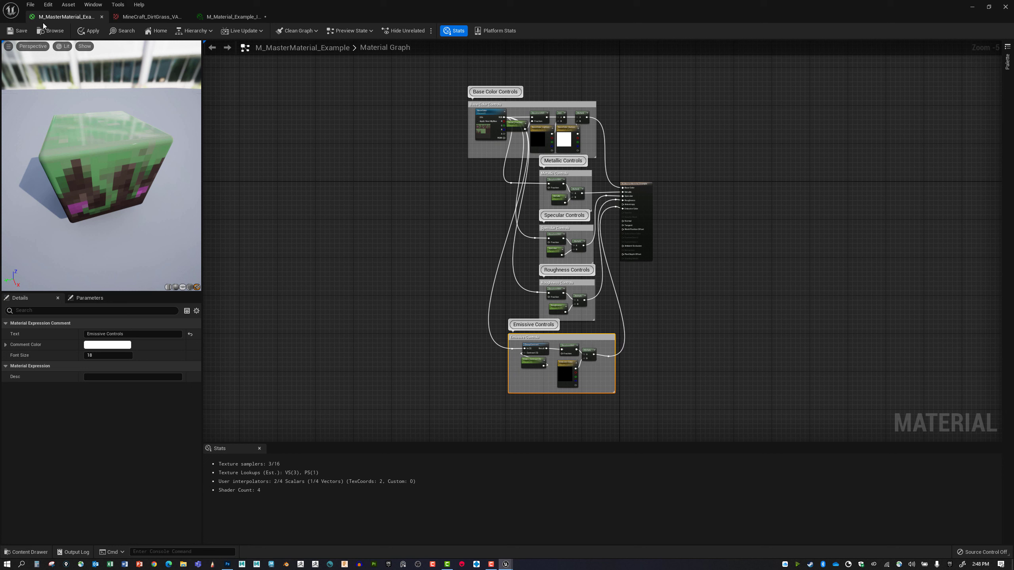
pyautogui.click(17, 30)
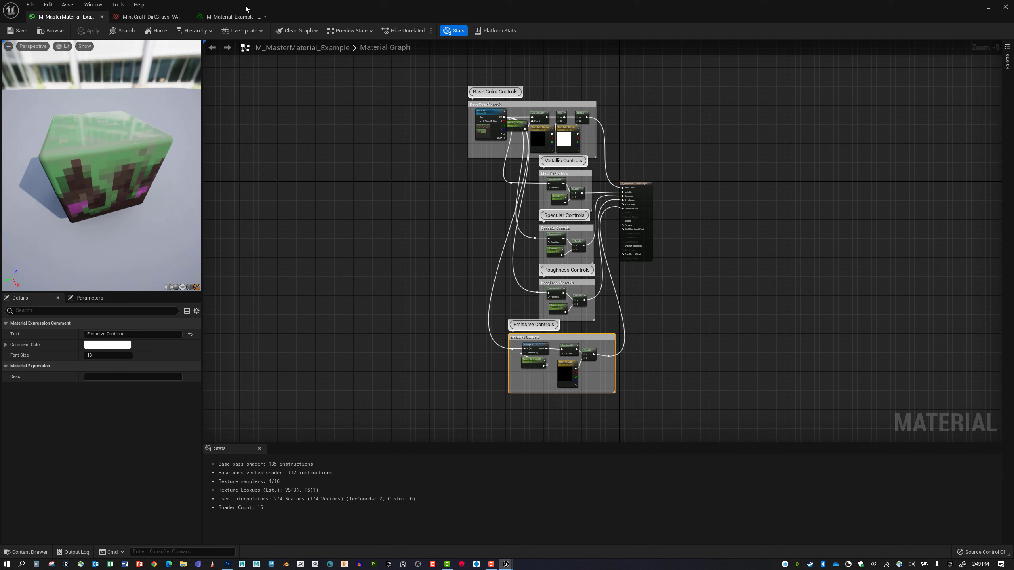
# Float the editor window over the level, bring up the material instance and enable its Emiss_Contrast (S) override.
pyautogui.moveTo(223, 5); pyautogui.dragTo(533, 86)
pyautogui.moveTo(753, 309); pyautogui.dragTo(610, 253, button='right')
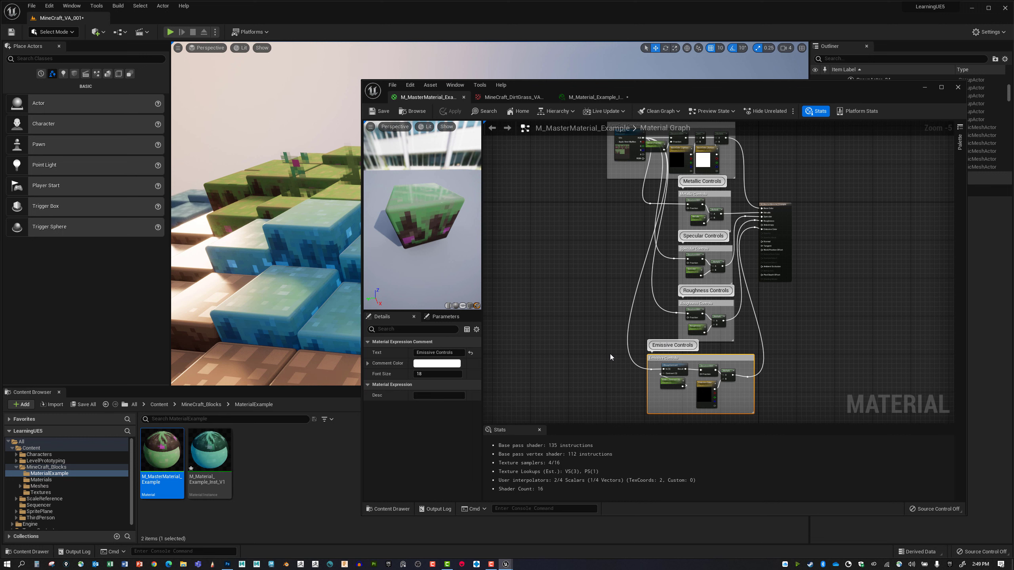
pyautogui.click(511, 98)
pyautogui.moveTo(595, 97); pyautogui.dragTo(513, 97)
pyautogui.click(771, 240)
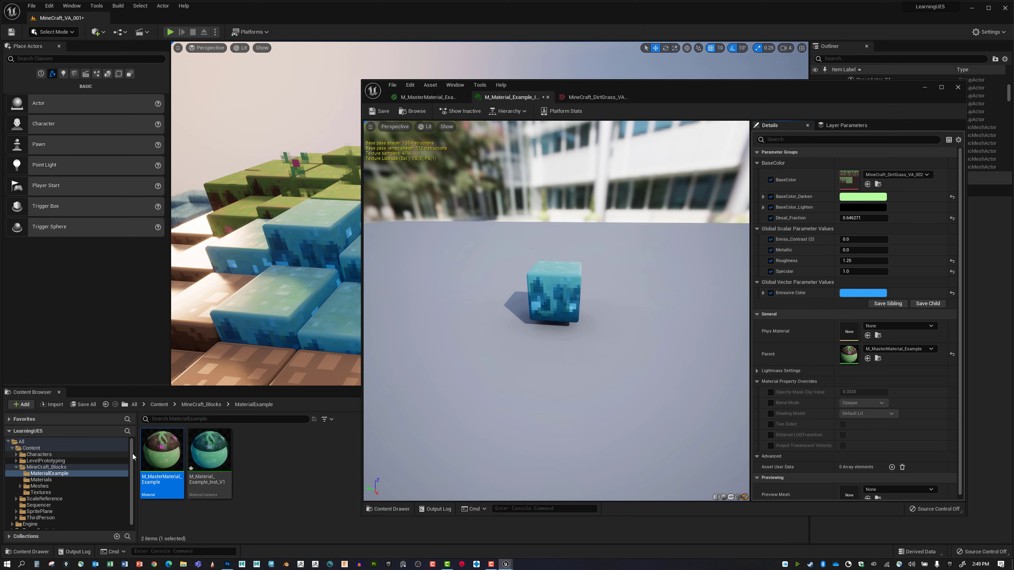
# In the master material, assign the Emiss_Contrast parameter to a new parameter group named Emiss.
pyautogui.doubleClick(149, 445)
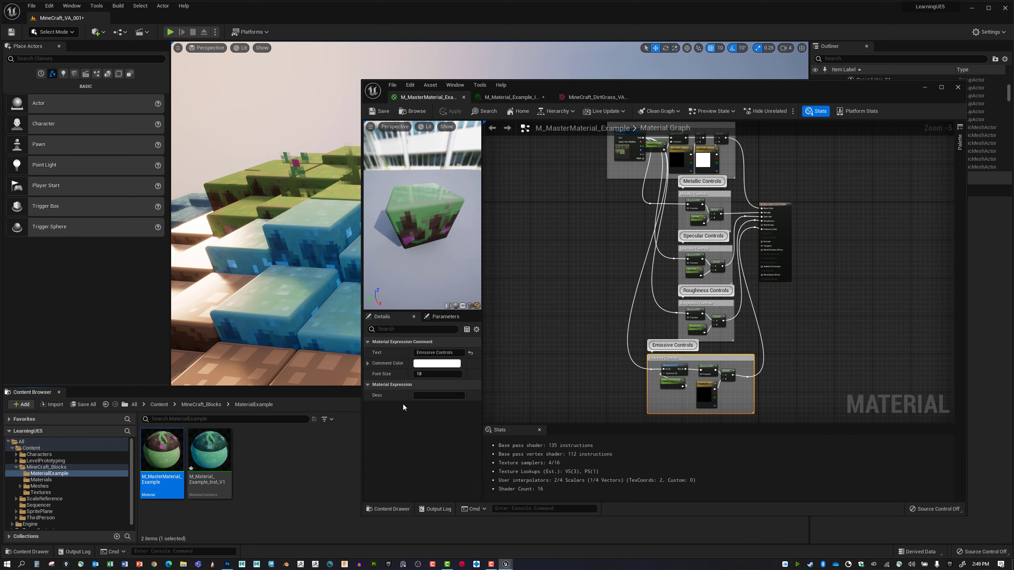
pyautogui.click(672, 382)
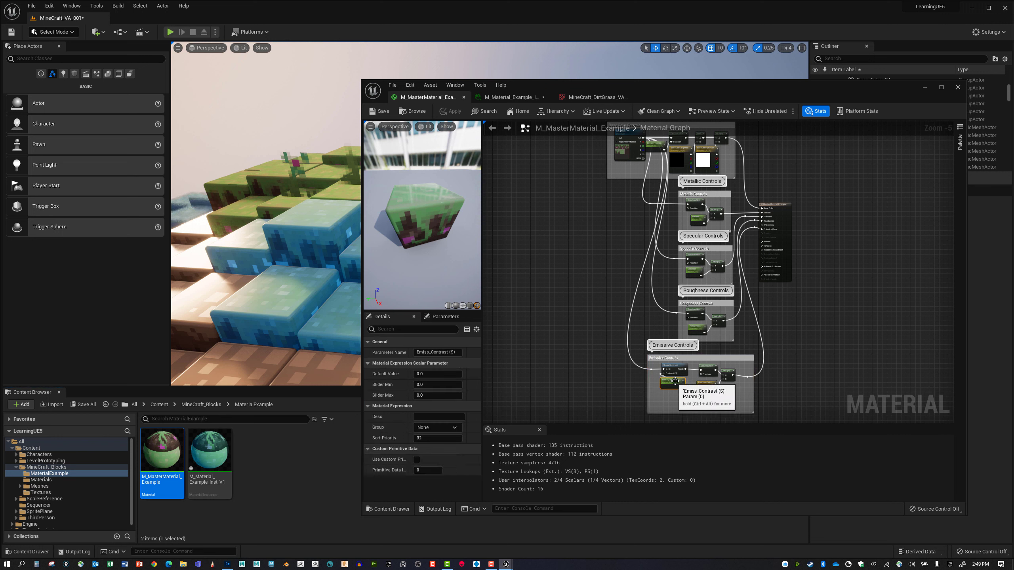
pyautogui.click(455, 428)
pyautogui.click(442, 440)
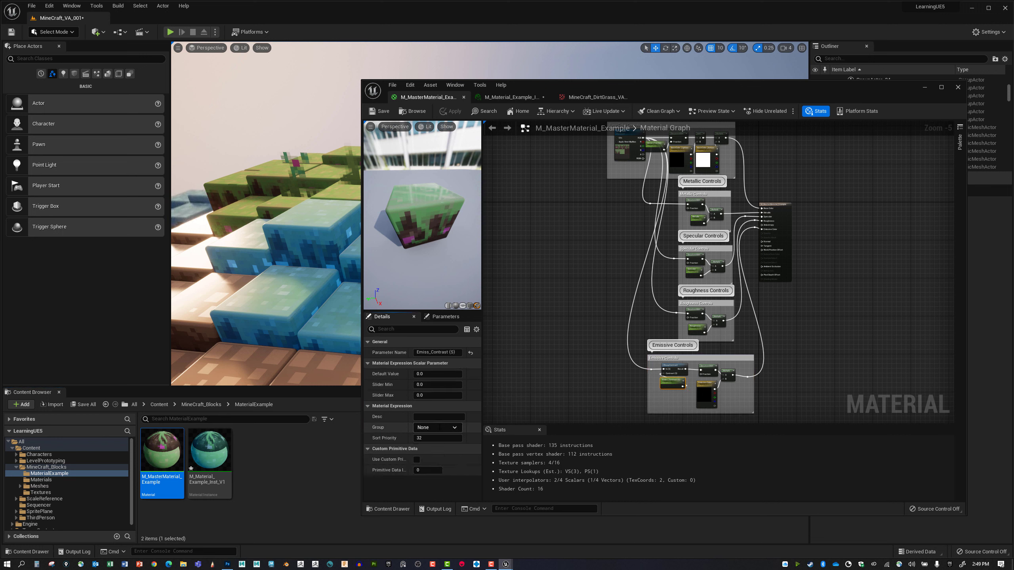
pyautogui.write('Emis')
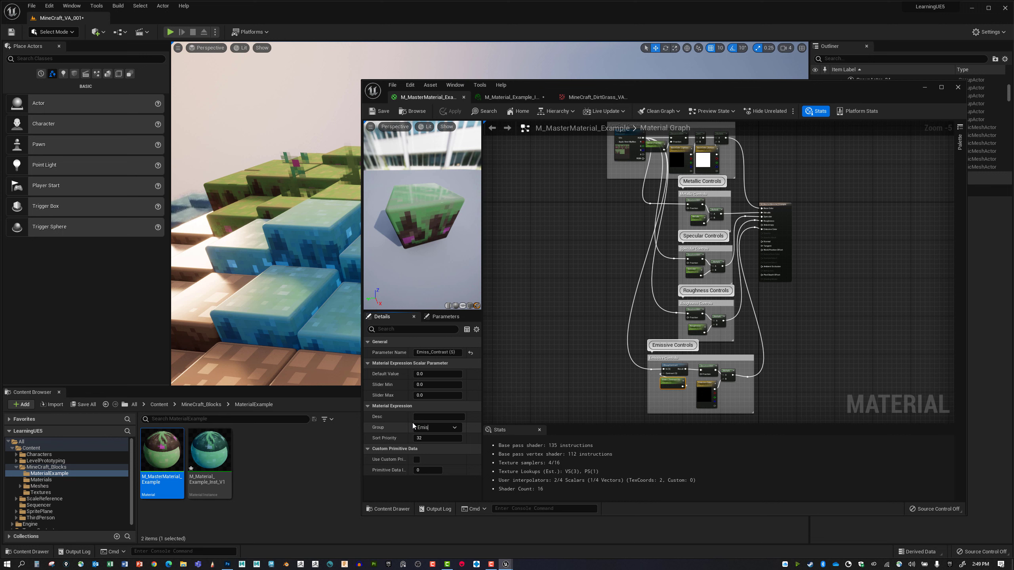
pyautogui.write('s')
pyautogui.press('Return')
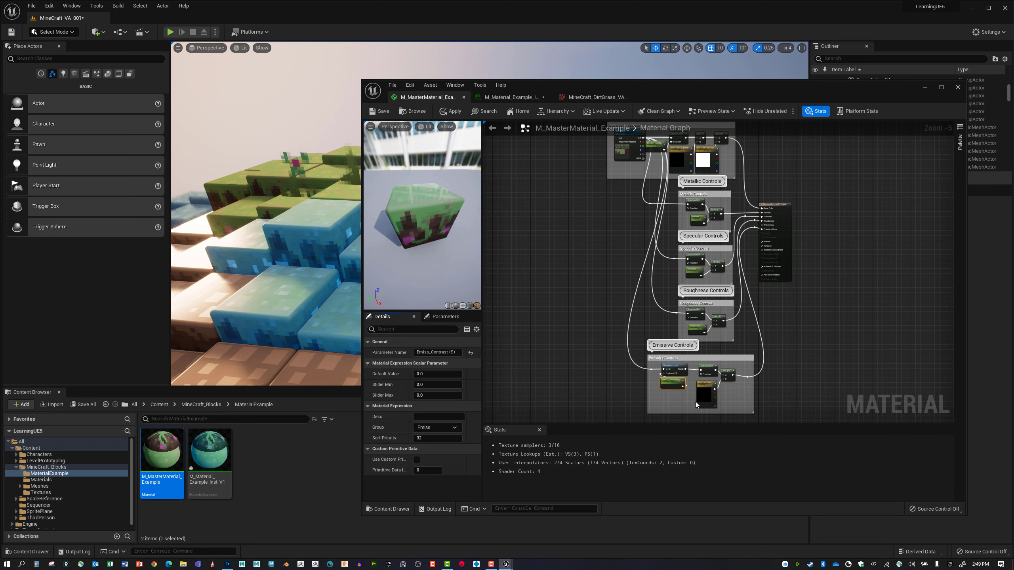
# Assign the Emissive Color parameter to the Emiss group and save the master material.
pyautogui.click(705, 393)
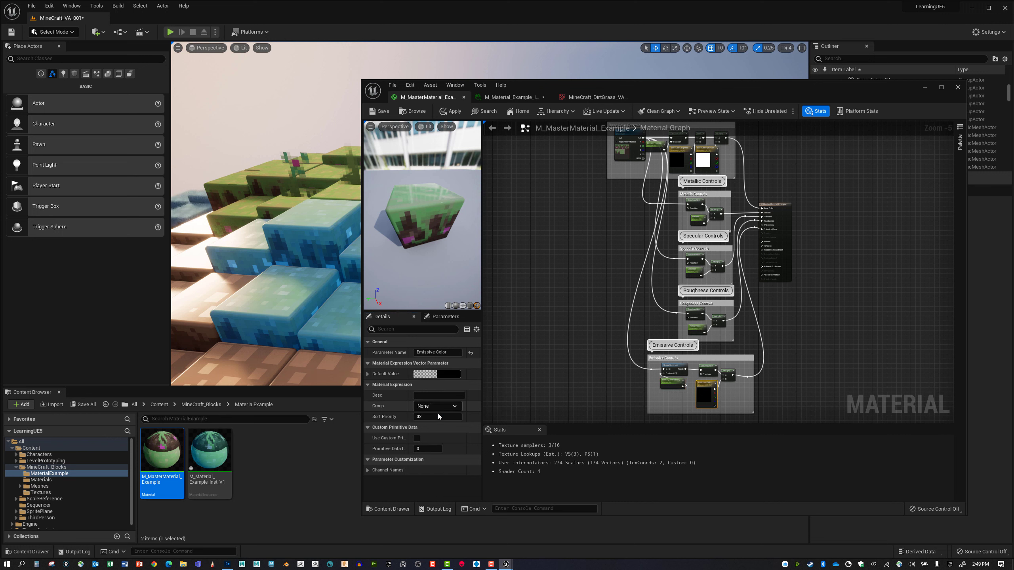
pyautogui.click(454, 407)
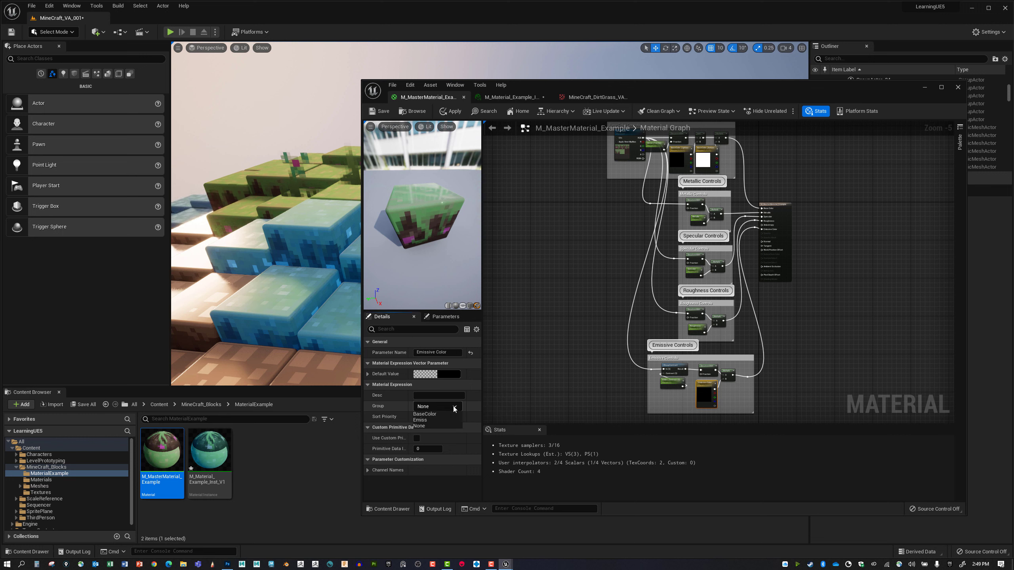
pyautogui.click(420, 420)
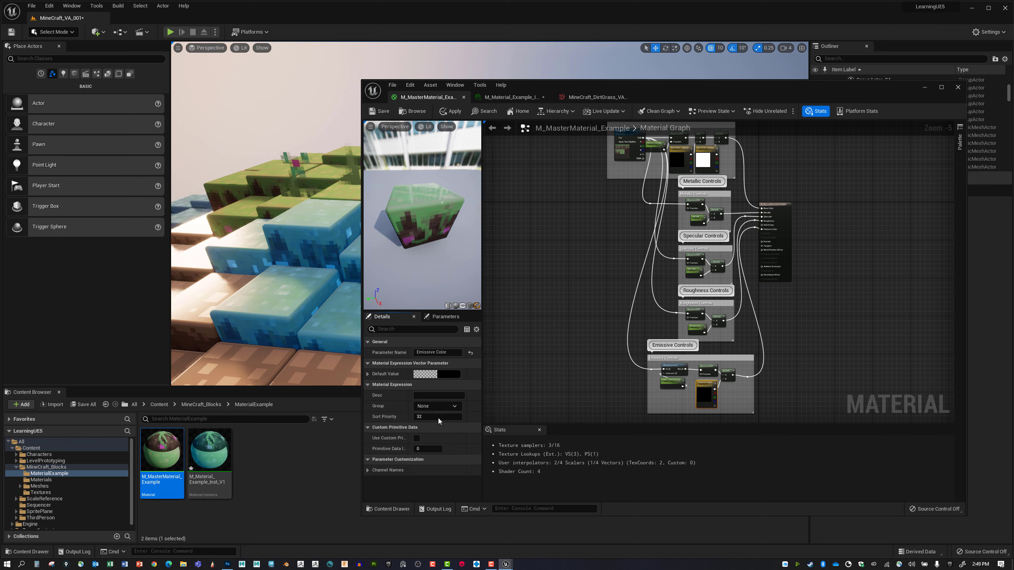
pyautogui.click(379, 113)
# In the material instance, set Emiss_Contrast to 0.168 and raise the Emissive Color's value (V) to 20.
pyautogui.click(519, 99)
pyautogui.moveTo(847, 240); pyautogui.dragTo(877, 239)
pyautogui.click(849, 252)
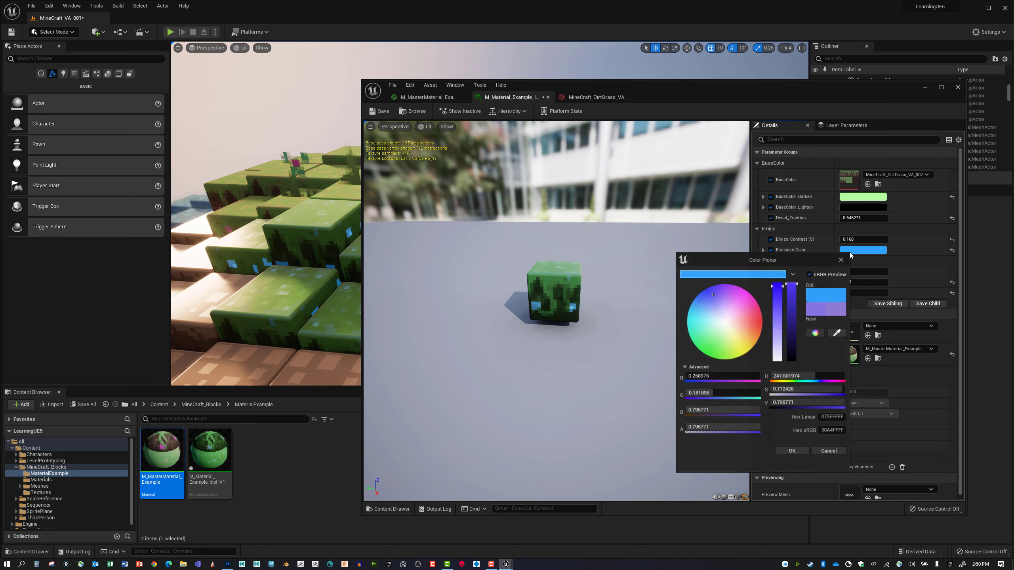
pyautogui.click(789, 402)
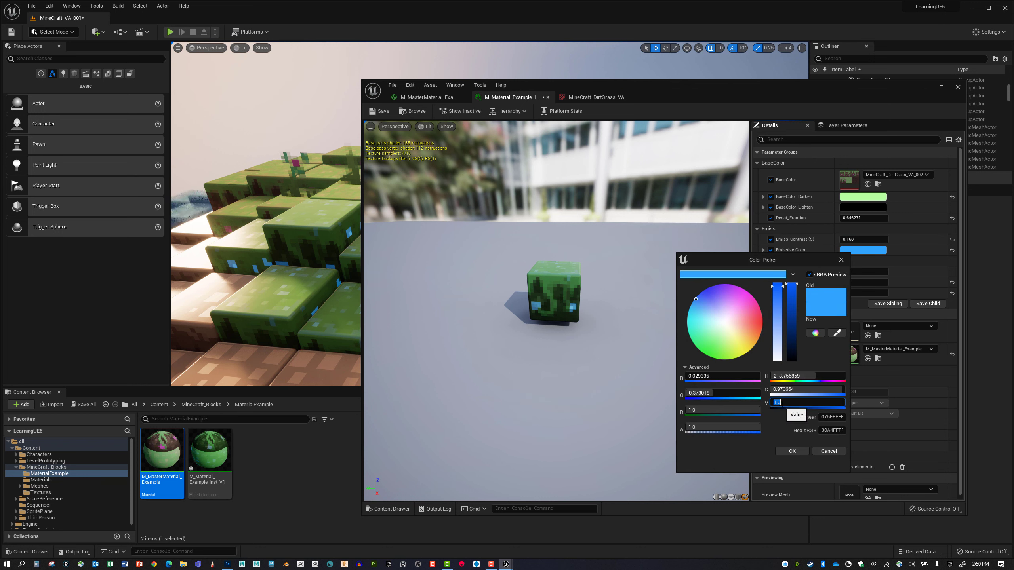
pyautogui.write('20')
pyautogui.press('Return')
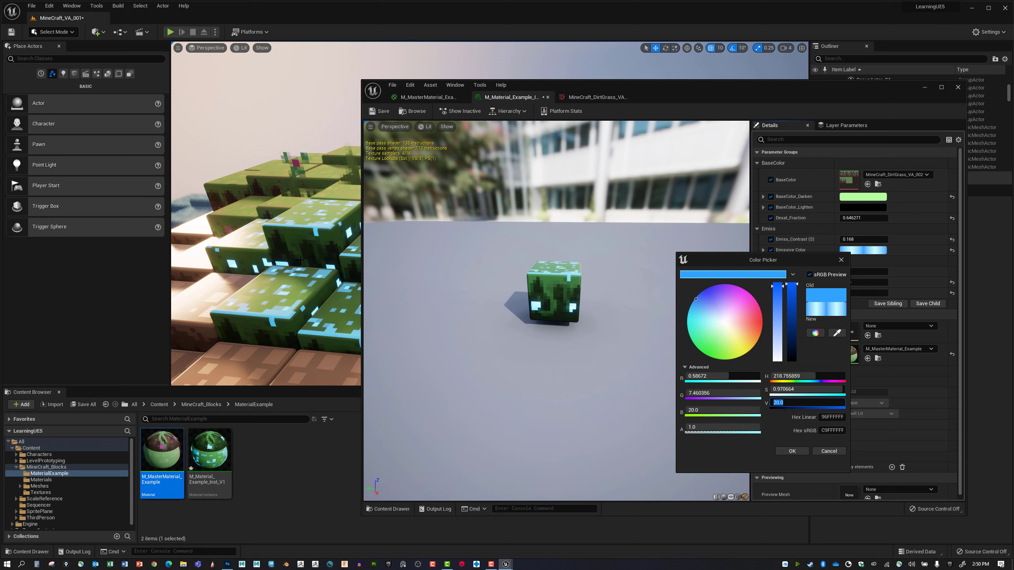
# Raise the Emissive Color's value (V) to 2000 and accept the colour.
pyautogui.click(781, 402)
pyautogui.moveTo(783, 403); pyautogui.dragTo(769, 401)
pyautogui.write('2000')
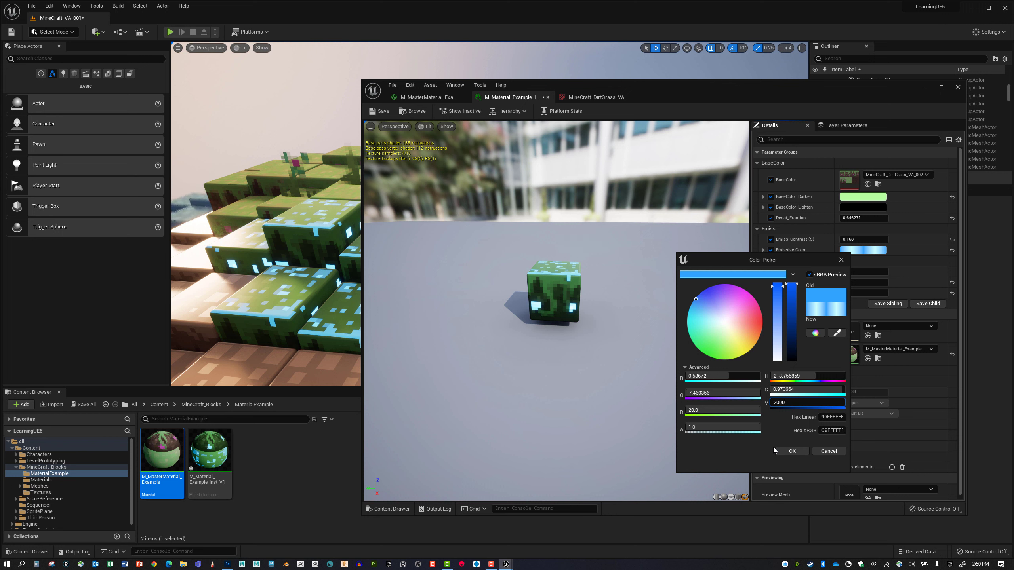
pyautogui.press('Return')
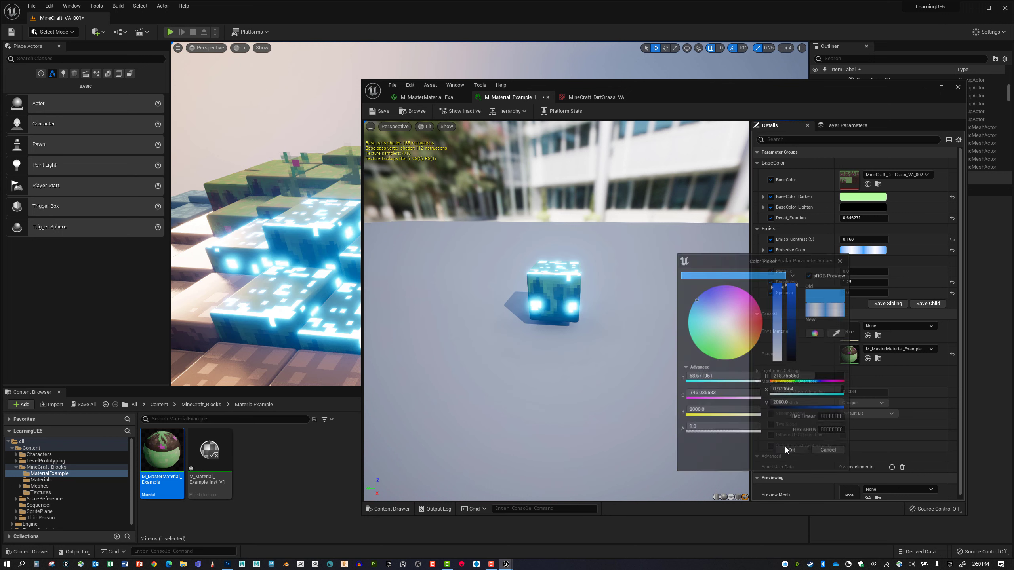
pyautogui.click(790, 450)
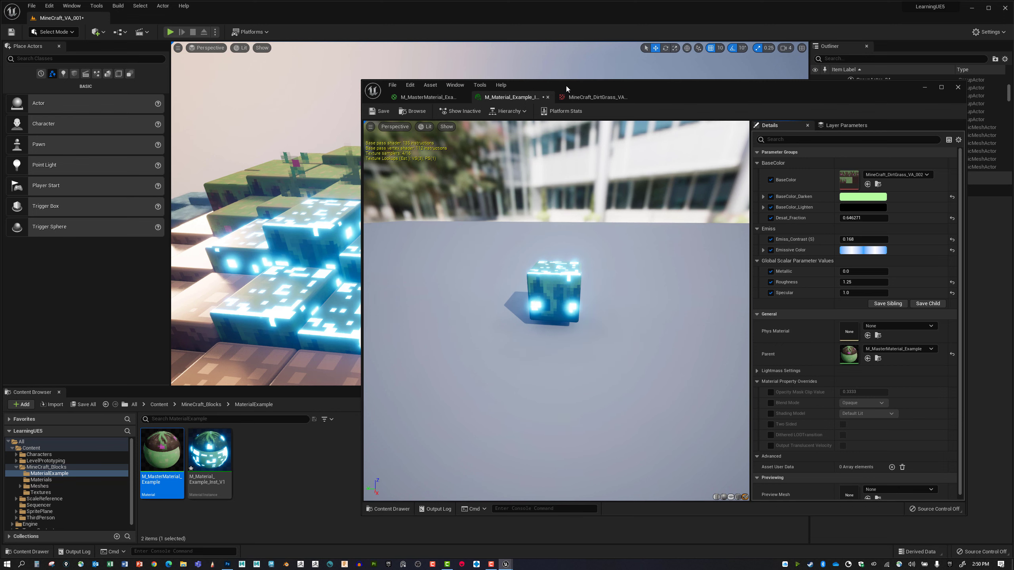
# Set Emiss_Contrast to 0.24 and move the editor window aside to view the glowing blocks in the level.
pyautogui.moveTo(565, 87)
pyautogui.mouseDown()
pyautogui.moveTo(575, 85)
pyautogui.moveTo(542, 188)
pyautogui.moveTo(592, 131)
pyautogui.moveTo(561, 102)
pyautogui.mouseUp()
pyautogui.moveTo(860, 254); pyautogui.dragTo(878, 254)
pyautogui.moveTo(699, 102); pyautogui.dragTo(755, 98)
pyautogui.moveTo(309, 300); pyautogui.dragTo(272, 279, button='right')
# Try Emissive Color values (V) of 1000 and 50, and settle on 100.
pyautogui.click(917, 262)
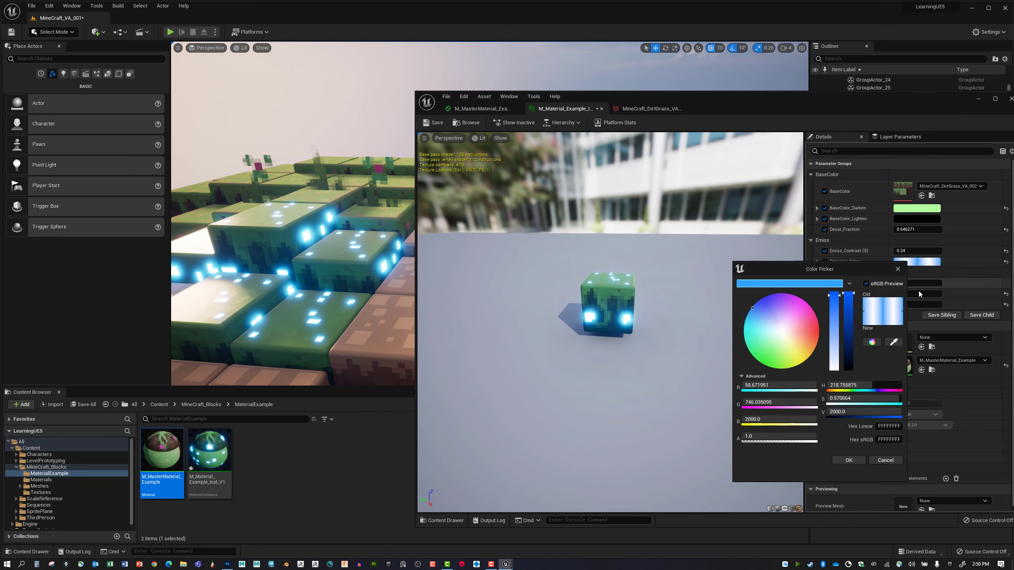
pyautogui.click(852, 413)
pyautogui.write('1000')
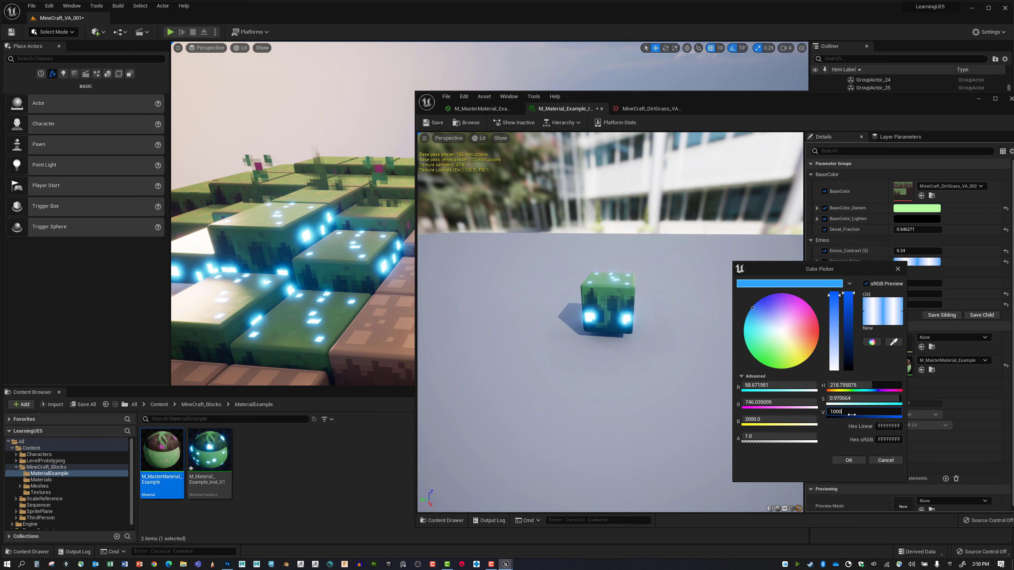
pyautogui.press('Return')
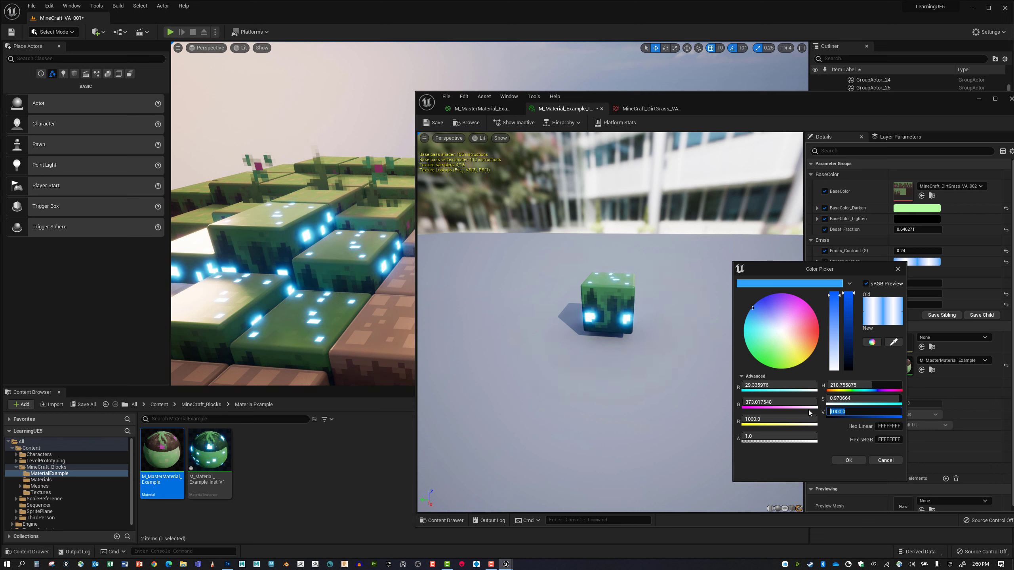
pyautogui.write('50')
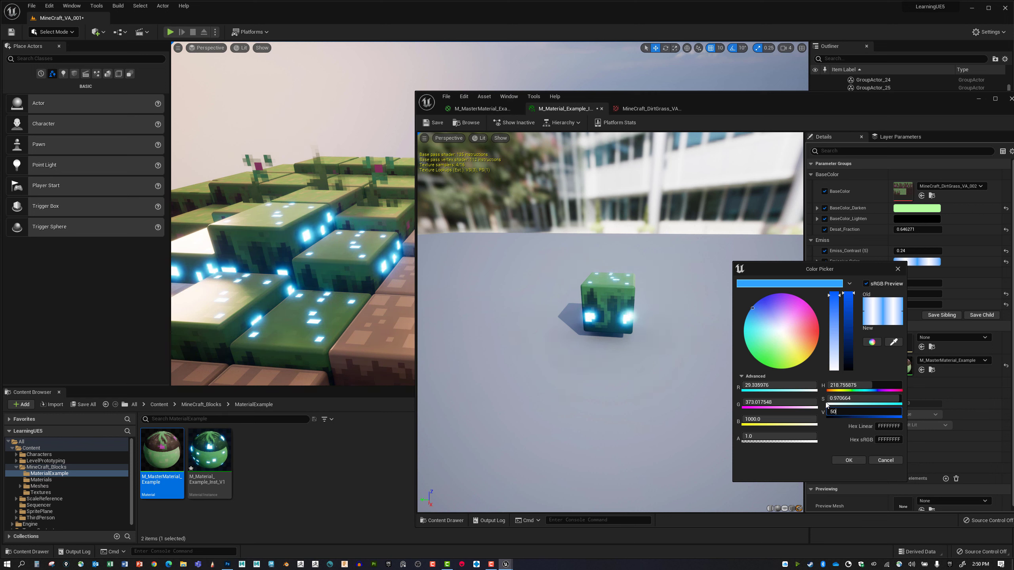
pyautogui.press('Return')
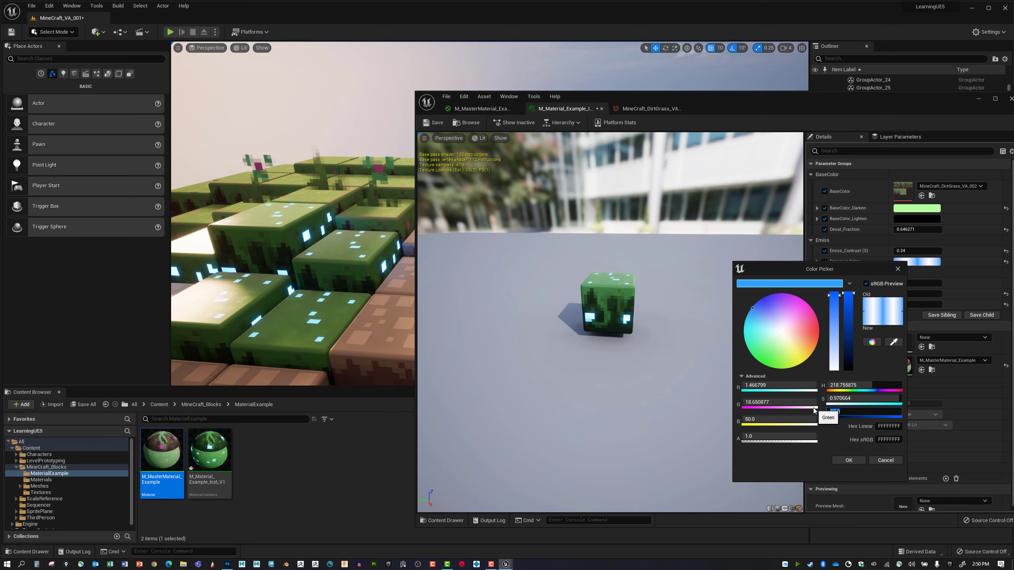
pyautogui.write('100')
pyautogui.press('Return')
pyautogui.click(847, 461)
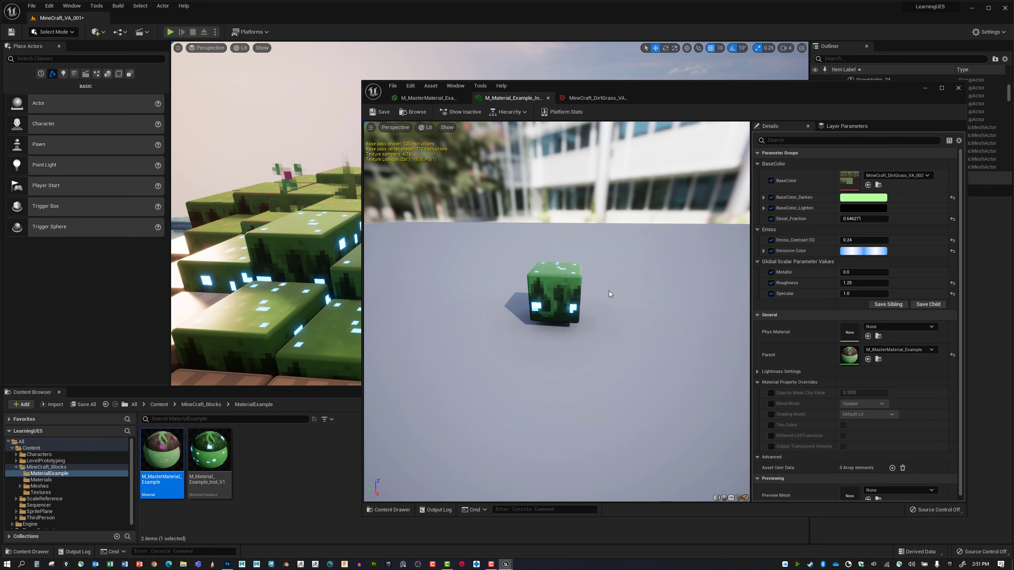
# Assign the MineCraft_Water_VA_001 texture as the material instance's BaseColor and move the editor window aside from the level view.
pyautogui.moveTo(611, 288)
pyautogui.mouseDown()
pyautogui.moveTo(559, 287)
pyautogui.moveTo(623, 288)
pyautogui.moveTo(519, 288)
pyautogui.moveTo(607, 288)
pyautogui.mouseUp()
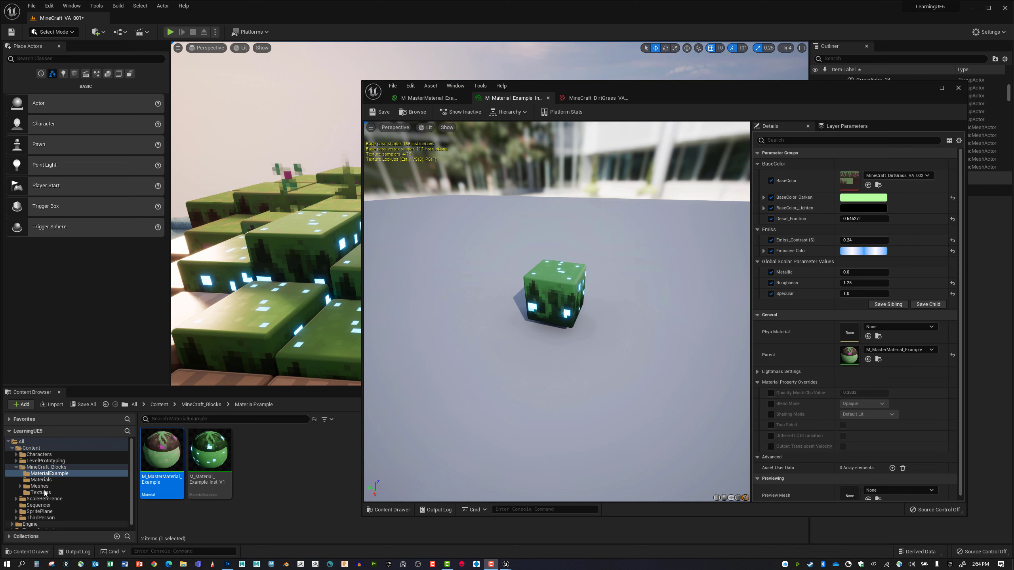
pyautogui.click(42, 492)
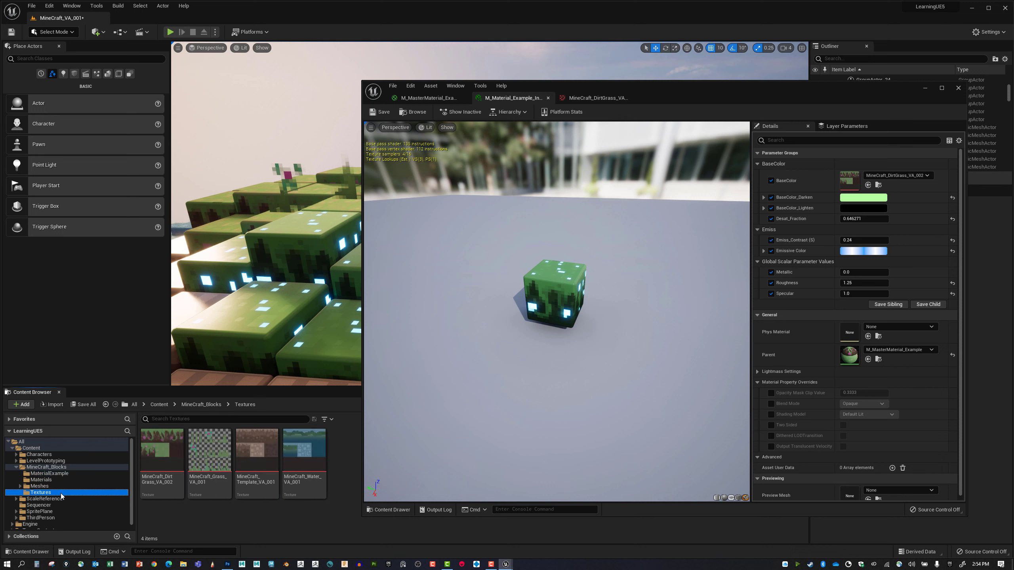
pyautogui.click(299, 447)
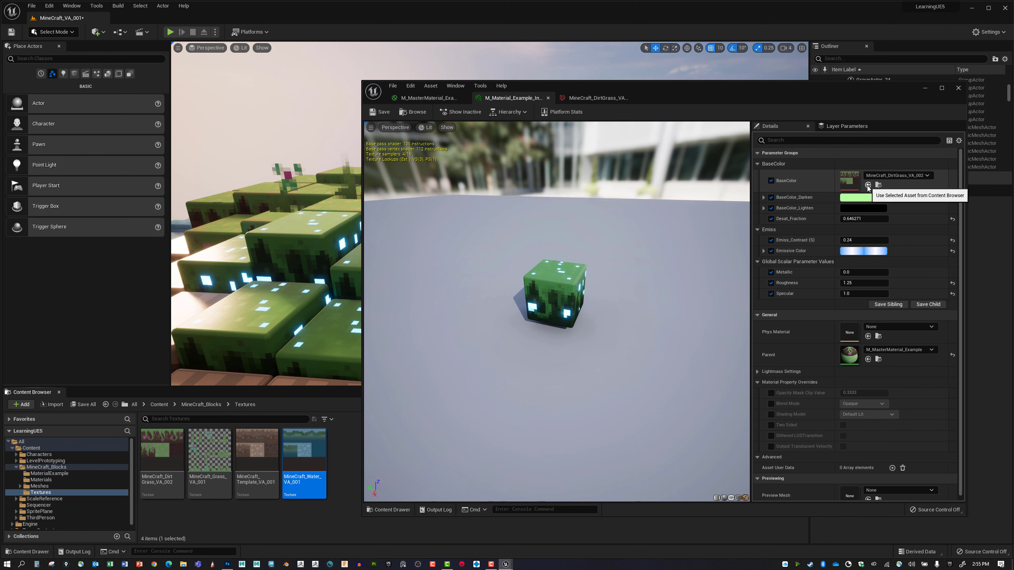
pyautogui.click(867, 185)
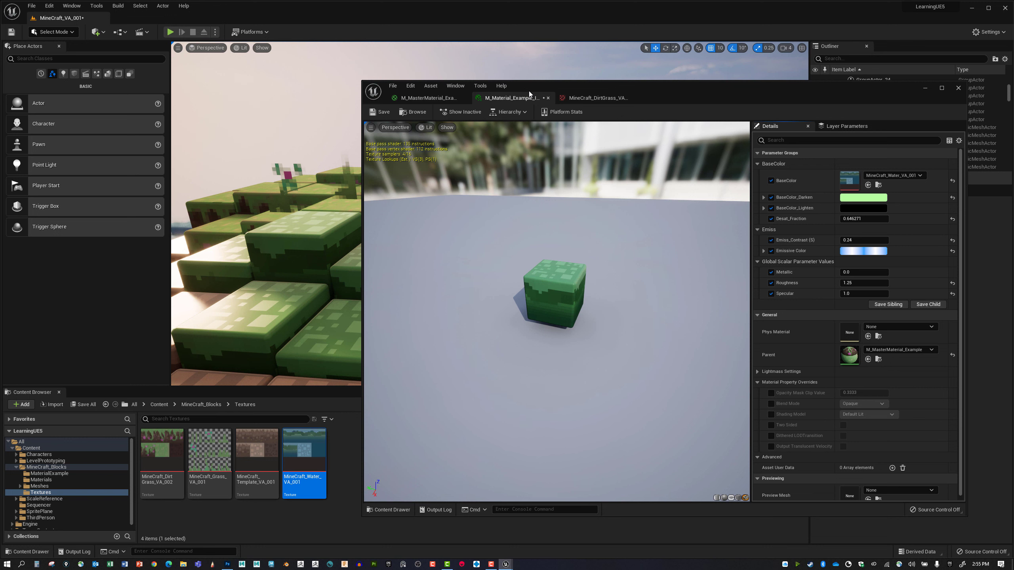
pyautogui.moveTo(537, 89); pyautogui.dragTo(562, 93)
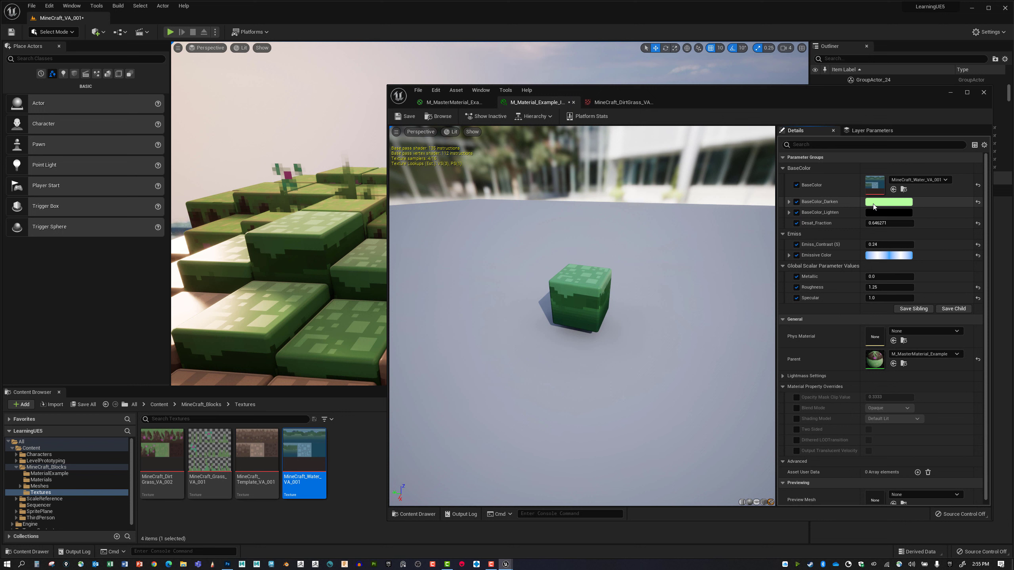
# Try lower Emiss_Contrast values for the water texture and settle on 0.15.
pyautogui.click(877, 246)
pyautogui.write('0.024')
pyautogui.press('Return')
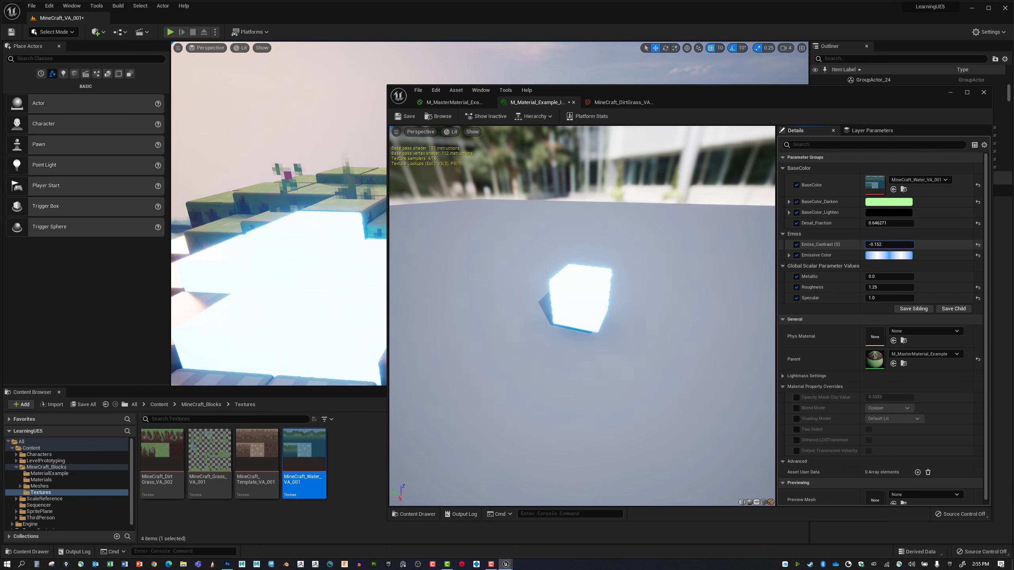
pyautogui.moveTo(876, 245); pyautogui.dragTo(915, 244)
pyautogui.click(881, 244)
pyautogui.write('0.15')
pyautogui.press('Return')
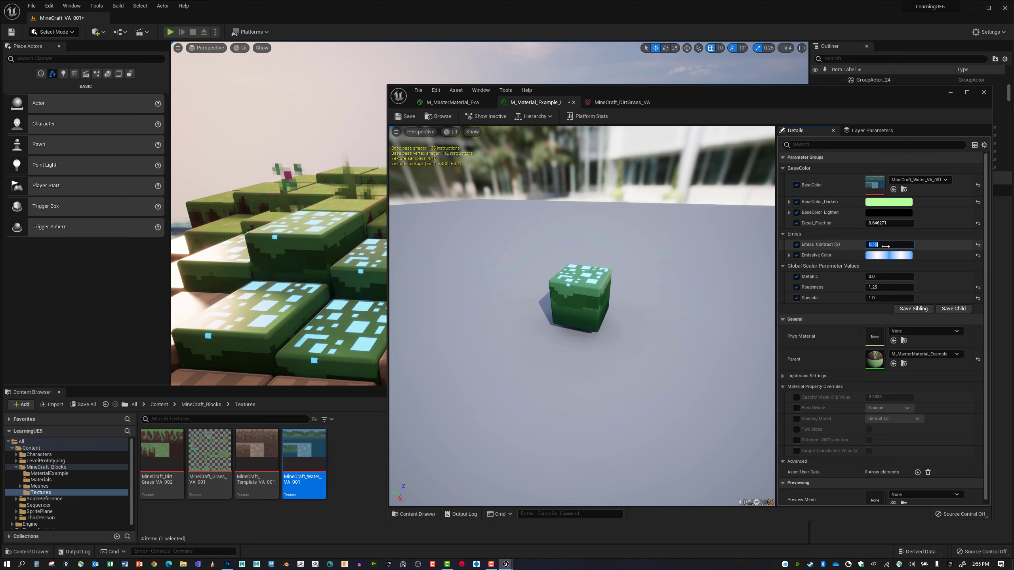
# Set BaseColor_Darken to a bright sky blue with a hue of about 205 and accept the colour.
pyautogui.click(875, 204)
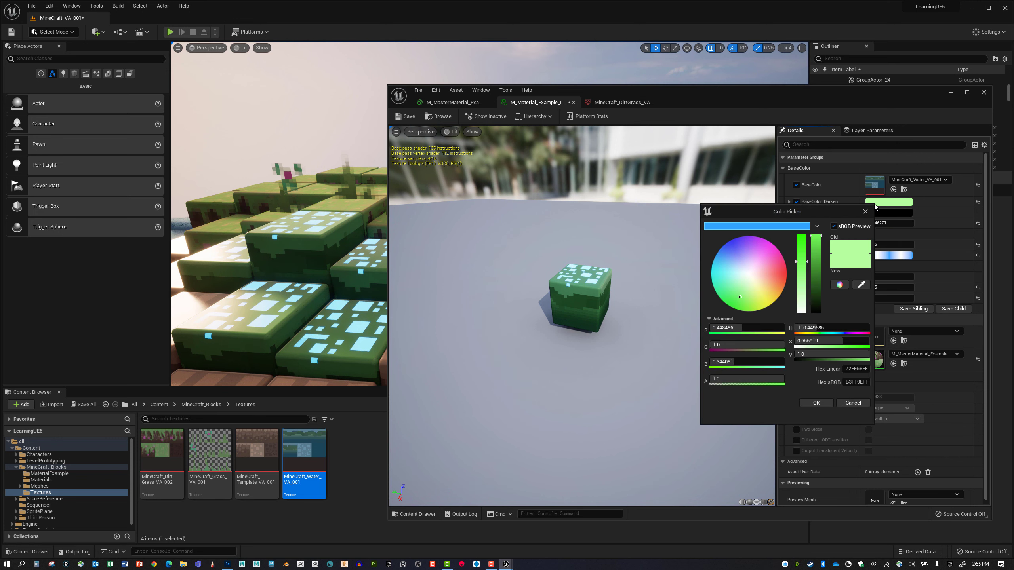
pyautogui.moveTo(758, 286); pyautogui.dragTo(718, 260)
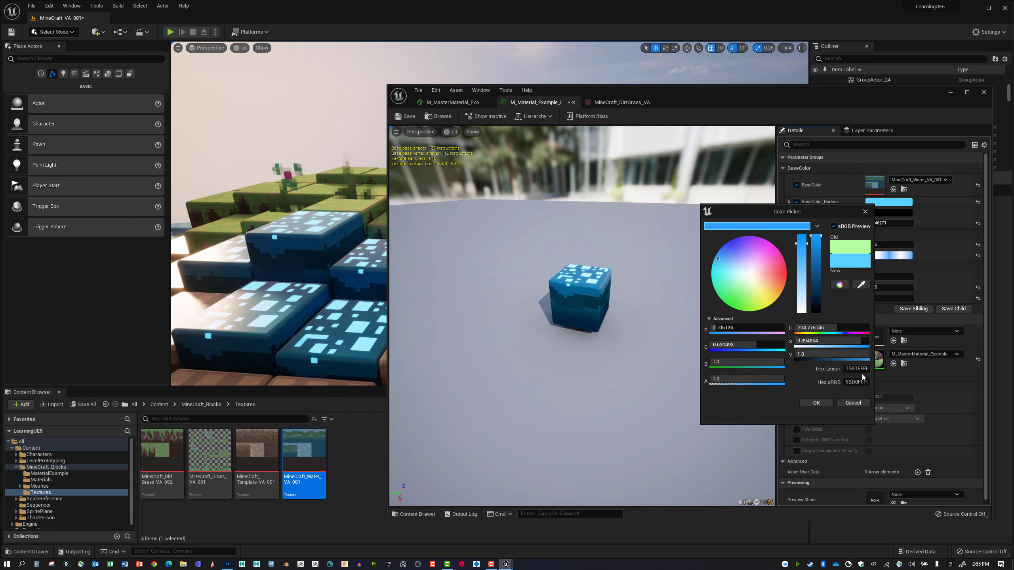
pyautogui.click(822, 406)
# Set BaseColor_Lighten to a very dark blue with a hue of about 219 and a value (V) of about 0.02.
pyautogui.click(891, 212)
pyautogui.click(737, 258)
pyautogui.moveTo(833, 320)
pyautogui.mouseDown()
pyautogui.moveTo(833, 306)
pyautogui.moveTo(835, 318)
pyautogui.mouseUp()
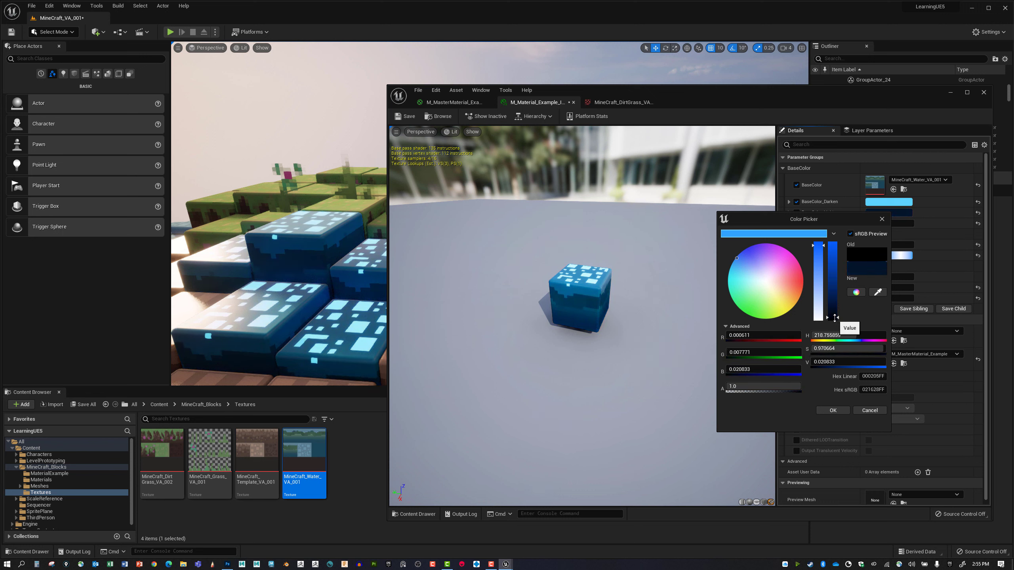
pyautogui.click(830, 410)
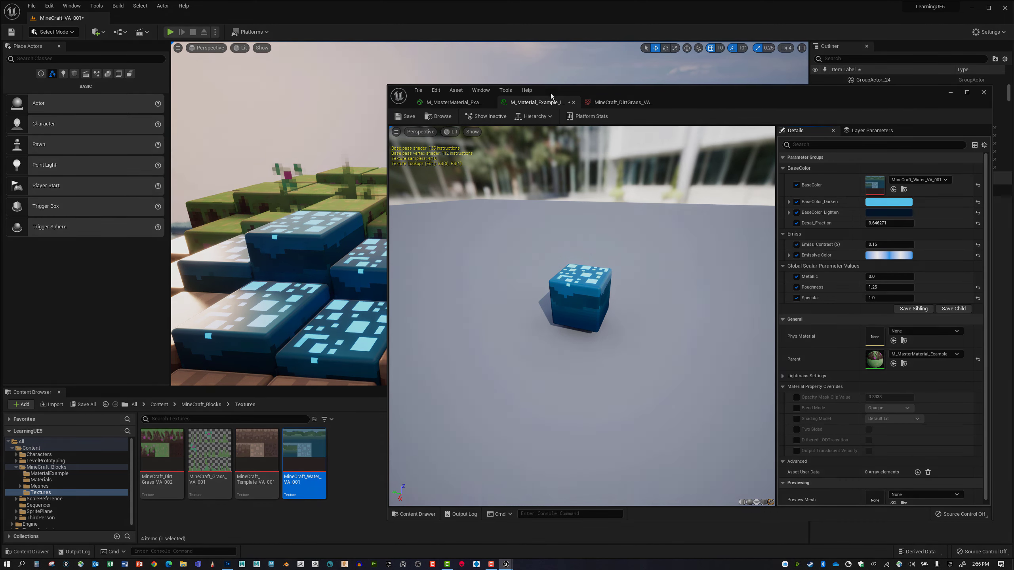
pyautogui.moveTo(551, 93); pyautogui.dragTo(505, 88)
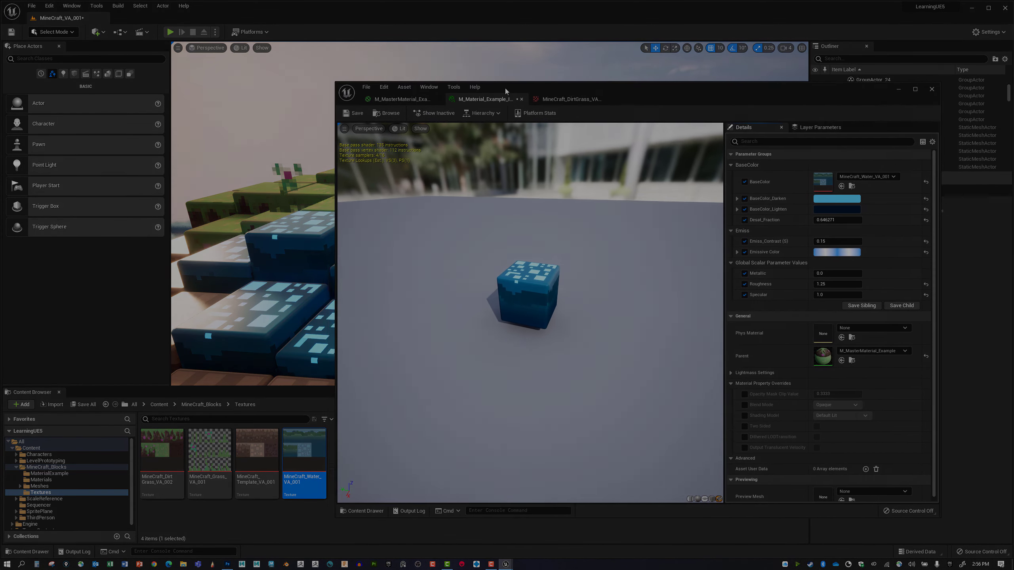
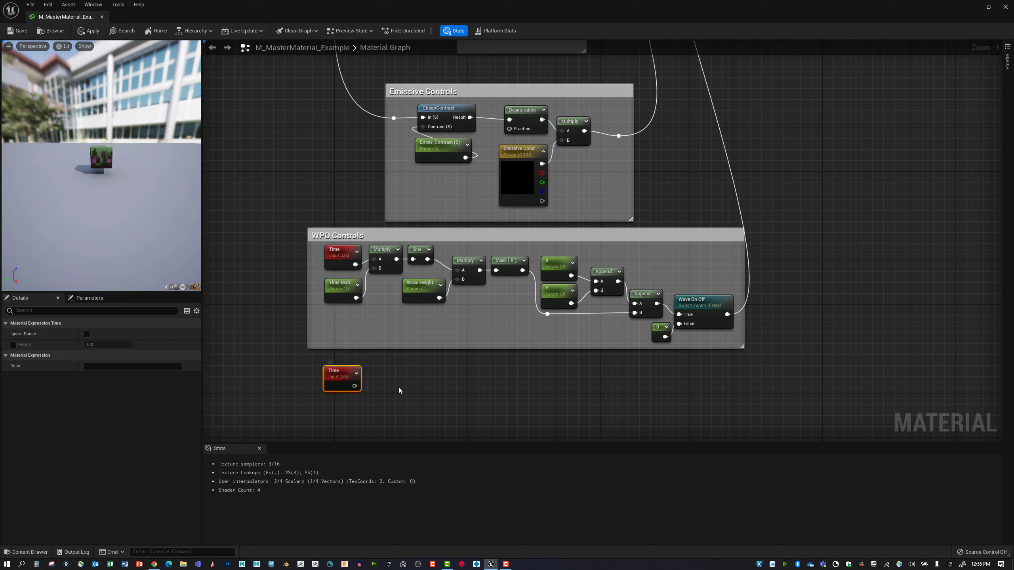
# In the master material, multiply the new Time node and promote the Multiply's B input to a parameter named Time Mult V2.
pyautogui.click(384, 381)
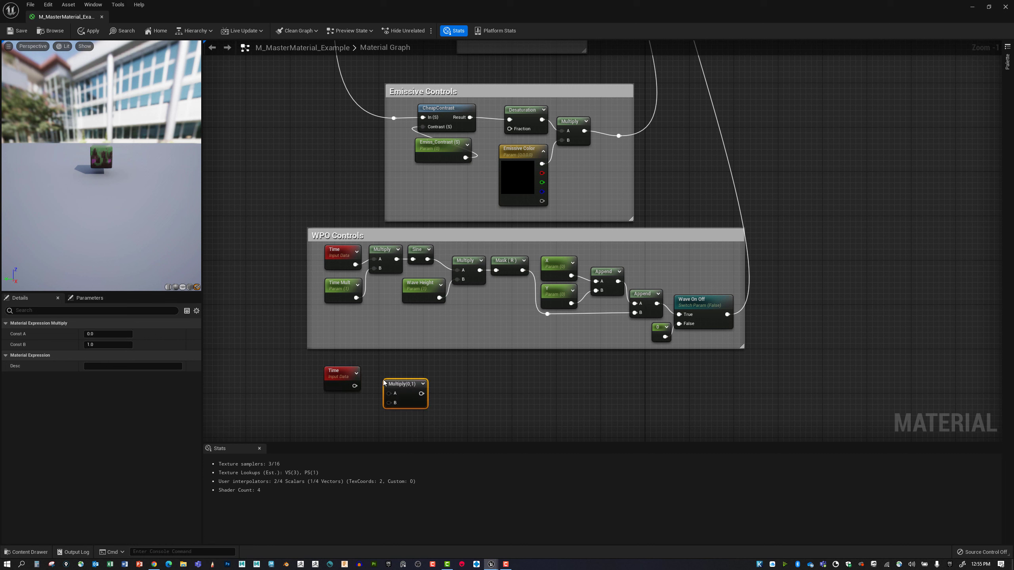
pyautogui.moveTo(354, 386); pyautogui.dragTo(383, 378)
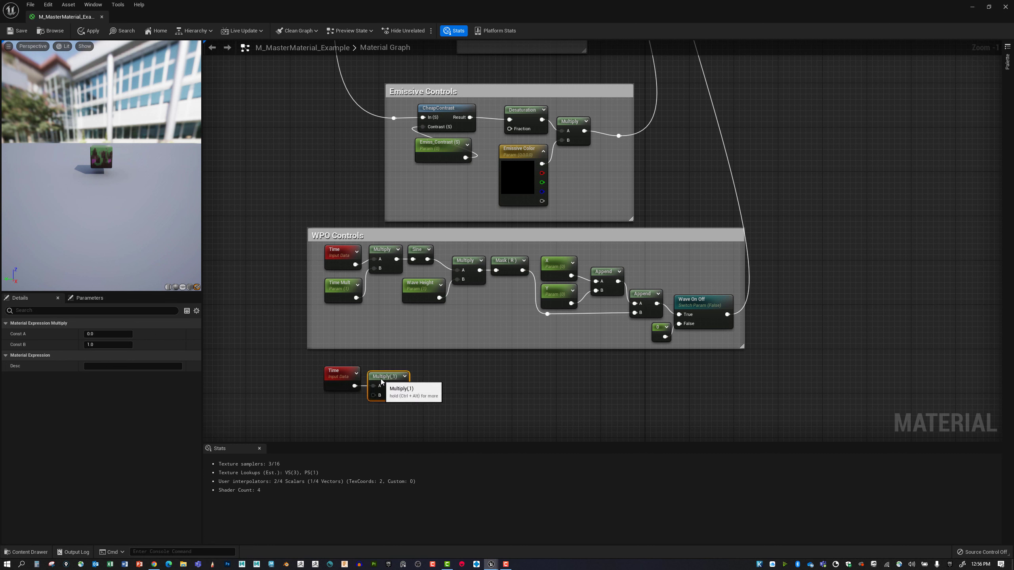
pyautogui.rightClick(373, 397)
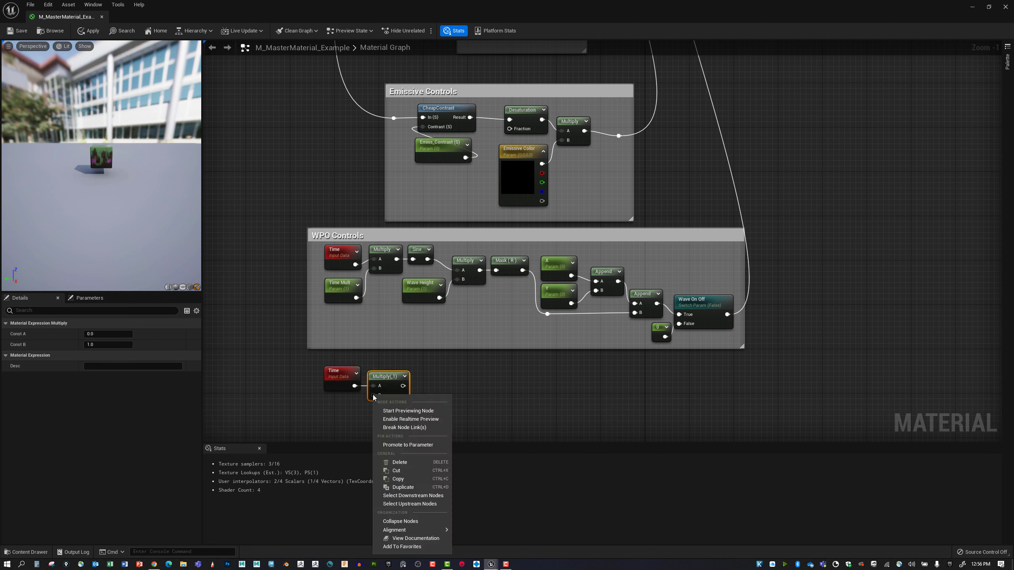
pyautogui.click(408, 445)
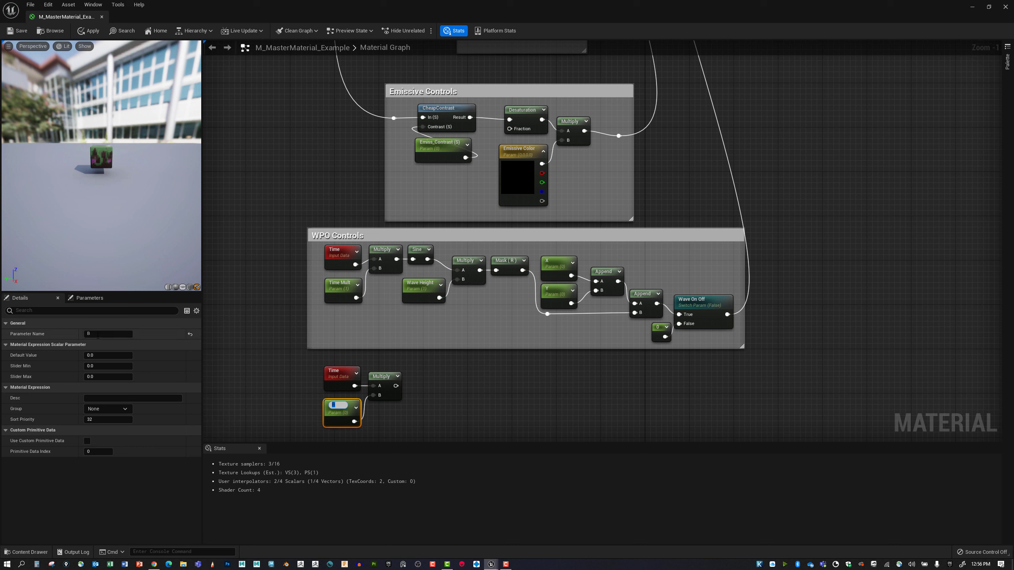
pyautogui.click(86, 334)
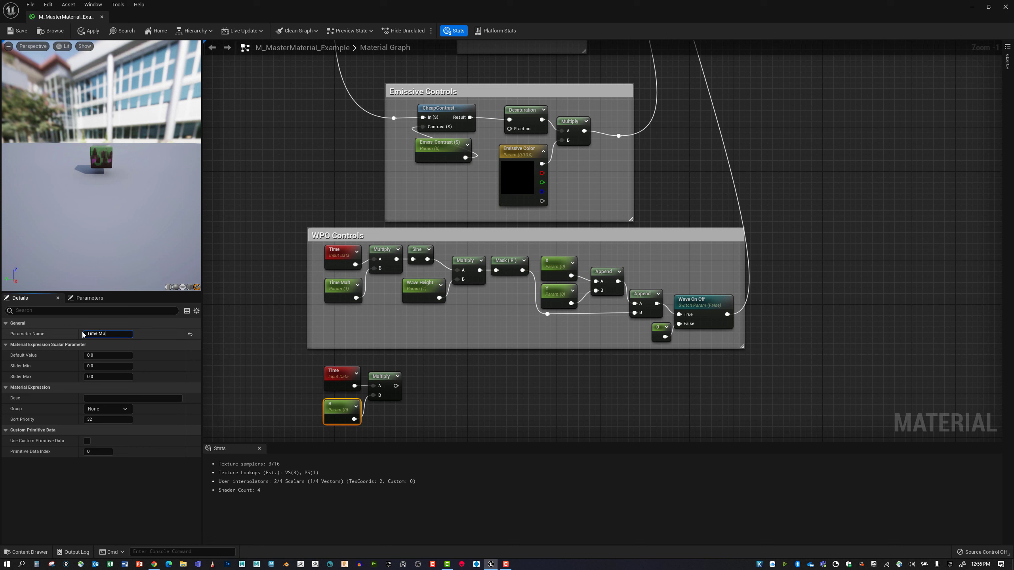
pyautogui.write('Time Mult V2')
pyautogui.press('Return')
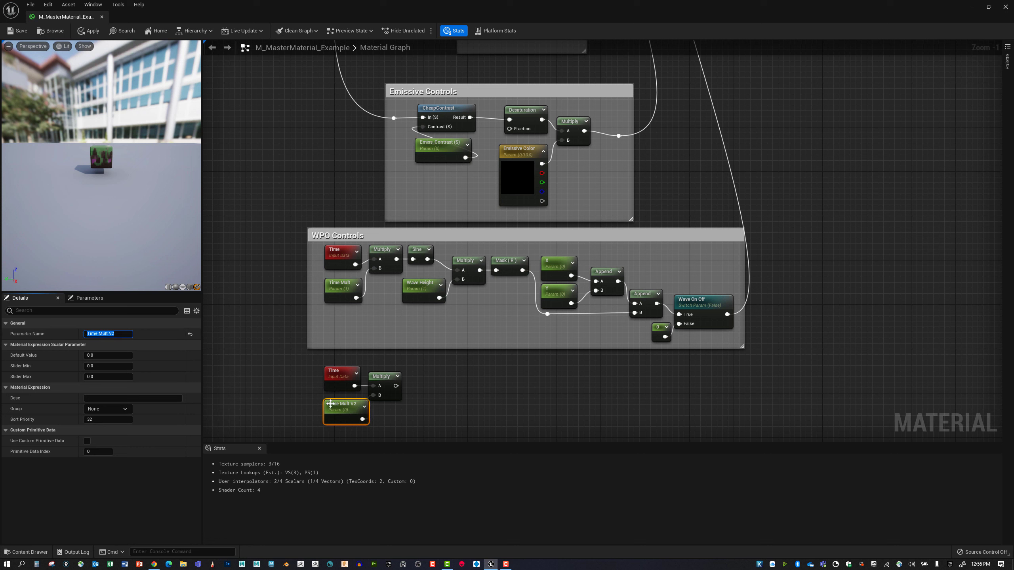
# Place the Time Mult V2 node below the new Time node and assign it to the parameter group WPO V2.
pyautogui.moveTo(330, 404); pyautogui.dragTo(325, 406)
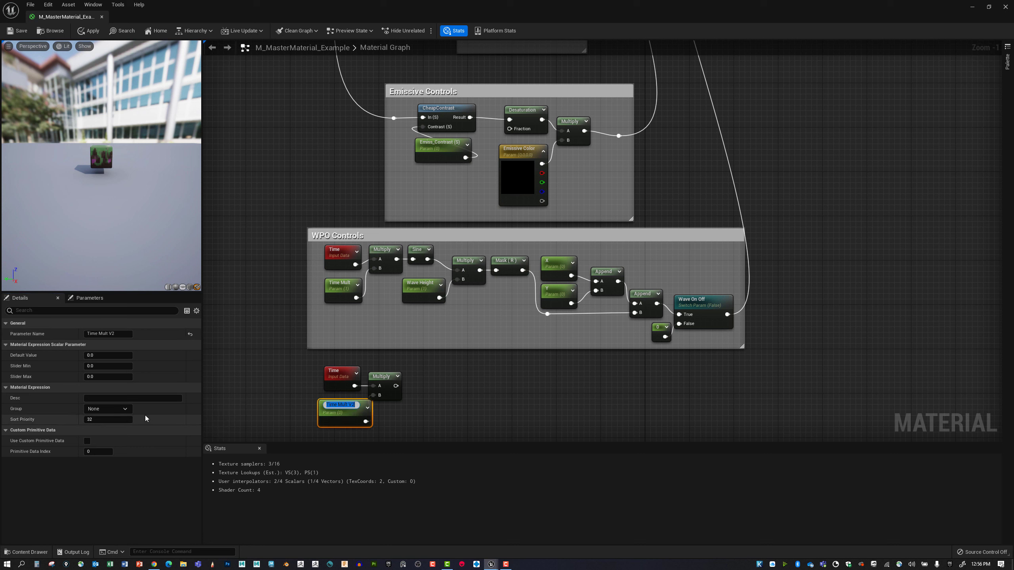
pyautogui.click(306, 408)
pyautogui.click(335, 415)
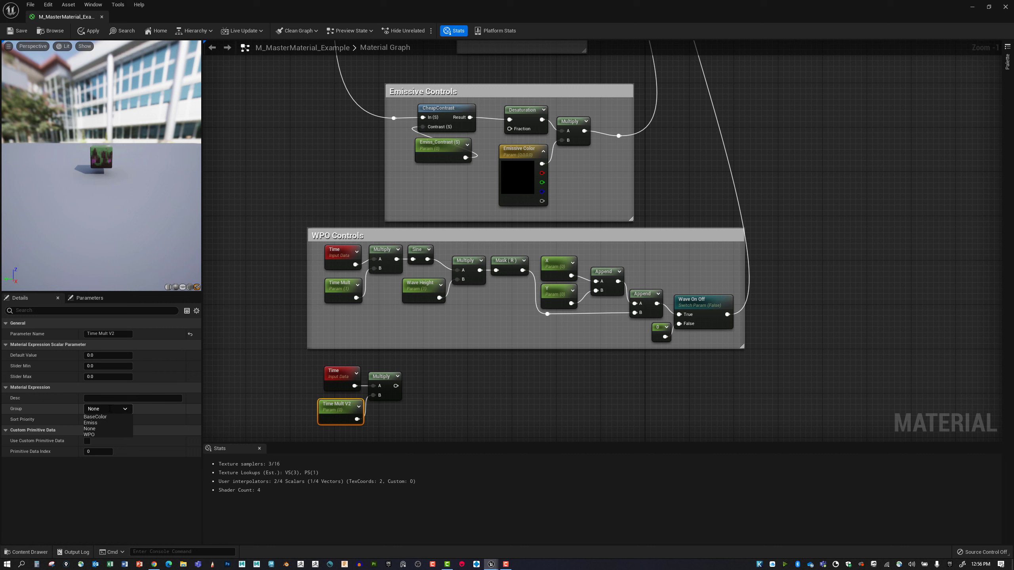
pyautogui.moveTo(111, 409); pyautogui.dragTo(74, 405)
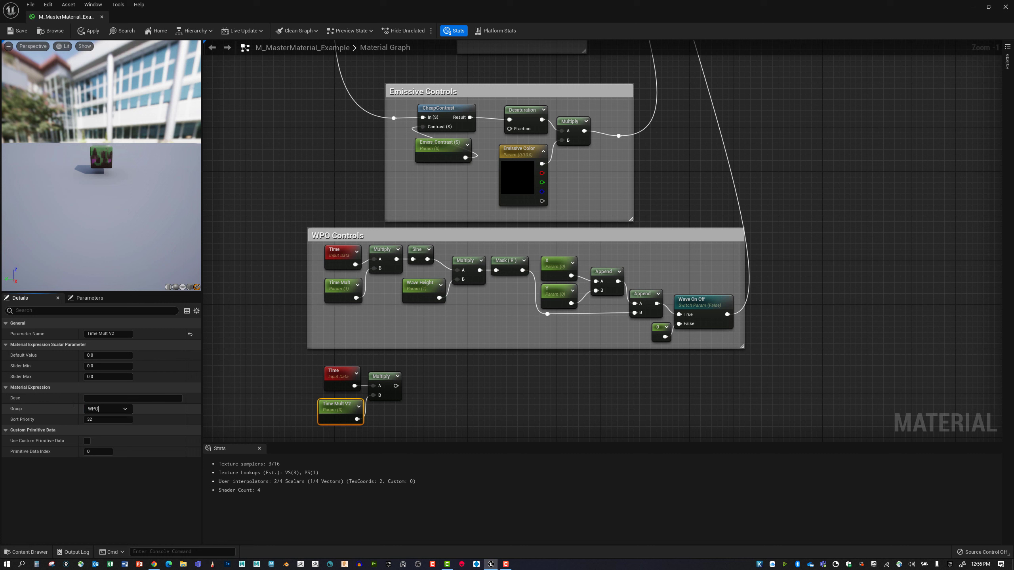
pyautogui.write('WPO V2')
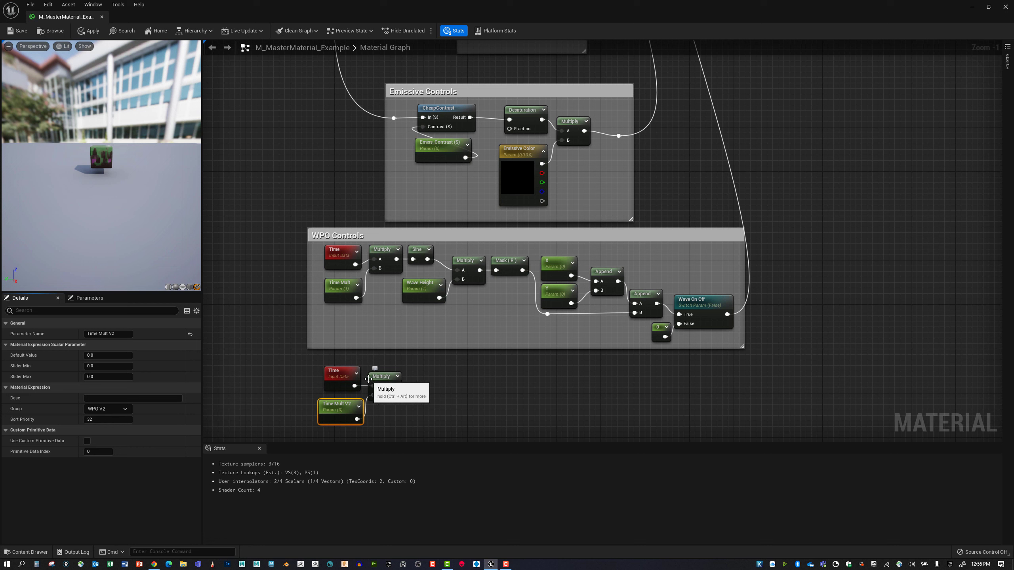
pyautogui.click(427, 381)
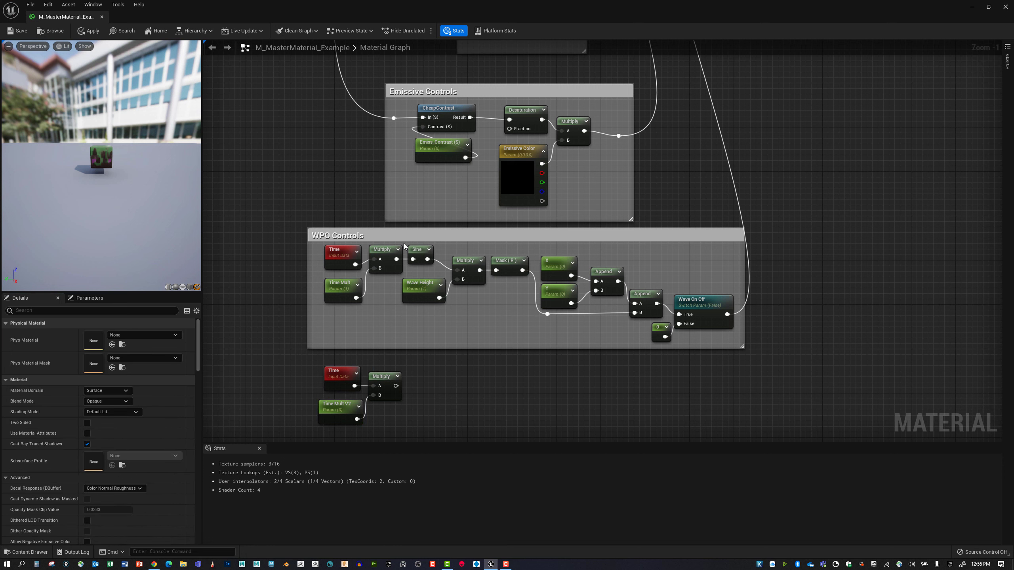
# Add a Sine node beside the new Multiply node and feed it the Multiply's output.
pyautogui.rightClick(438, 378)
pyautogui.write('sine')
pyautogui.press('Return')
pyautogui.moveTo(443, 390); pyautogui.dragTo(413, 378)
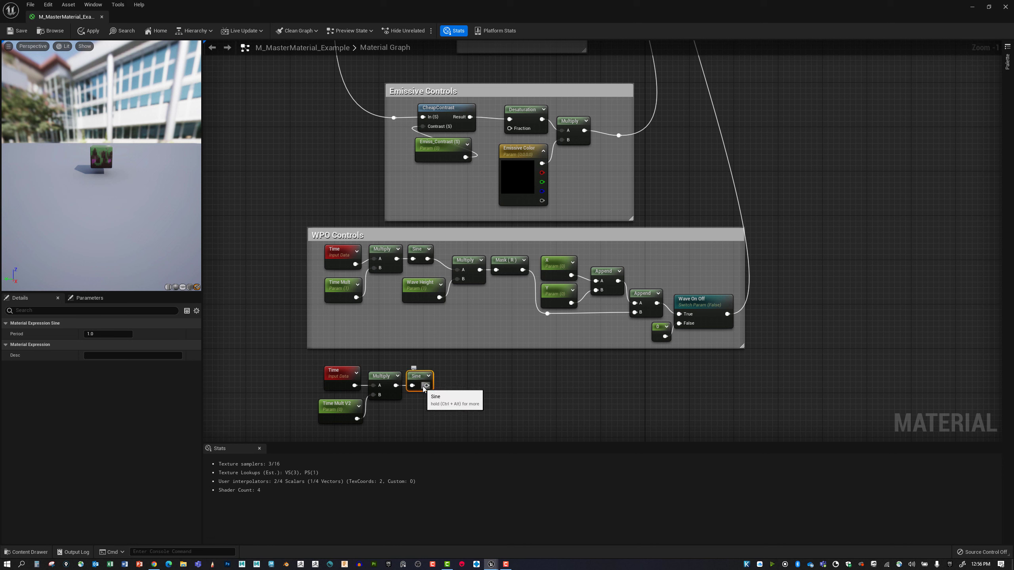
# Connect the new Sine output to World Position Offset and inspect the block closely in the preview.
pyautogui.rightClick(424, 386)
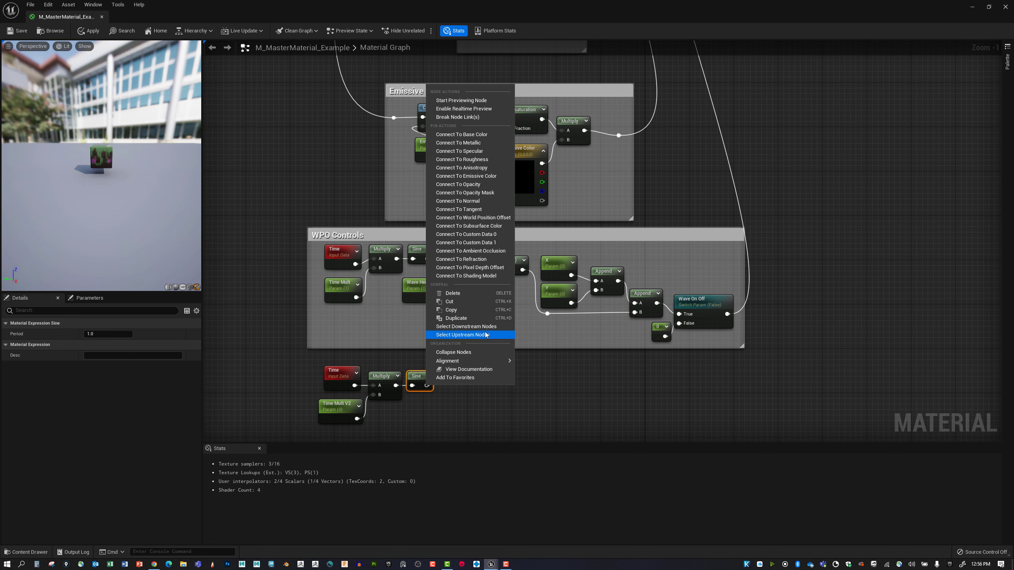
pyautogui.click(494, 219)
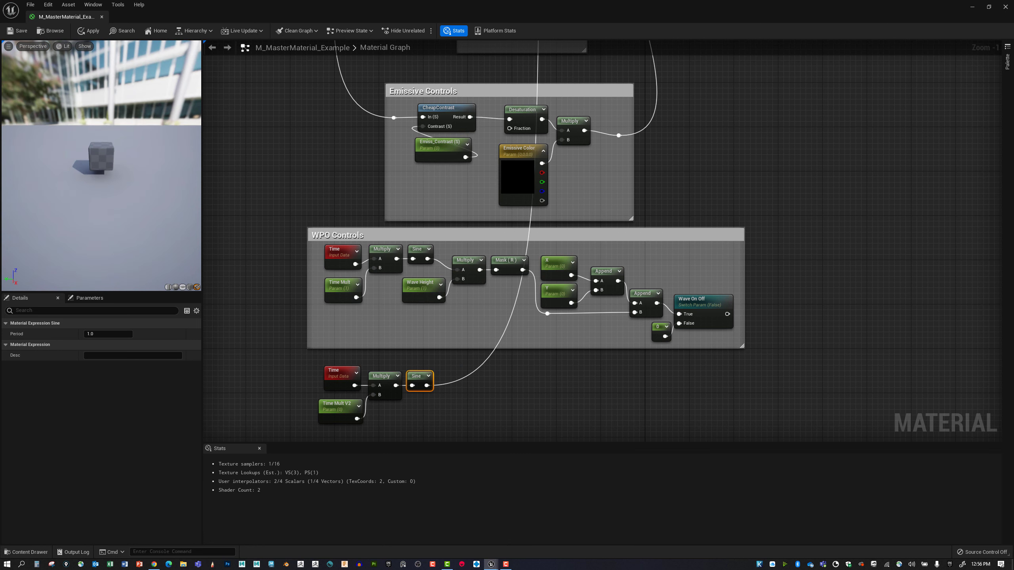
pyautogui.scroll(2, 128, 188)
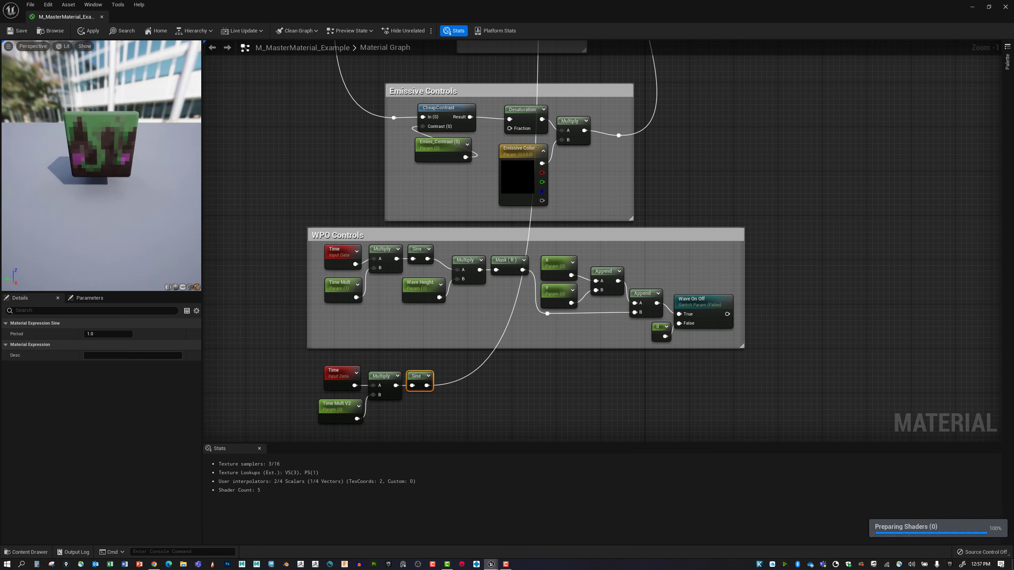
pyautogui.moveTo(124, 180); pyautogui.dragTo(144, 208)
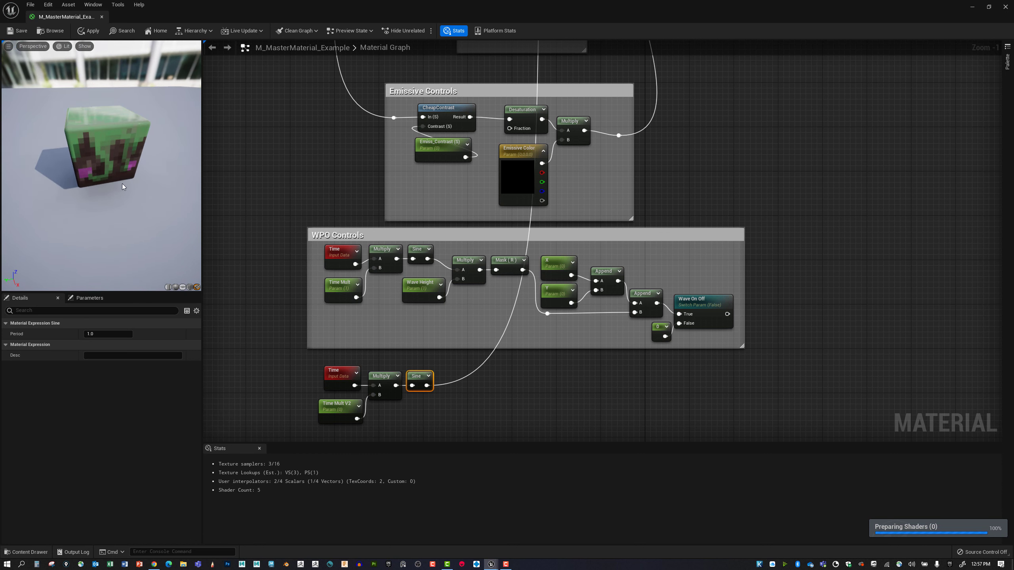
# Set the Time Mult V2 parameter's default value to 1.
pyautogui.click(342, 410)
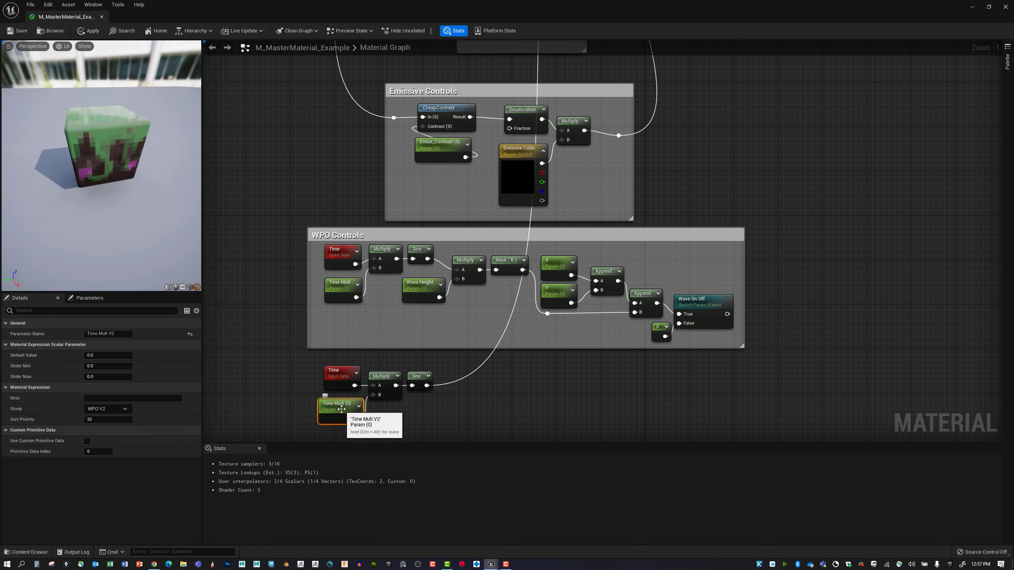
pyautogui.click(98, 357)
pyautogui.write('1')
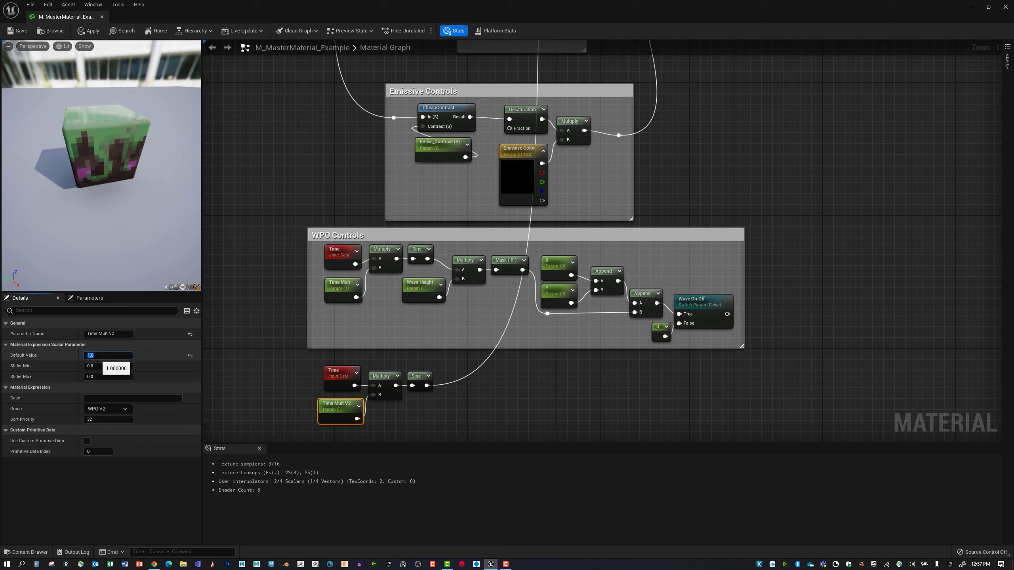
pyautogui.press('Return')
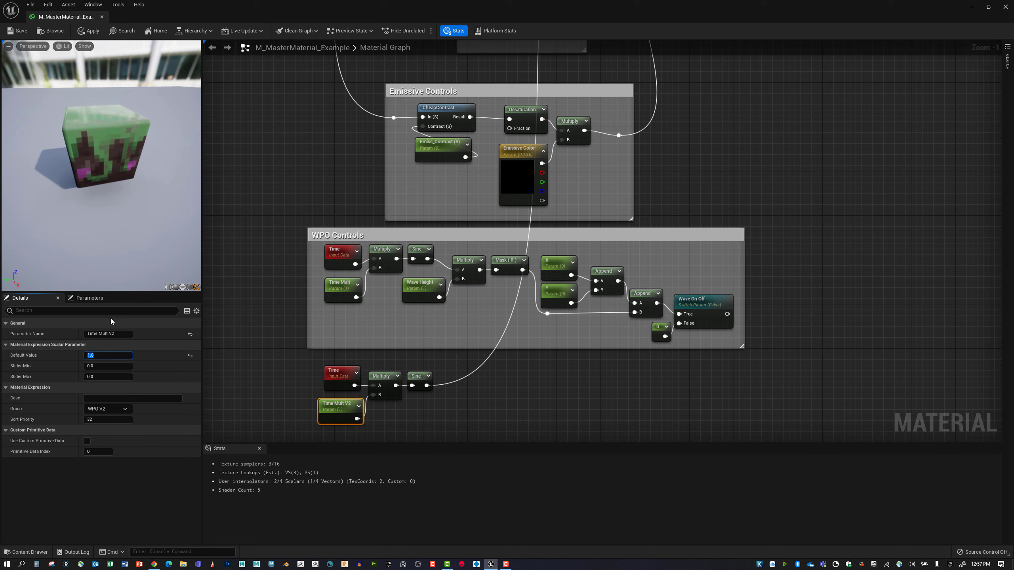
# Try Time Mult V2 default values of 0.2 and 5, and return it to 1.
pyautogui.write('.2')
pyautogui.press('Return')
pyautogui.write('5')
pyautogui.press('Return')
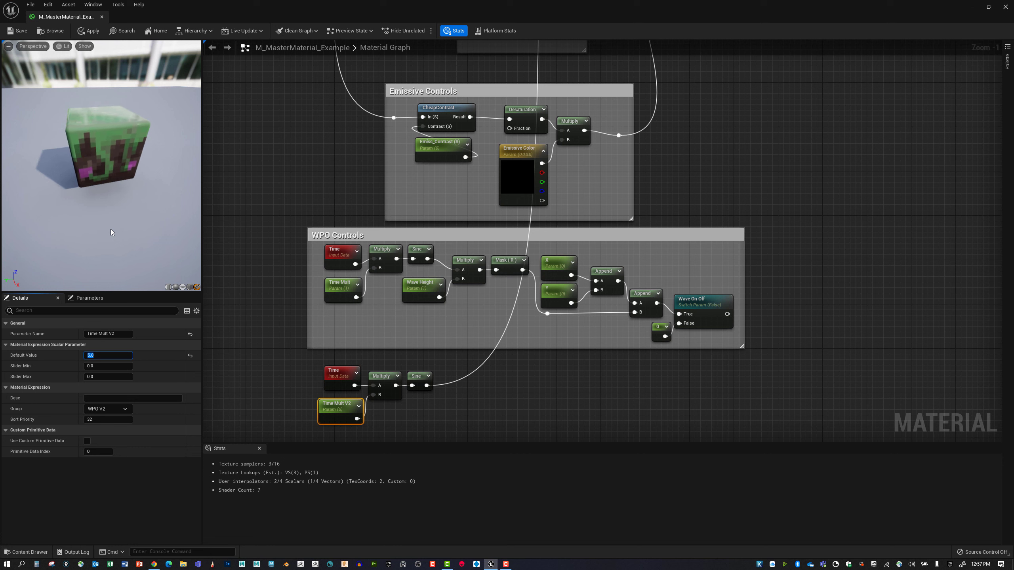
pyautogui.write('1')
pyautogui.press('Return')
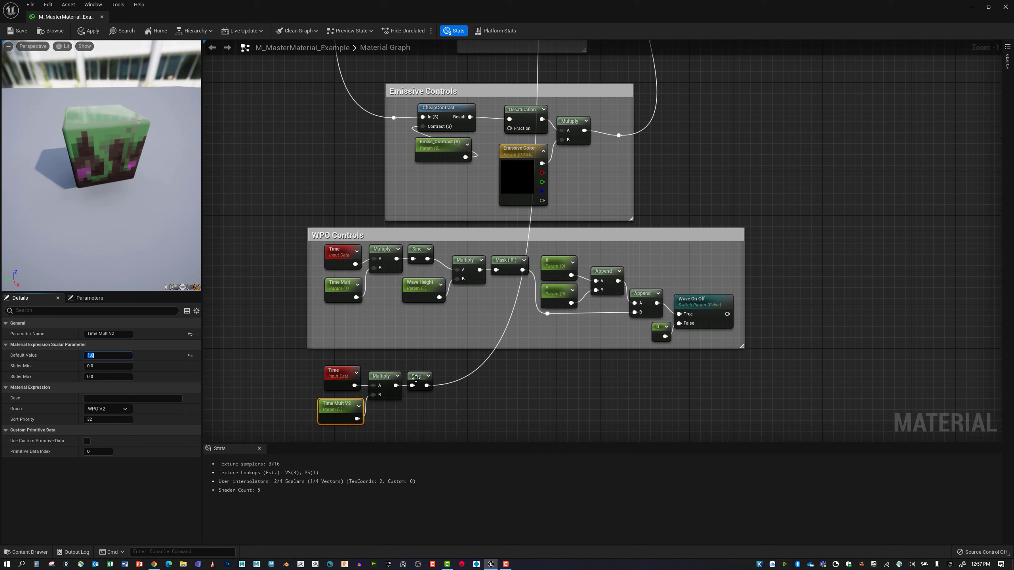
pyautogui.click(472, 396)
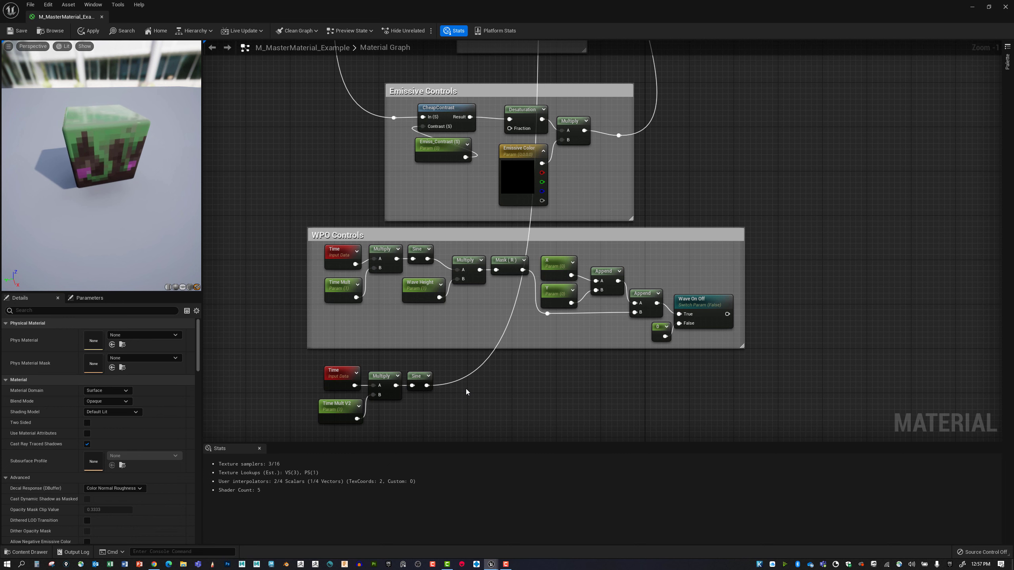
# Add a Multiply node fed by the new Sine output in A, and promote its B input to a parameter.
pyautogui.click(469, 394)
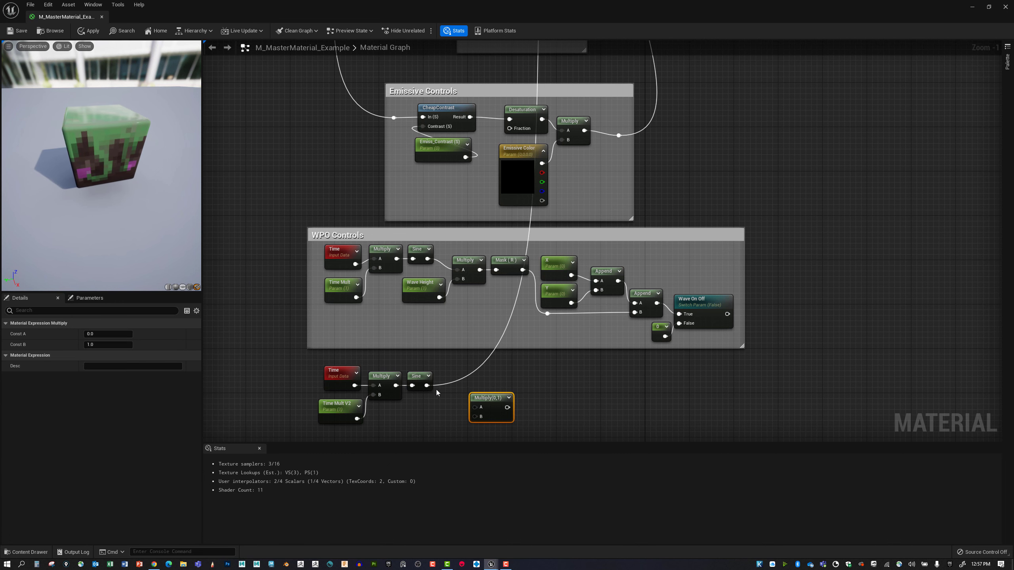
pyautogui.moveTo(427, 385); pyautogui.dragTo(469, 380)
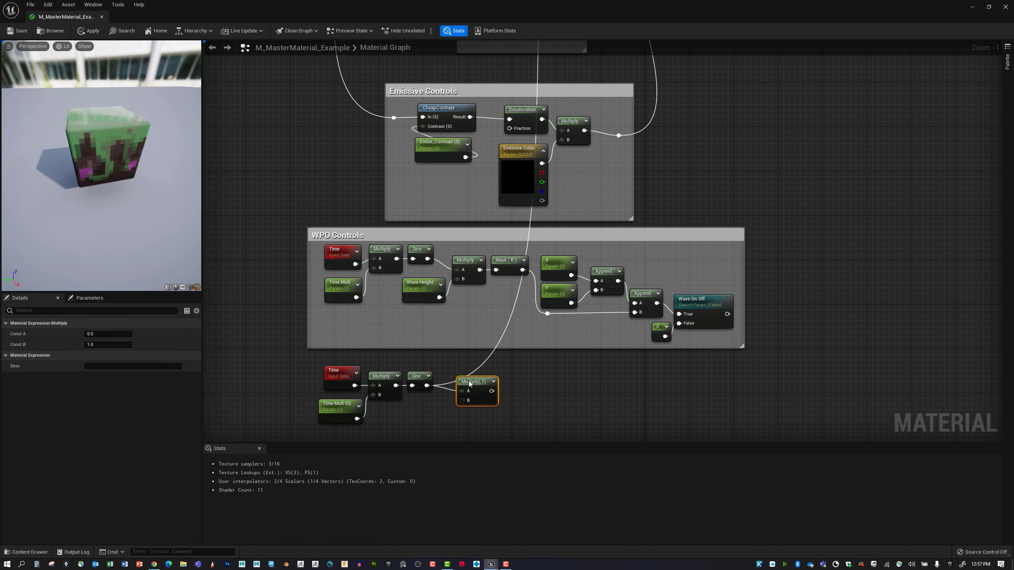
pyautogui.rightClick(462, 403)
pyautogui.click(502, 333)
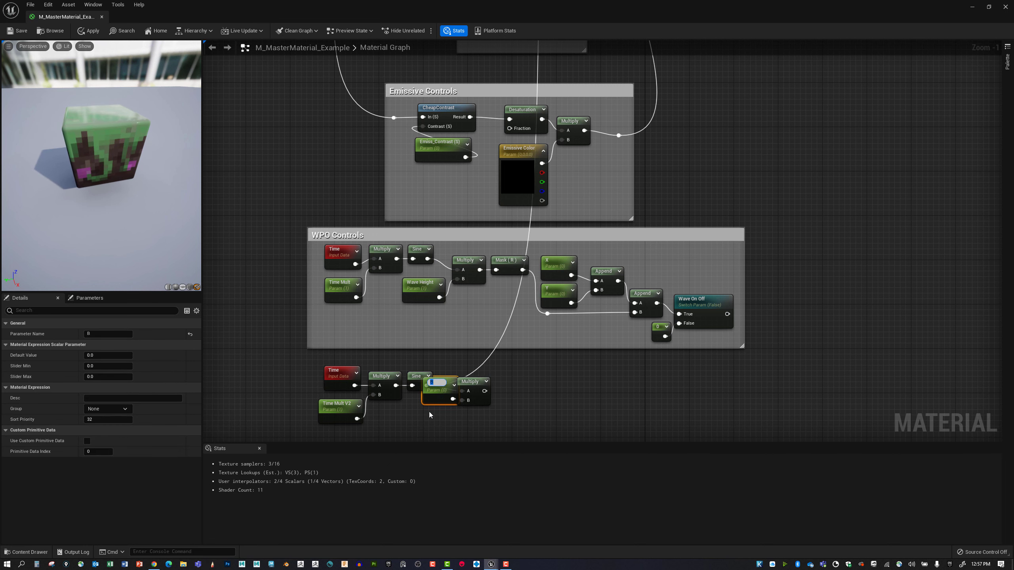
pyautogui.moveTo(435, 395); pyautogui.dragTo(420, 417)
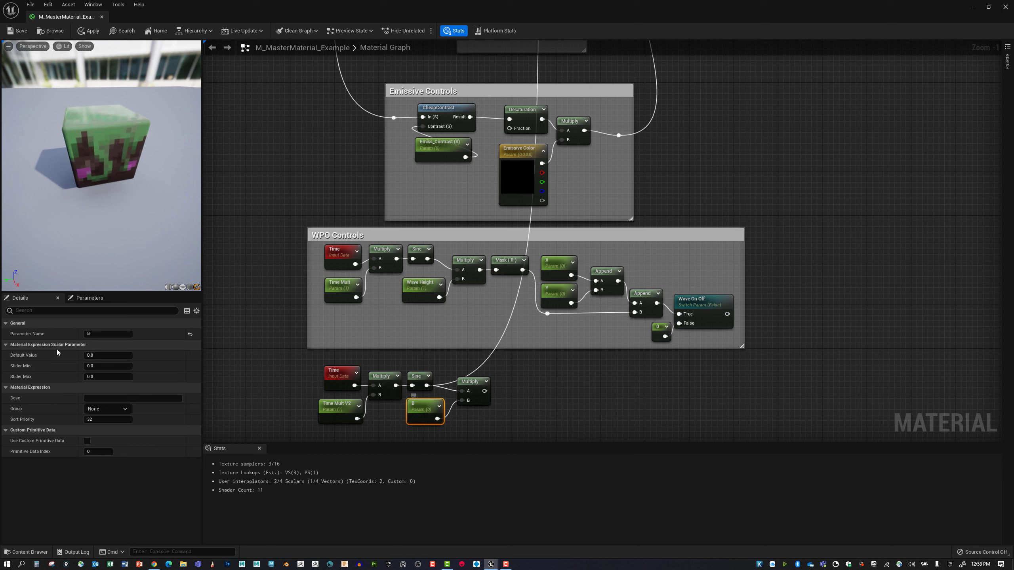
# Name the promoted parameter Wave Height V2 and assign it to the WPO V2 group.
pyautogui.click(106, 334)
pyautogui.write('Wav')
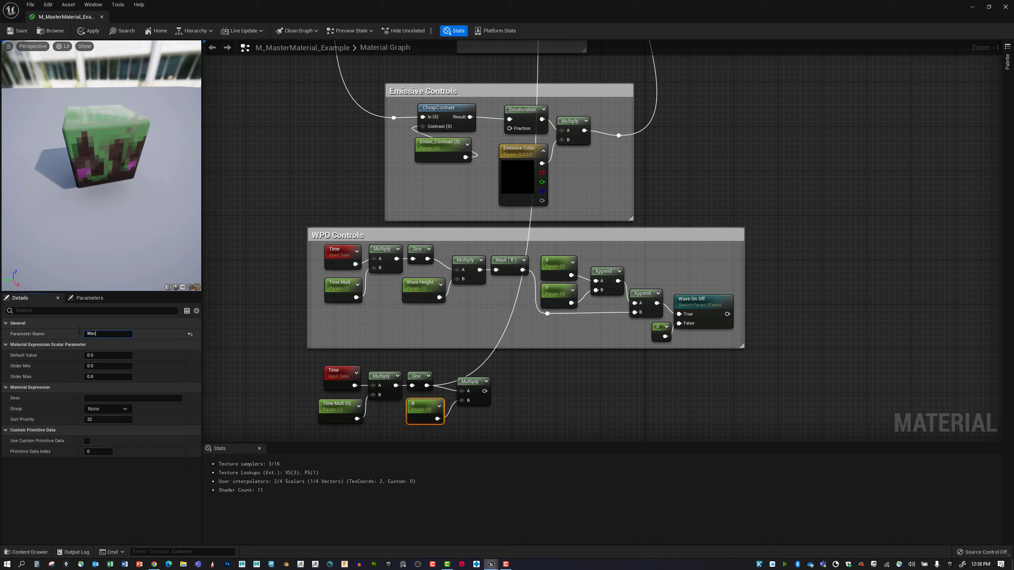
pyautogui.write('e Height V2')
pyautogui.press('Return')
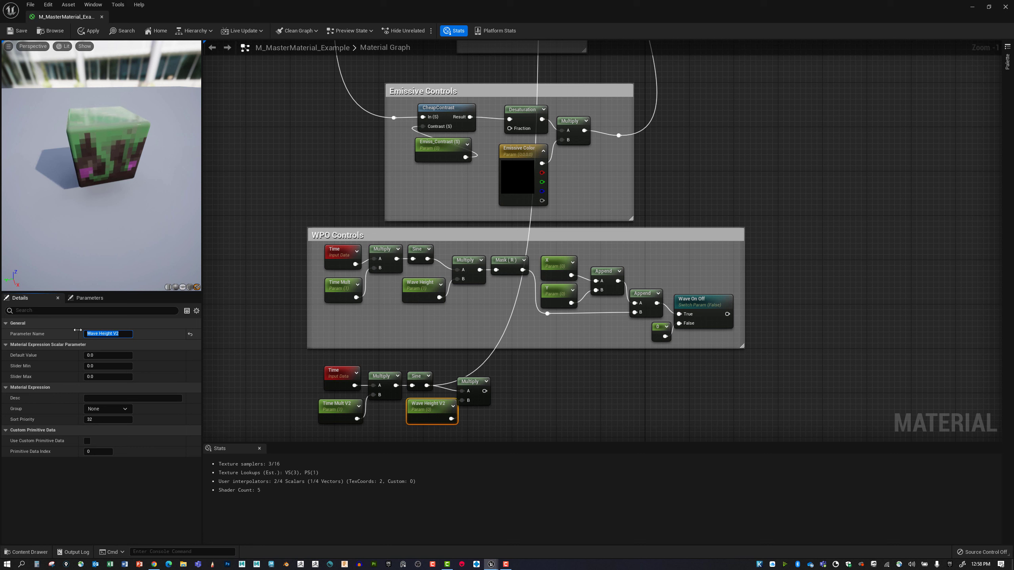
pyautogui.click(126, 409)
pyautogui.click(114, 438)
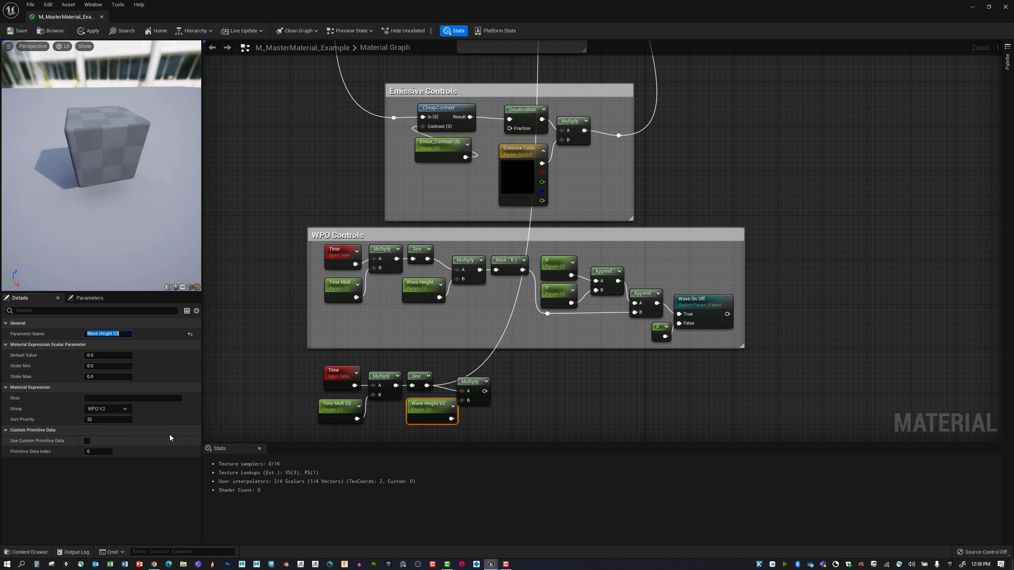
pyautogui.click(422, 409)
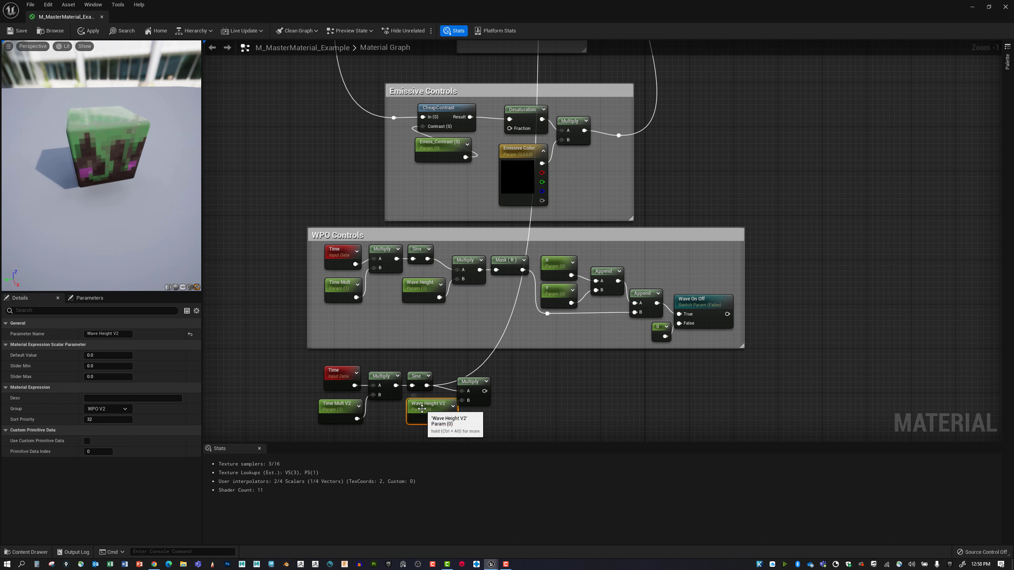
# Connect the new Multiply output to World Position Offset and tidy the Multiply and Wave Height V2 nodes.
pyautogui.rightClick(481, 391)
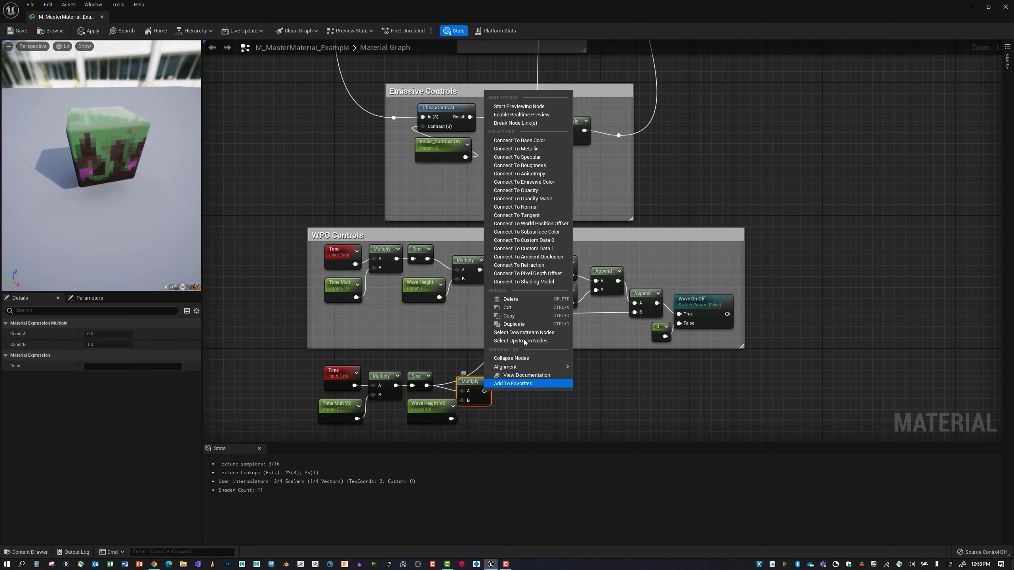
pyautogui.click(548, 226)
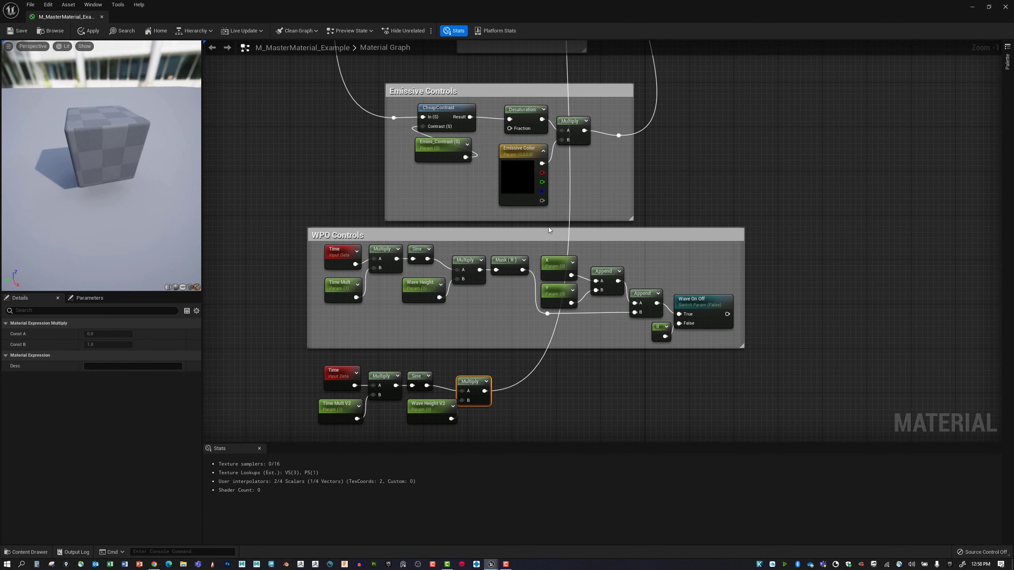
pyautogui.moveTo(423, 411); pyautogui.dragTo(418, 411)
pyautogui.moveTo(471, 380); pyautogui.dragTo(476, 375)
# Set the Wave Height V2 parameter's default value to 1.
pyautogui.click(430, 405)
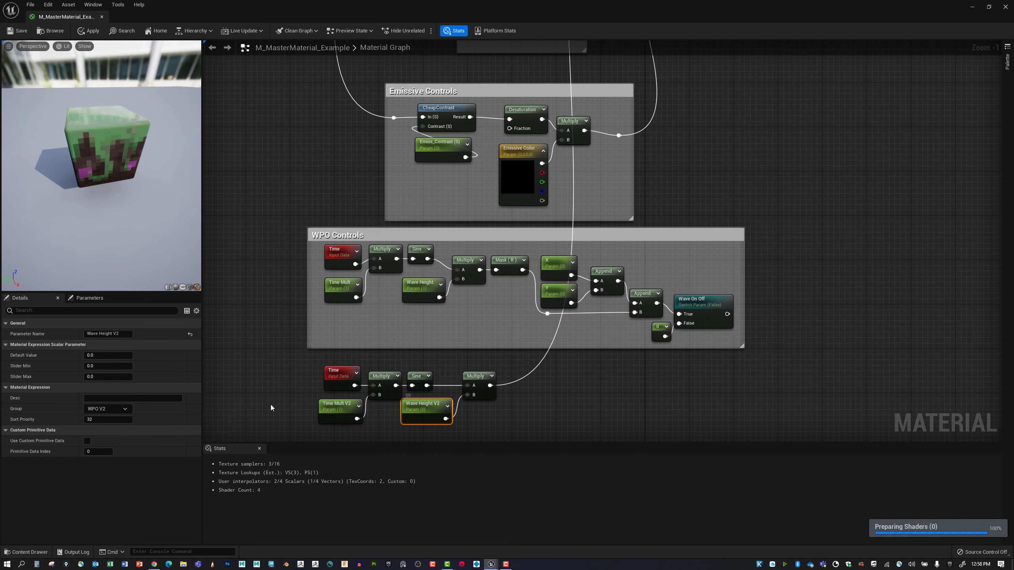
pyautogui.write('1')
pyautogui.press('Return')
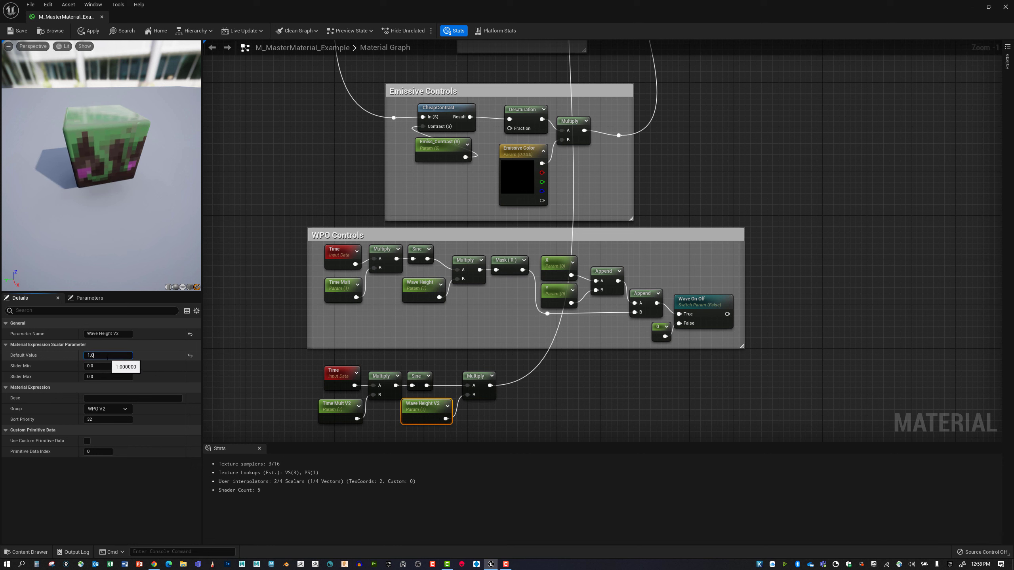
# Try a Wave Height V2 default value of 10 and return it to 1.
pyautogui.write('10')
pyautogui.press('Return')
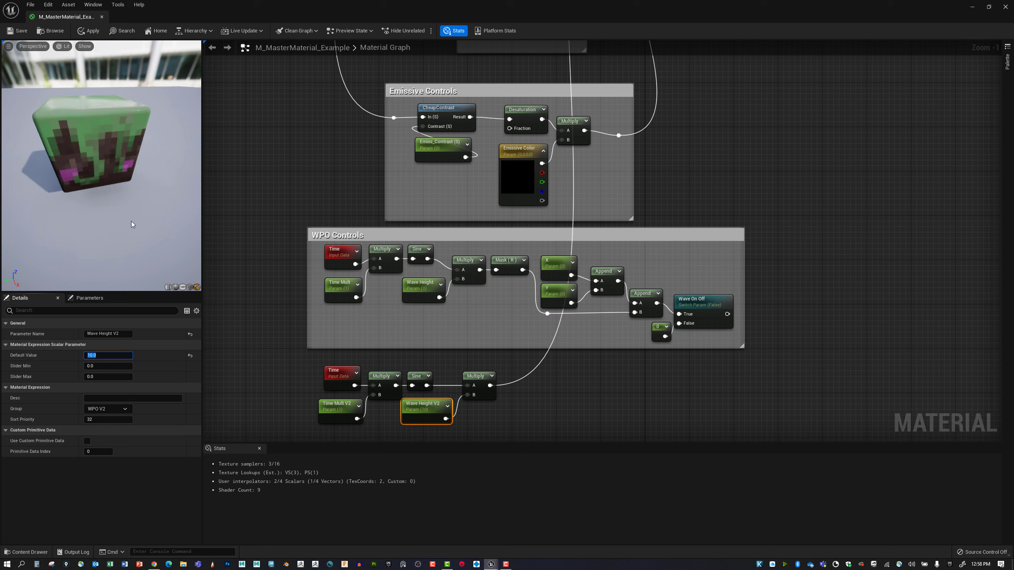
pyautogui.write('1')
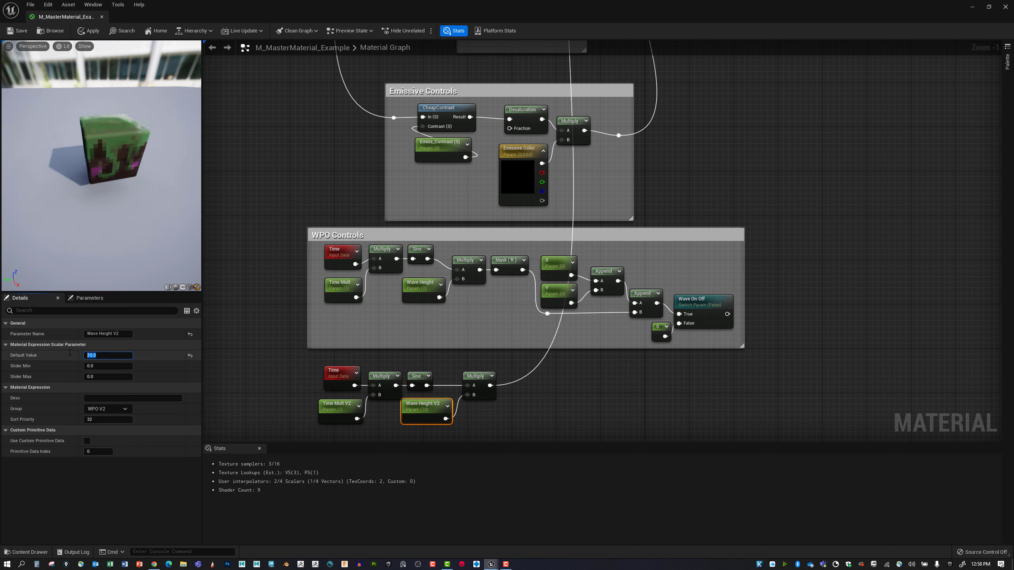
pyautogui.press('Return')
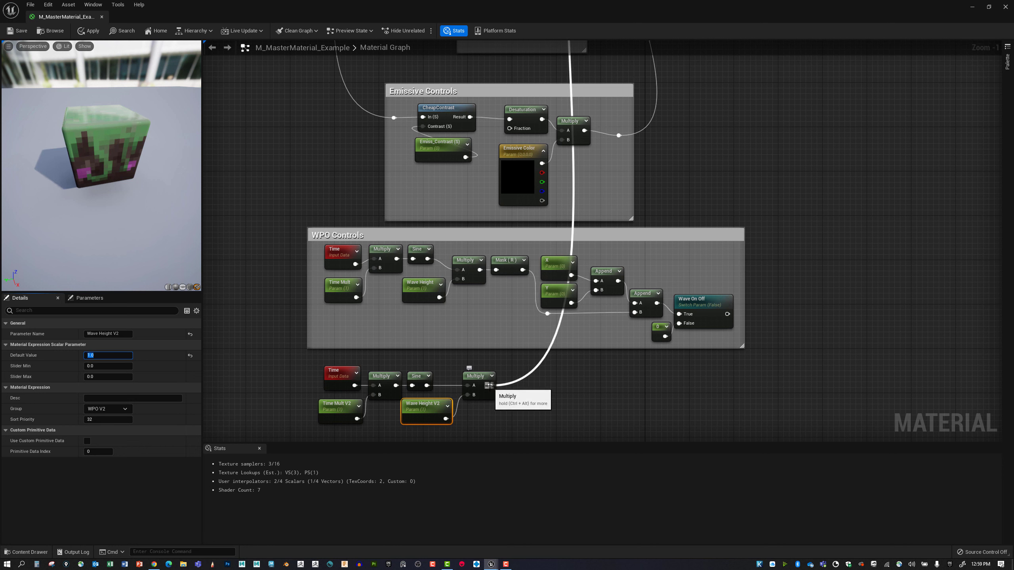
# Add a ComponentMask node fed by the last Multiply, mask only the R channel, and align it with the chain.
pyautogui.rightClick(520, 387)
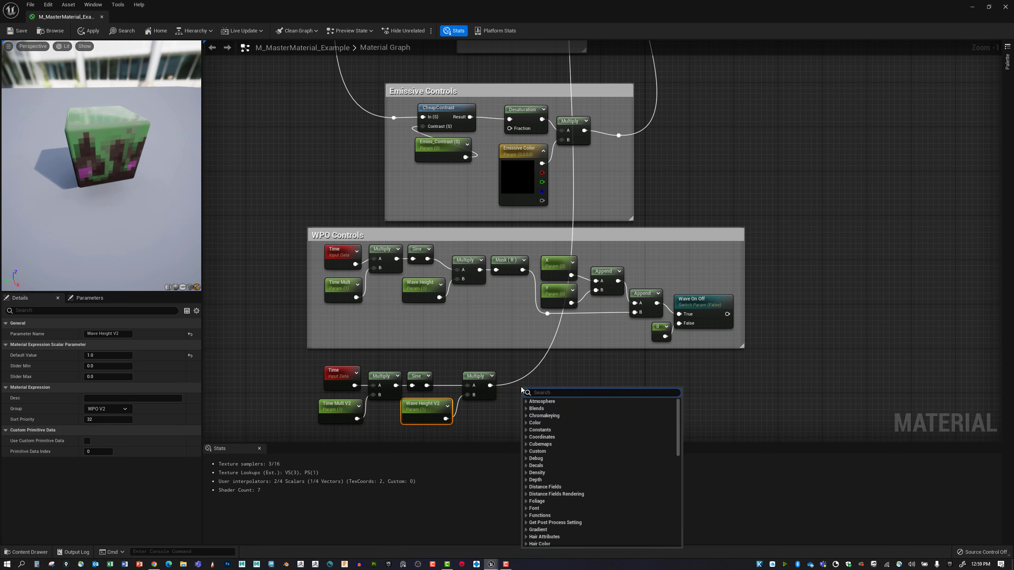
pyautogui.write('com')
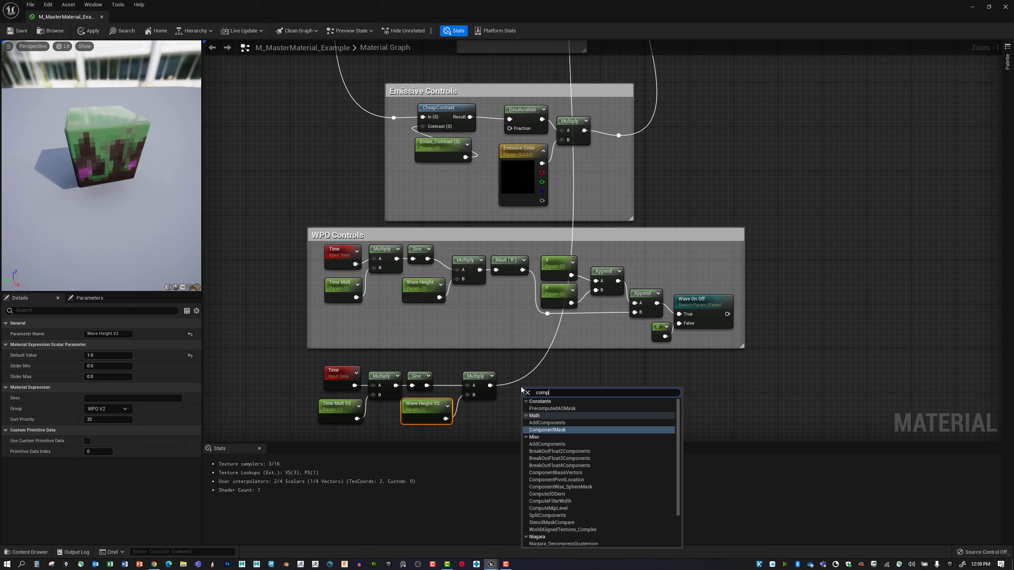
pyautogui.write('p')
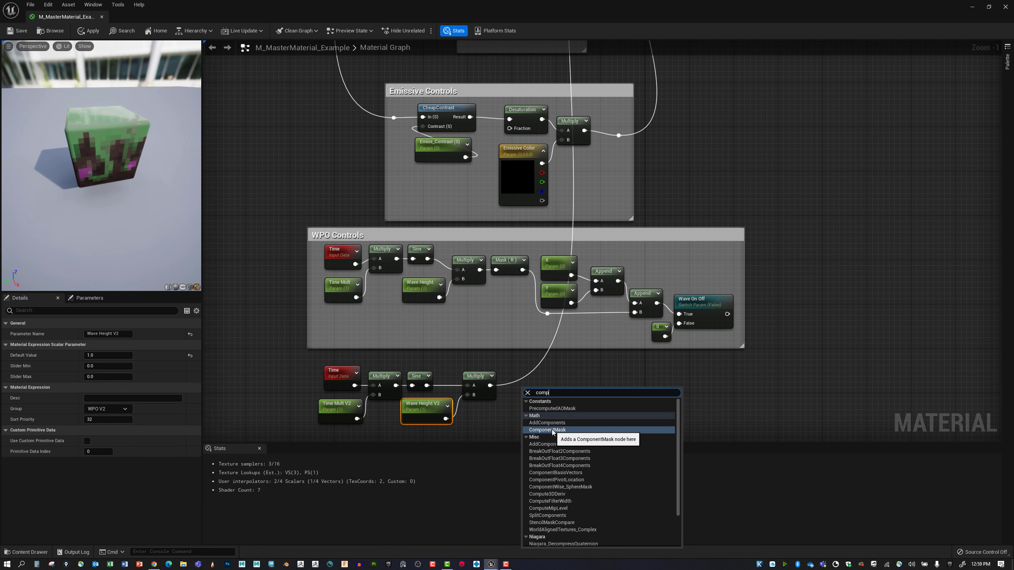
pyautogui.click(551, 430)
pyautogui.moveTo(491, 386); pyautogui.dragTo(526, 400)
pyautogui.moveTo(529, 390); pyautogui.dragTo(526, 387)
pyautogui.click(88, 345)
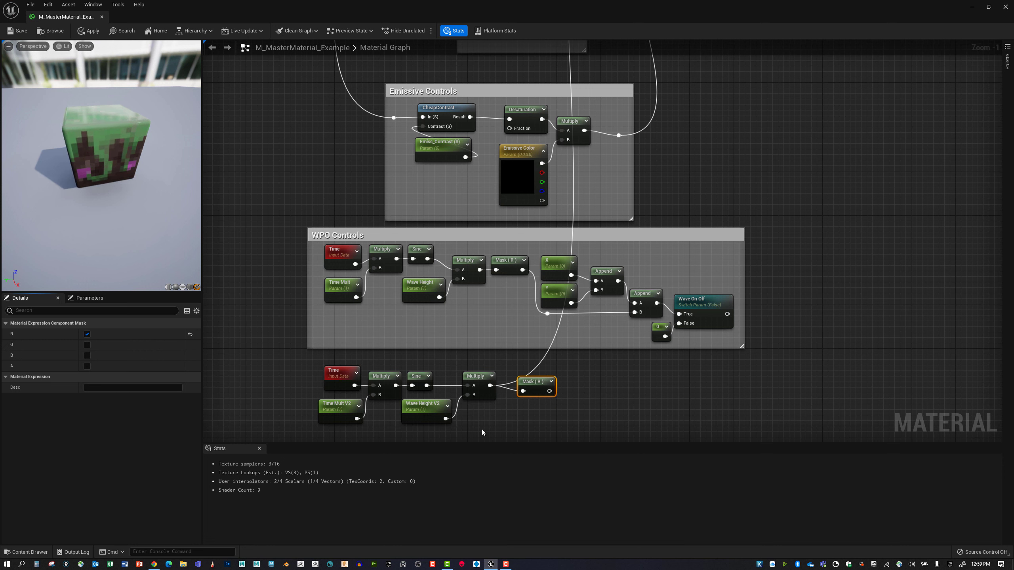
pyautogui.moveTo(531, 383); pyautogui.dragTo(531, 378)
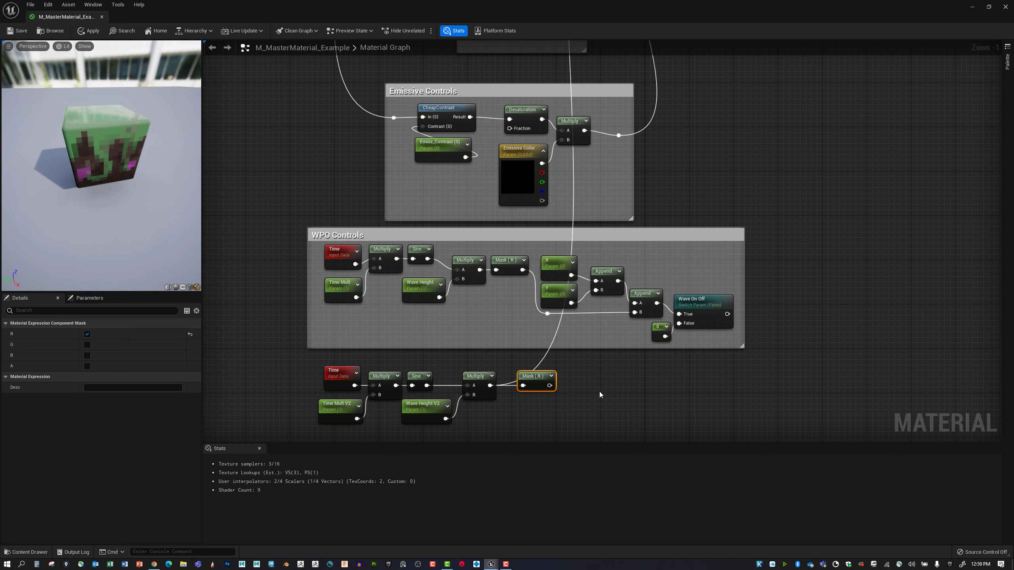
# Add an Append node after the new R mask, leaving a gap between them for parameter nodes.
pyautogui.moveTo(531, 377); pyautogui.dragTo(469, 360, button='right')
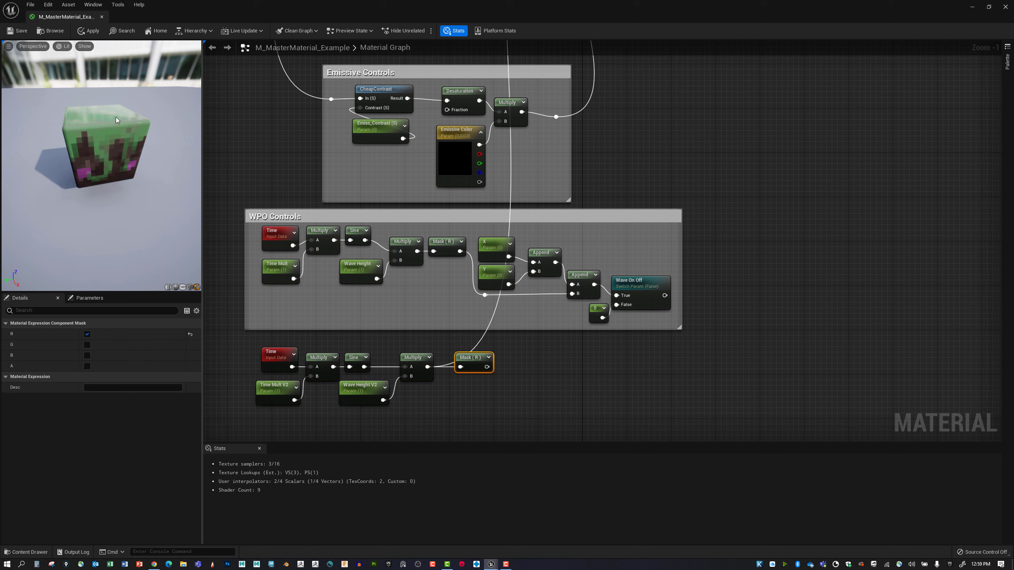
pyautogui.click(491, 247)
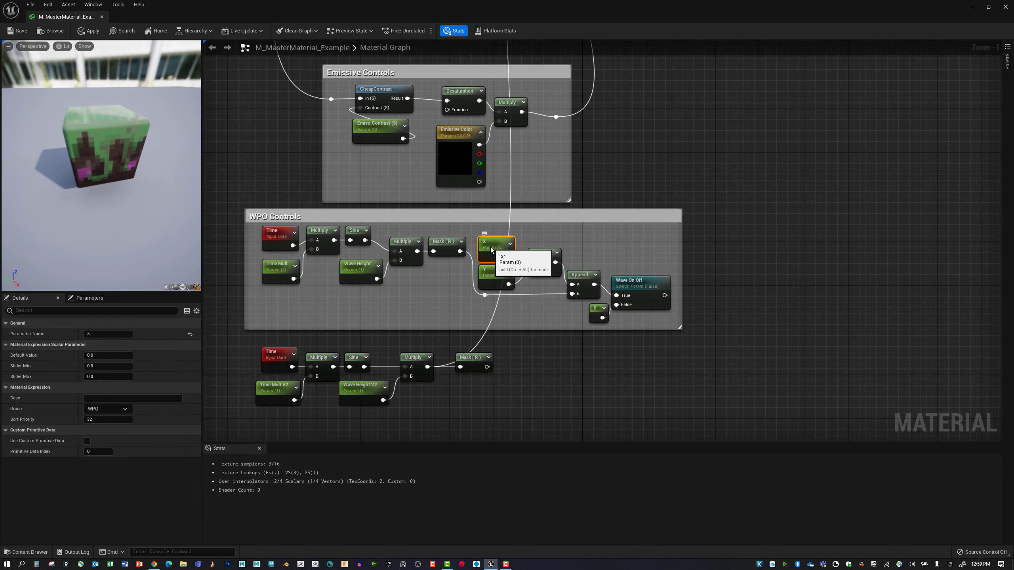
pyautogui.click(494, 278)
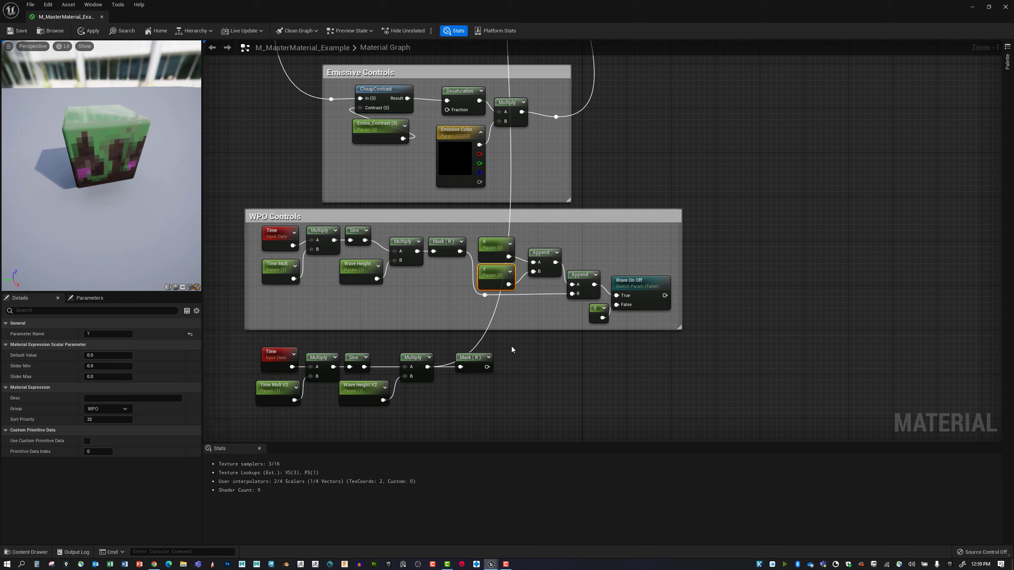
pyautogui.click(524, 357)
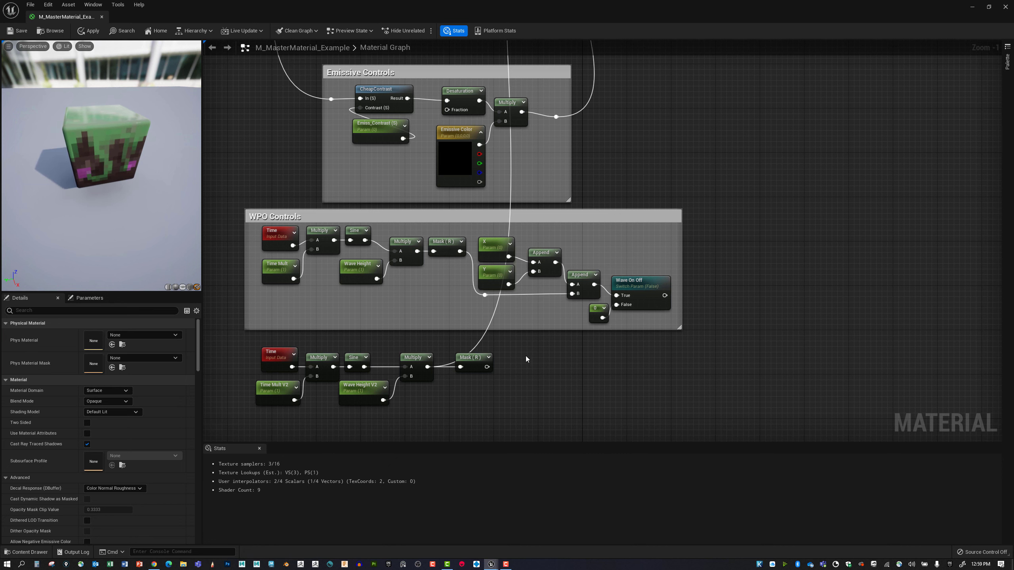
pyautogui.rightClick(522, 353)
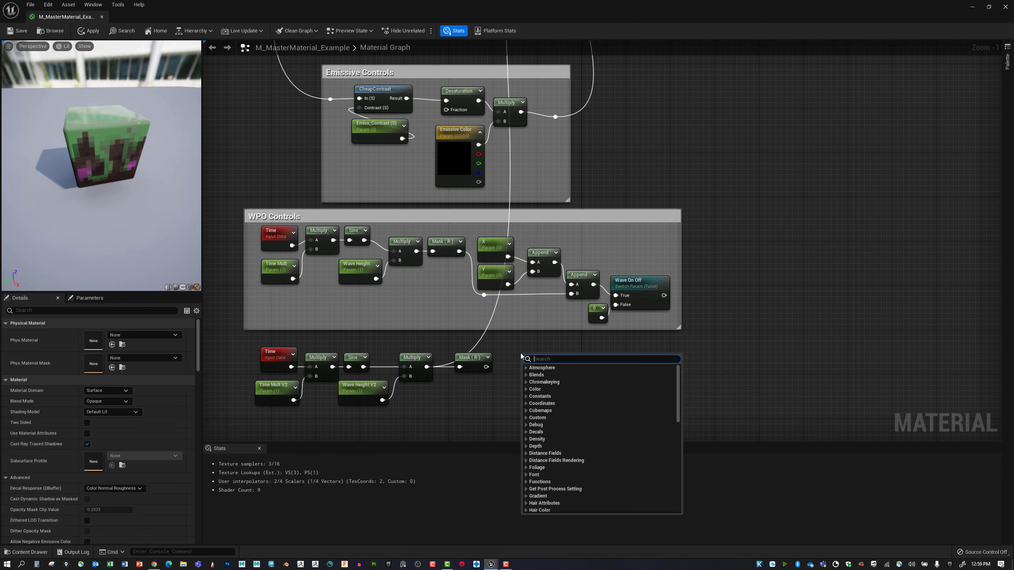
pyautogui.write('append')
pyautogui.press('Return')
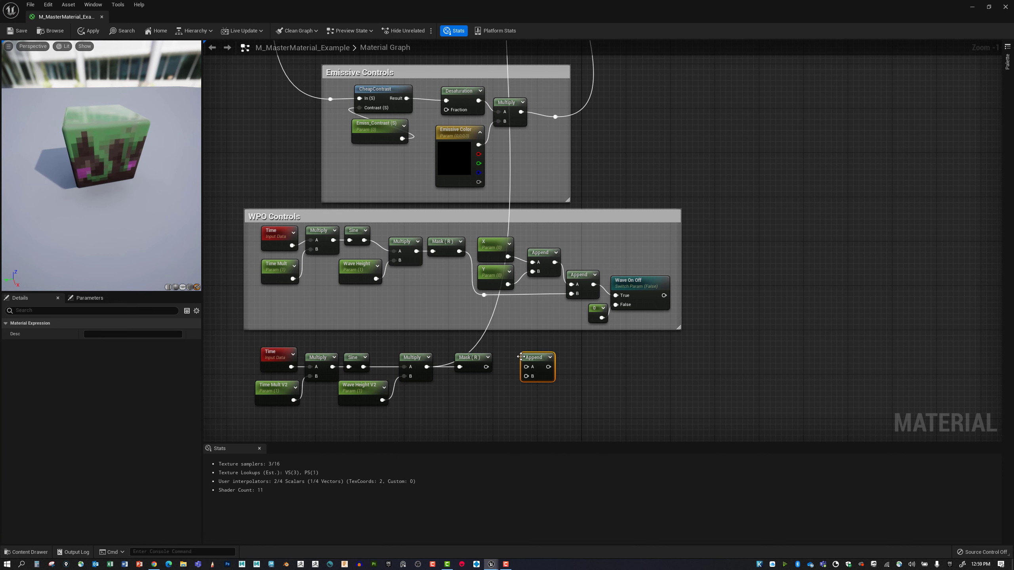
pyautogui.moveTo(487, 367); pyautogui.dragTo(528, 423)
pyautogui.click(505, 372)
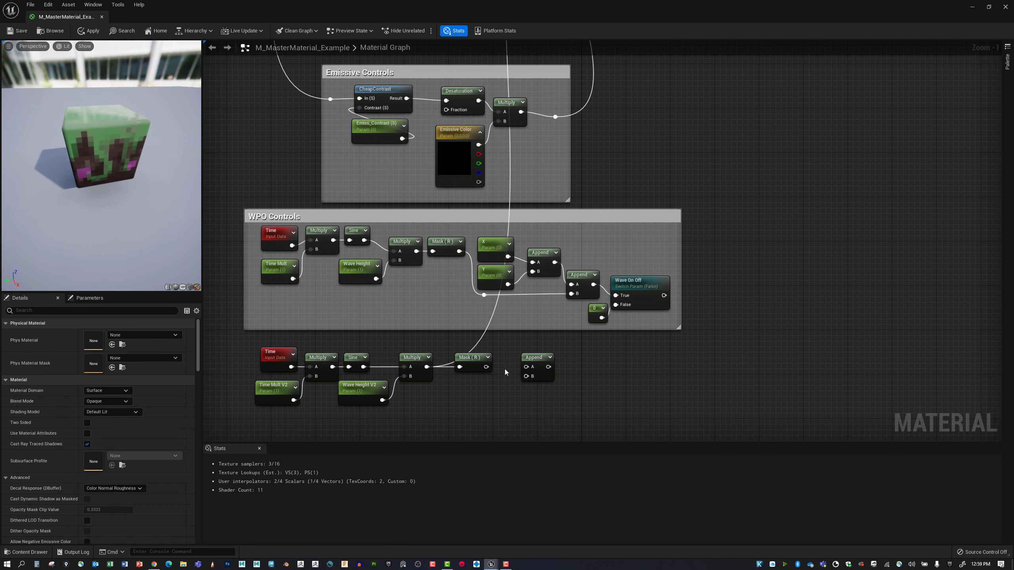
pyautogui.moveTo(532, 360); pyautogui.dragTo(566, 360)
# Promote the Append node's A input to a parameter named X V2 and space the two nodes apart.
pyautogui.rightClick(559, 368)
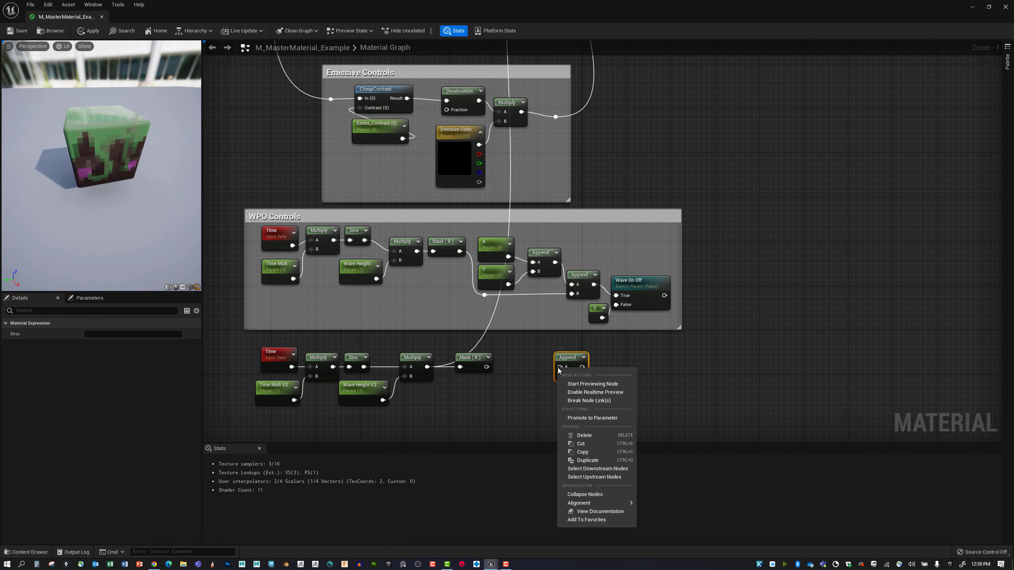
pyautogui.click(593, 418)
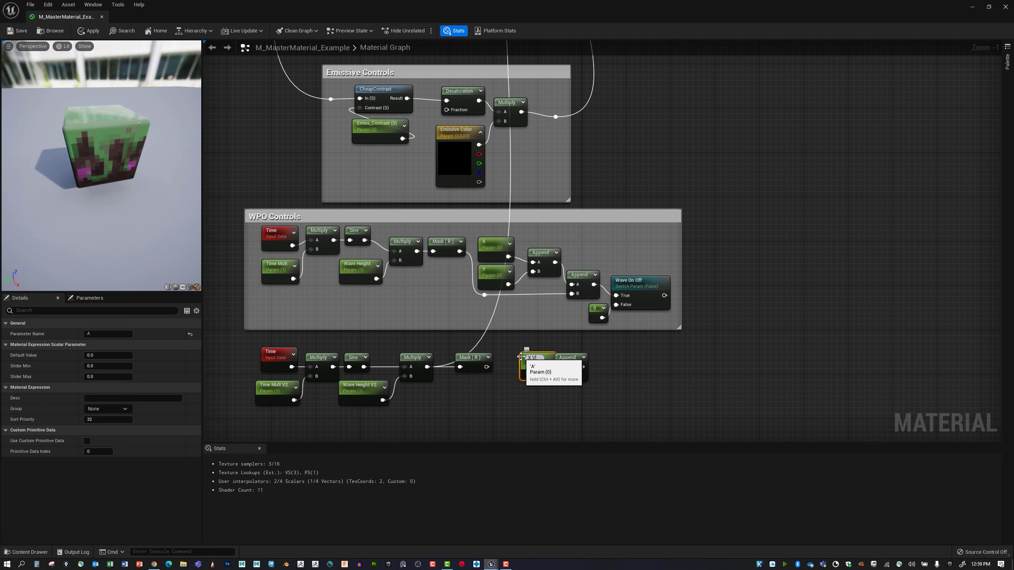
pyautogui.press('Return')
pyautogui.moveTo(579, 360); pyautogui.dragTo(606, 354)
pyautogui.click(537, 363)
pyautogui.moveTo(537, 362); pyautogui.dragTo(531, 356)
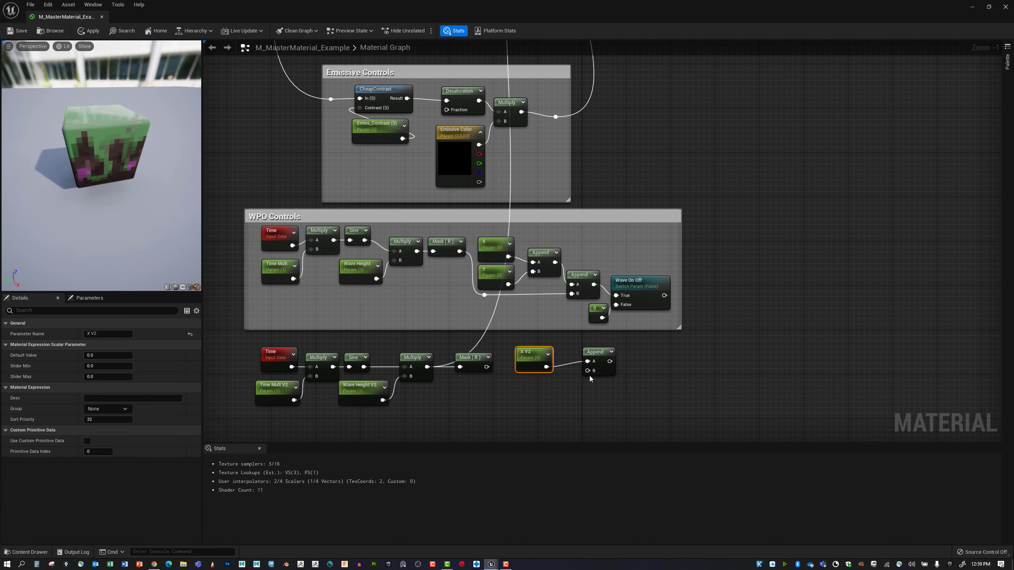
# Promote the Append node's B input to a parameter named Y V2, placed below X V2, and bring the Append closer.
pyautogui.rightClick(588, 371)
pyautogui.click(615, 425)
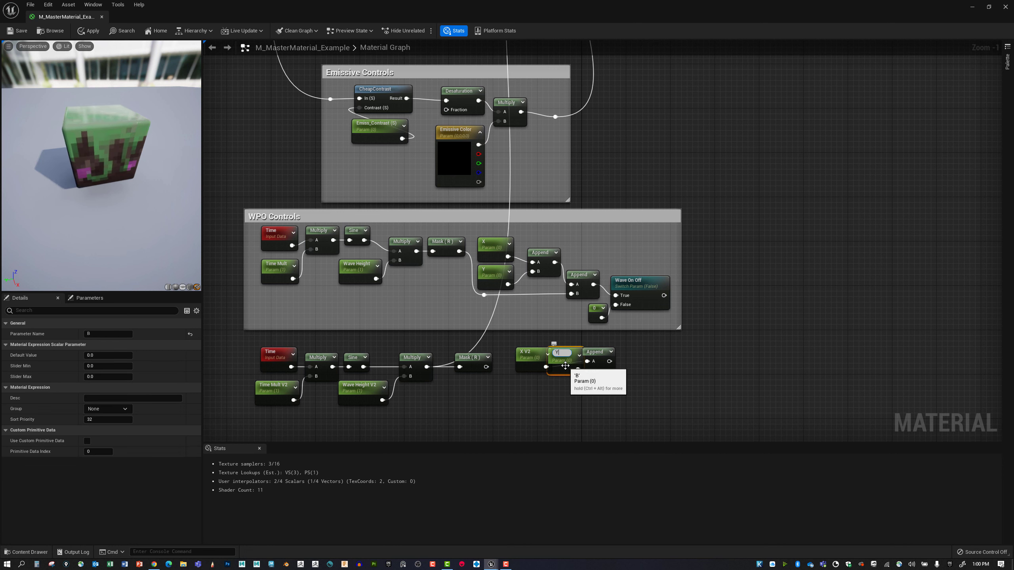
pyautogui.write('Y V2')
pyautogui.press('Return')
pyautogui.moveTo(565, 366); pyautogui.dragTo(538, 393)
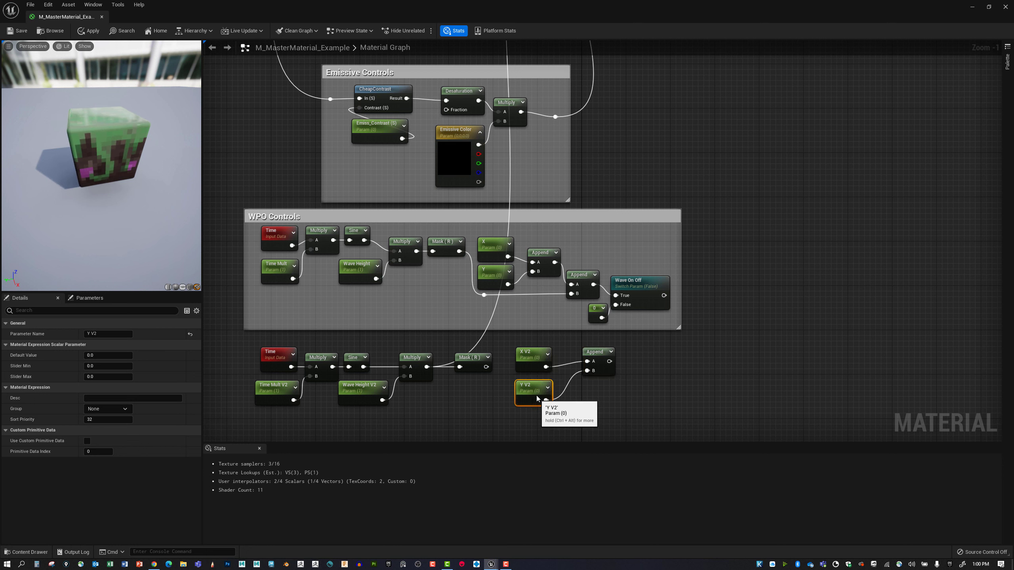
pyautogui.moveTo(602, 351); pyautogui.dragTo(579, 362)
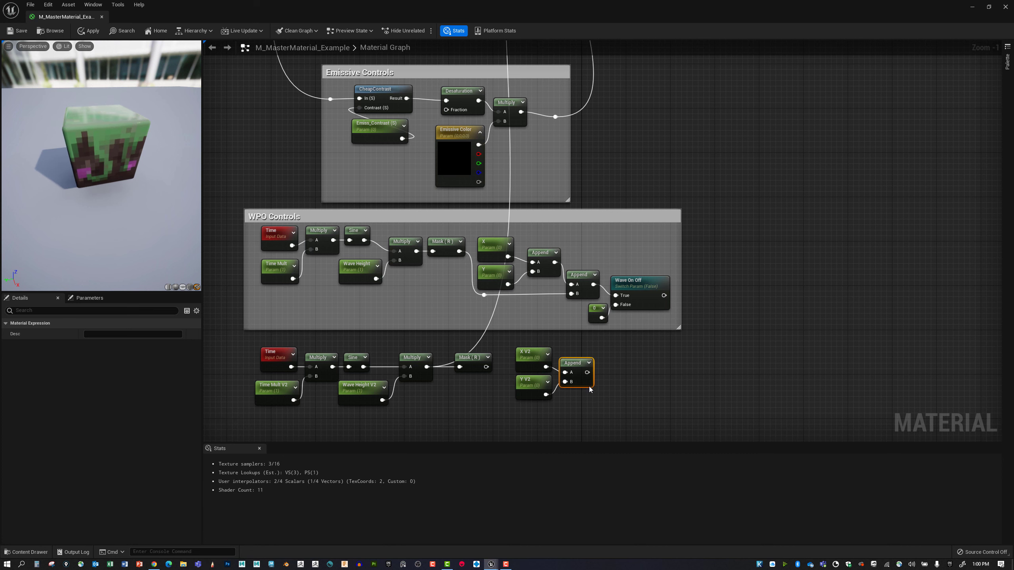
# Add a second Append node beyond the X V2 and Y V2 Append, and feed that Append's output into its A input.
pyautogui.moveTo(590, 389); pyautogui.dragTo(569, 339, button='right')
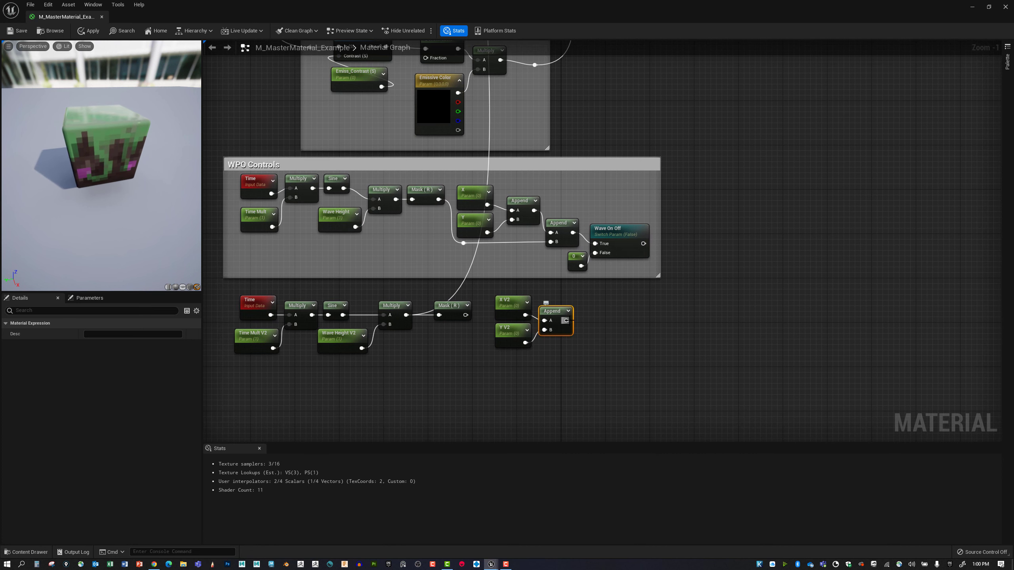
pyautogui.rightClick(599, 341)
pyautogui.write('append')
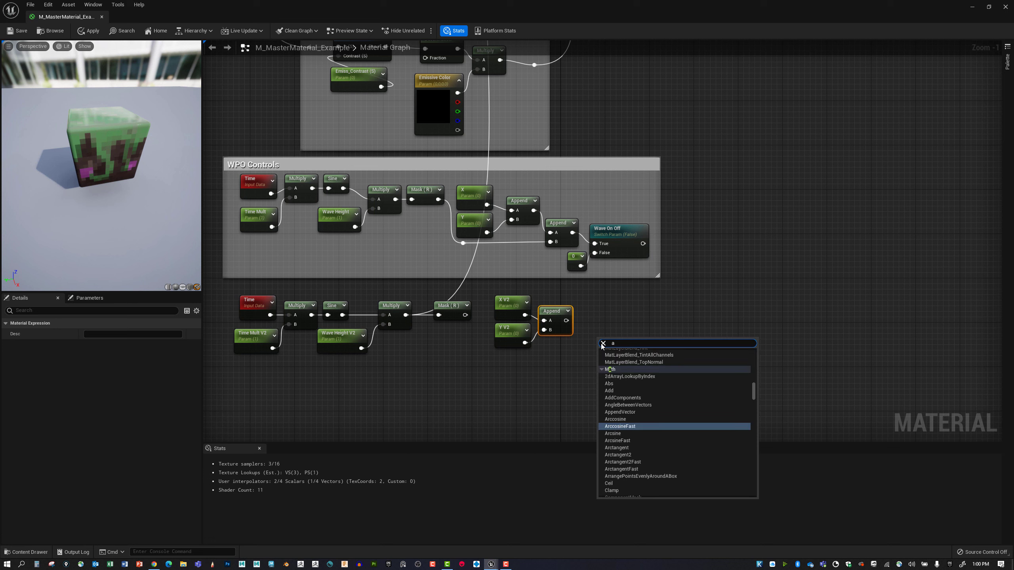
pyautogui.press('Return')
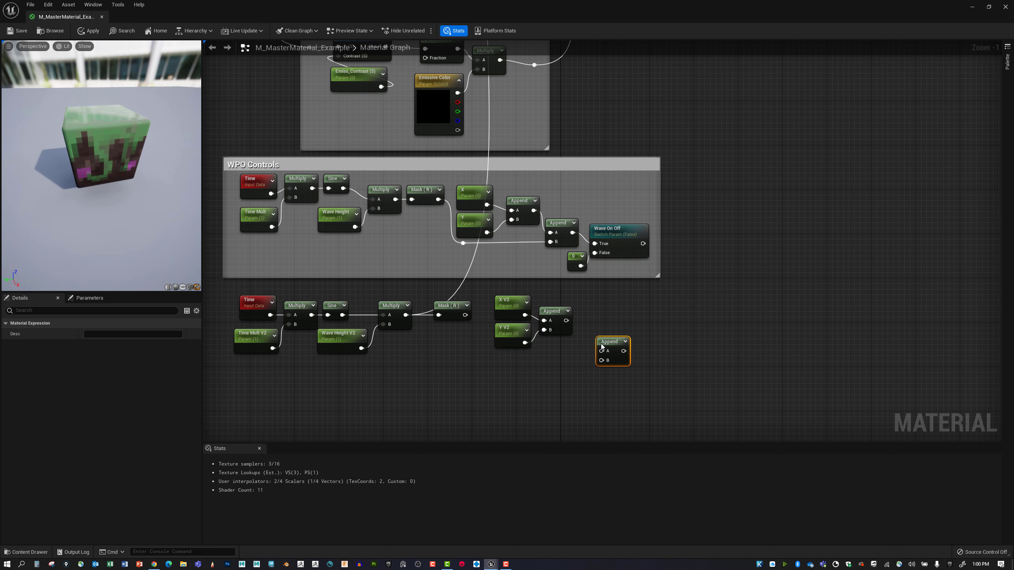
pyautogui.moveTo(566, 320); pyautogui.dragTo(601, 351)
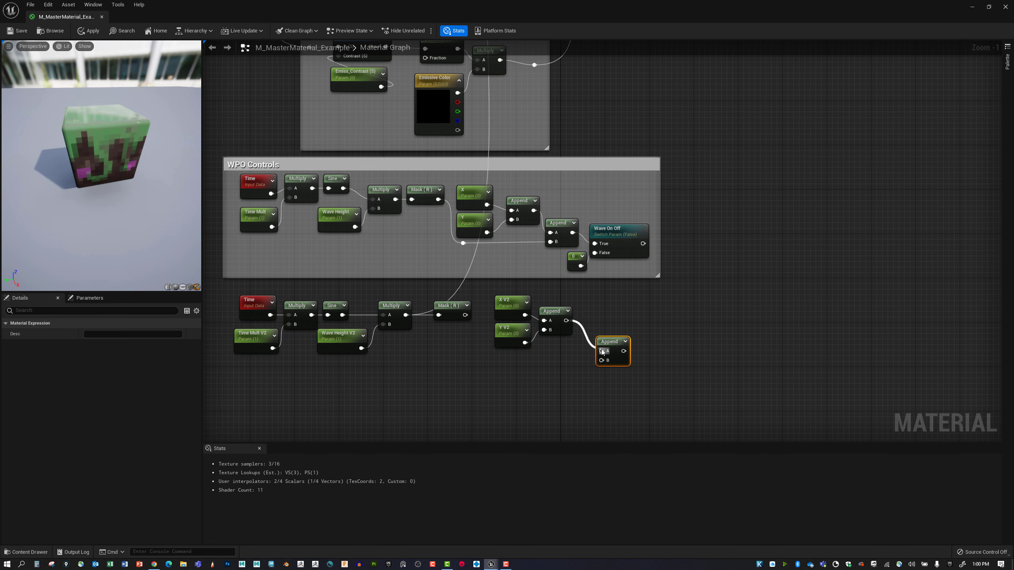
# Connect the second chain's R mask to the new Append's B input through a reroute point, and straighten that connection.
pyautogui.moveTo(465, 316); pyautogui.dragTo(492, 367)
pyautogui.doubleClick(555, 350)
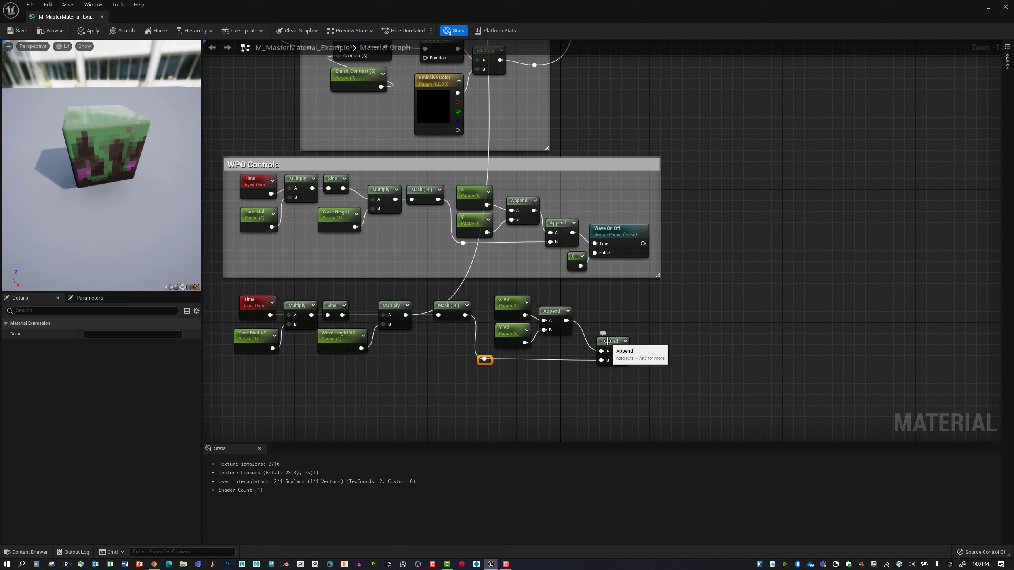
pyautogui.click(607, 344)
pyautogui.rightClick(609, 343)
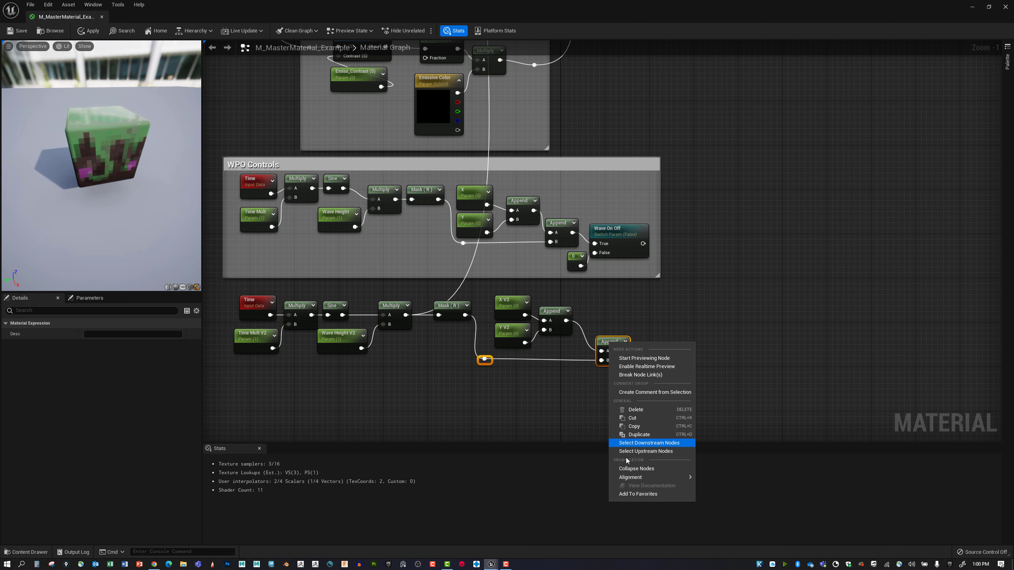
pyautogui.moveTo(637, 477)
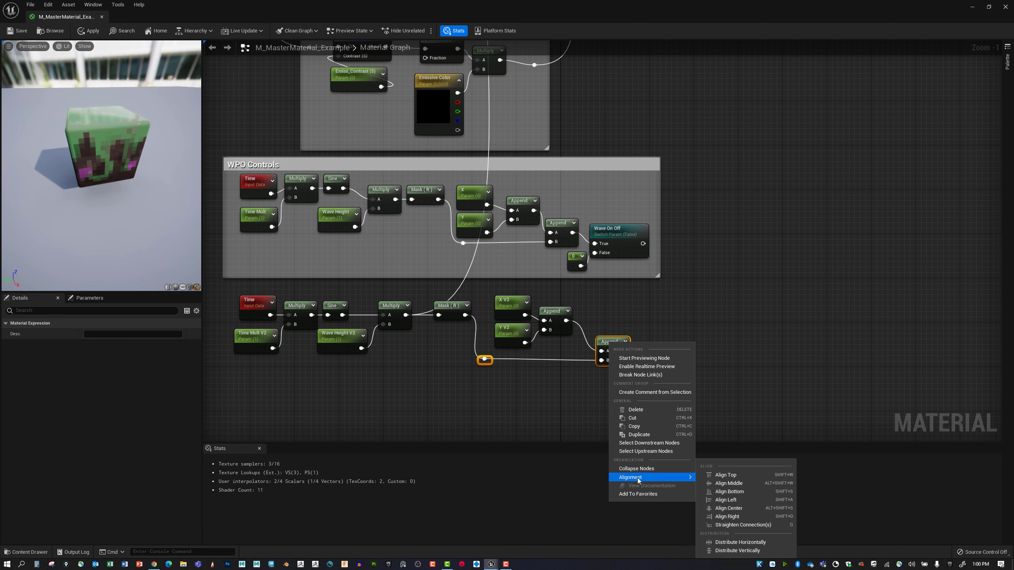
pyautogui.click(780, 525)
pyautogui.click(541, 378)
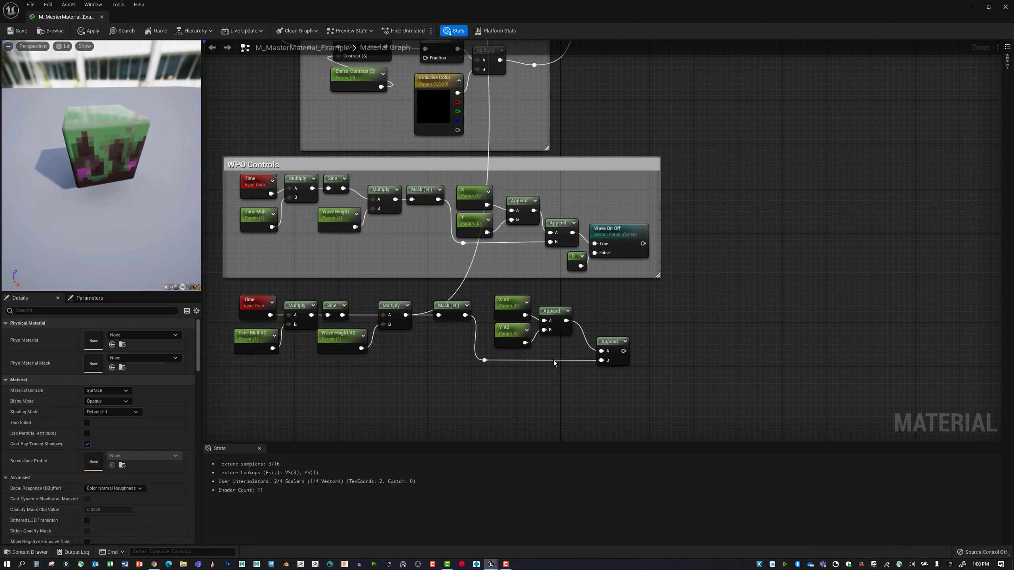
# Connect the last Append's output directly to the material's World Position Offset.
pyautogui.moveTo(648, 370); pyautogui.dragTo(628, 373, button='right')
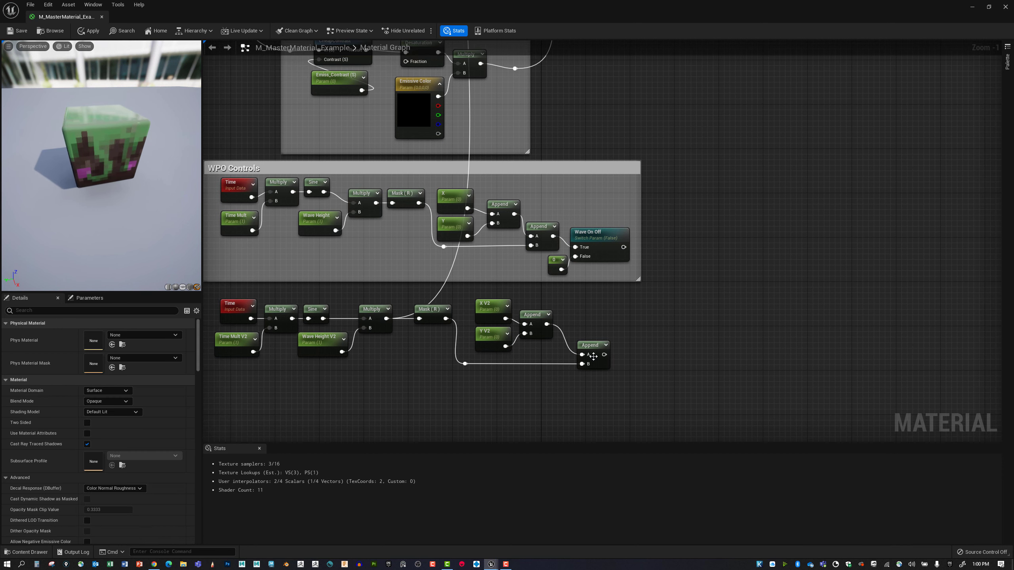
pyautogui.rightClick(604, 357)
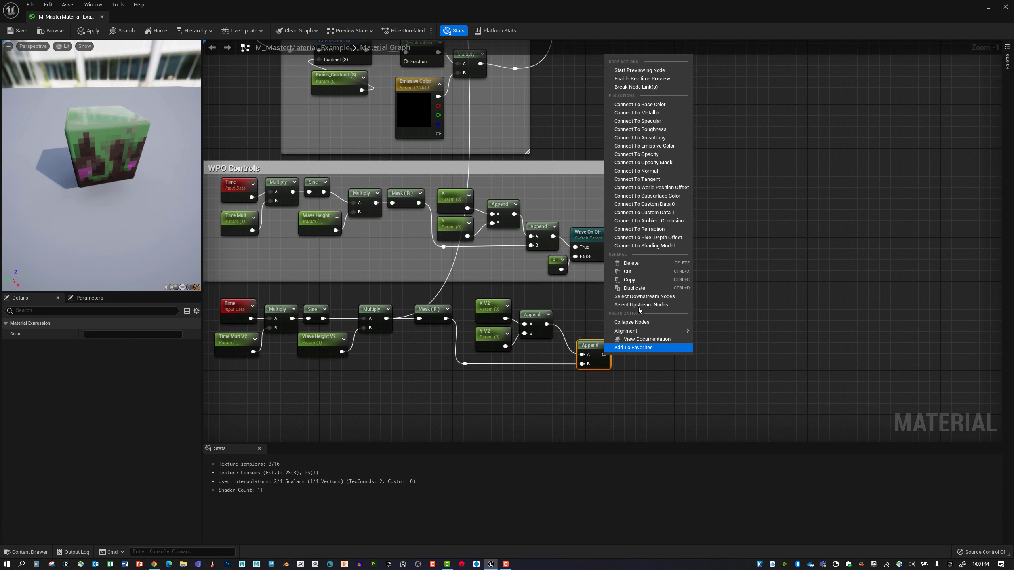
pyautogui.click(655, 187)
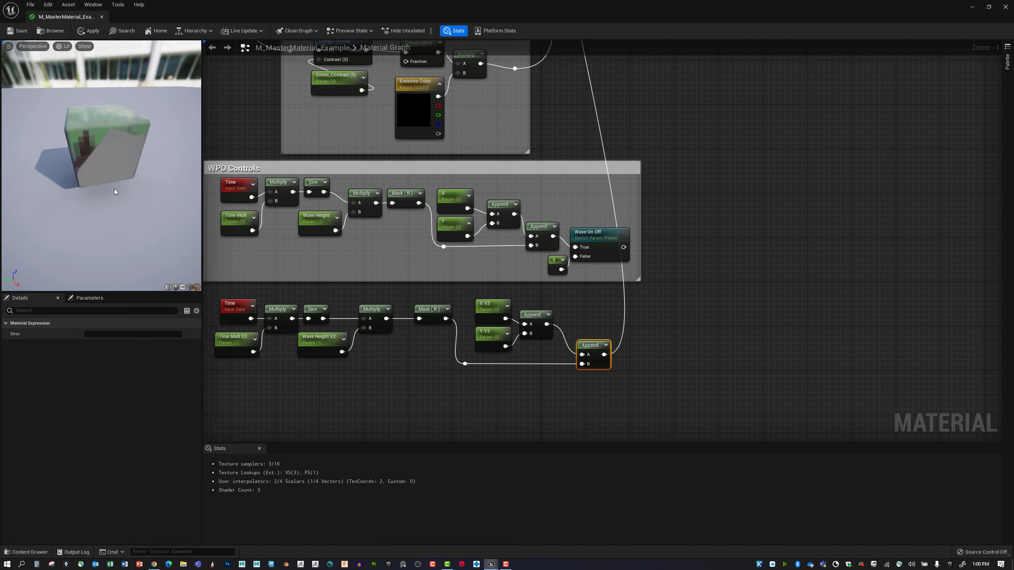
# Test the Wave Height V2 parameter with a default value of 20, and set it back to 1.
pyautogui.click(319, 341)
pyautogui.click(109, 355)
pyautogui.write('20')
pyautogui.press('Return')
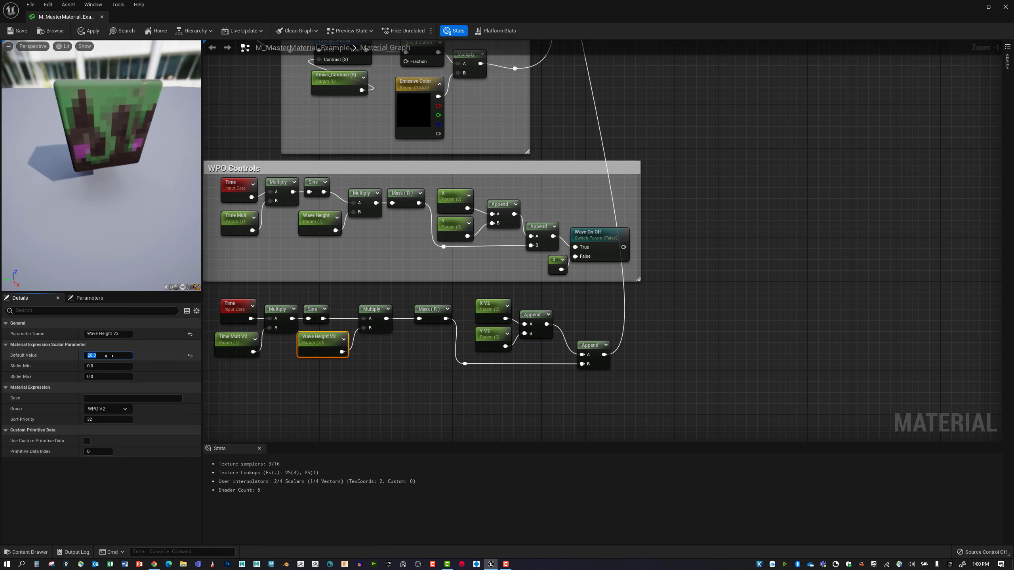
pyautogui.write('1')
pyautogui.press('Return')
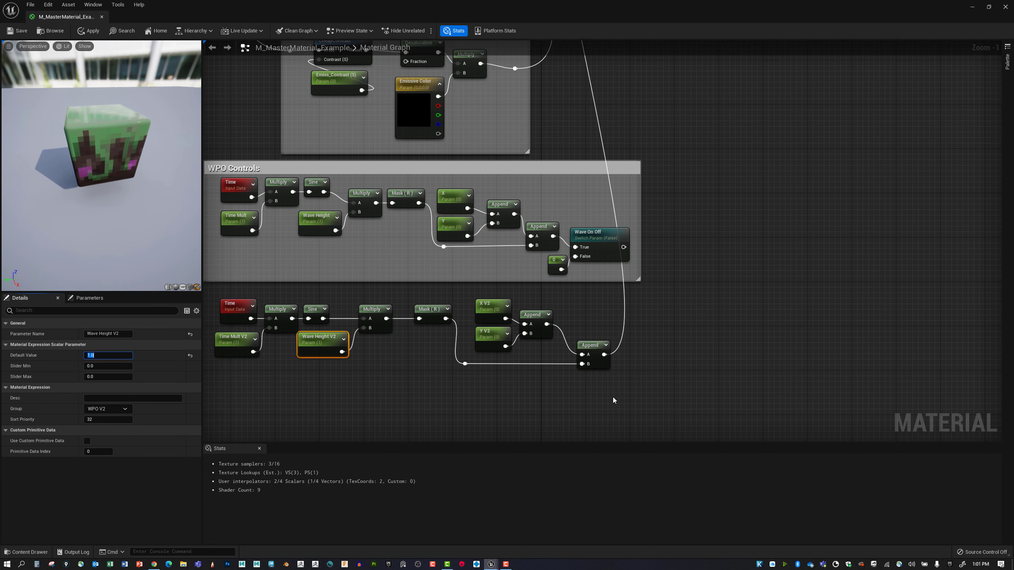
# Add a StaticSwitchParameter node after the last Append and name it Wave On Off V2.
pyautogui.moveTo(659, 354); pyautogui.dragTo(641, 362, button='right')
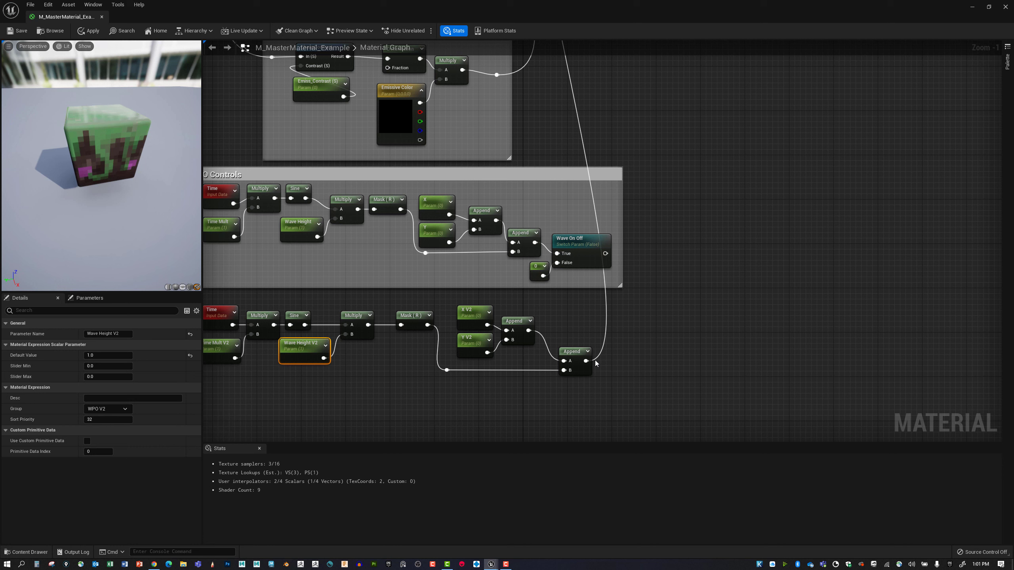
pyautogui.rightClick(619, 354)
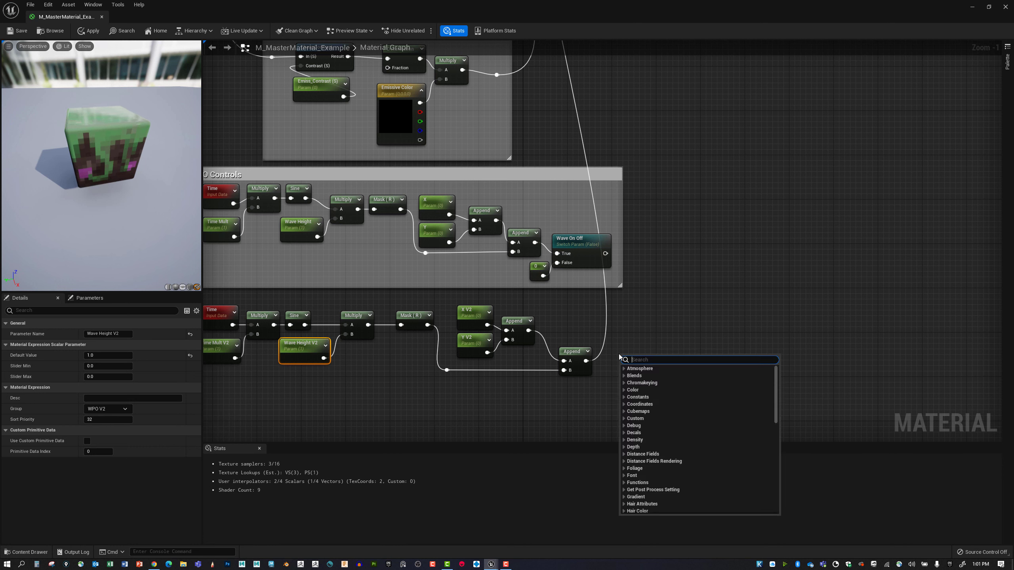
pyautogui.write('switch')
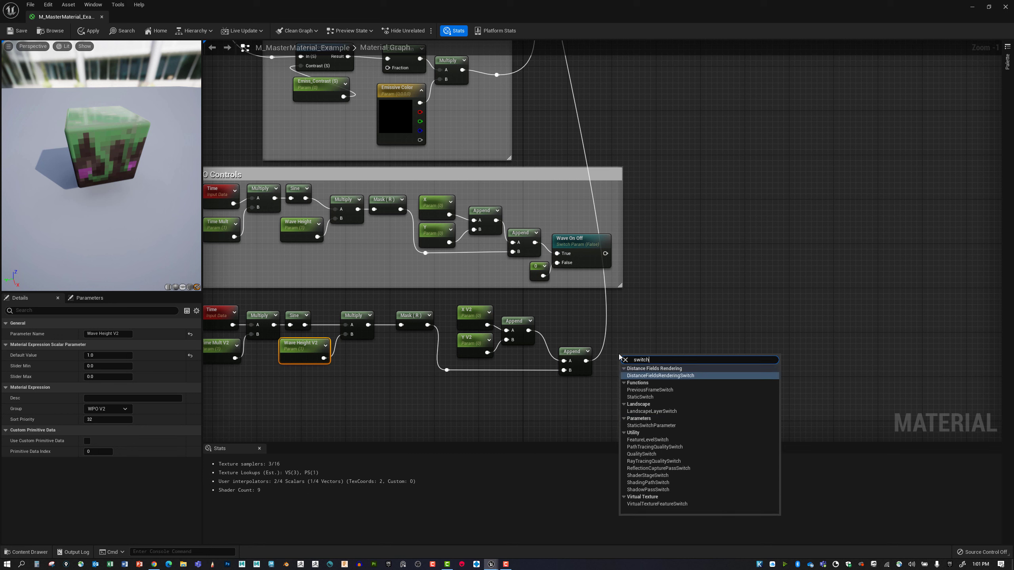
pyautogui.click(651, 425)
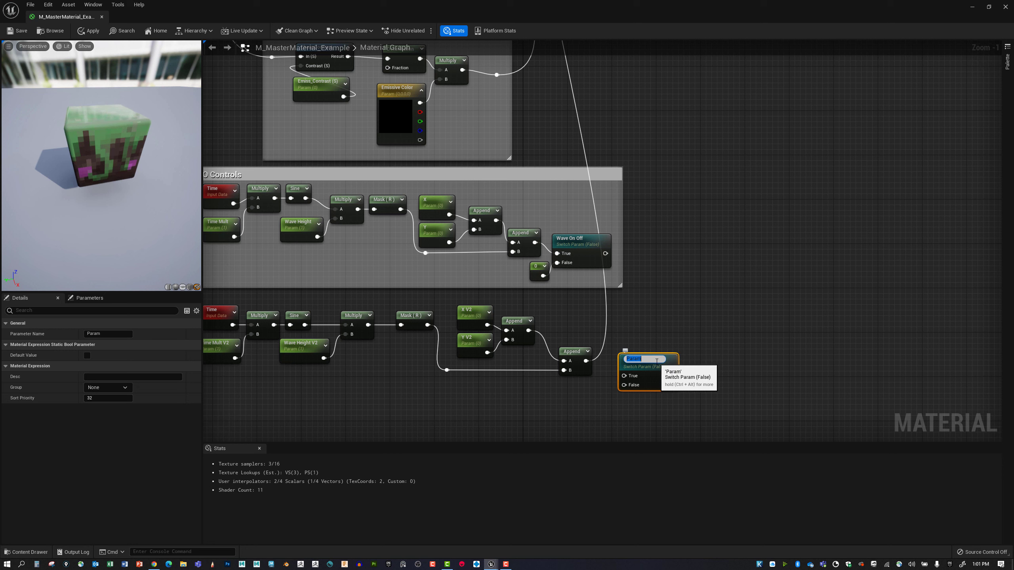
pyautogui.write('Wave o')
pyautogui.write('n Off V2')
pyautogui.press('Return')
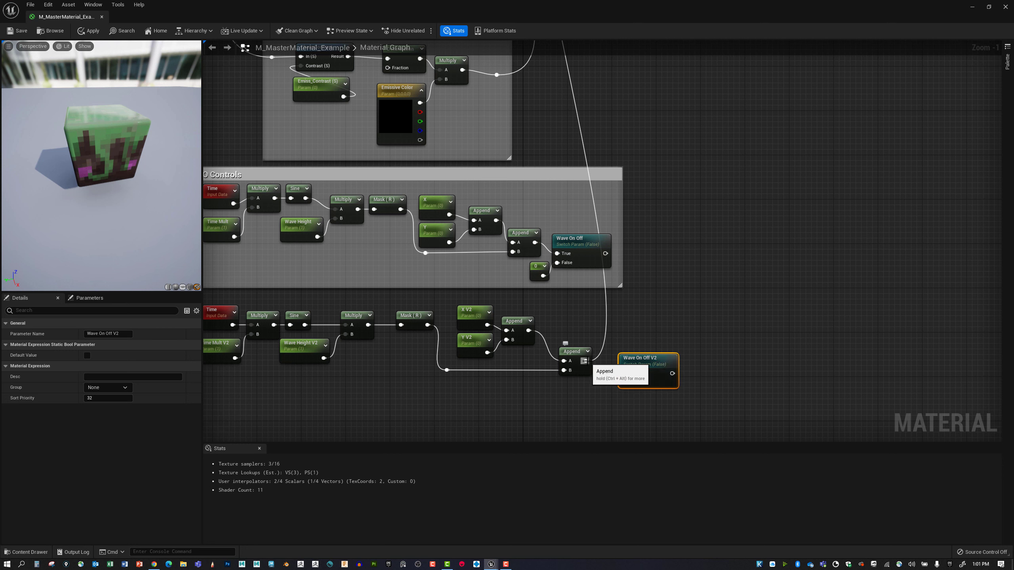
# Feed the last Append into the True input of Wave On Off V2 and connect the switch to World Position Offset.
pyautogui.moveTo(586, 361); pyautogui.dragTo(626, 375)
pyautogui.rightClick(672, 373)
pyautogui.click(740, 205)
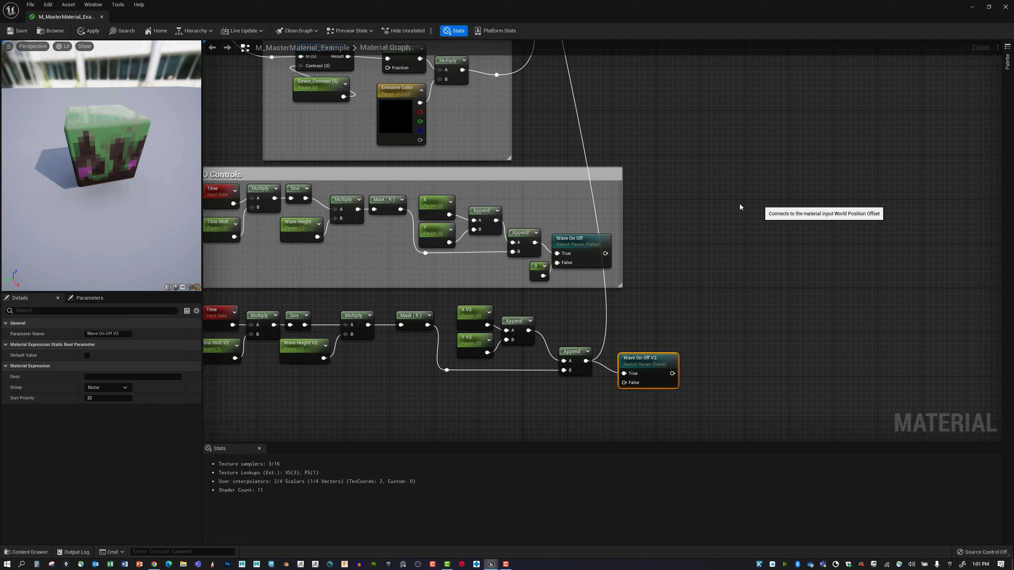
# Add a constant of 0 below the last Append and connect it to the False input of Wave On Off V2.
pyautogui.rightClick(625, 383)
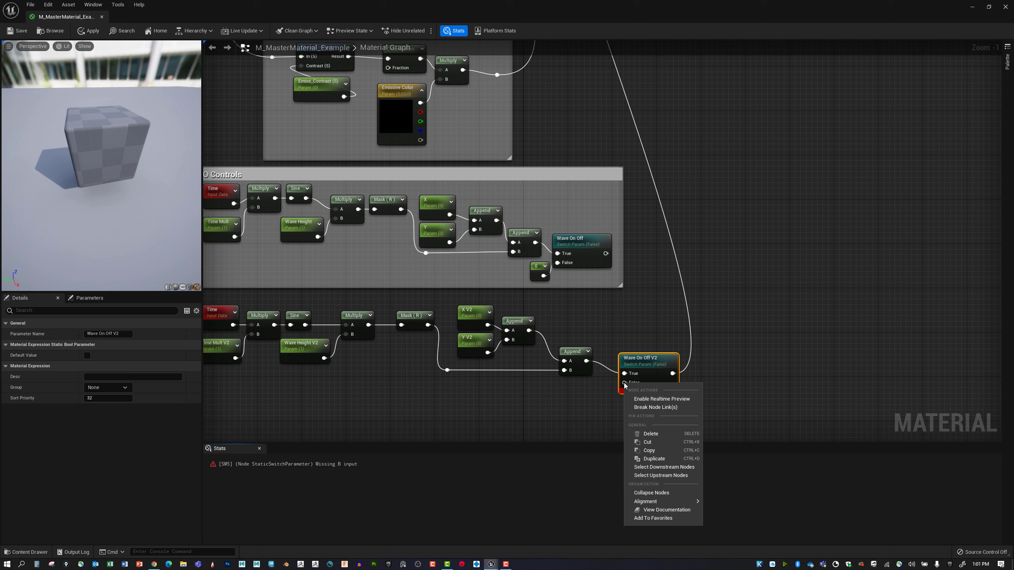
pyautogui.click(586, 391)
pyautogui.click(586, 391)
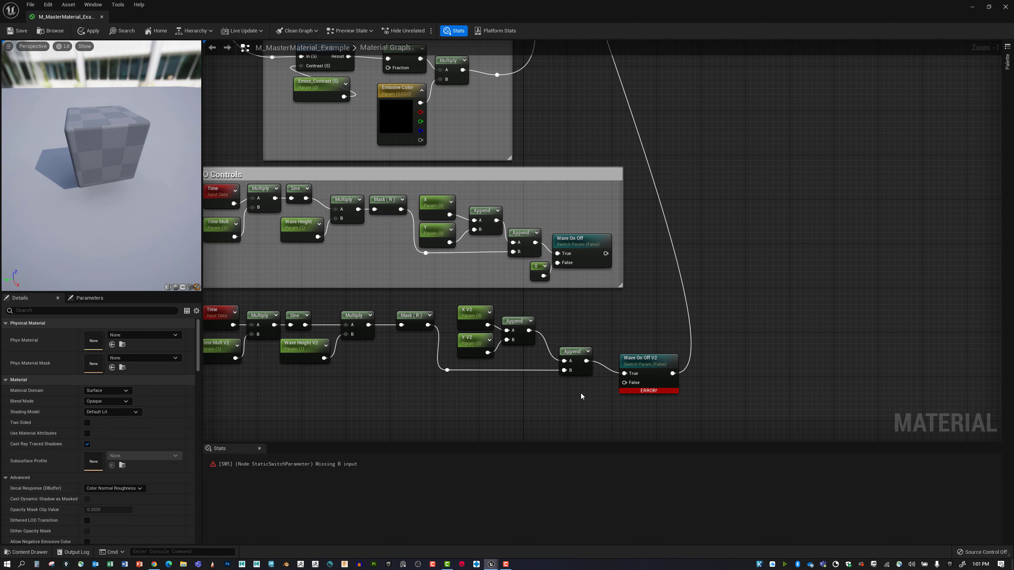
pyautogui.press('1')
pyautogui.click(580, 392)
pyautogui.moveTo(593, 402)
pyautogui.mouseDown()
pyautogui.moveTo(624, 383)
pyautogui.moveTo(584, 393)
pyautogui.mouseUp()
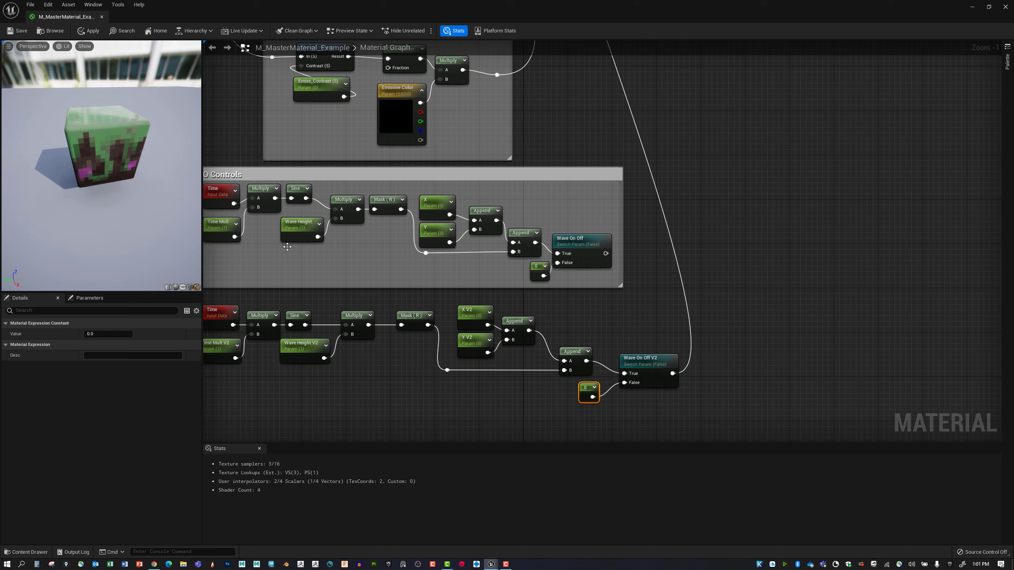
# Toggle the default value of Wave On Off V2 on and back off, and assign the parameter to the WPO V2 group.
pyautogui.click(634, 364)
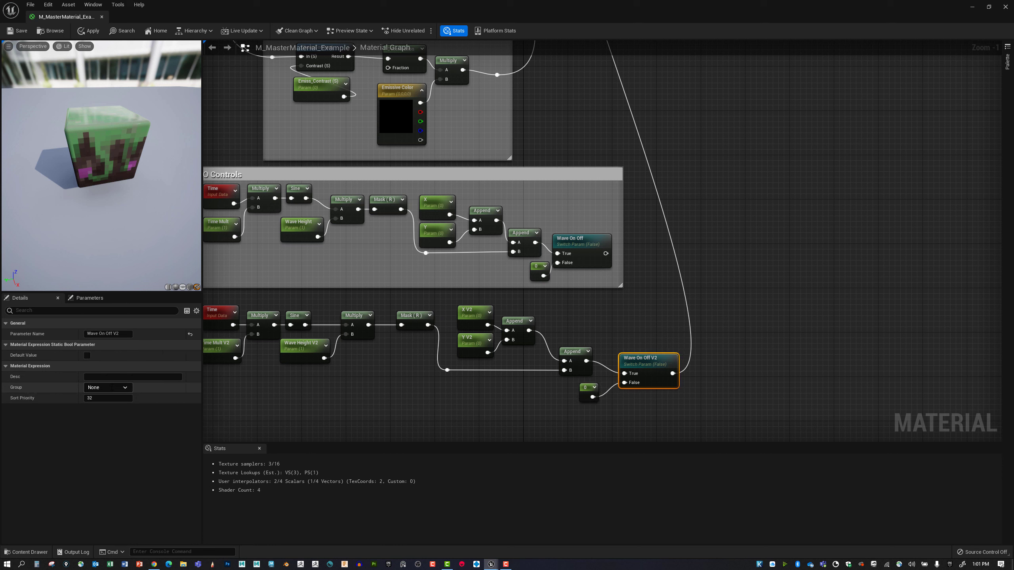
pyautogui.click(88, 356)
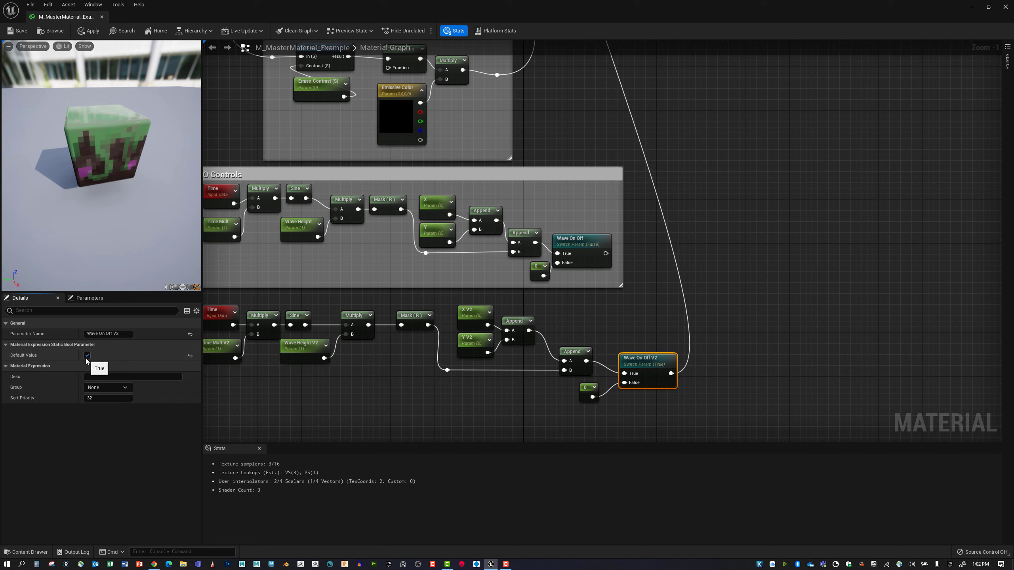
pyautogui.click(87, 356)
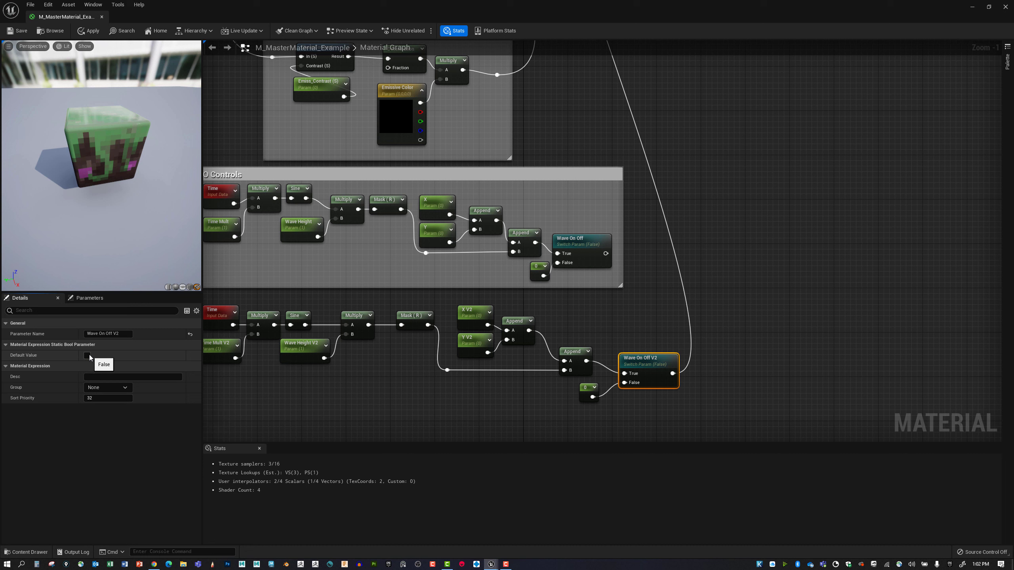
pyautogui.click(125, 387)
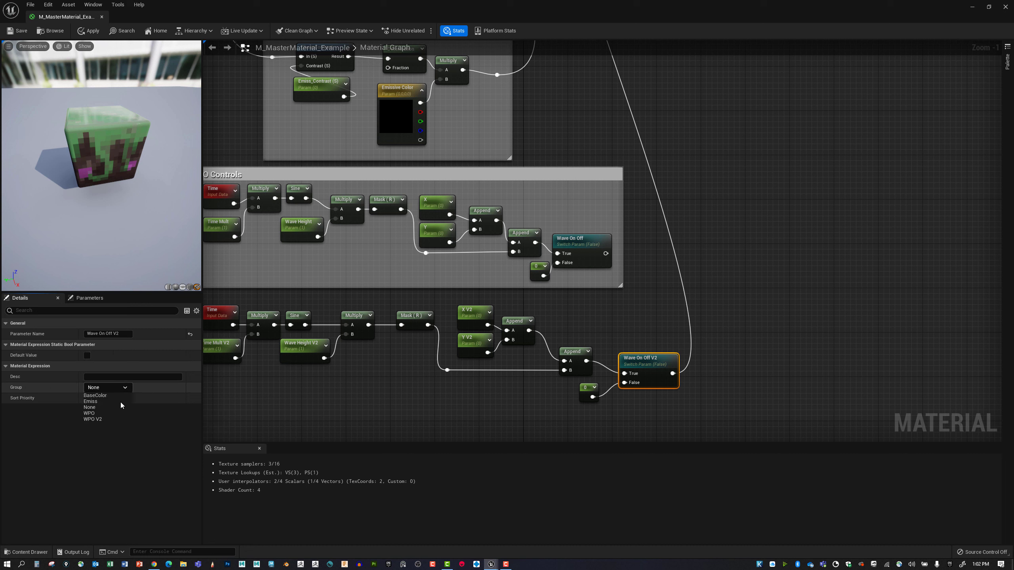
pyautogui.click(109, 421)
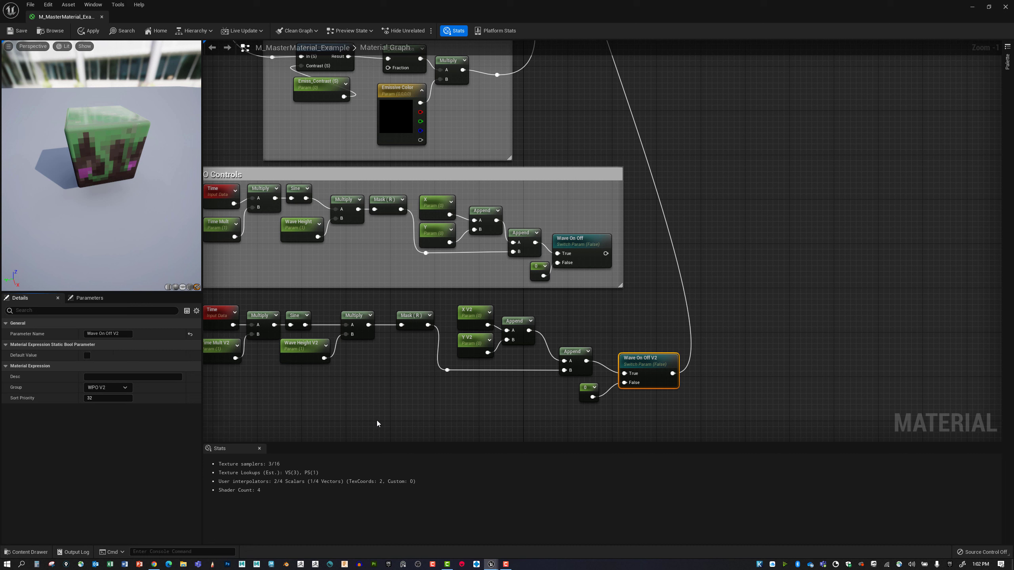
# Move the last Append, the 0 constant and the Wave On Off V2 switch together closer to the rest of the chain.
pyautogui.moveTo(644, 359); pyautogui.dragTo(639, 363)
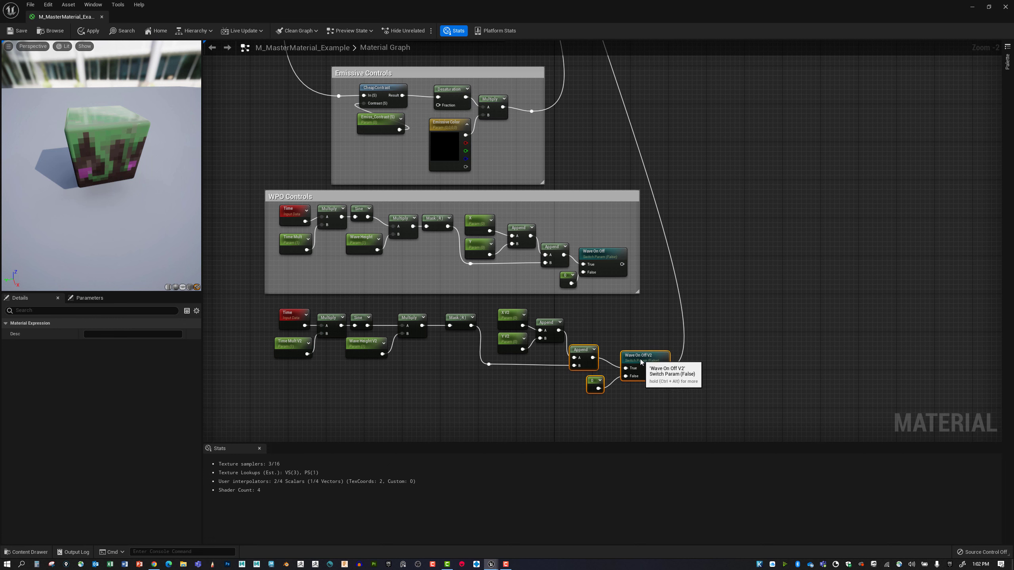
pyautogui.hotkey('ctrl', 'z')
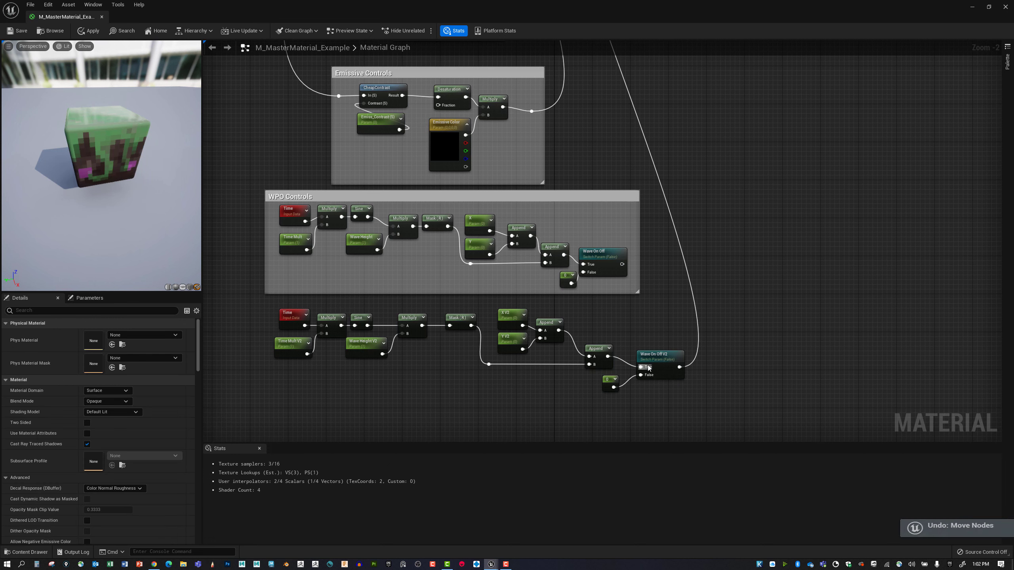
pyautogui.moveTo(593, 334); pyautogui.dragTo(665, 397)
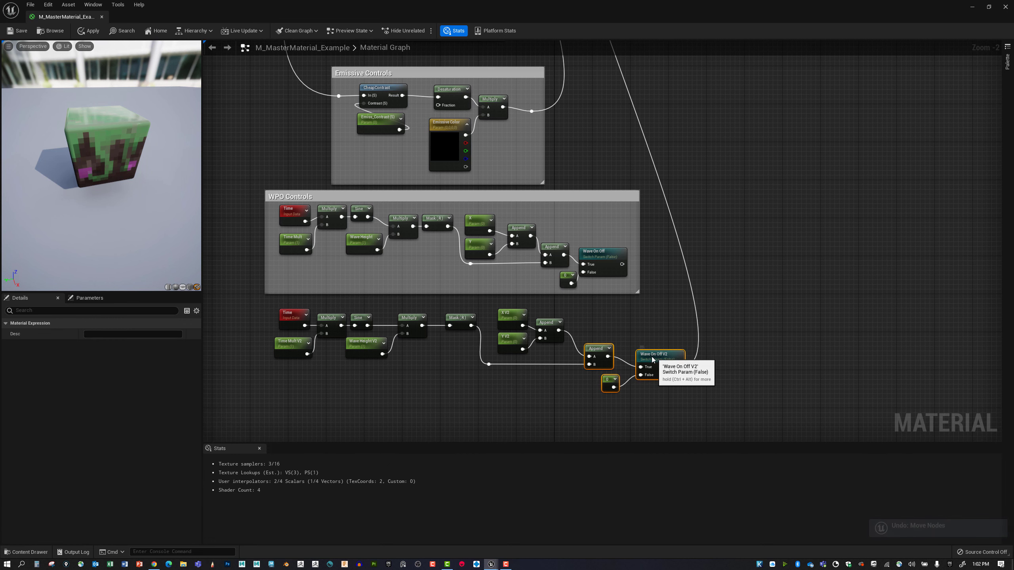
pyautogui.moveTo(655, 359); pyautogui.dragTo(640, 356)
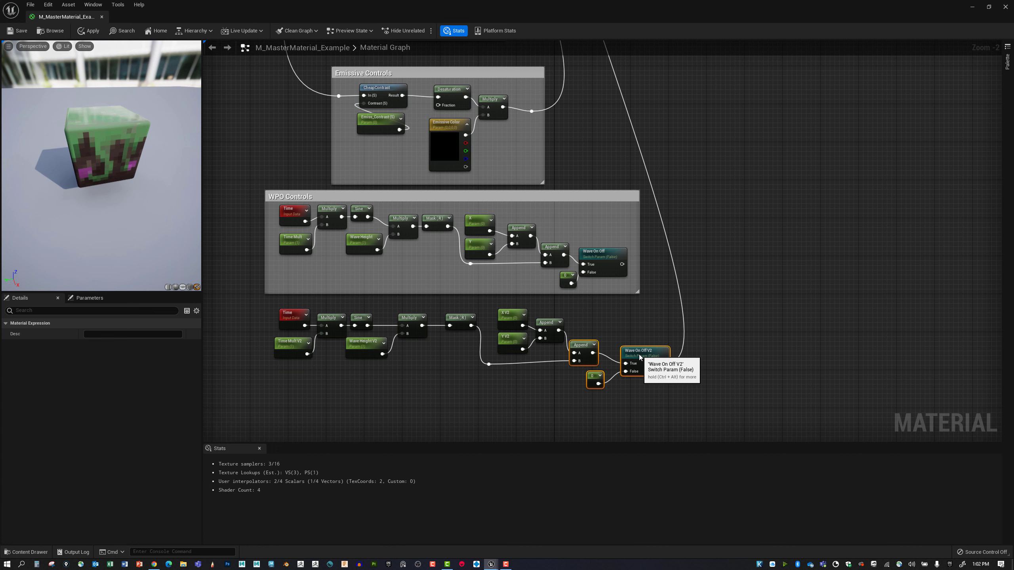
# Enclose the whole second WPO chain in a comment titled WPO Controls V2 and place it just below the WPO Controls comment.
pyautogui.click(474, 384)
pyautogui.moveTo(258, 302); pyautogui.dragTo(675, 397)
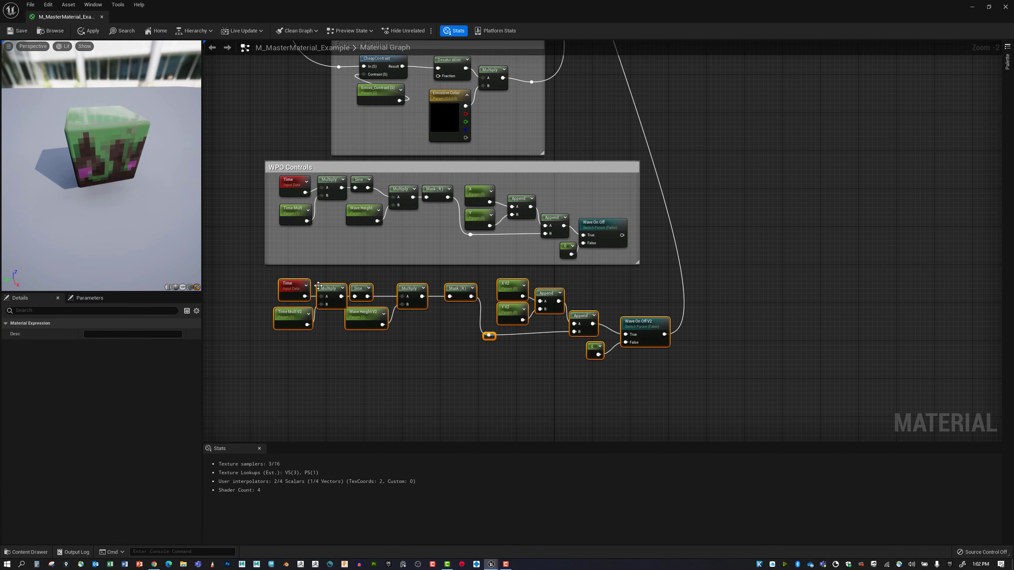
pyautogui.write('c')
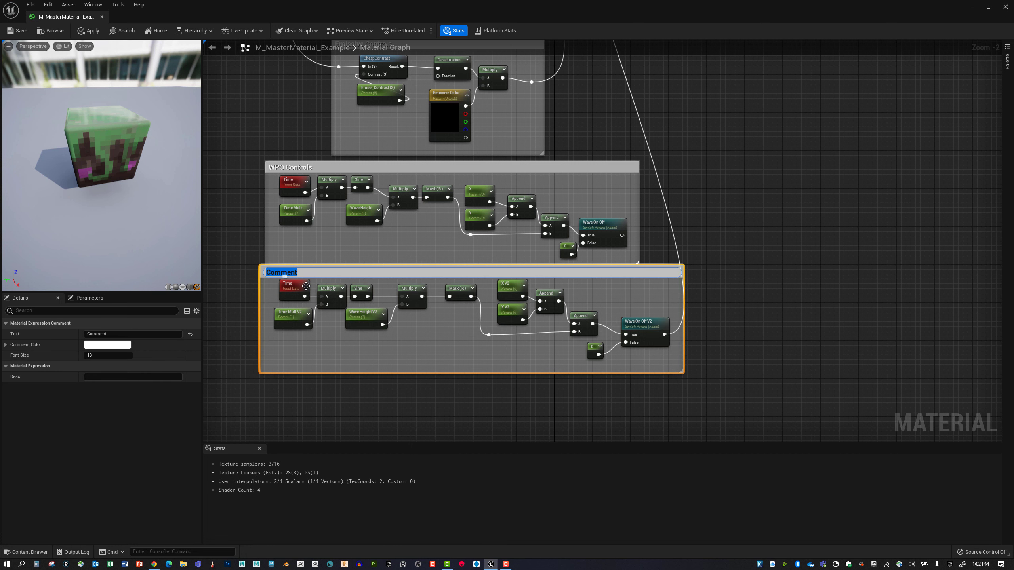
pyautogui.write('WPO Controls V2')
pyautogui.press('Return')
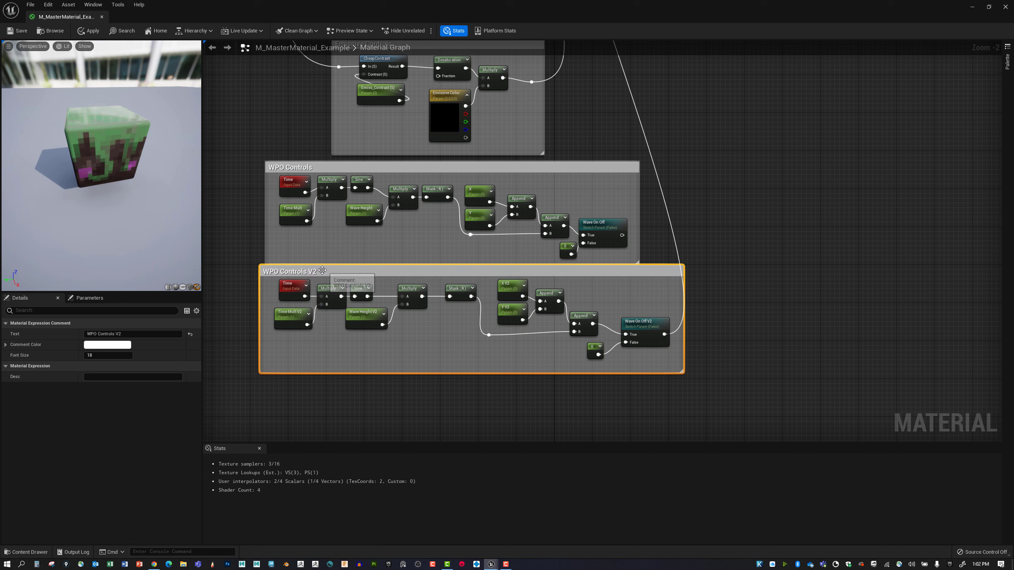
pyautogui.moveTo(322, 271)
pyautogui.mouseDown()
pyautogui.moveTo(331, 293)
pyautogui.moveTo(328, 281)
pyautogui.mouseUp()
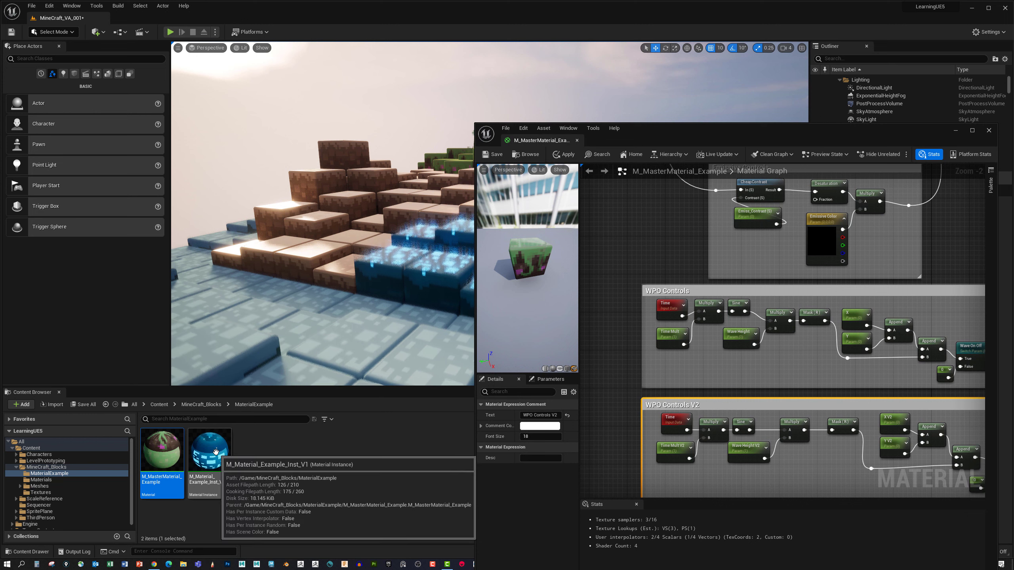
# Open the M_Material_Example_Inst_V1 material instance, override its Wave On Off V2 parameter and switch it on.
pyautogui.doubleClick(209, 456)
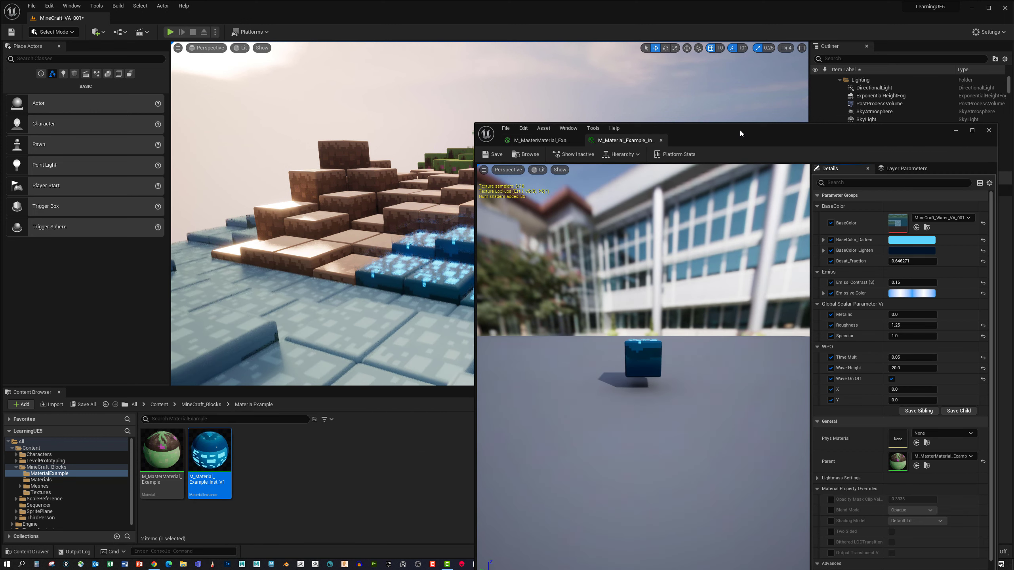
pyautogui.moveTo(740, 129); pyautogui.dragTo(616, 76)
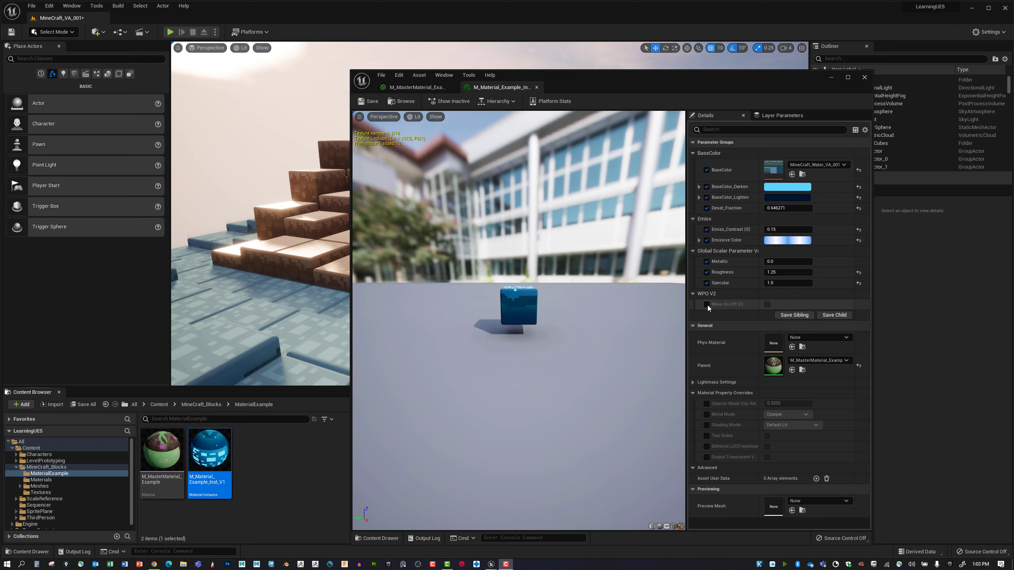
pyautogui.click(707, 304)
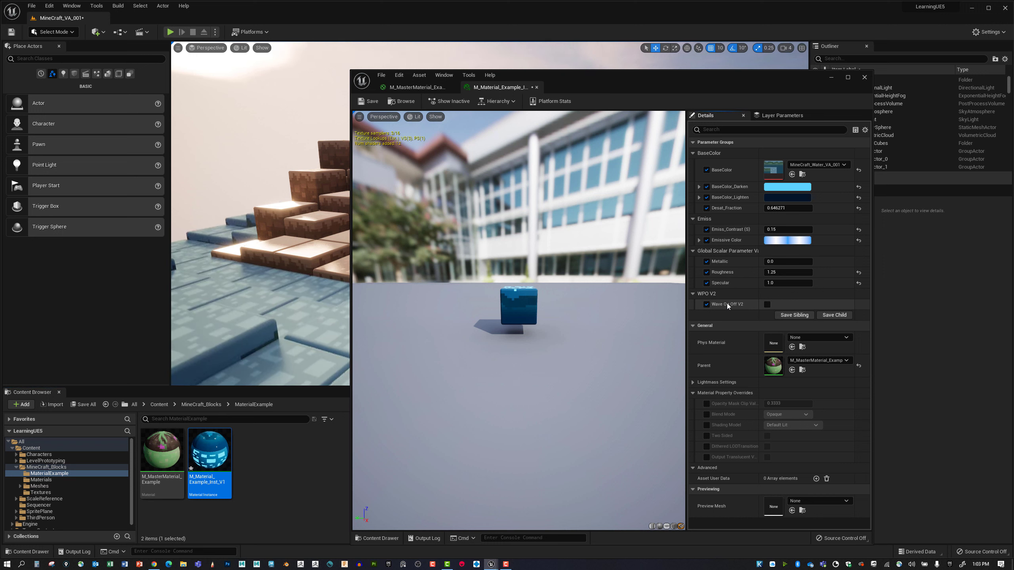
pyautogui.click(767, 304)
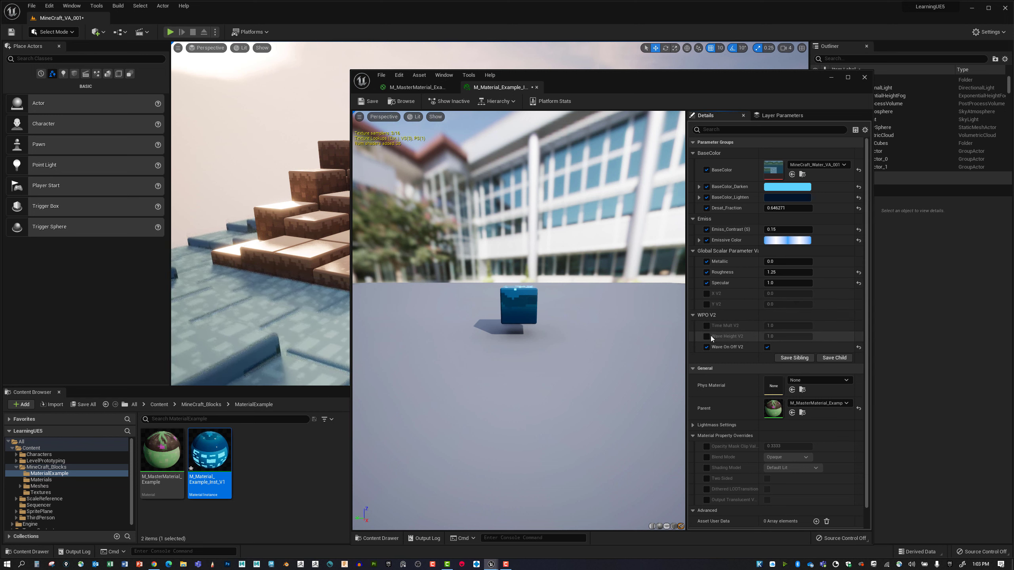
# Override Wave Height V2 and Time Mult V2 in the material instance, and set Wave Height V2 to 20.
pyautogui.click(707, 337)
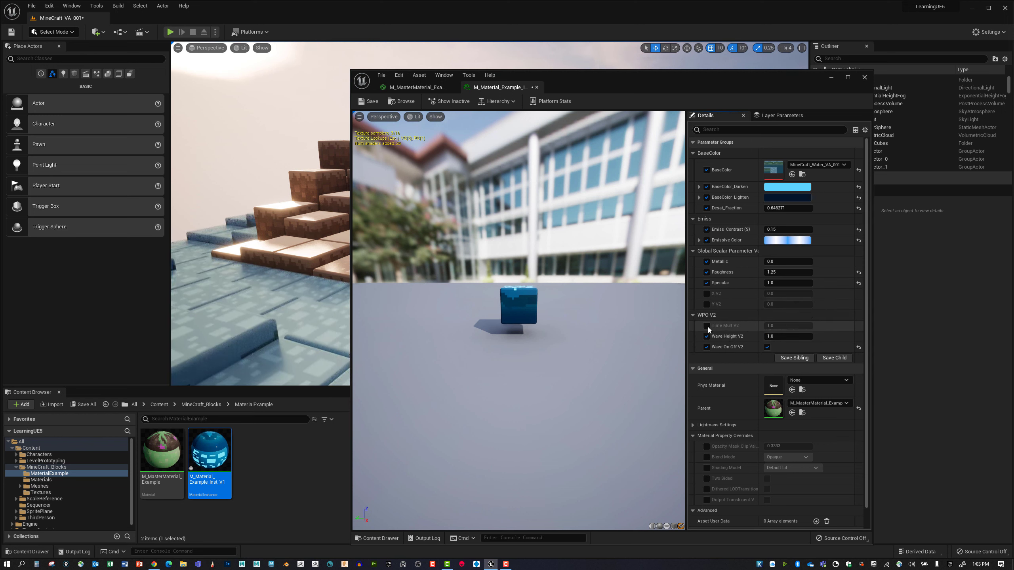
pyautogui.click(707, 326)
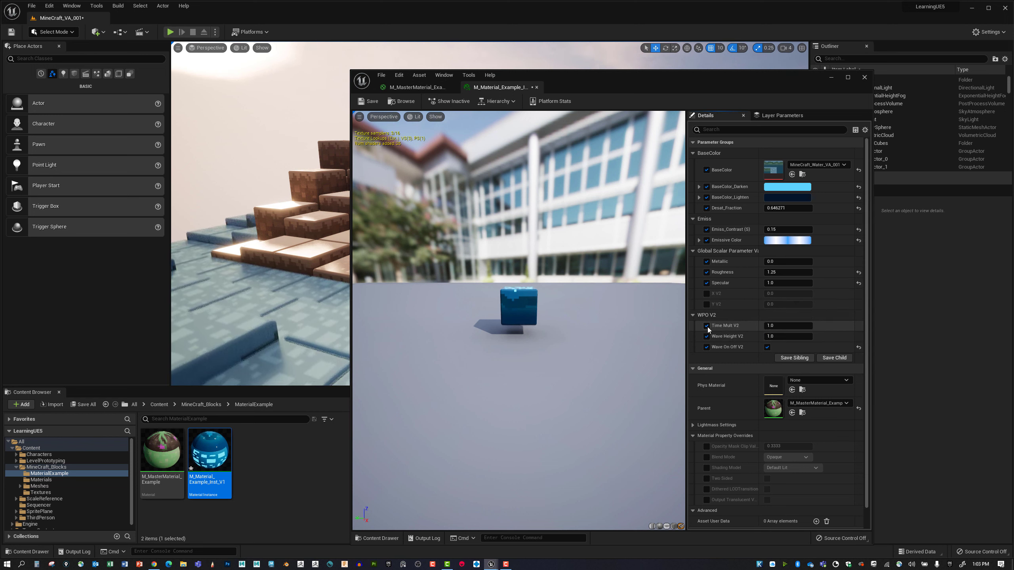
pyautogui.click(772, 336)
pyautogui.write('20')
pyautogui.press('Return')
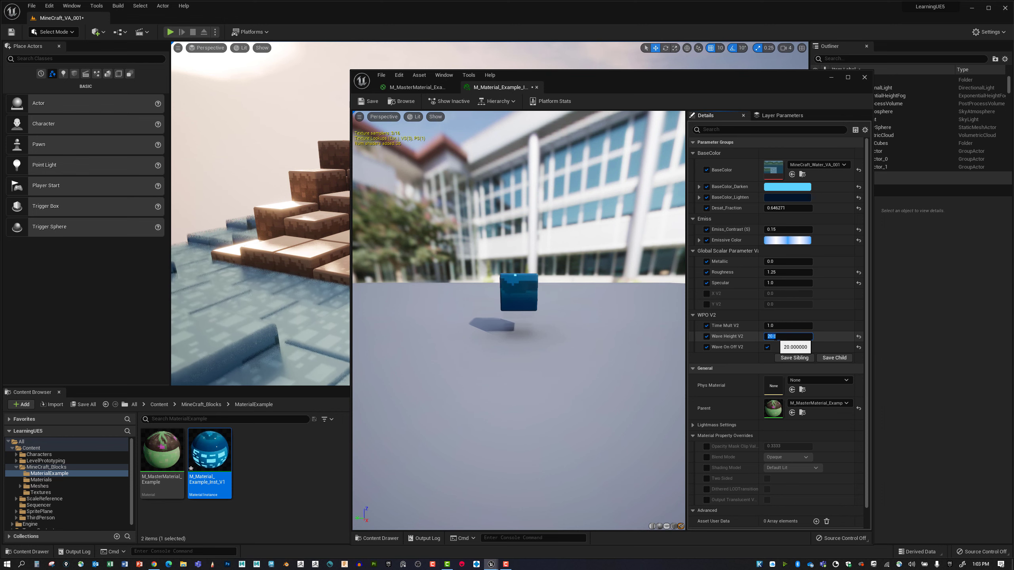
# Set Time Mult V2 to 0.1 and check the glowing blue blocks in the level viewport.
pyautogui.moveTo(552, 79); pyautogui.dragTo(693, 105)
pyautogui.click(928, 354)
pyautogui.write('0.1')
pyautogui.press('Return')
pyautogui.moveTo(340, 280); pyautogui.dragTo(264, 295, button='right')
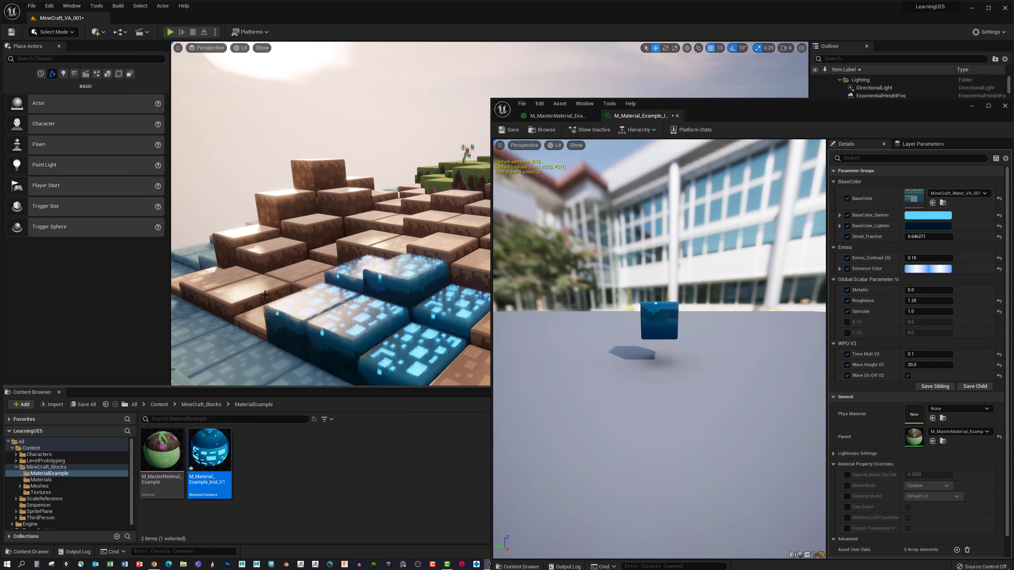